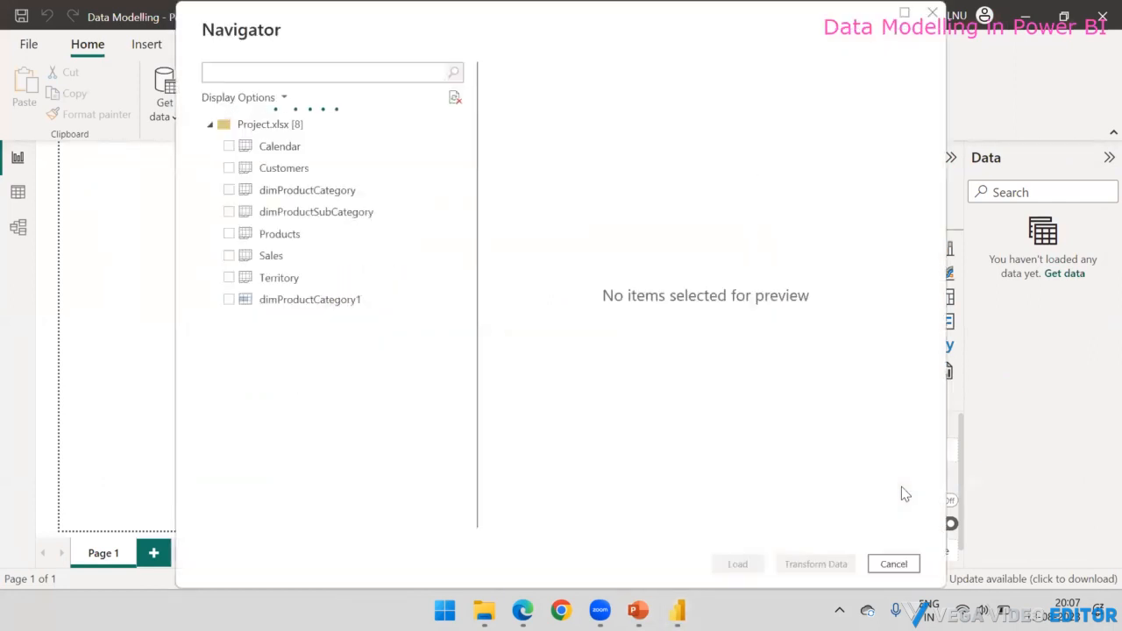
# Step: Load the Calendar, Customers, Products, Sales and Territory sheets from Project.xlsx and dismiss the load summary
pyautogui.click(229, 146)
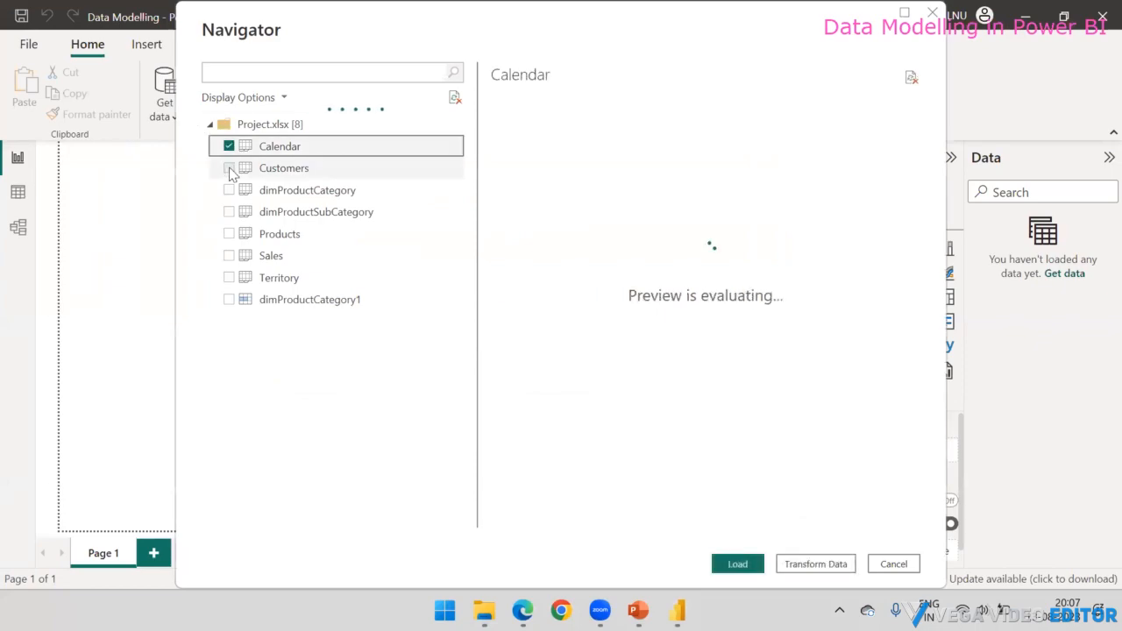
pyautogui.click(229, 168)
pyautogui.click(229, 233)
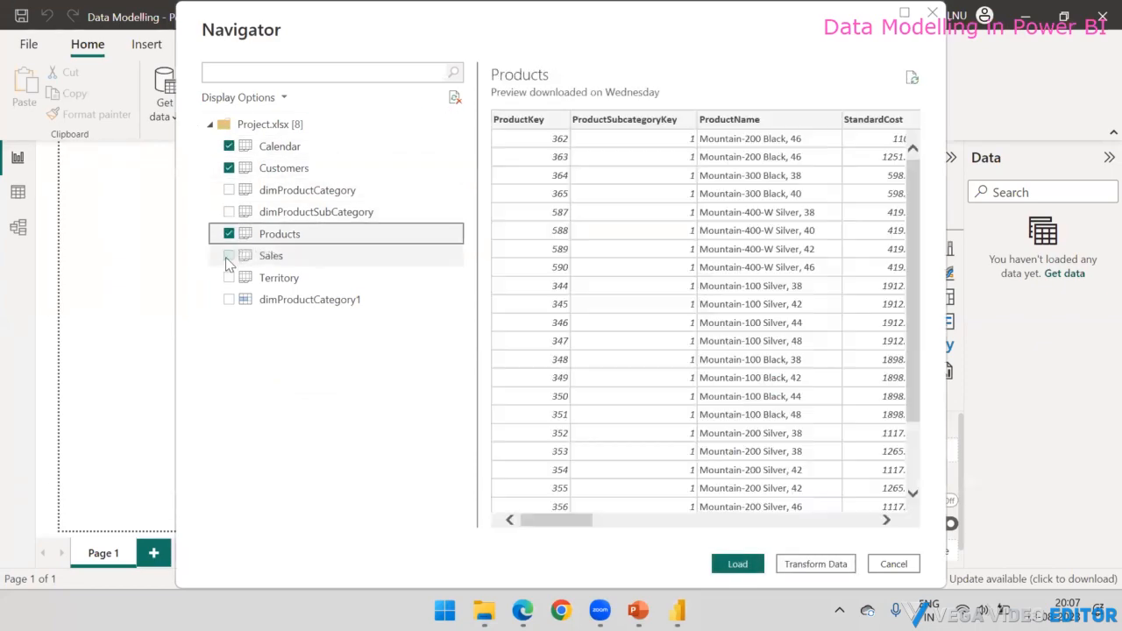
pyautogui.click(228, 255)
pyautogui.click(230, 278)
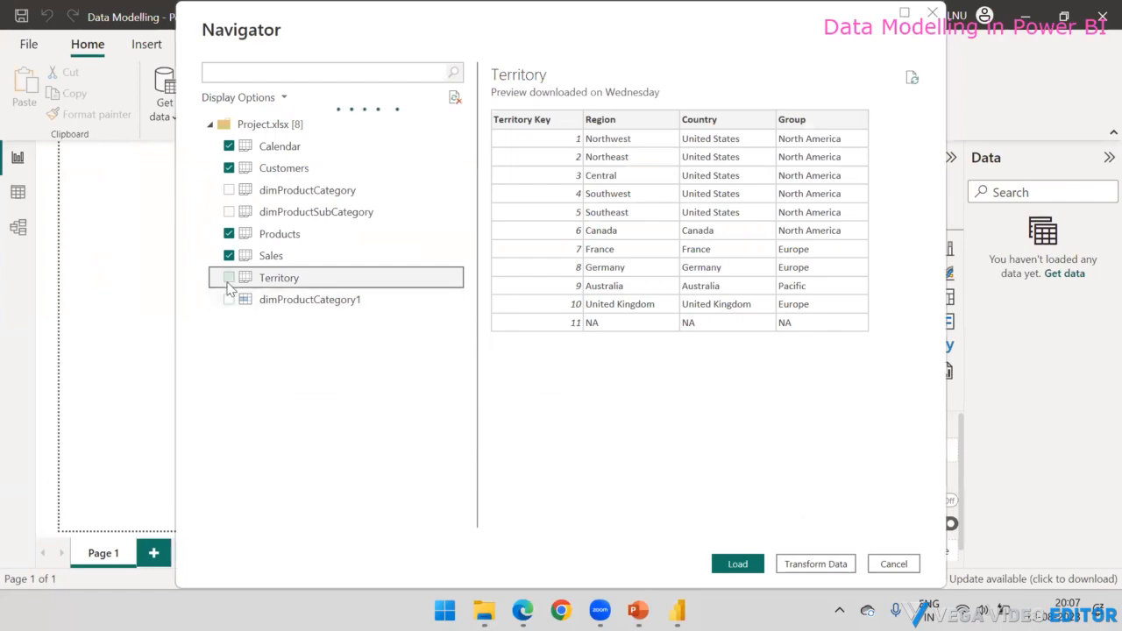
pyautogui.click(229, 278)
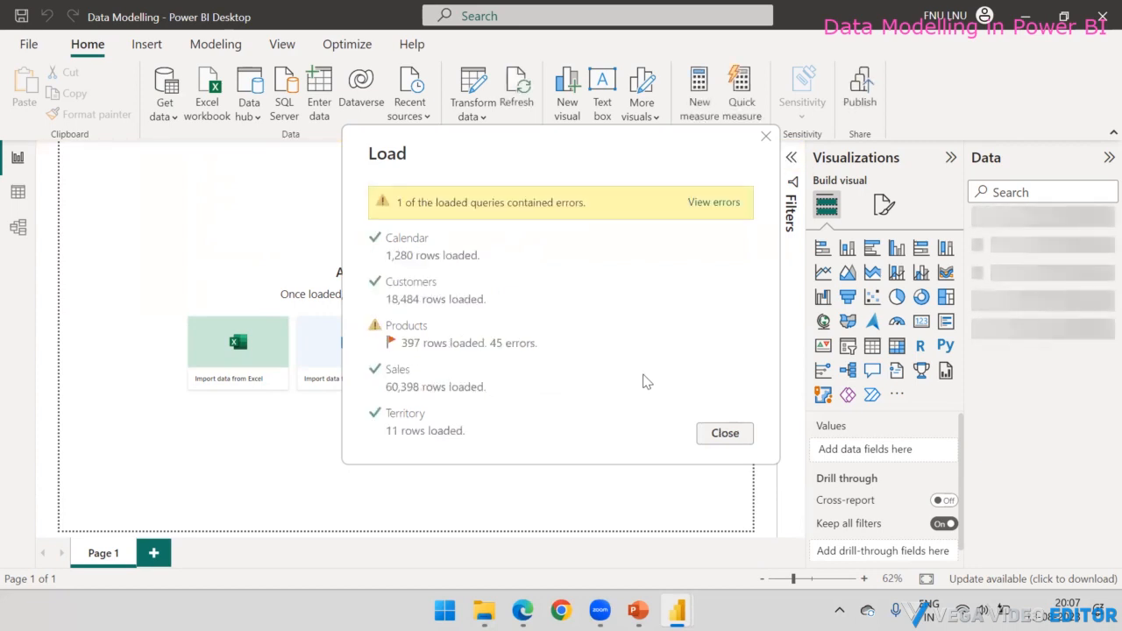
pyautogui.click(724, 435)
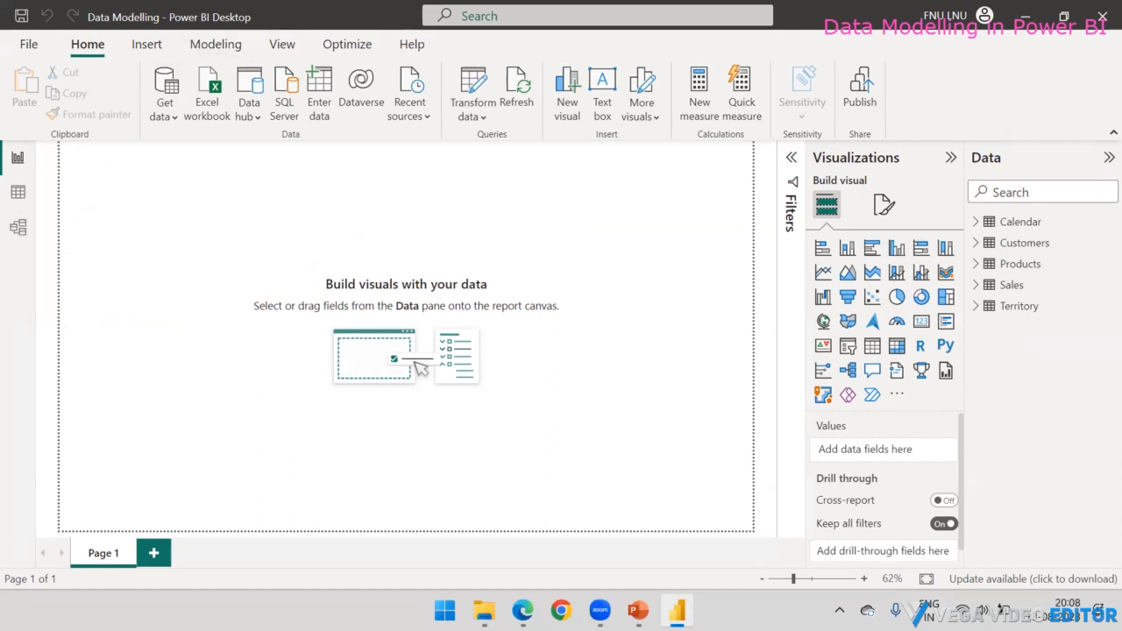
# Step: Open the model view of the loaded tables and collapse the Properties pane
pyautogui.moveTo(173, 198); pyautogui.dragTo(50, 228)
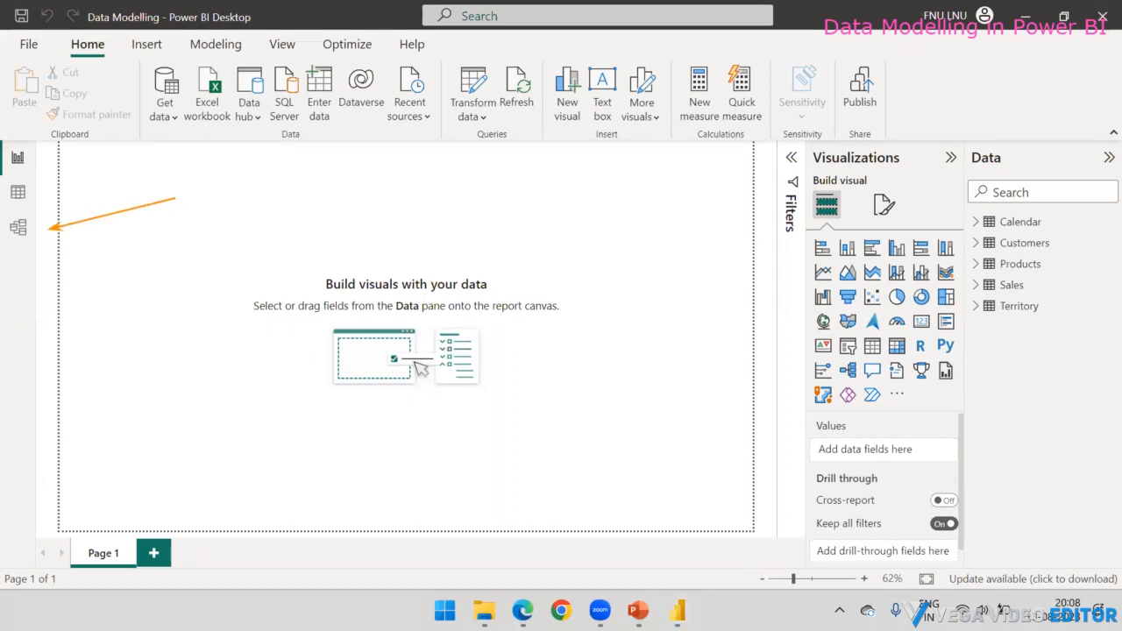
pyautogui.click(13, 233)
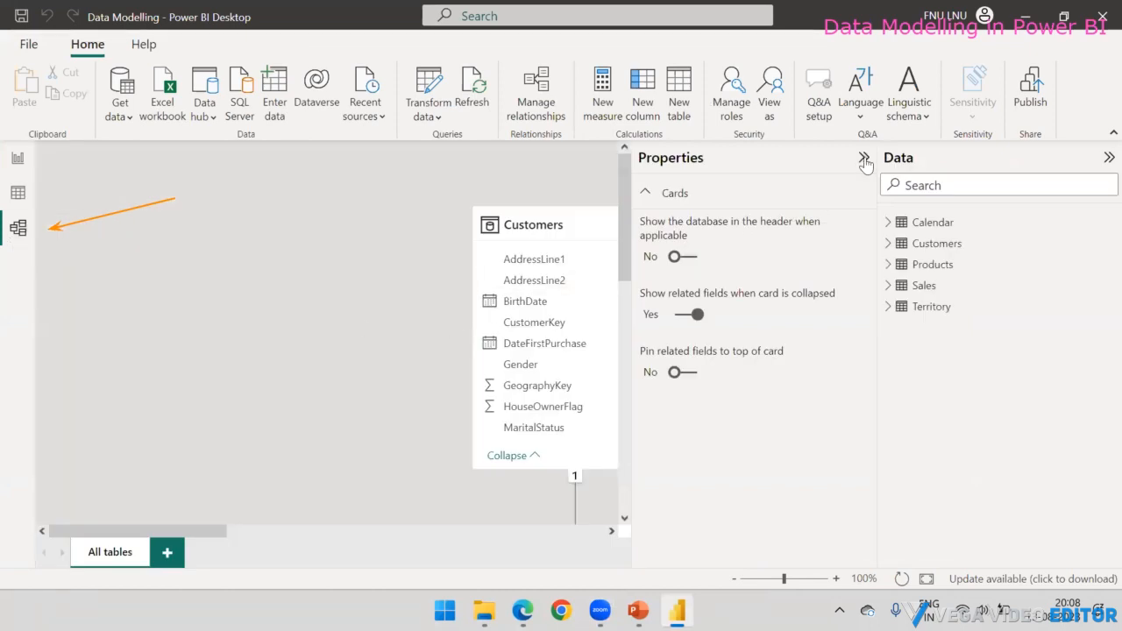
pyautogui.click(864, 160)
# Step: Move the Products table card up beside the Sales table and lengthen it to show more fields
pyautogui.scroll(-5, 319, 224)
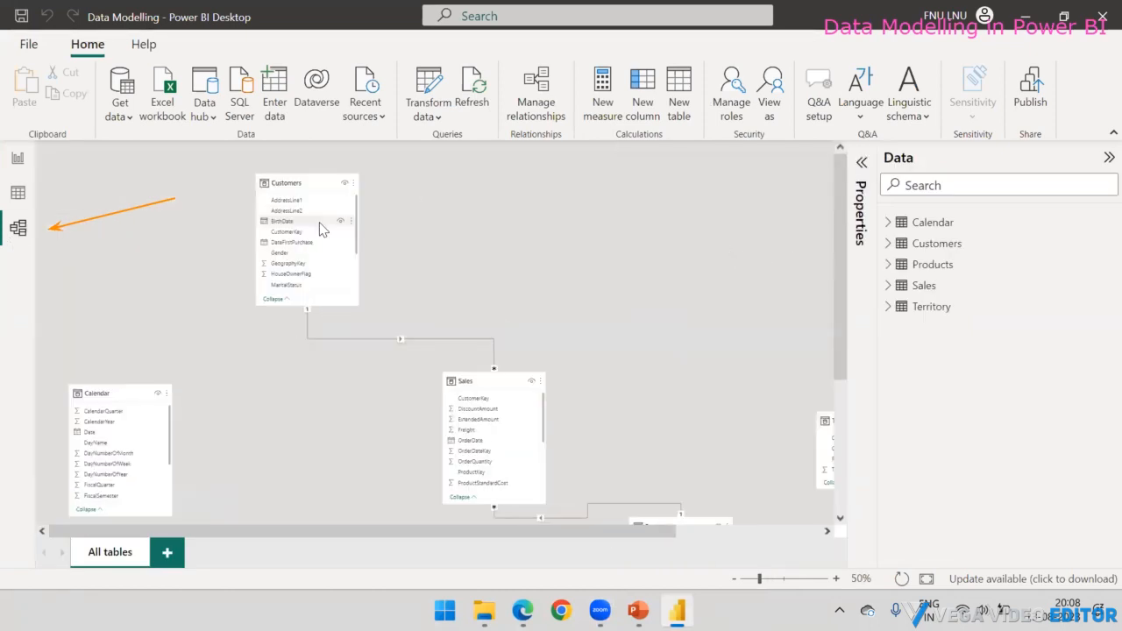
pyautogui.scroll(-1, 319, 226)
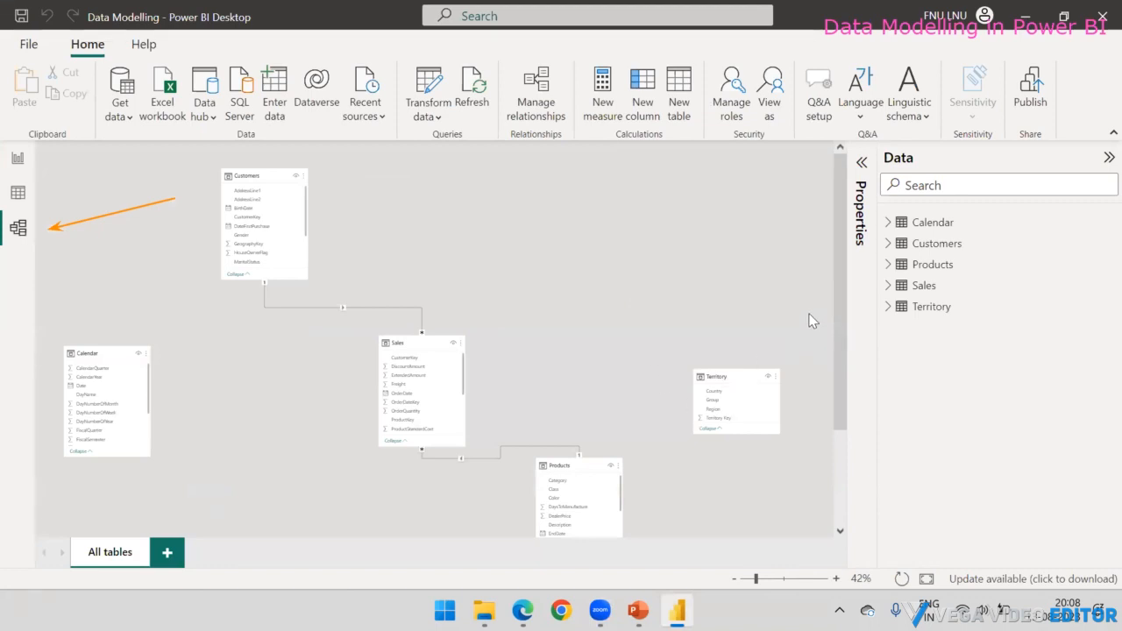
pyautogui.moveTo(844, 288); pyautogui.dragTo(845, 313)
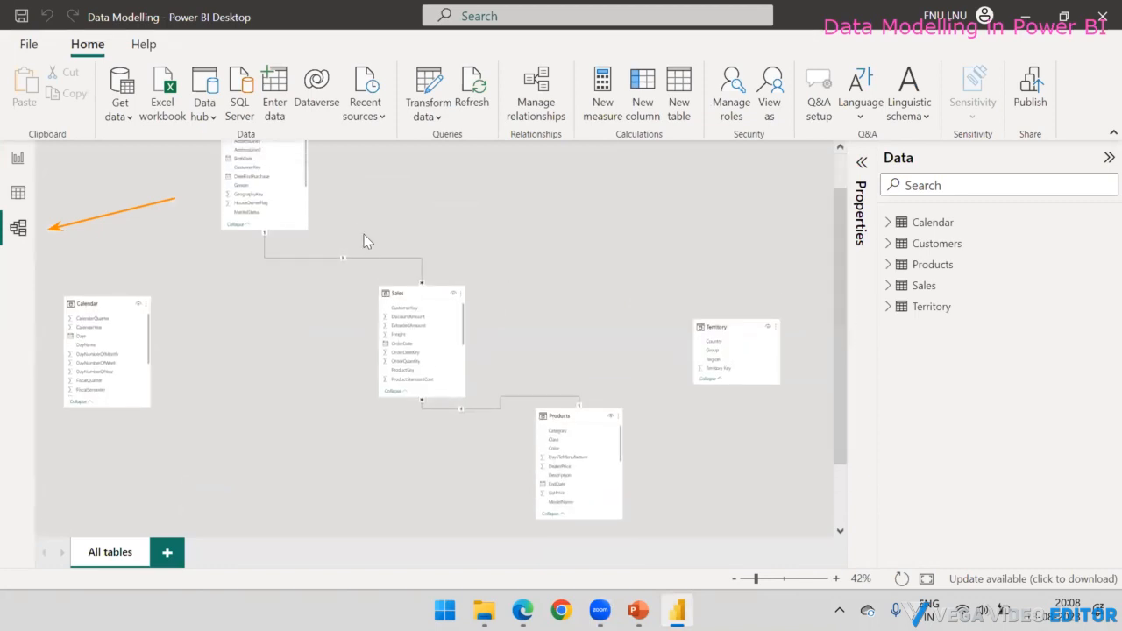
pyautogui.scroll(1, 366, 241)
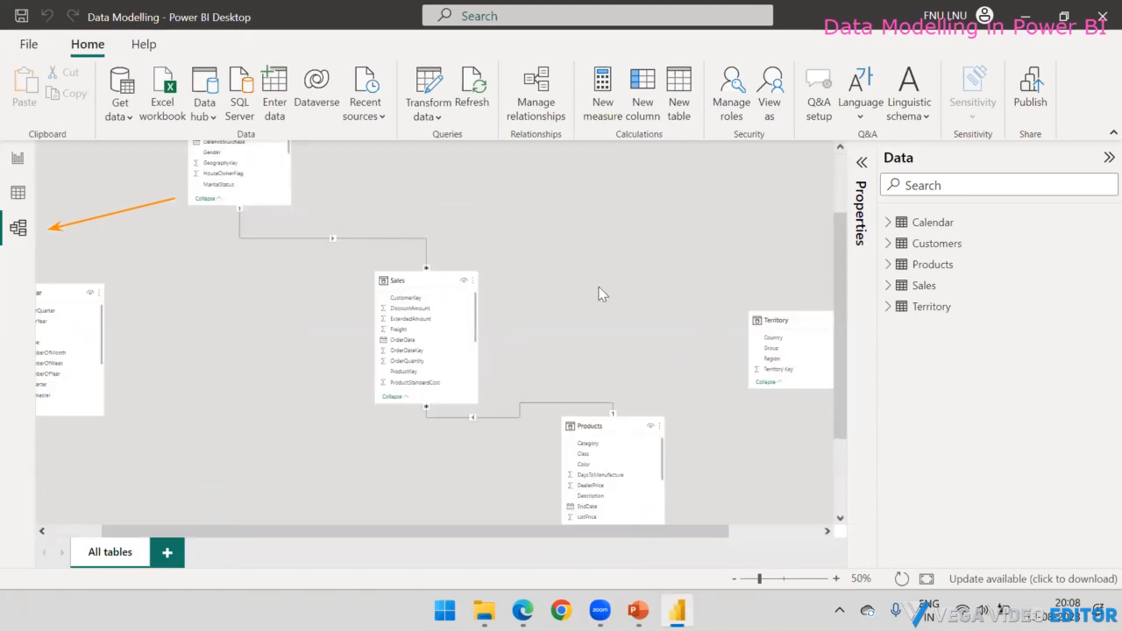
pyautogui.scroll(-1, 599, 293)
pyautogui.scroll(3, 695, 335)
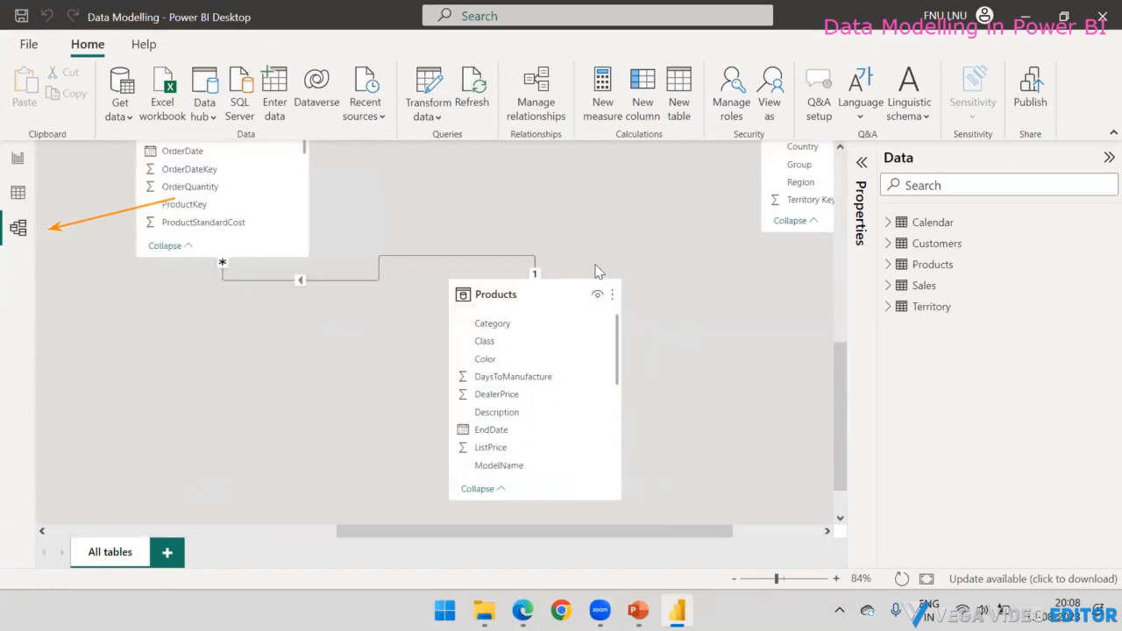
pyautogui.moveTo(842, 366); pyautogui.dragTo(856, 323)
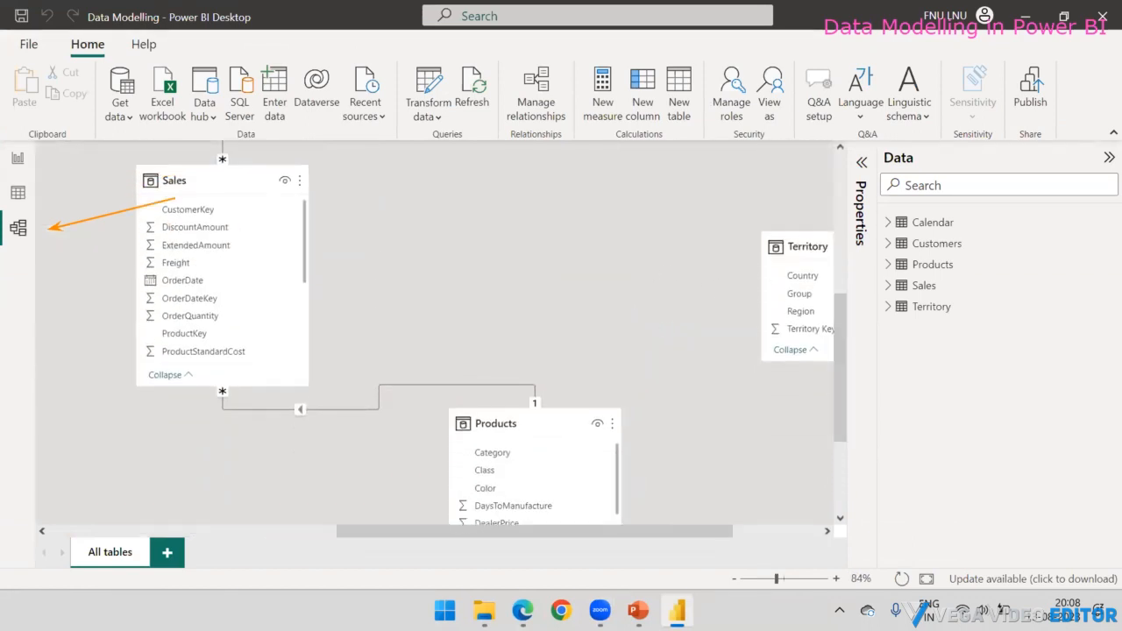
pyautogui.click(394, 385)
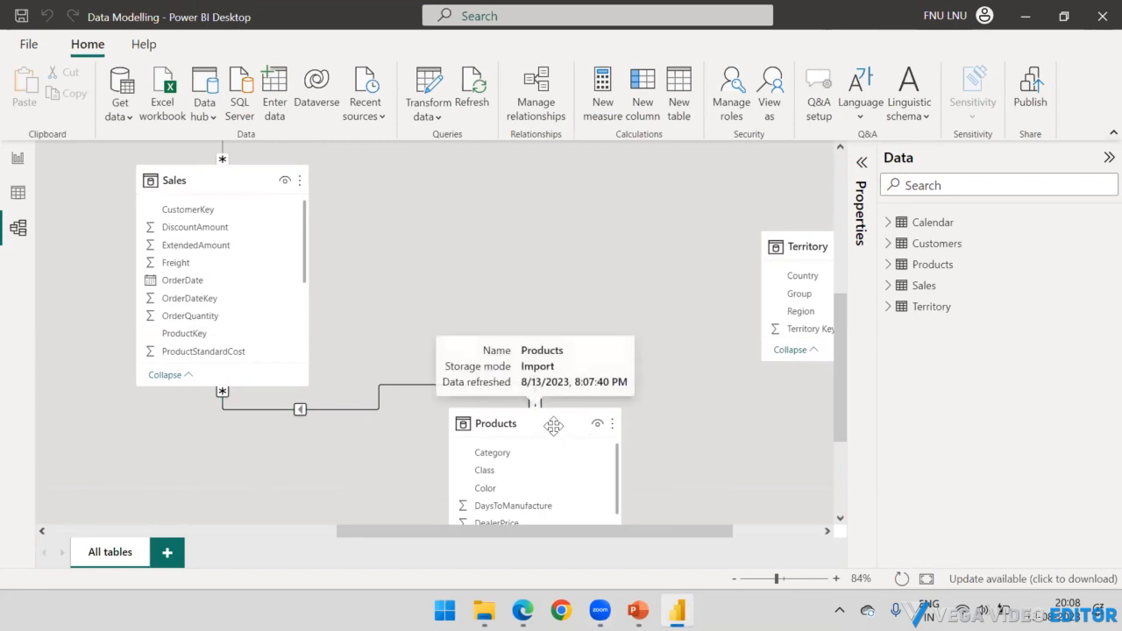
pyautogui.moveTo(541, 448); pyautogui.dragTo(529, 281)
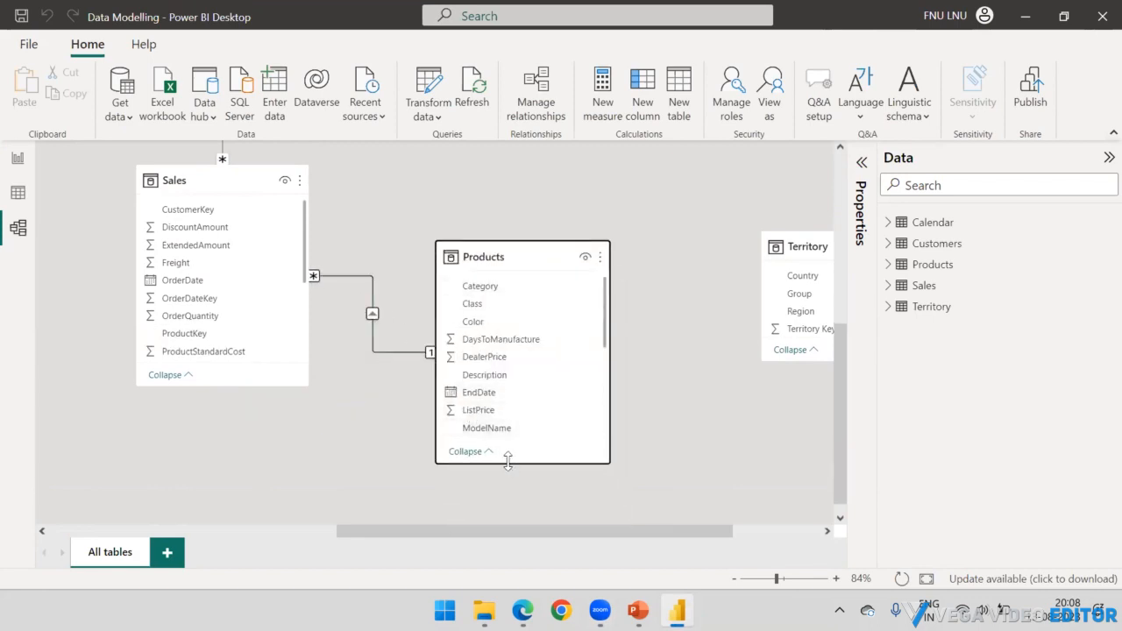
pyautogui.moveTo(507, 462); pyautogui.dragTo(492, 496)
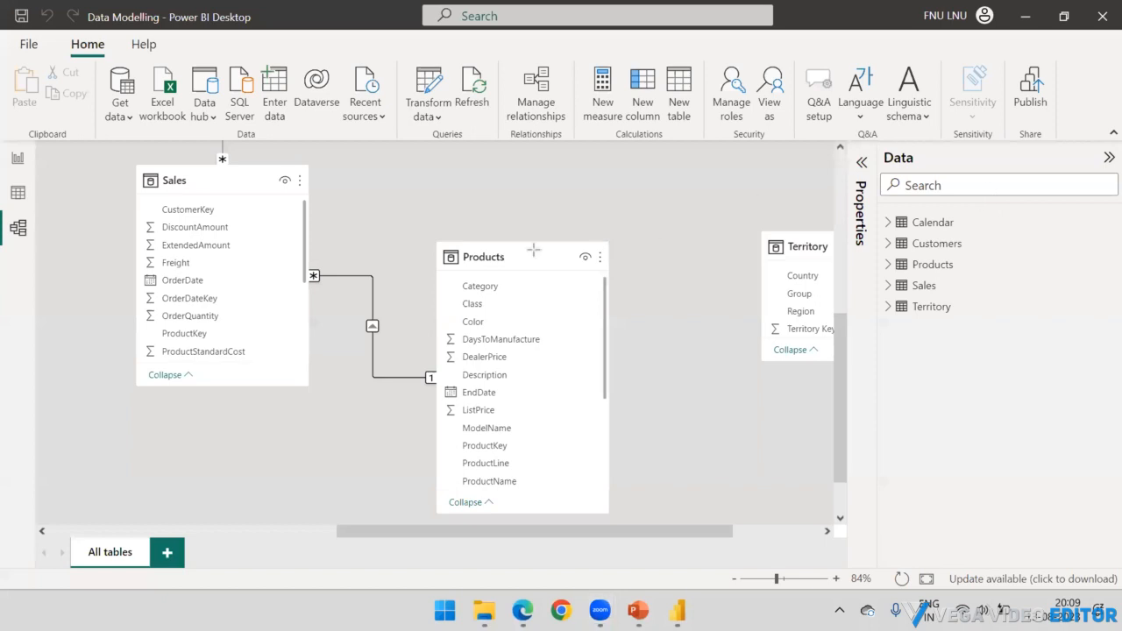
# Step: Examine the cardinality at both ends of the Sales–Products relationship and the direction from Products to Sales
pyautogui.moveTo(388, 206); pyautogui.dragTo(326, 260)
pyautogui.moveTo(359, 463); pyautogui.dragTo(421, 390)
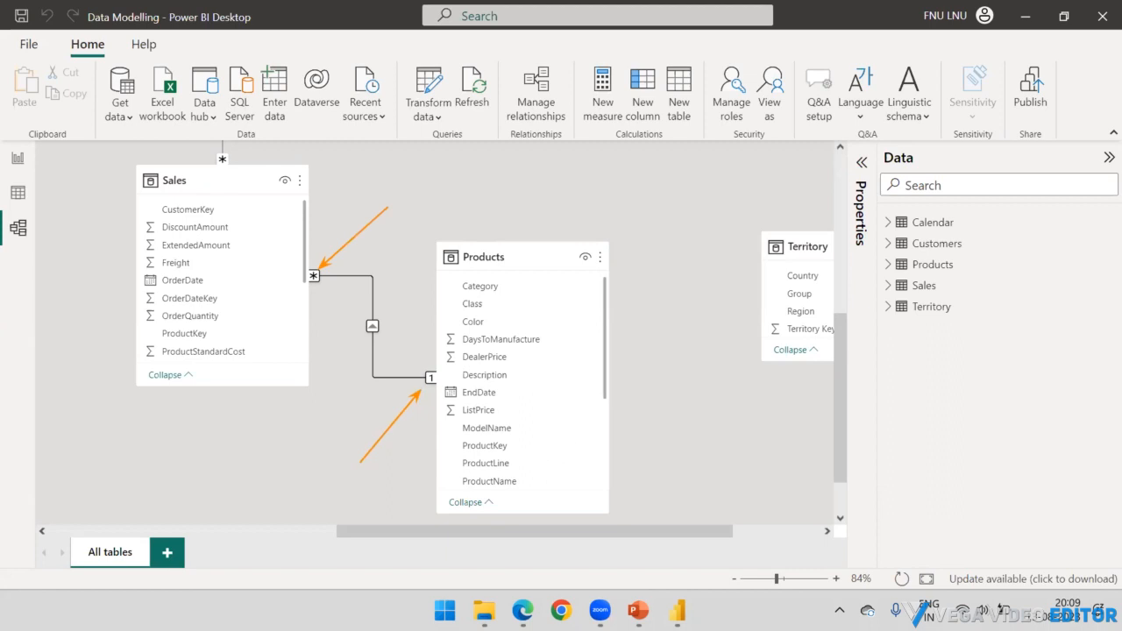
pyautogui.press('Escape')
pyautogui.moveTo(433, 456); pyautogui.dragTo(308, 349)
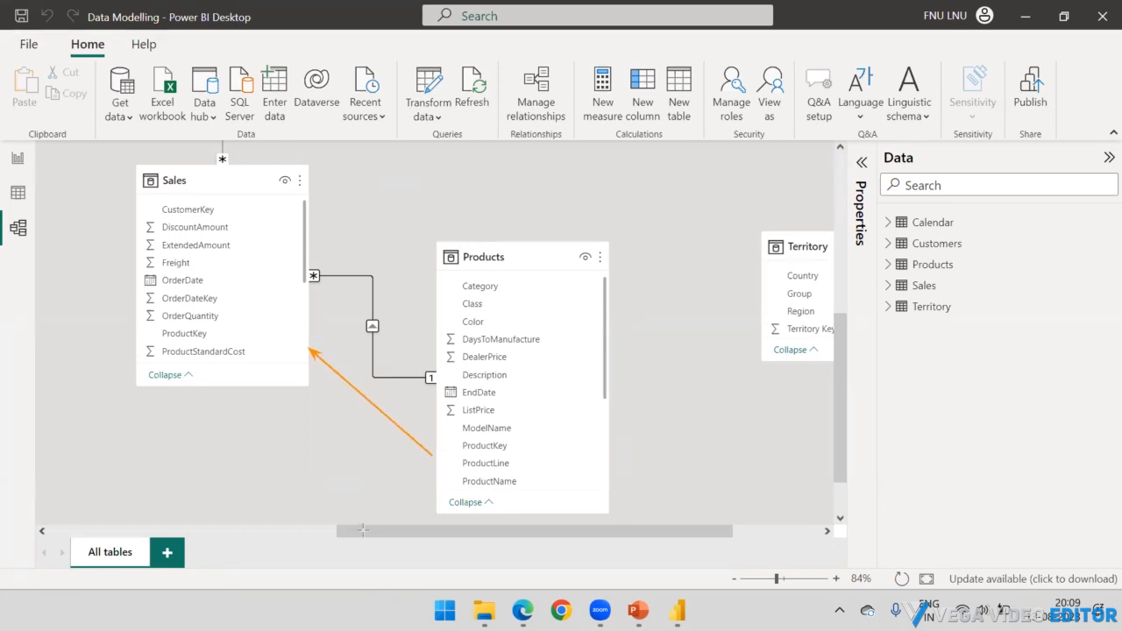
pyautogui.press('Escape')
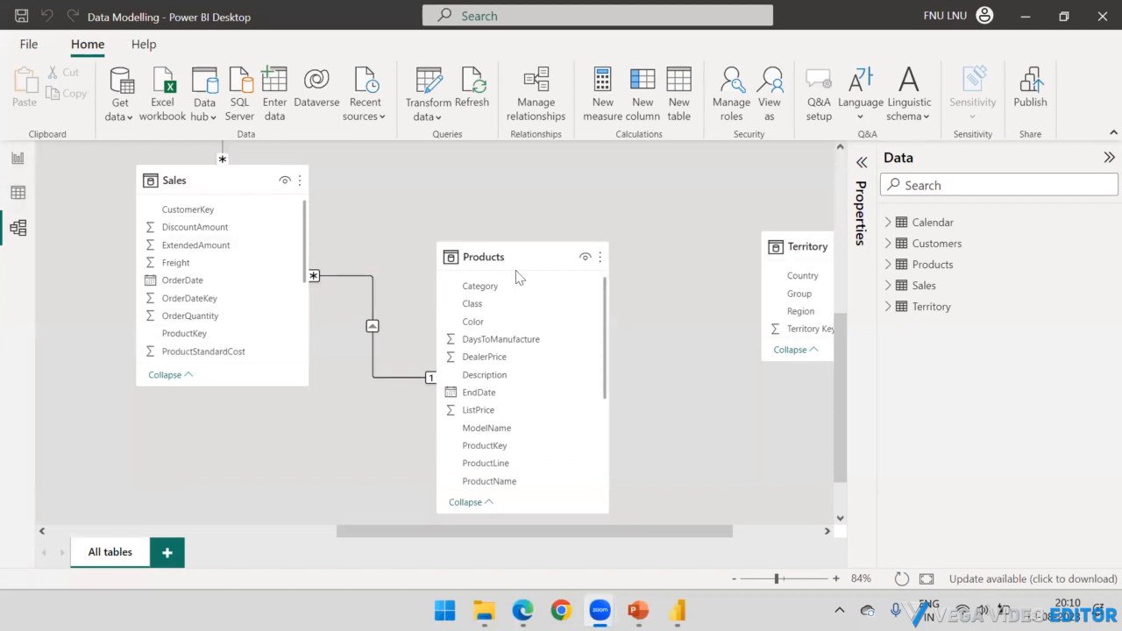
# Step: Move the Products card higher in the diagram and lengthen the Sales card to show more of its fields
pyautogui.moveTo(543, 258); pyautogui.dragTo(571, 163)
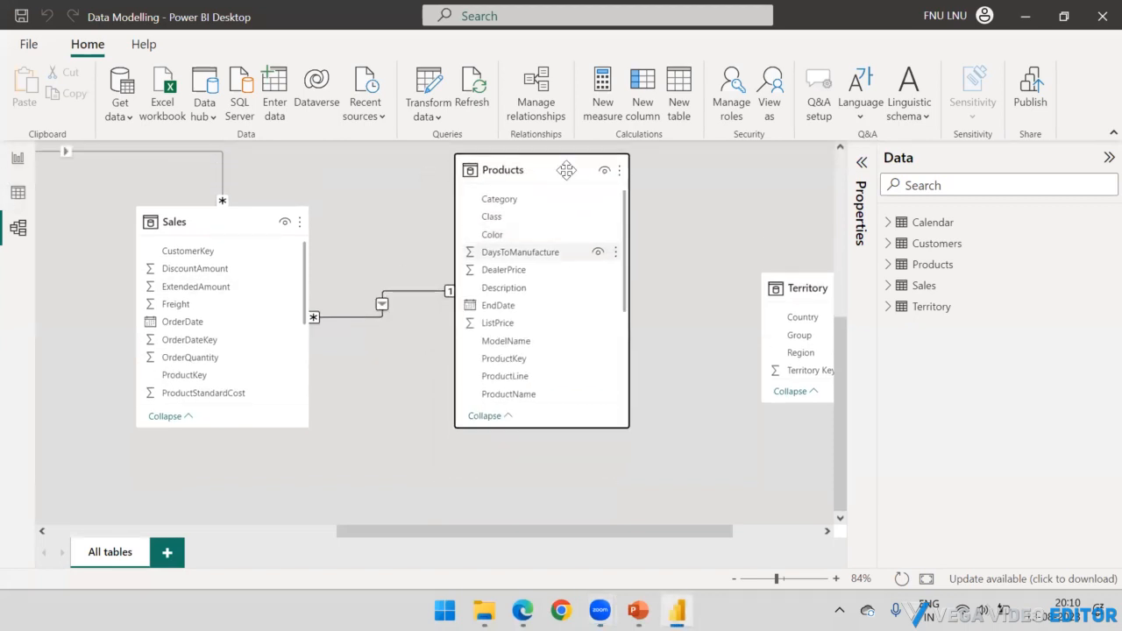
pyautogui.moveTo(219, 426); pyautogui.dragTo(221, 526)
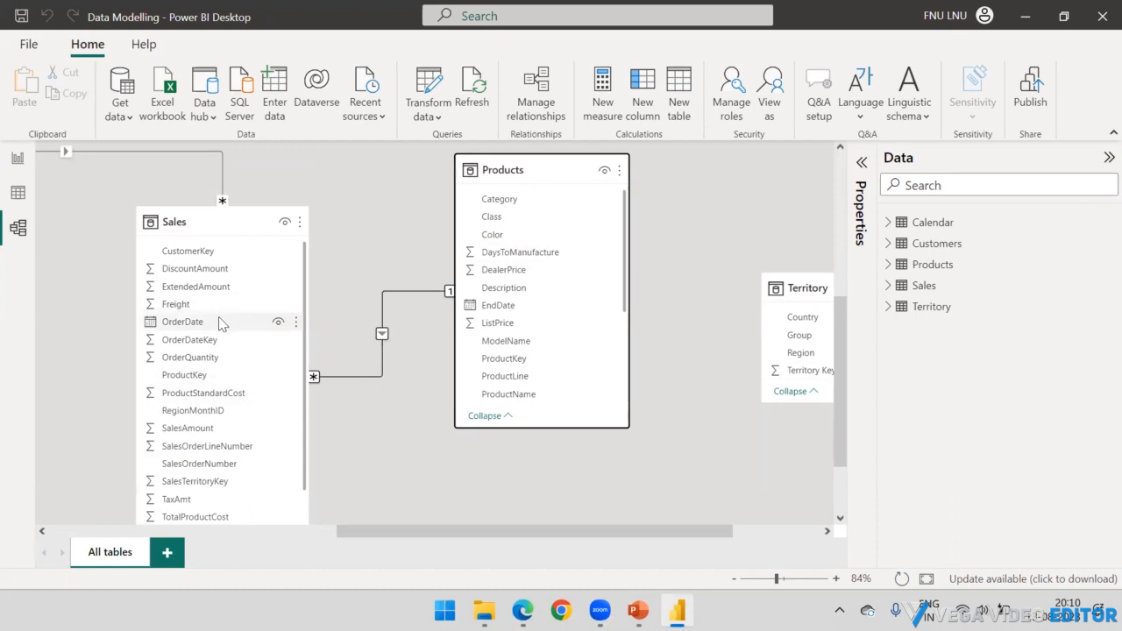
pyautogui.scroll(-1, 218, 317)
pyautogui.scroll(1, 218, 319)
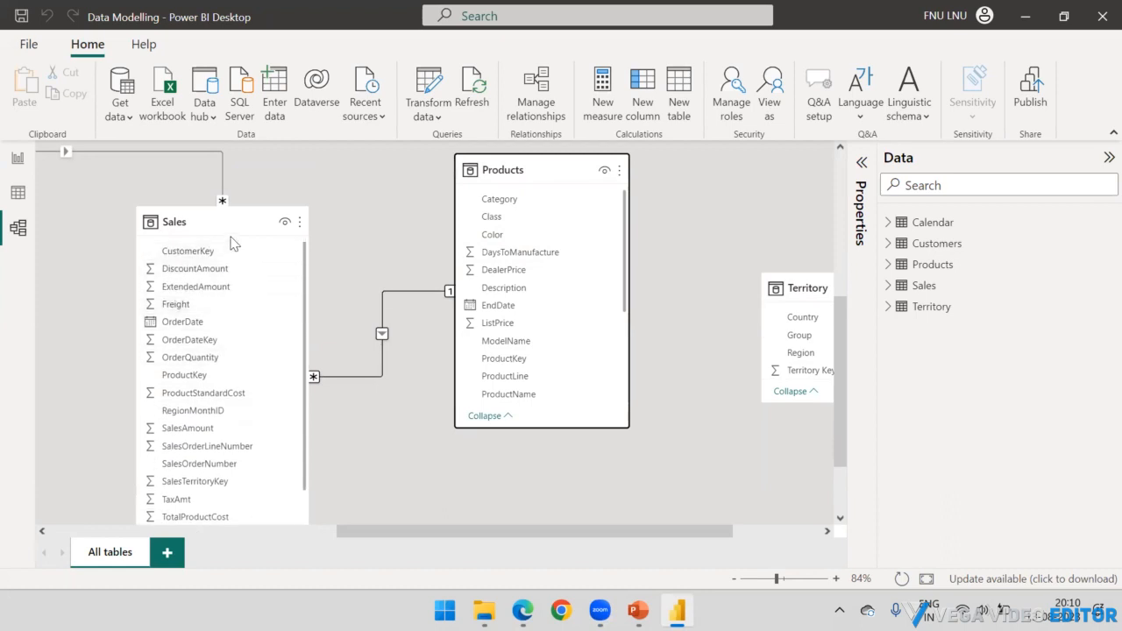
# Step: Shift the Sales card slightly sideways and place the Products card to its lower right
pyautogui.moveTo(533, 169); pyautogui.dragTo(432, 165)
pyautogui.moveTo(220, 222); pyautogui.dragTo(251, 220)
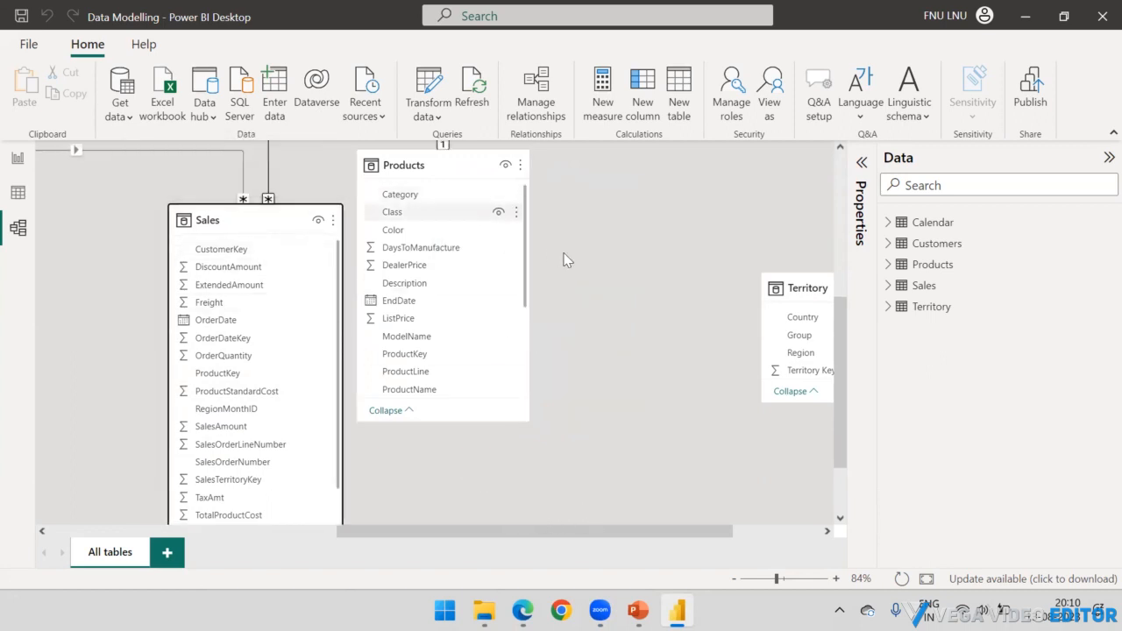
pyautogui.moveTo(404, 164); pyautogui.dragTo(386, 322)
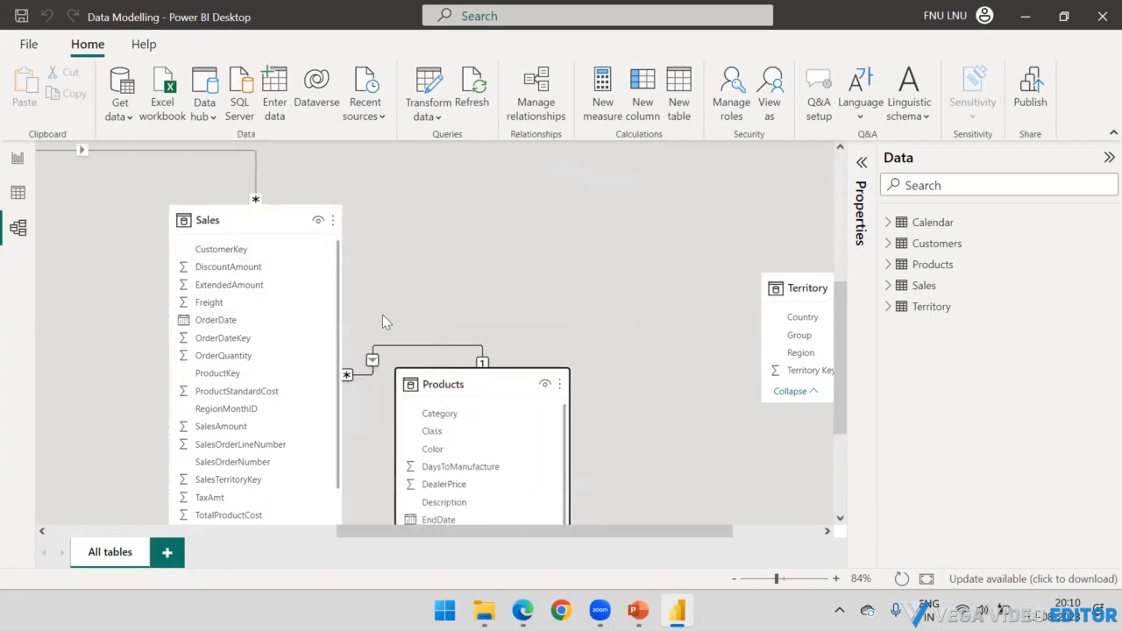
pyautogui.click(280, 220)
# Step: Arrange Territory above Products on the right side of Sales, and size the Territory card to fit its fields
pyautogui.moveTo(800, 283); pyautogui.dragTo(680, 187)
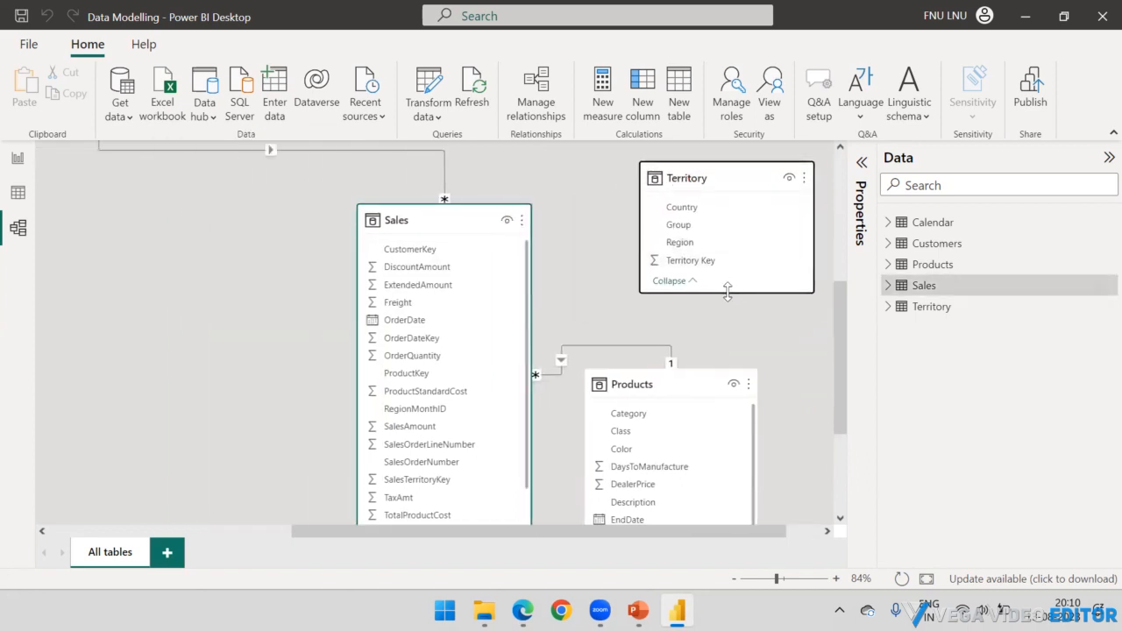
pyautogui.moveTo(727, 291); pyautogui.dragTo(727, 356)
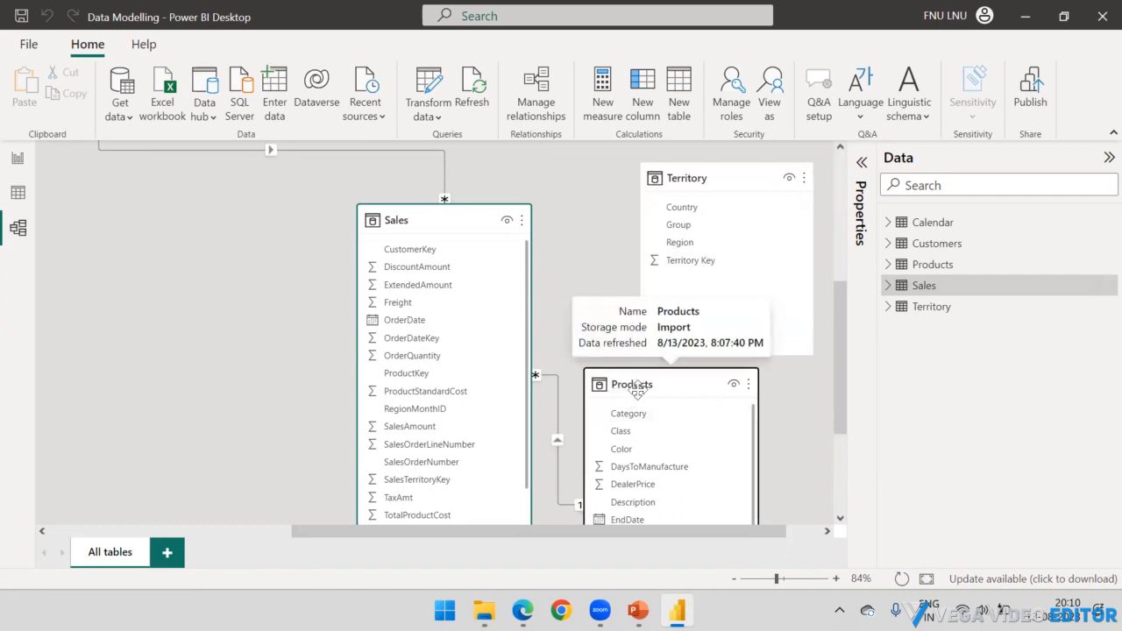
pyautogui.moveTo(651, 386); pyautogui.dragTo(645, 446)
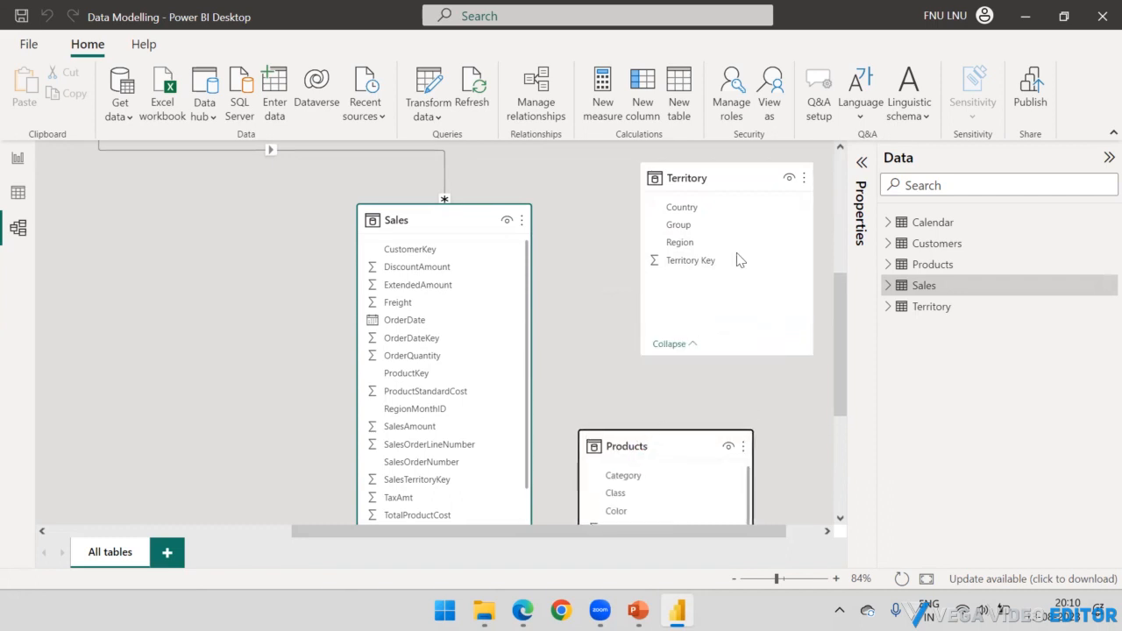
pyautogui.moveTo(718, 355); pyautogui.dragTo(723, 298)
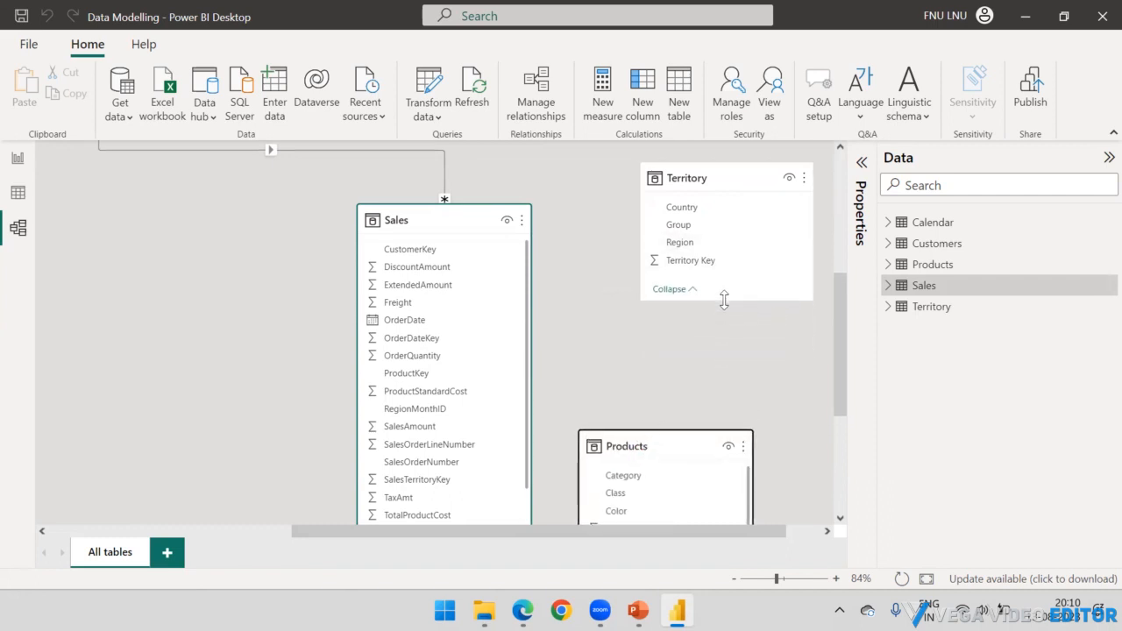
pyautogui.moveTo(411, 207); pyautogui.dragTo(382, 183)
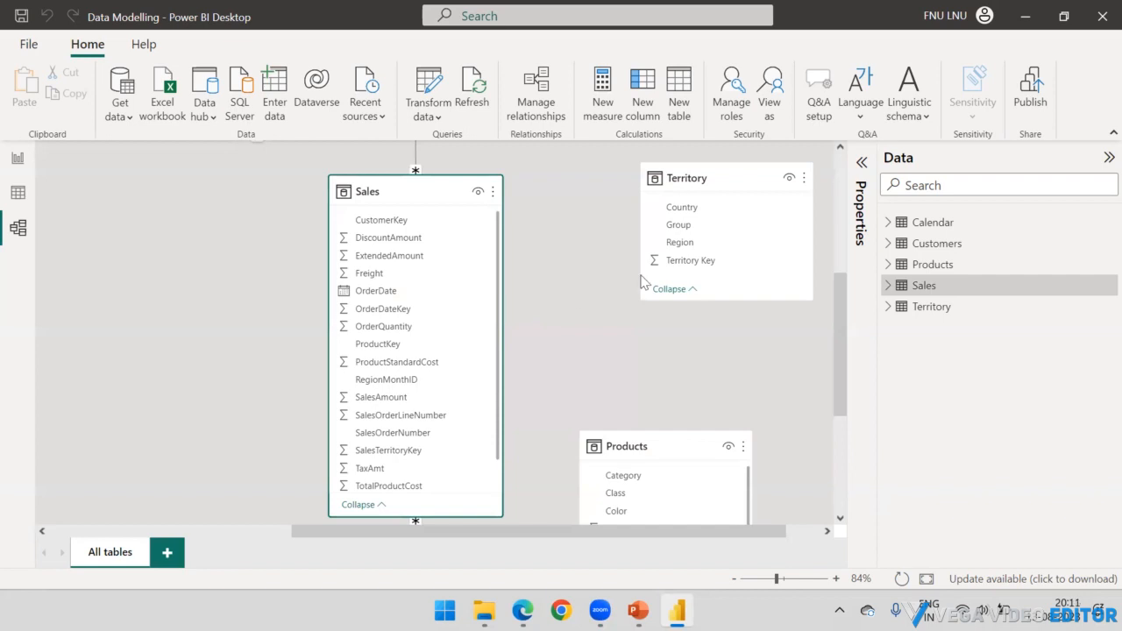
# Step: Create a relationship from Territory Key in the Territory table to SalesTerritoryKey in the Sales table
pyautogui.click(707, 260)
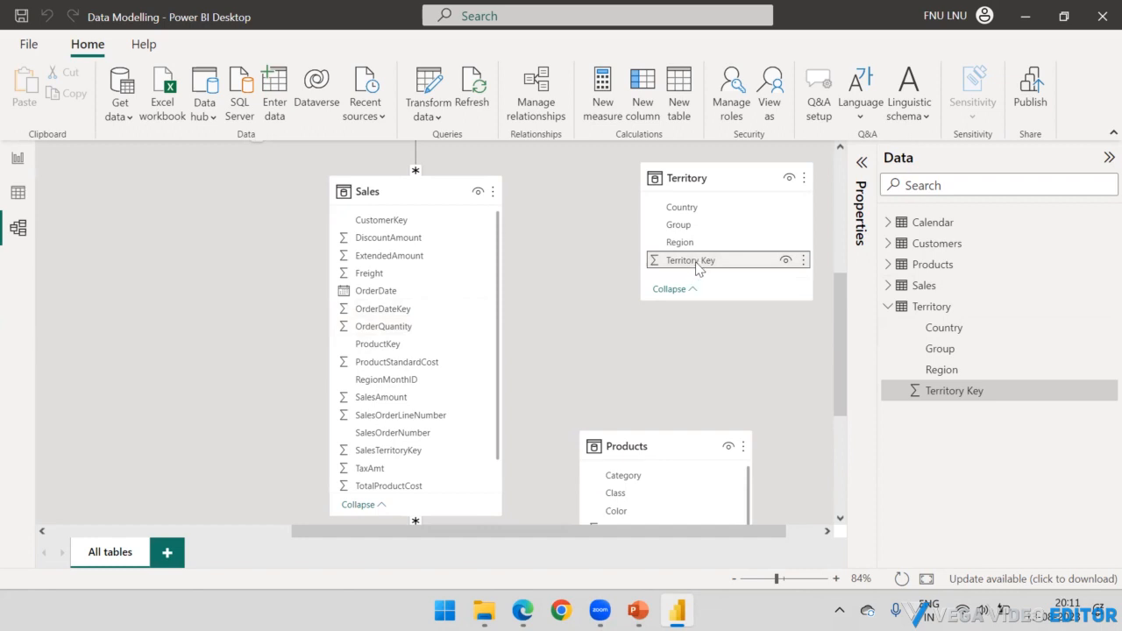
pyautogui.moveTo(699, 268); pyautogui.dragTo(392, 454)
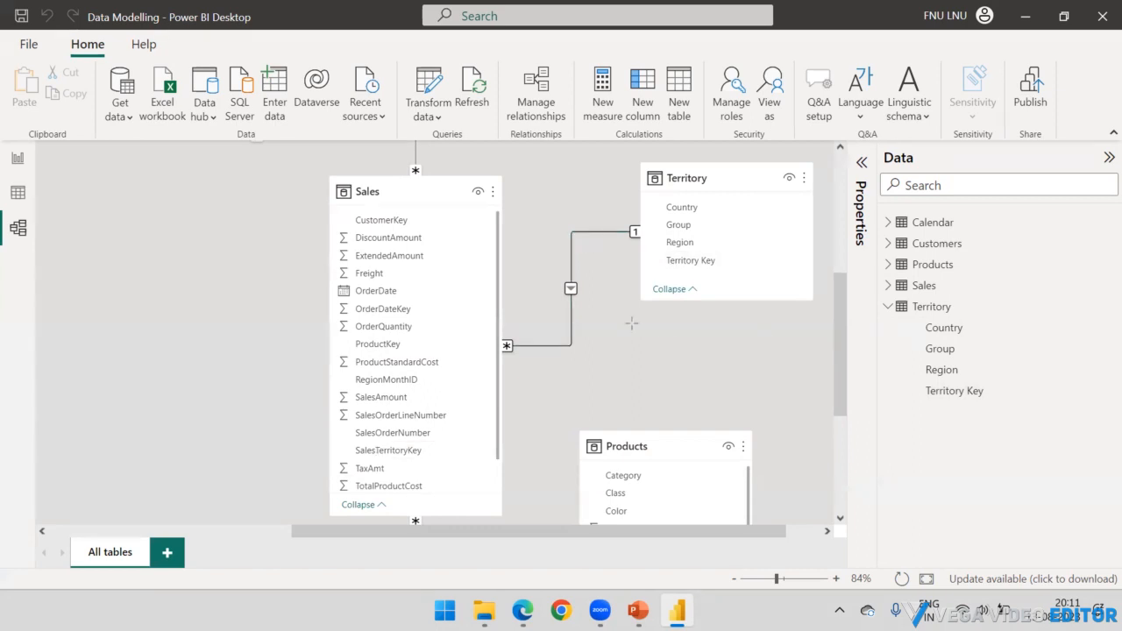
pyautogui.moveTo(644, 280); pyautogui.dragTo(507, 396)
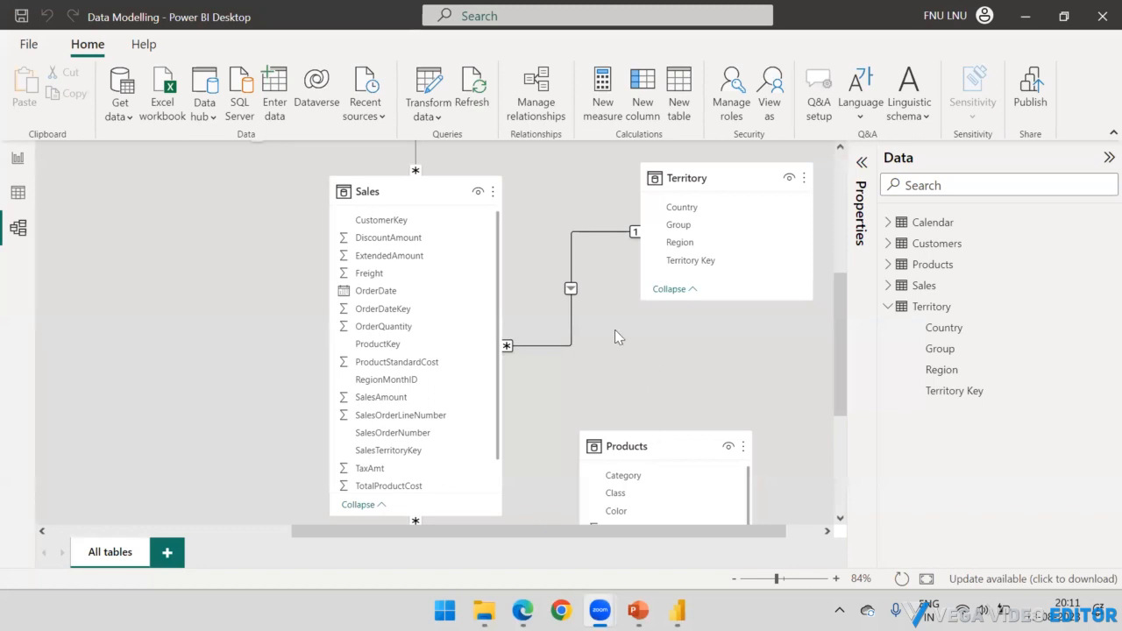
# Step: Move the Calendar table card next to the Sales table, on the side opposite Territory
pyautogui.scroll(-2, 614, 330)
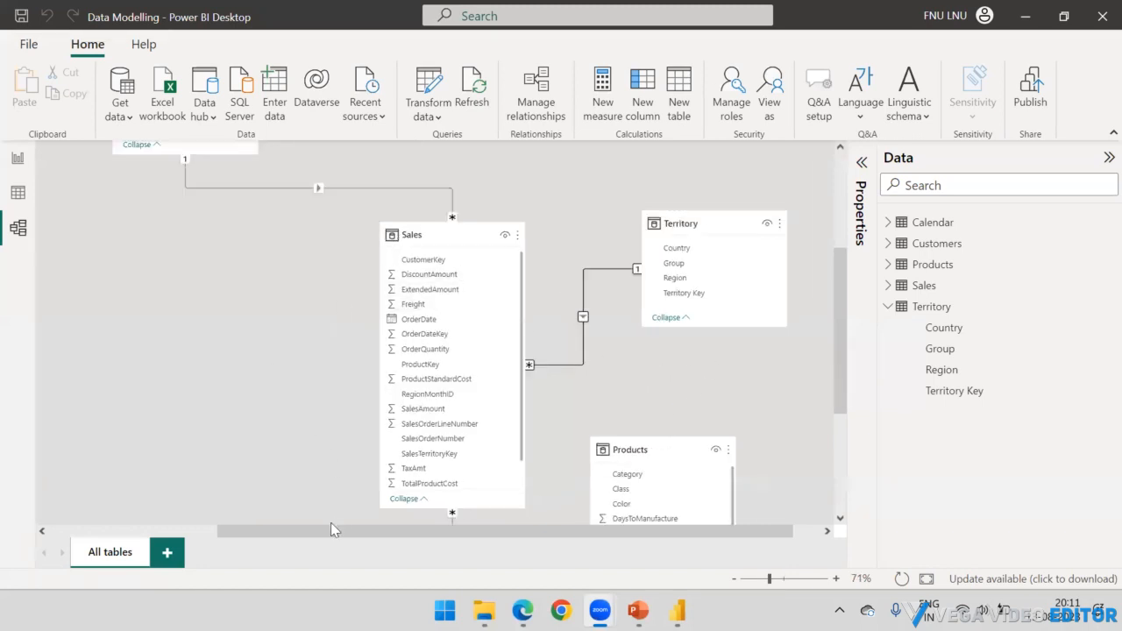
pyautogui.moveTo(331, 529); pyautogui.dragTo(162, 531)
pyautogui.moveTo(143, 275); pyautogui.dragTo(386, 244)
pyautogui.moveTo(498, 530); pyautogui.dragTo(748, 553)
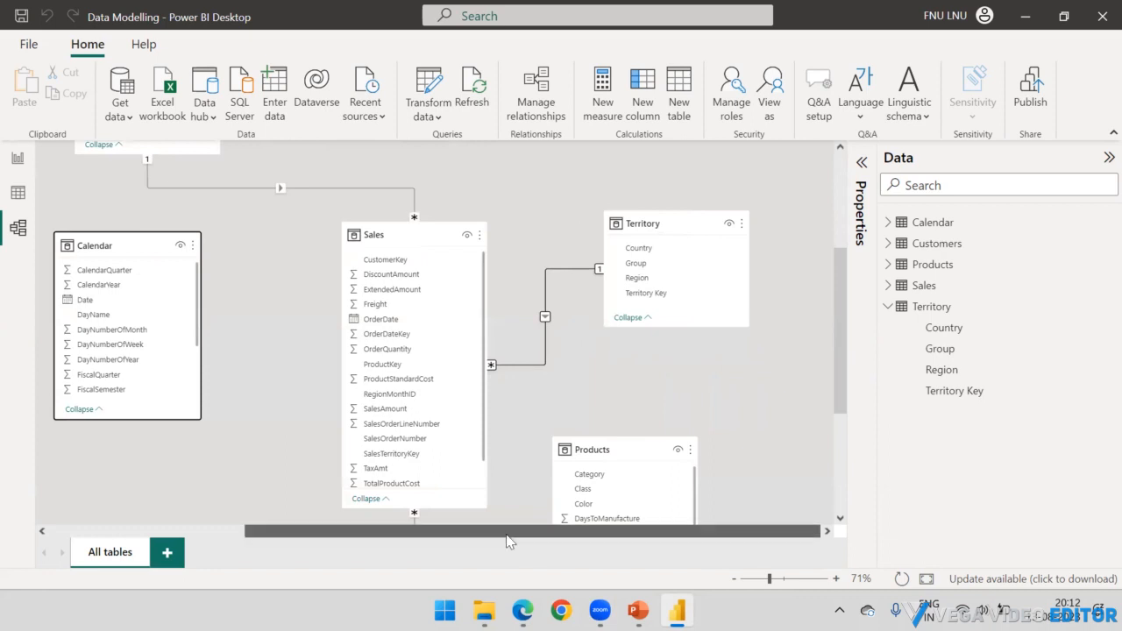
pyautogui.moveTo(537, 530); pyautogui.dragTo(412, 532)
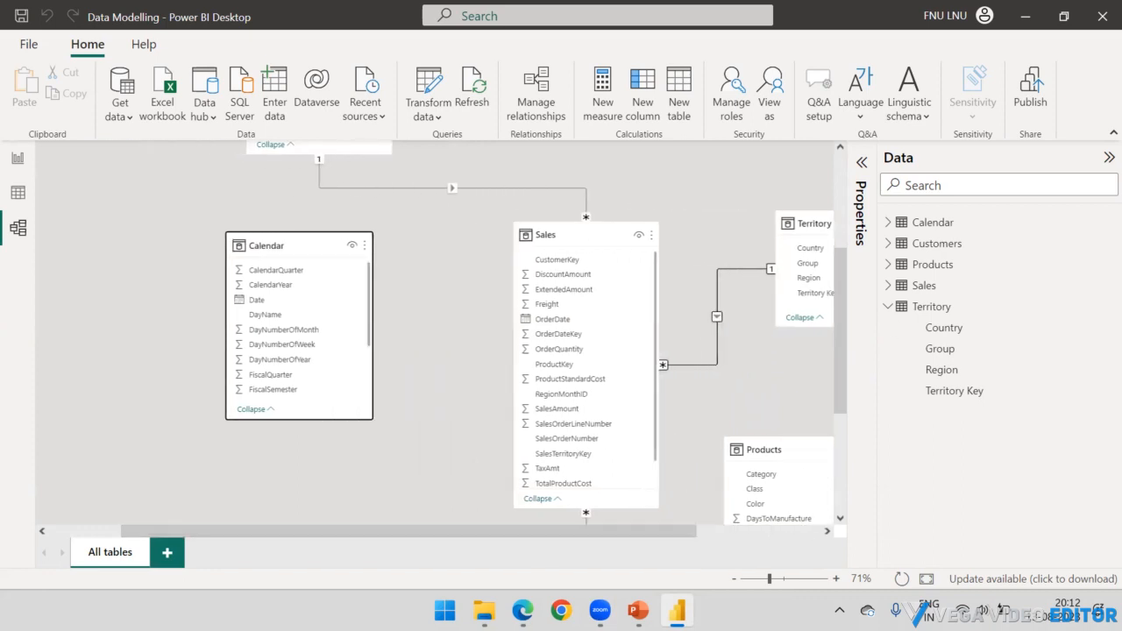
# Step: Compare the report, data and model views to see where relationship management is offered
pyautogui.moveTo(186, 246)
pyautogui.mouseDown()
pyautogui.moveTo(473, 158)
pyautogui.moveTo(512, 124)
pyautogui.mouseUp()
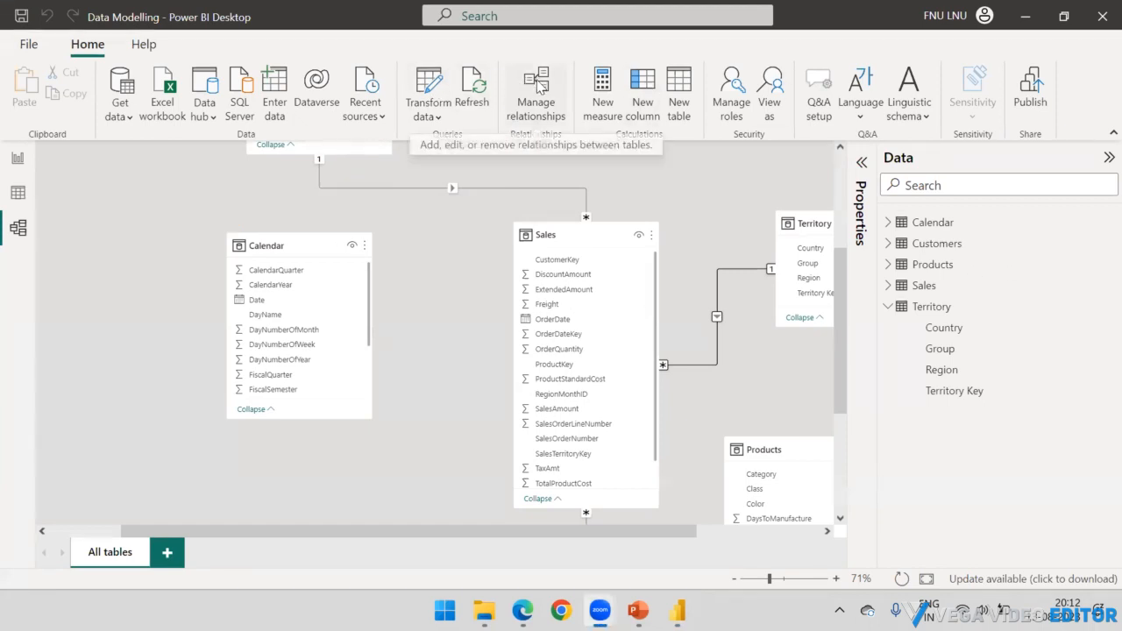
pyautogui.click(19, 191)
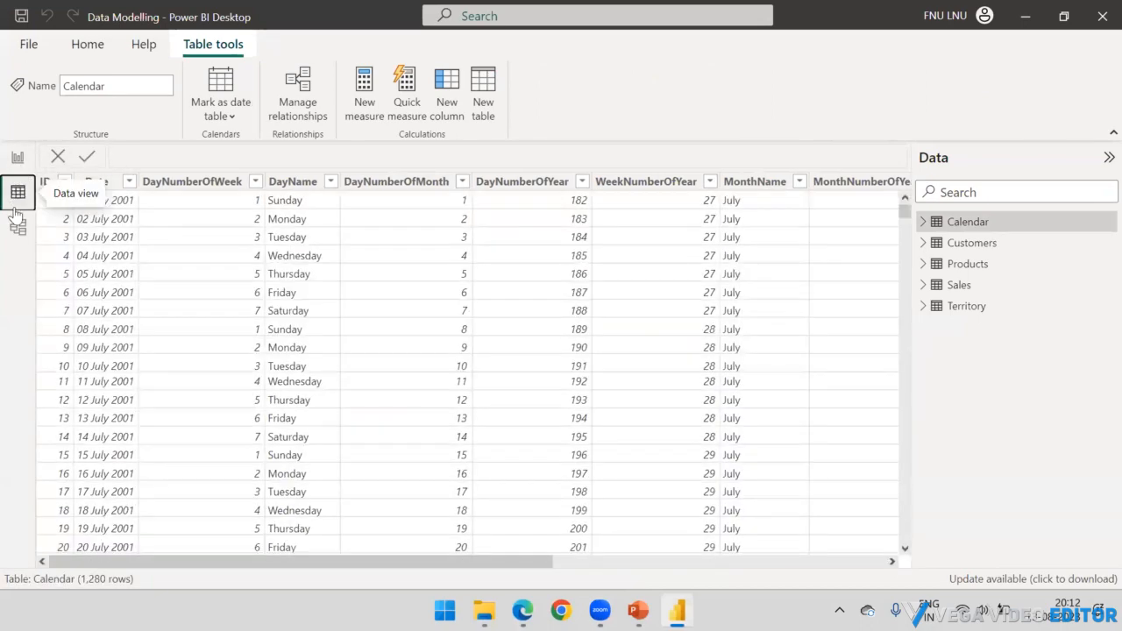
pyautogui.click(18, 228)
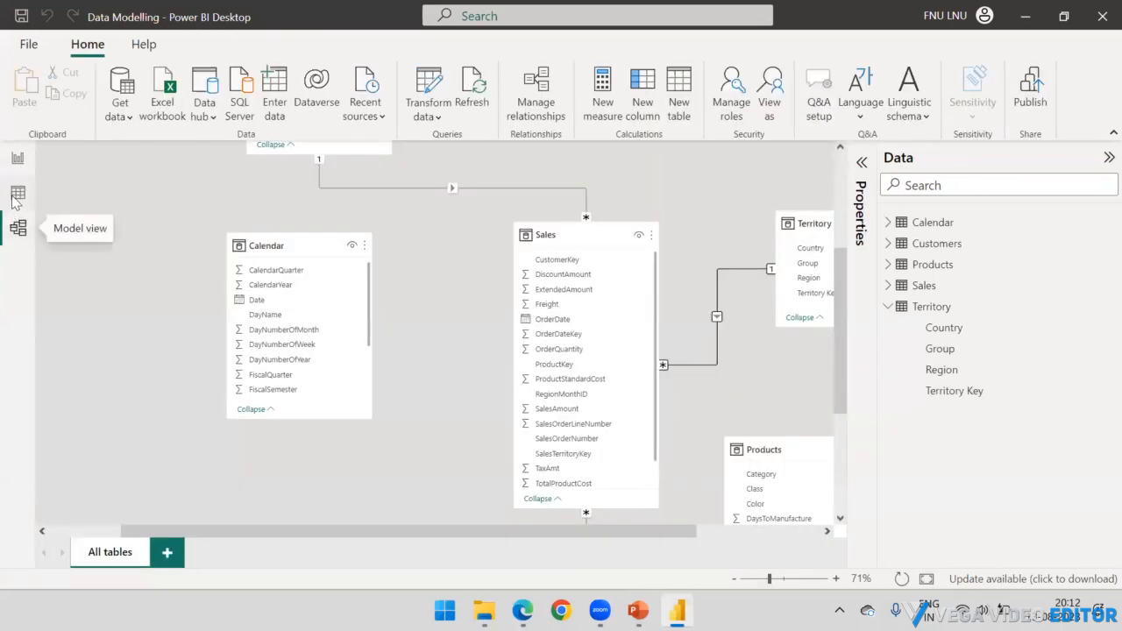
pyautogui.click(18, 193)
pyautogui.click(22, 160)
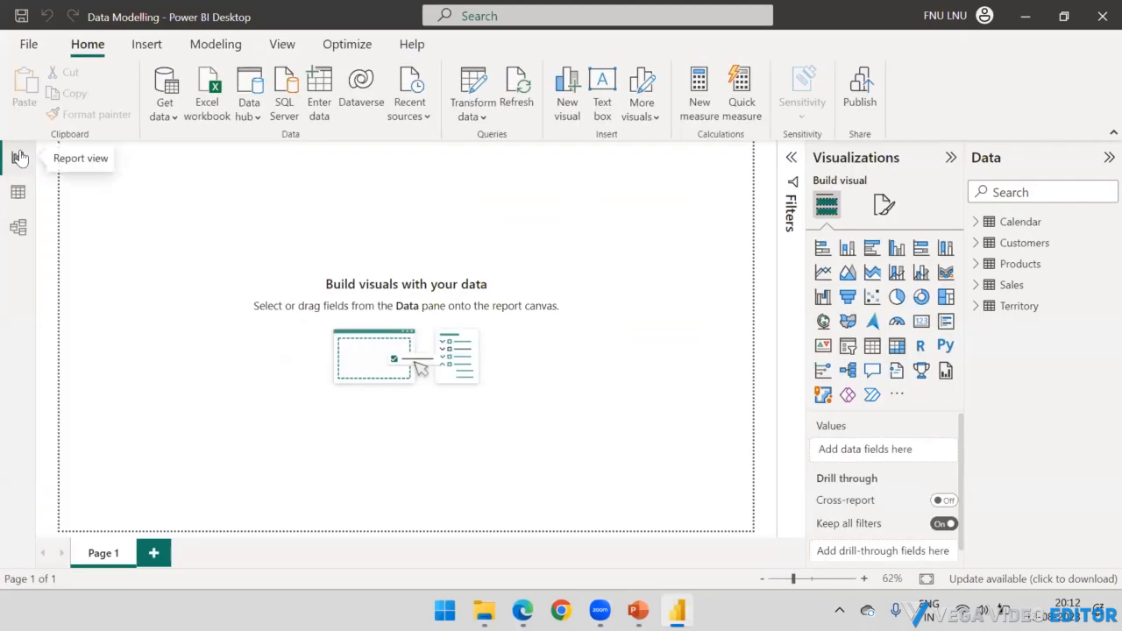
pyautogui.click(18, 193)
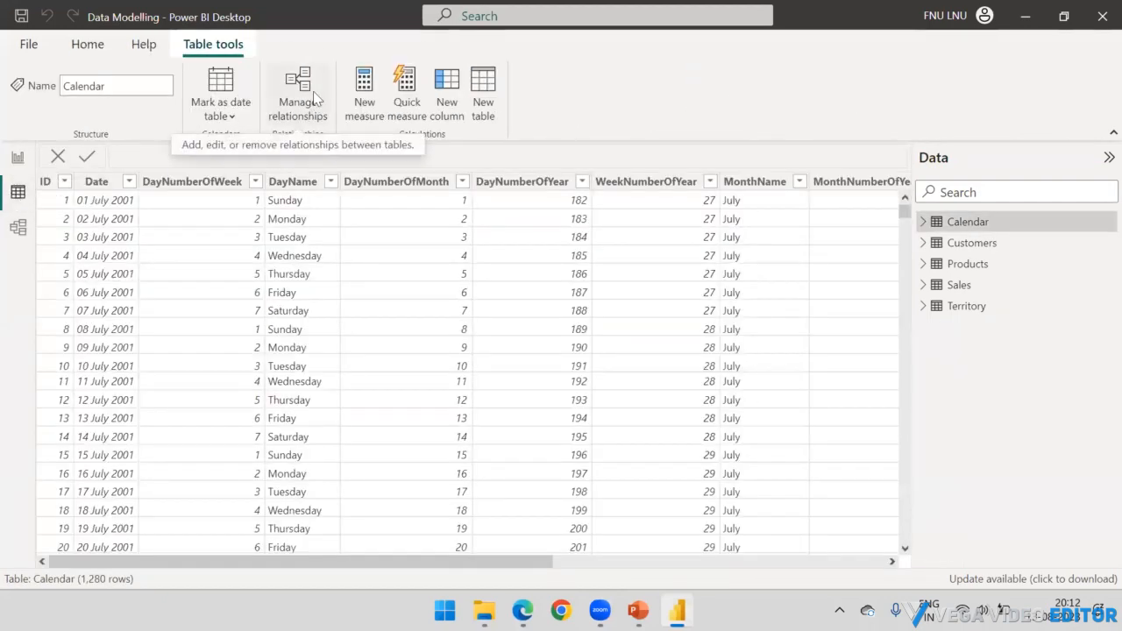
pyautogui.click(18, 228)
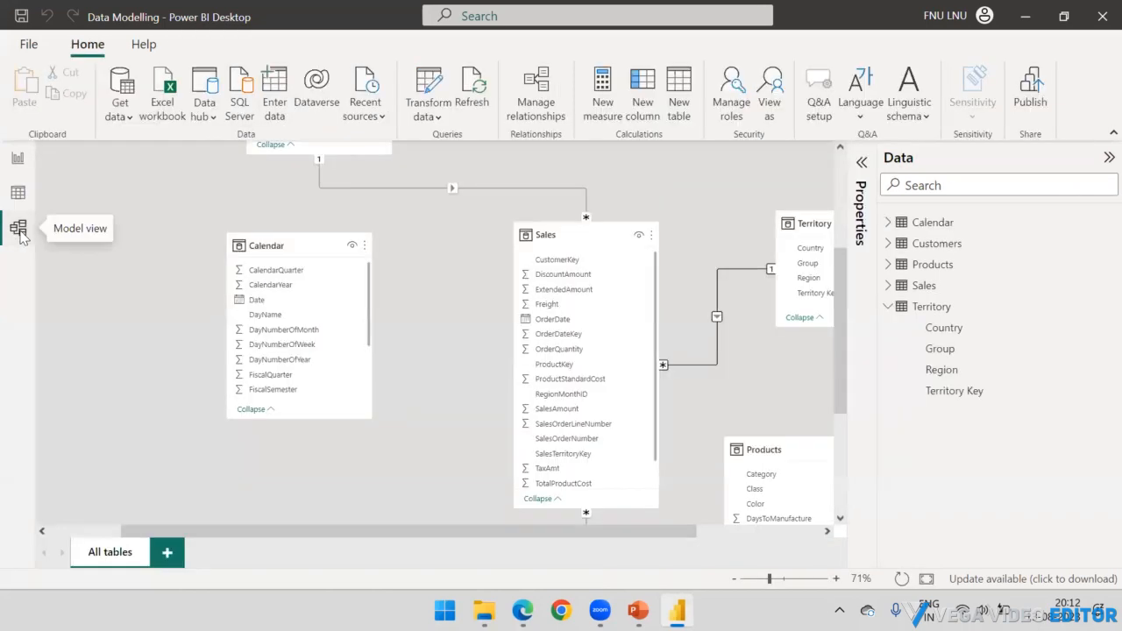
pyautogui.click(17, 193)
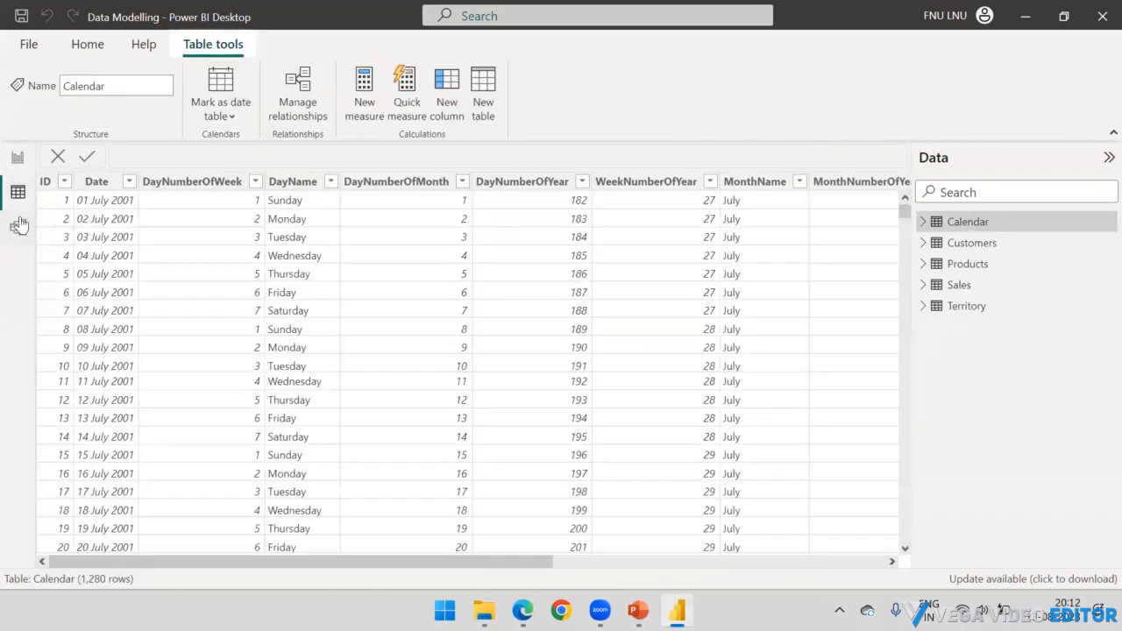
pyautogui.click(19, 226)
pyautogui.click(18, 193)
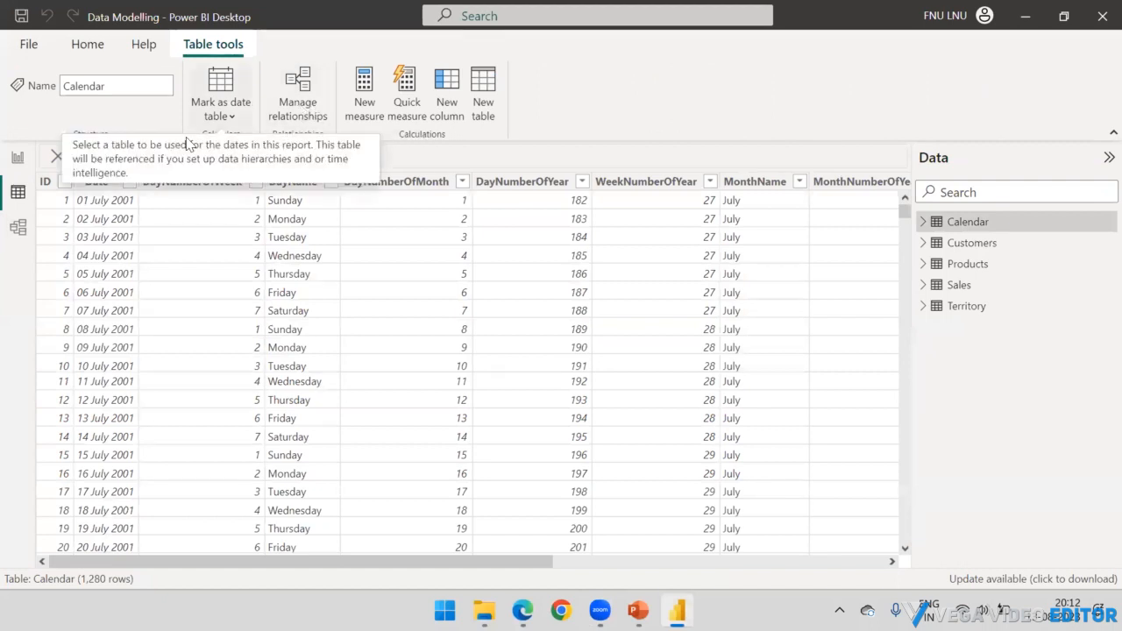
pyautogui.click(20, 226)
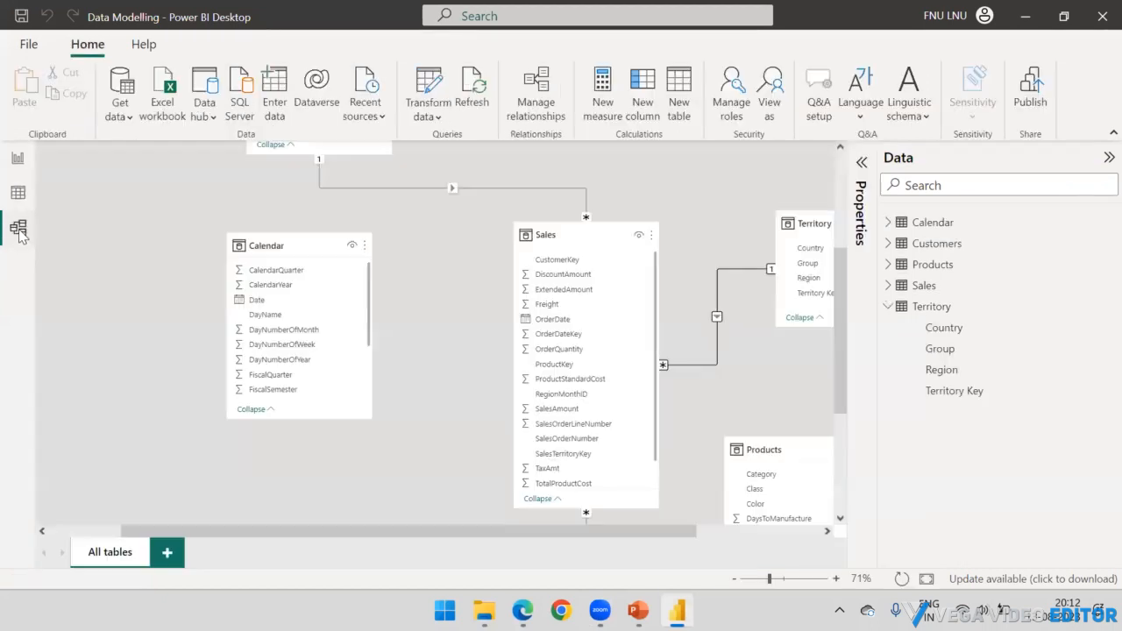
# Step: Open the relationship manager, examine the relationships already defined for Sales, and shift the dialog aside
pyautogui.click(536, 96)
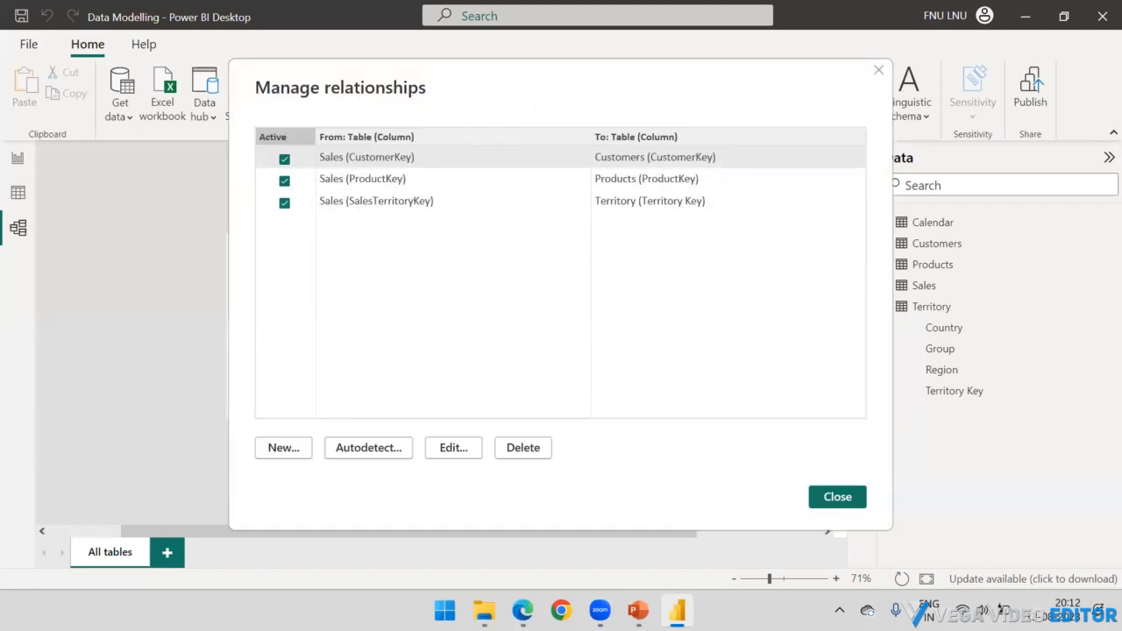
pyautogui.moveTo(269, 323); pyautogui.dragTo(284, 221)
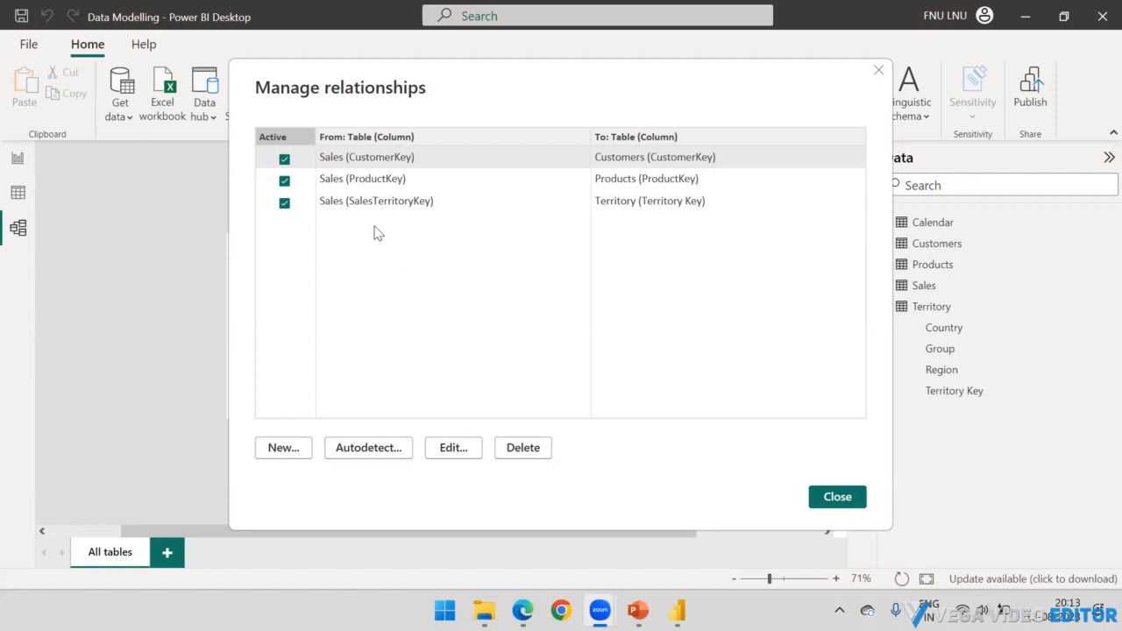
pyautogui.moveTo(538, 99); pyautogui.dragTo(459, 79)
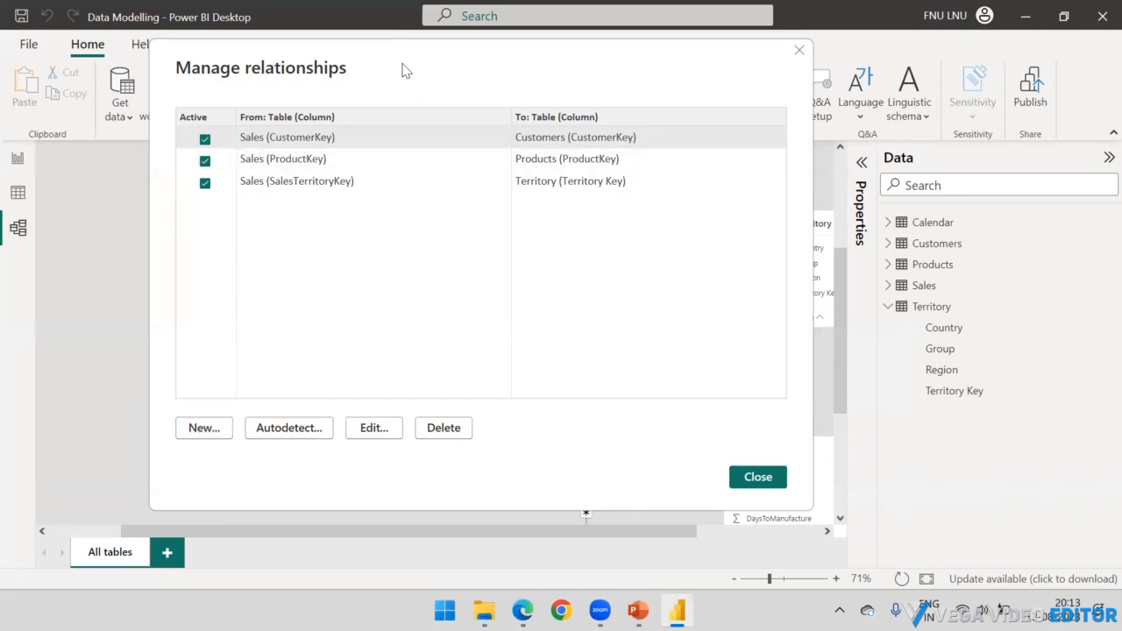
pyautogui.moveTo(406, 70); pyautogui.dragTo(388, 69)
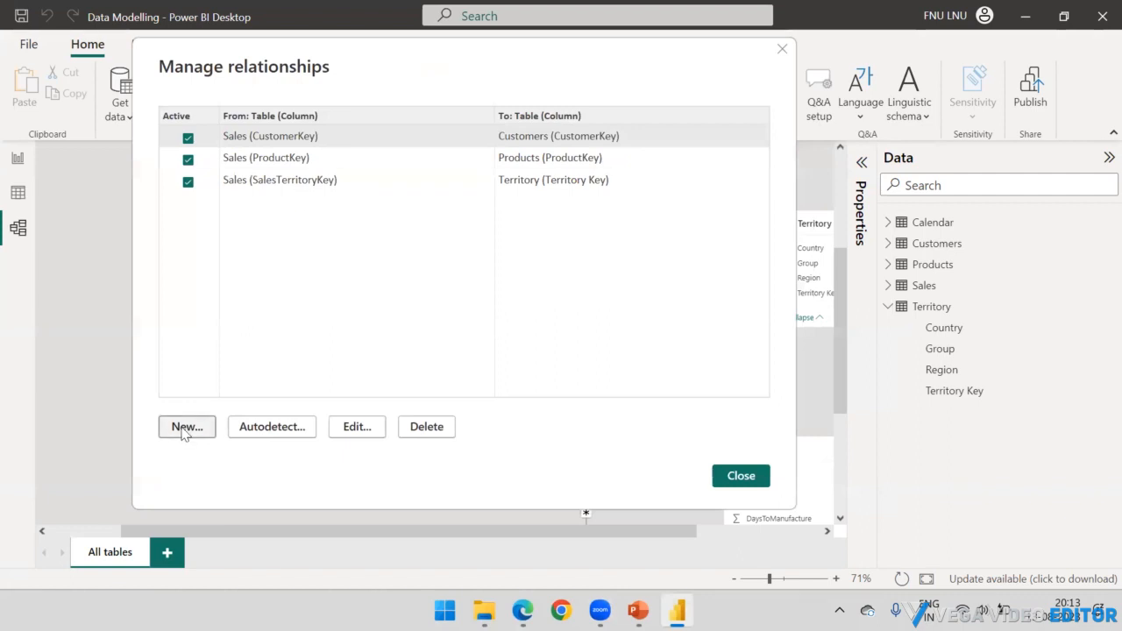
# Step: Set up a new relationship between OrderDate in the Sales table and Date in the Calendar table
pyautogui.click(186, 427)
pyautogui.click(431, 134)
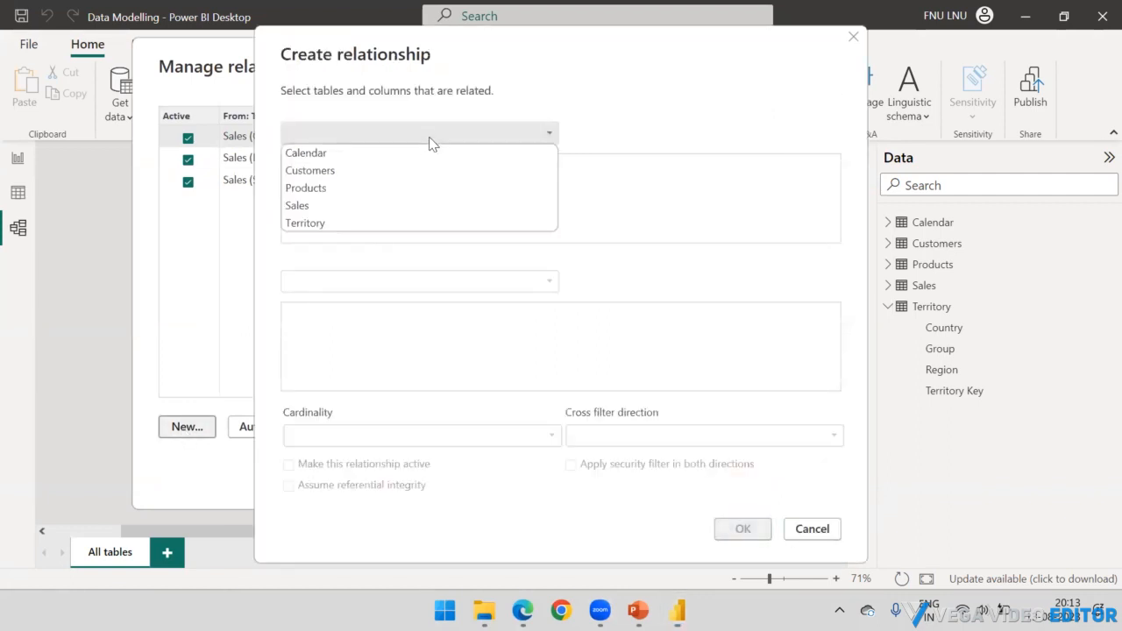
pyautogui.click(355, 206)
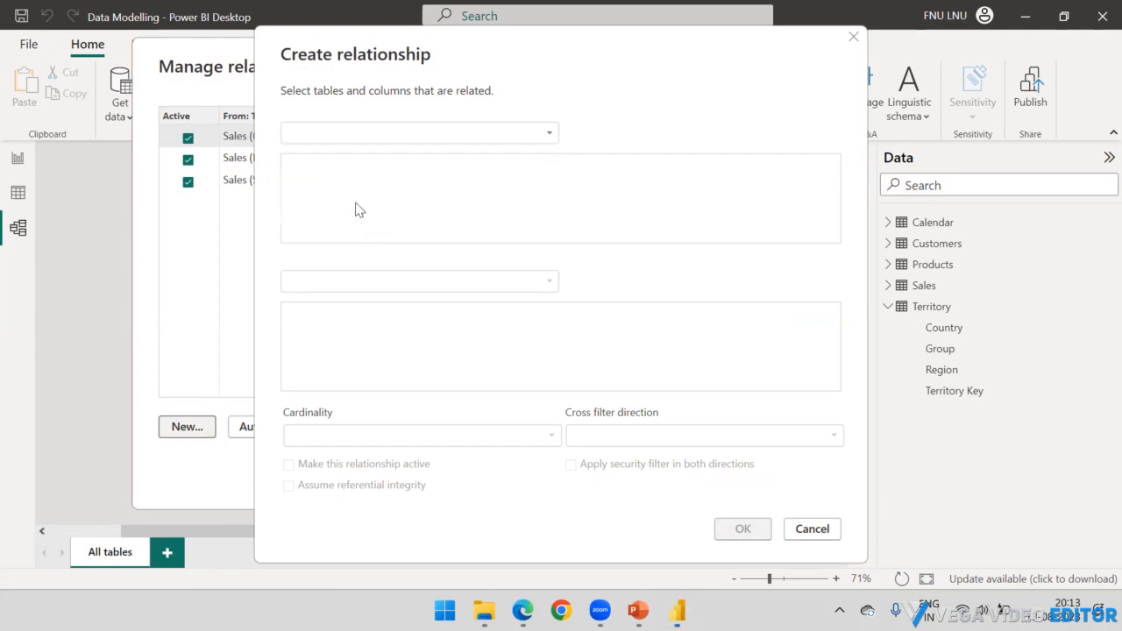
pyautogui.click(373, 191)
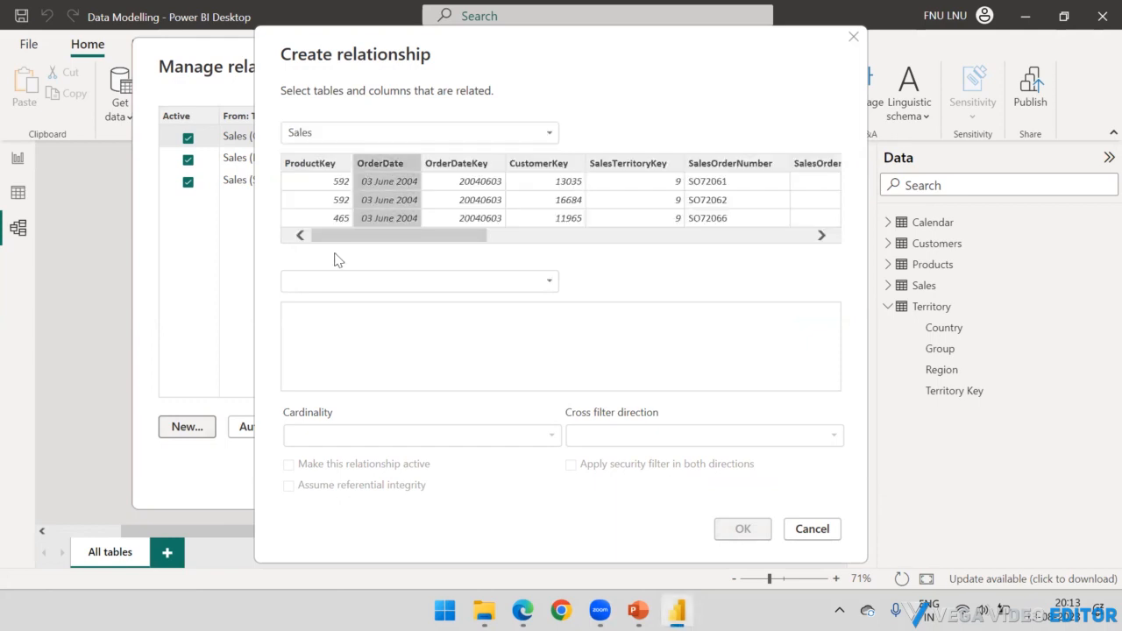
pyautogui.click(346, 281)
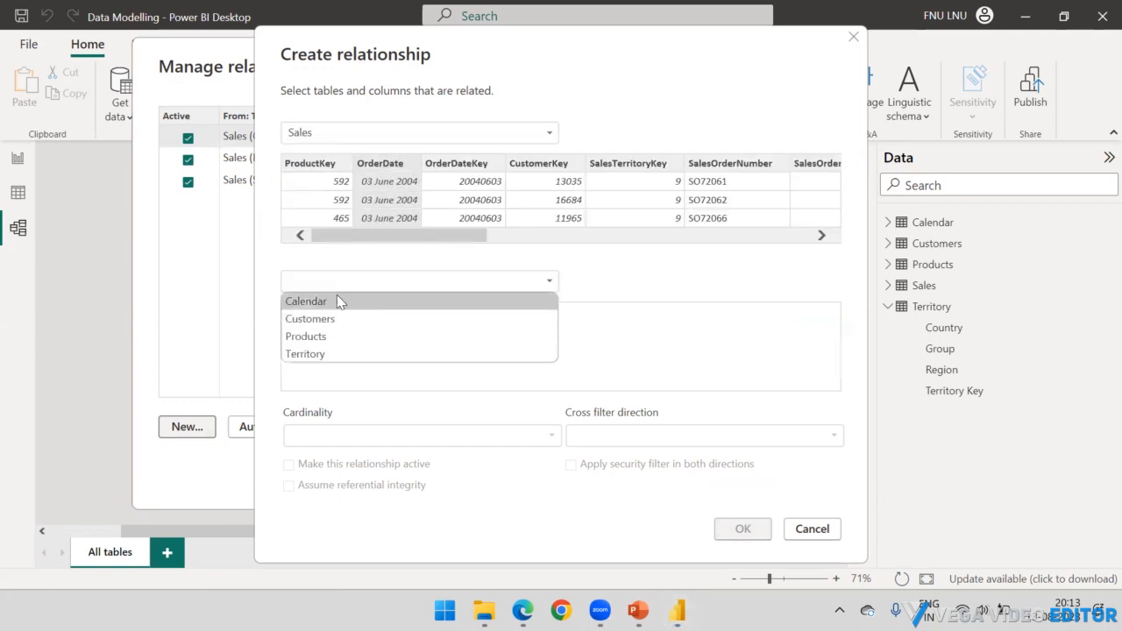
pyautogui.click(338, 301)
pyautogui.click(337, 313)
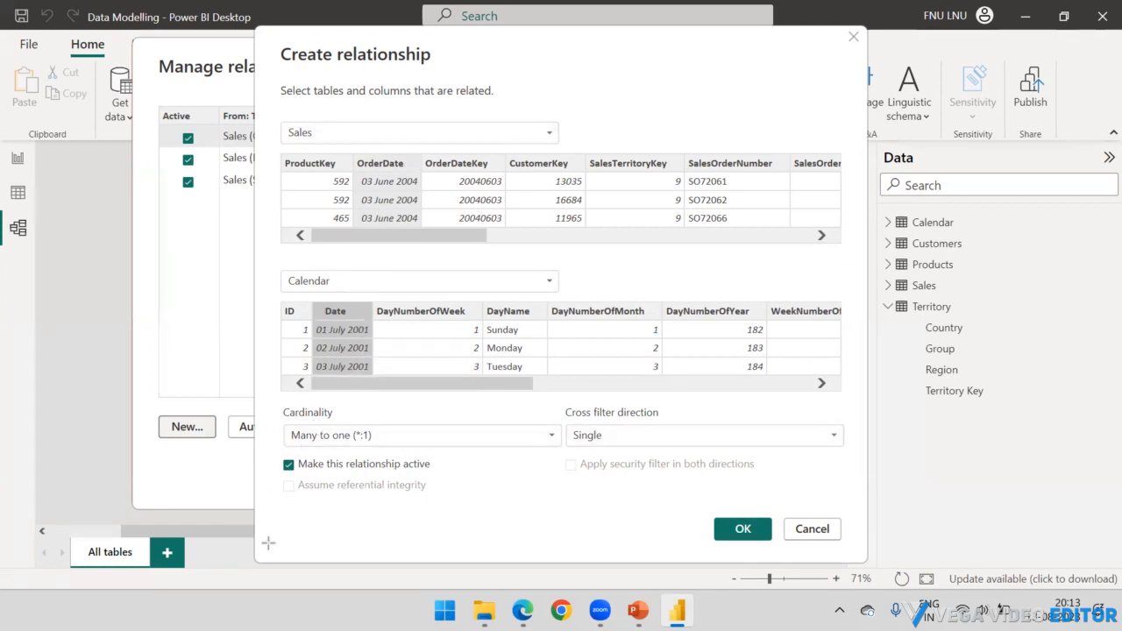
# Step: Create the Sales–Calendar relationship as many to one, active, with Single cross filter direction, and close the relationship manager
pyautogui.moveTo(268, 542); pyautogui.dragTo(288, 454)
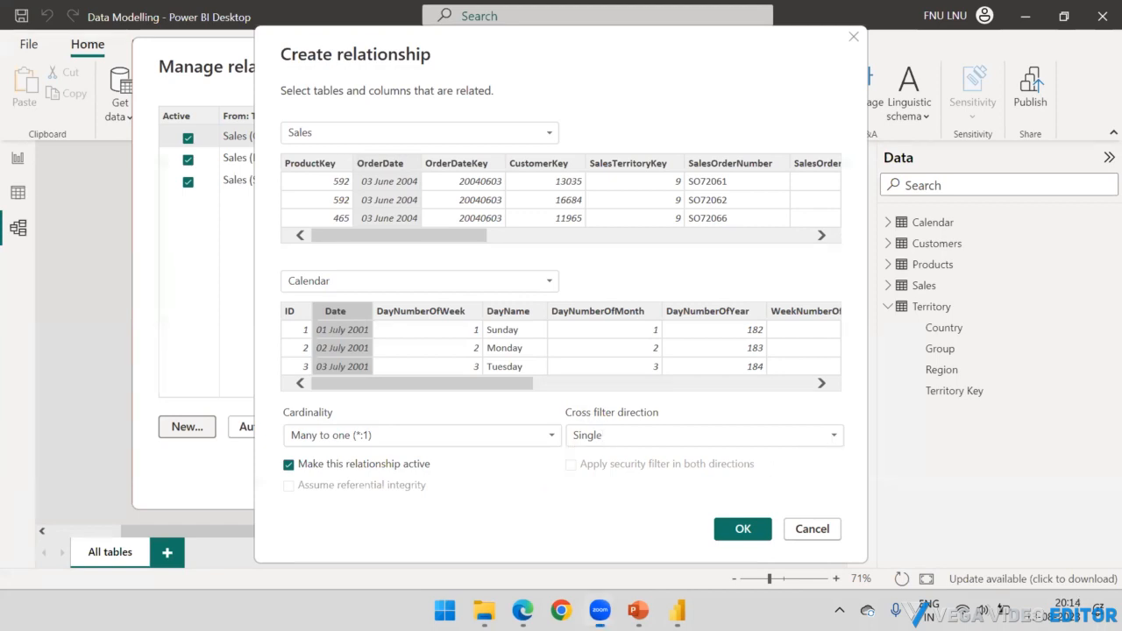
pyautogui.click(833, 436)
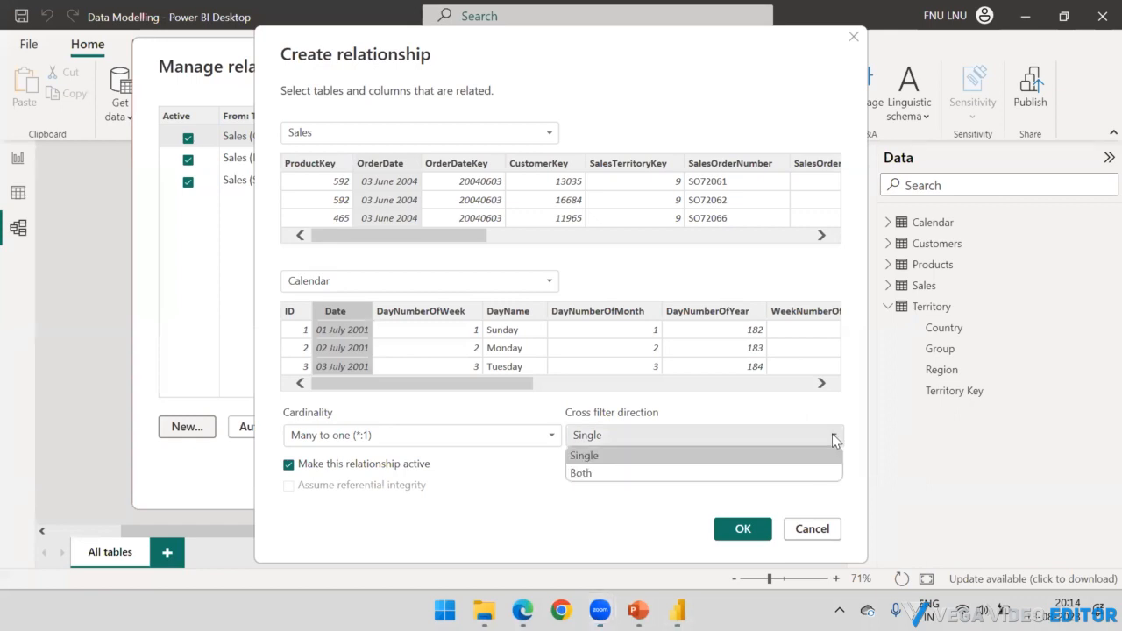
pyautogui.click(833, 418)
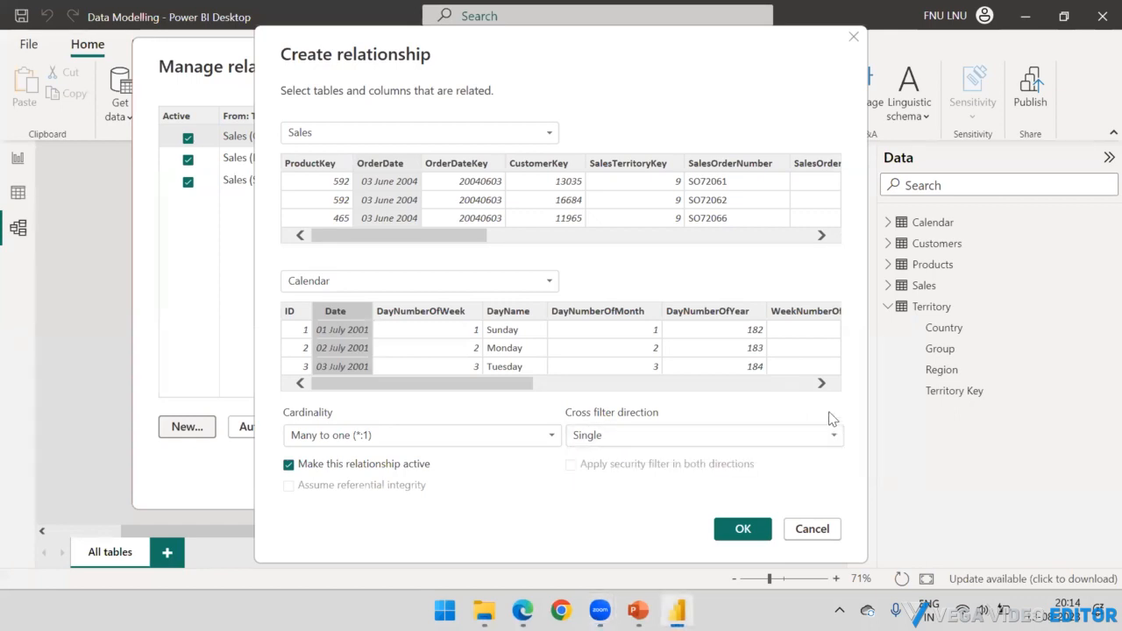
pyautogui.click(288, 465)
pyautogui.click(289, 464)
pyautogui.click(732, 529)
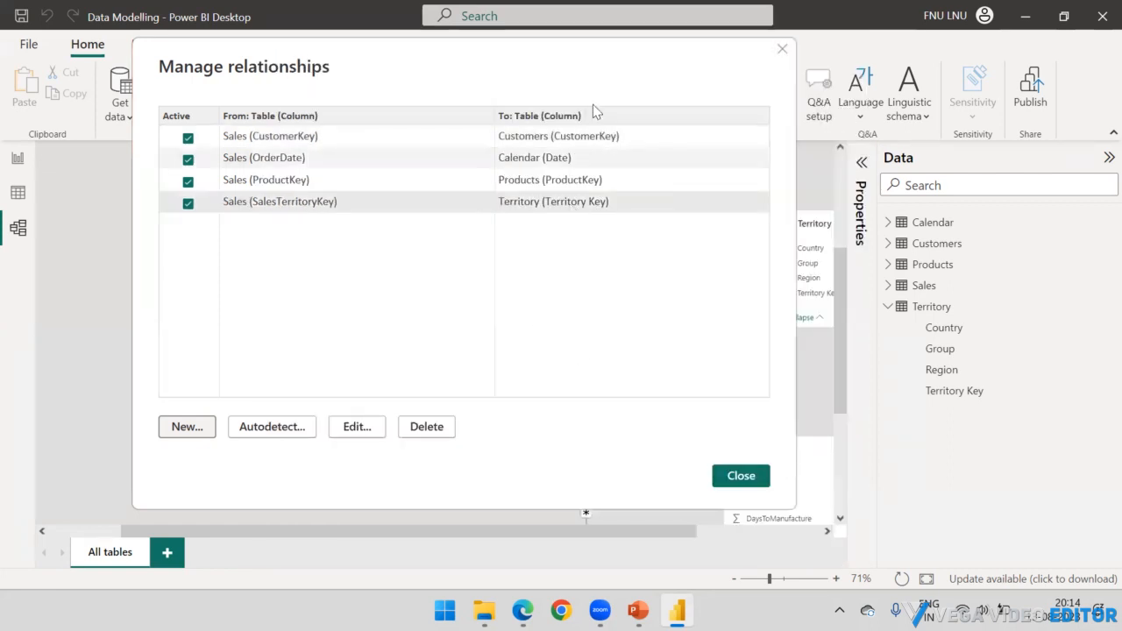
pyautogui.click(744, 474)
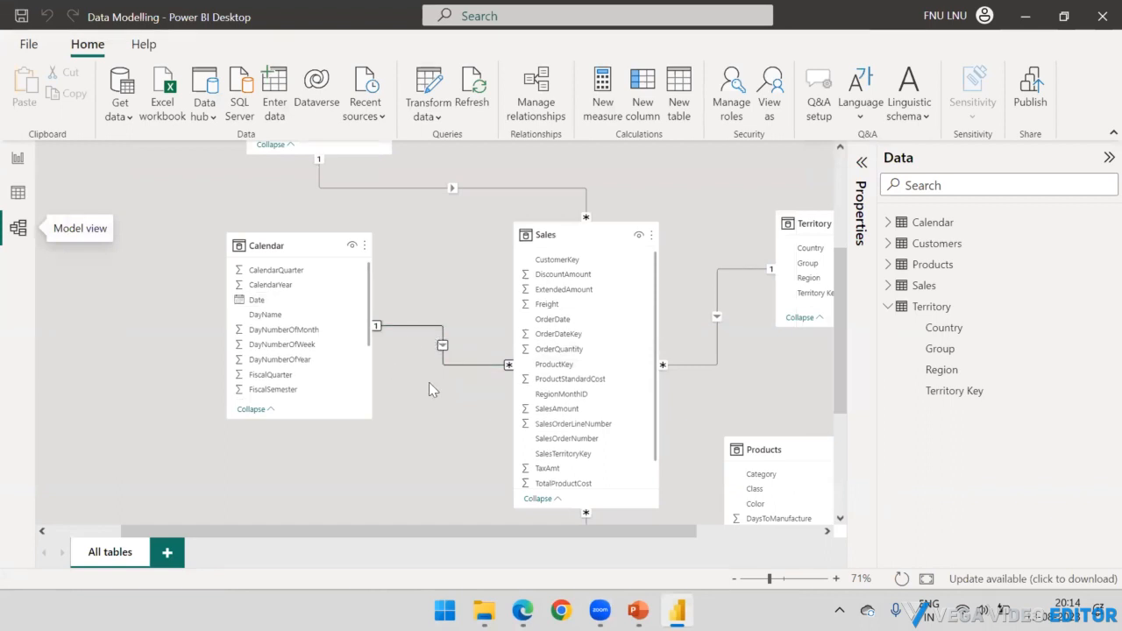
# Step: Collapse Territory's field list and move the Sales card slightly up, between the Calendar and Territory cards
pyautogui.click(887, 309)
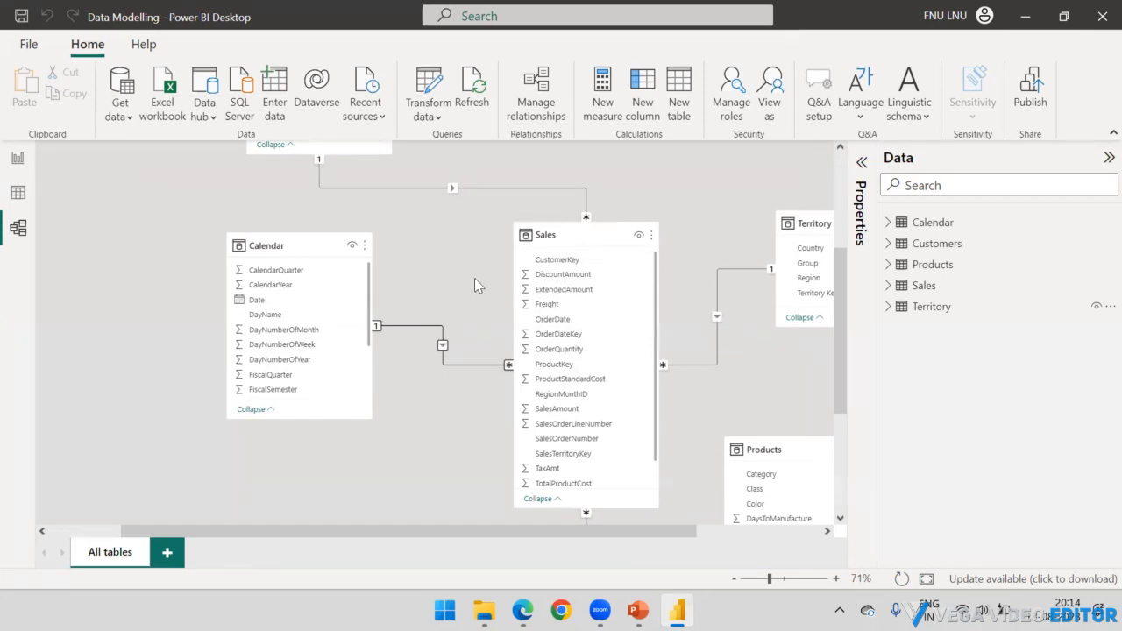
pyautogui.scroll(-1, 541, 291)
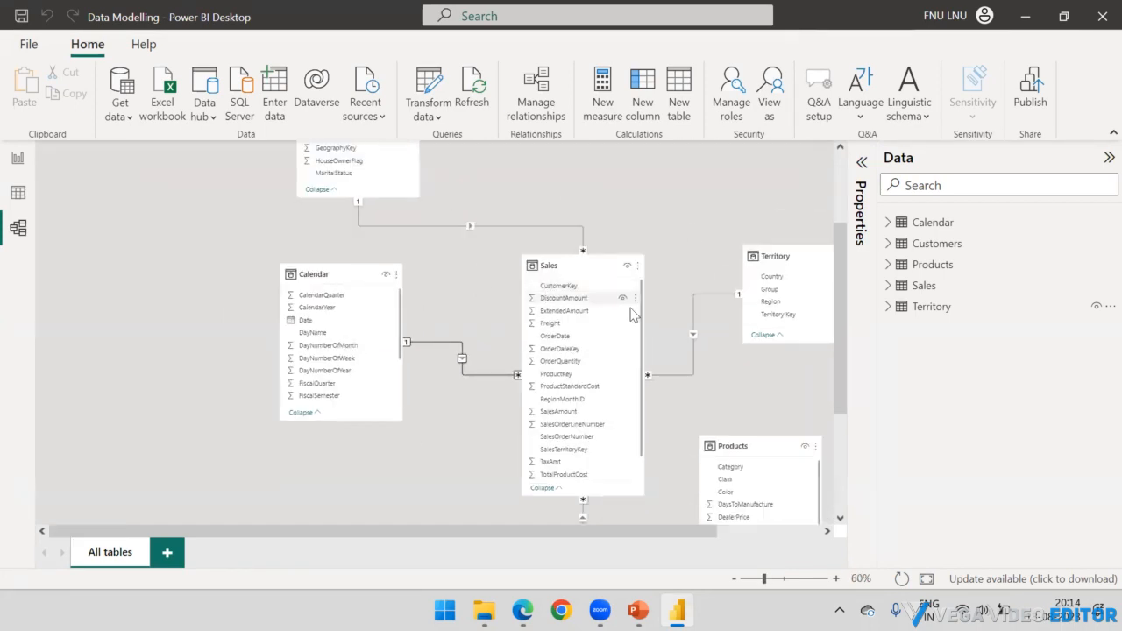
pyautogui.moveTo(678, 535); pyautogui.dragTo(770, 511)
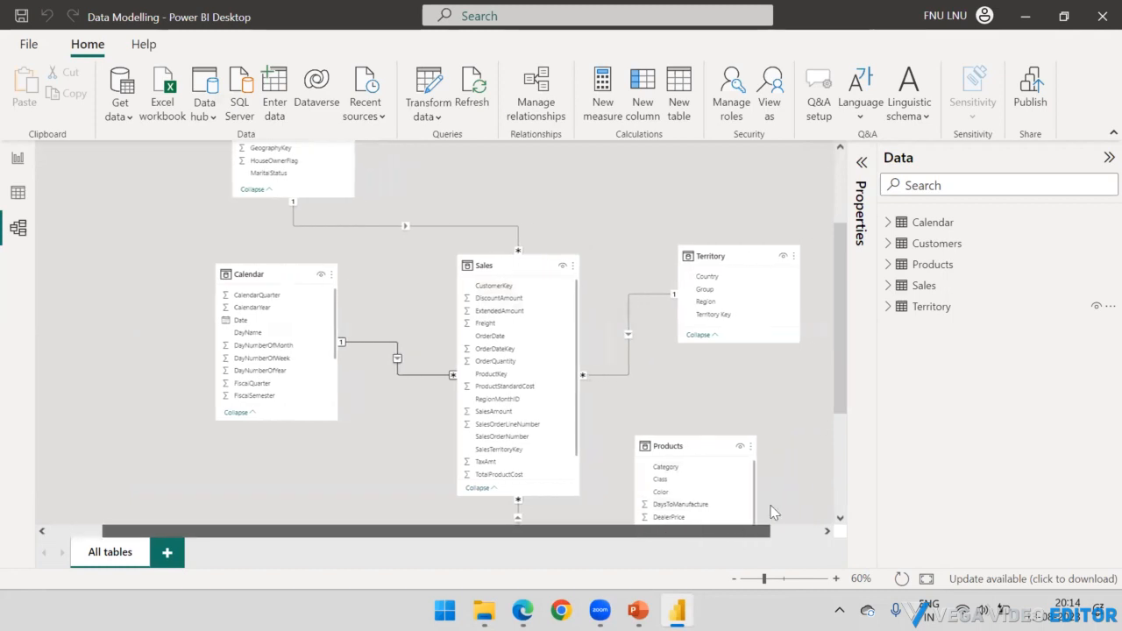
pyautogui.scroll(-1, 687, 257)
pyautogui.moveTo(835, 248); pyautogui.dragTo(849, 230)
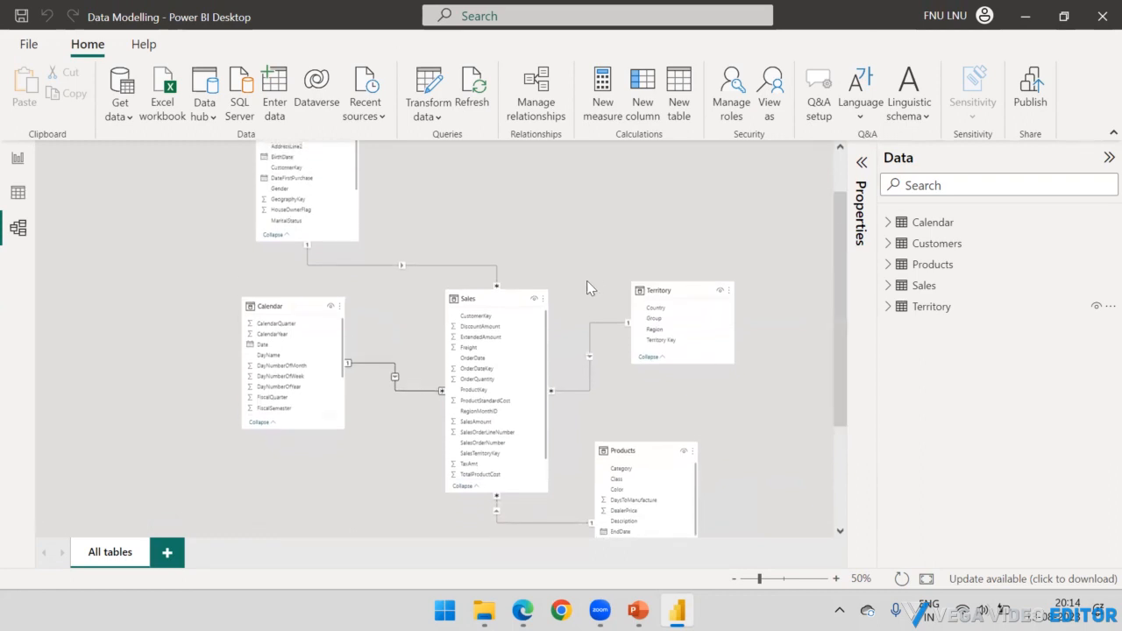
pyautogui.moveTo(503, 296); pyautogui.dragTo(512, 267)
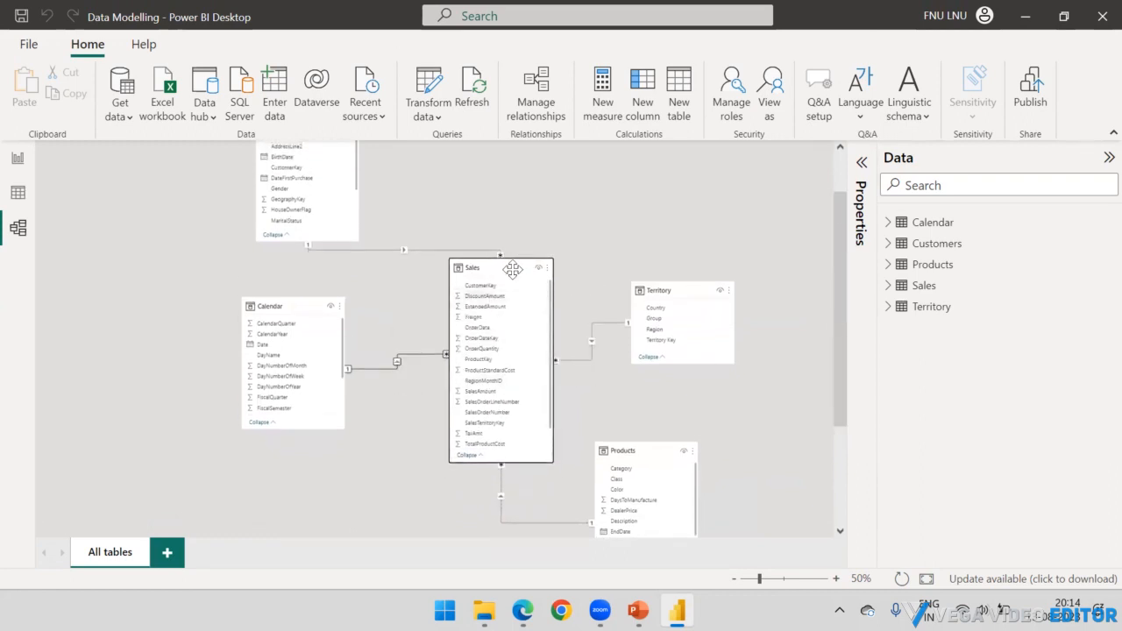
pyautogui.click(341, 237)
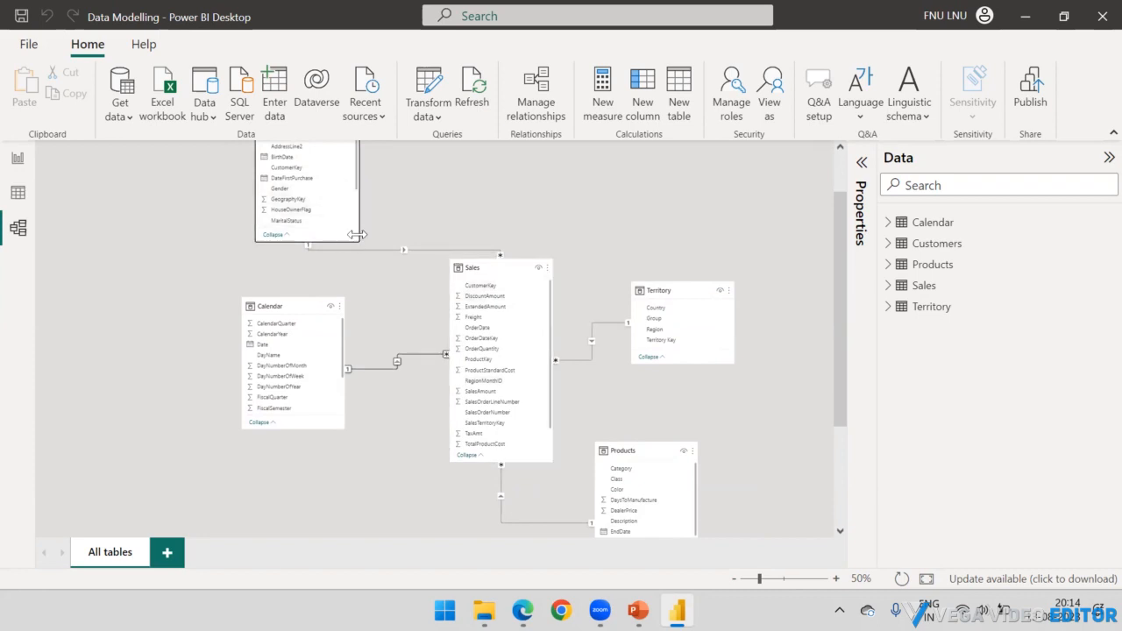
# Step: Rename the Sales table as "FT - Sales"
pyautogui.click(494, 270)
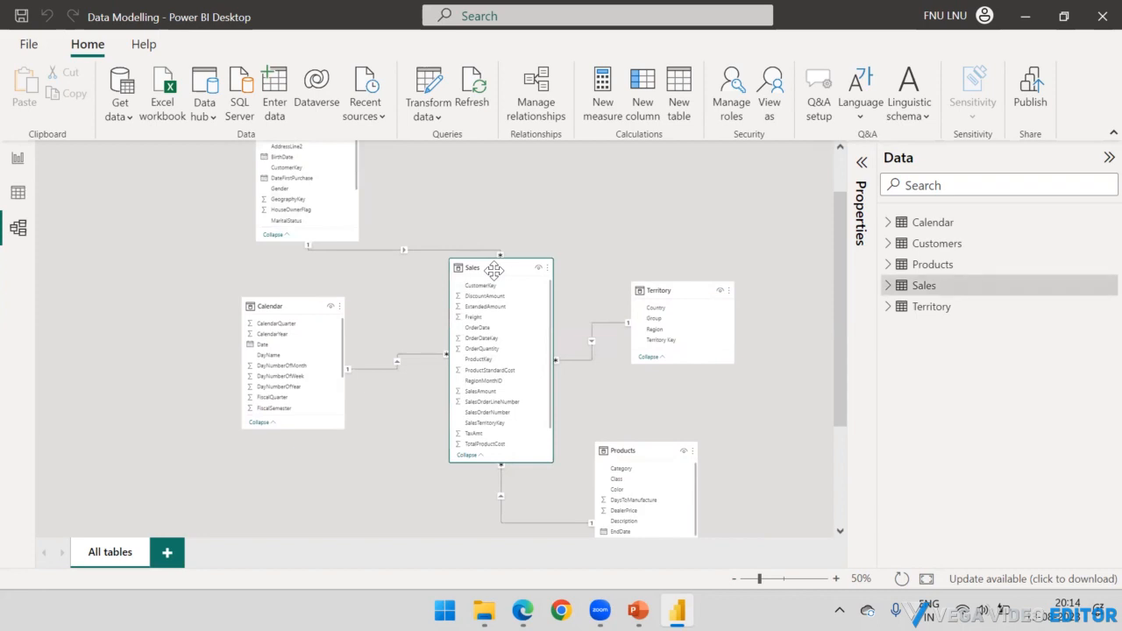
pyautogui.doubleClick(912, 286)
pyautogui.click(913, 285)
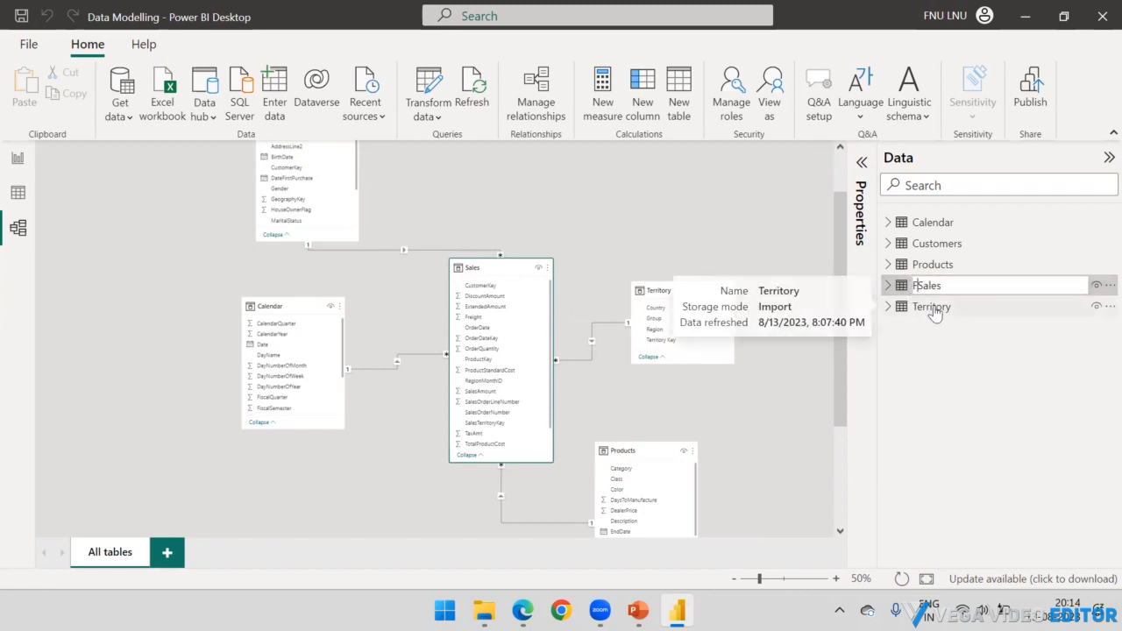
pyautogui.write('FT -')
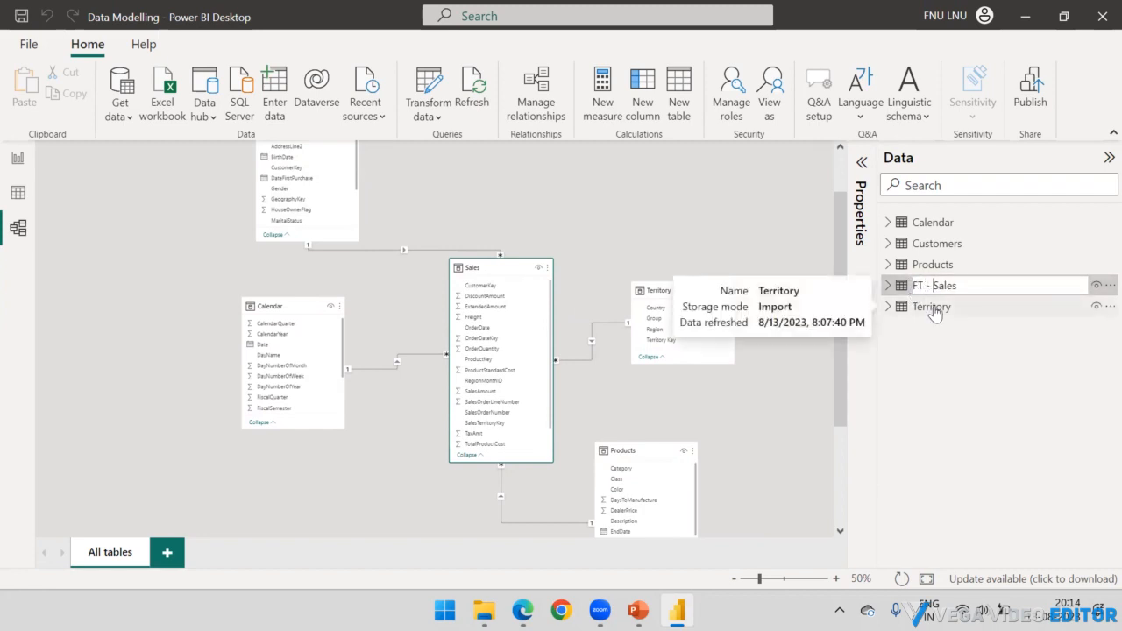
pyautogui.press('Return')
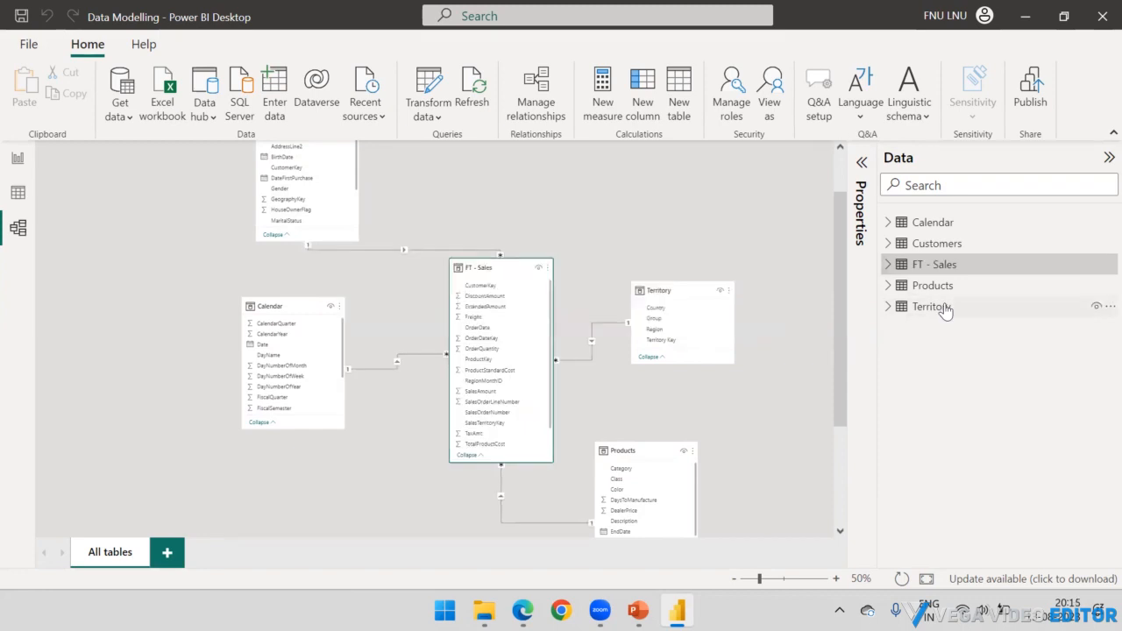
# Step: Rename the Calendar table as "Dim - Calendar"
pyautogui.doubleClick(919, 224)
pyautogui.click(915, 223)
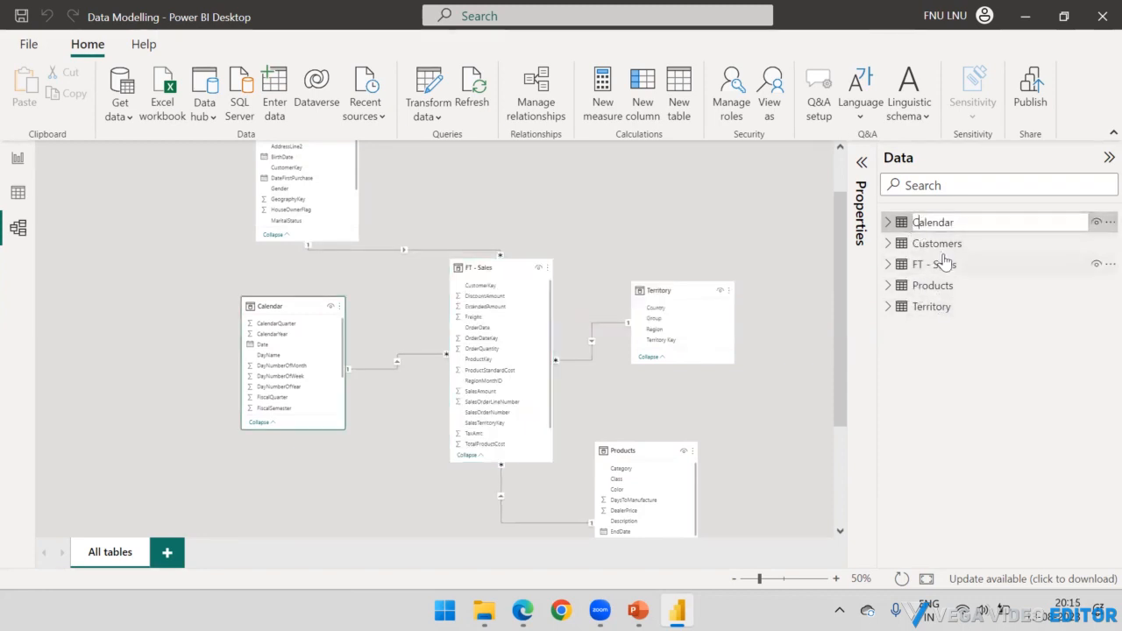
pyautogui.write('Dim')
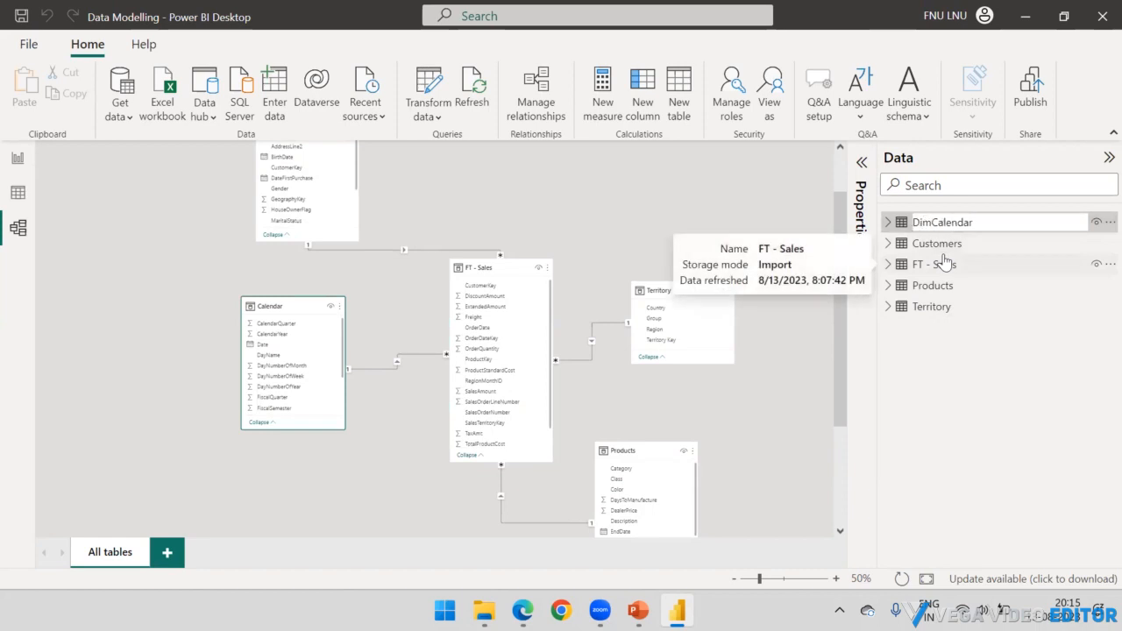
pyautogui.write(' -')
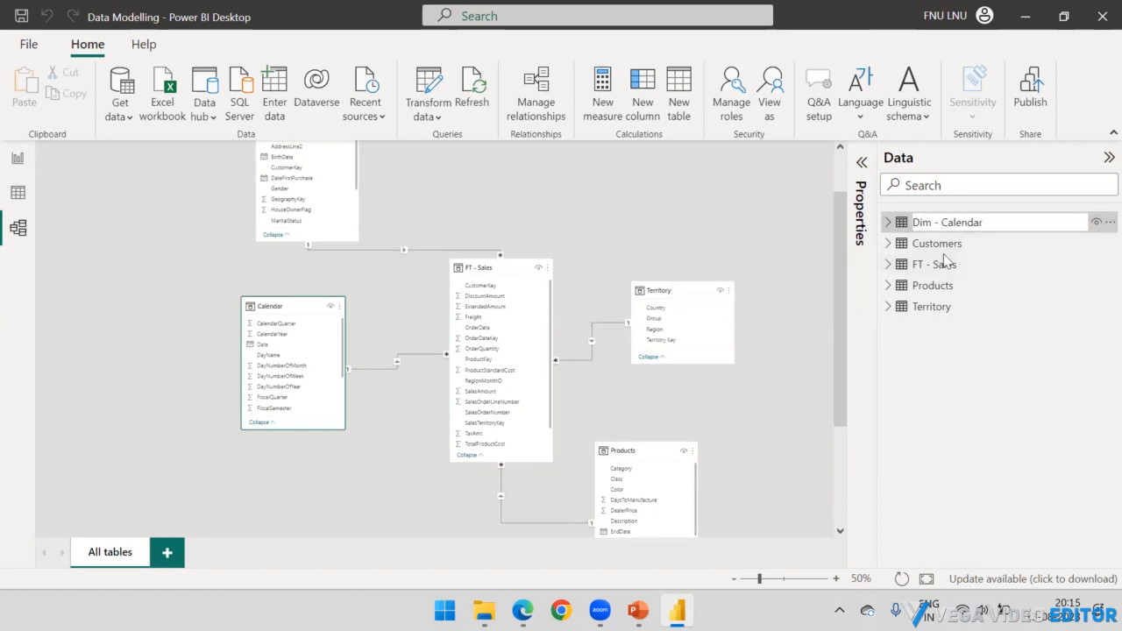
pyautogui.press('Return')
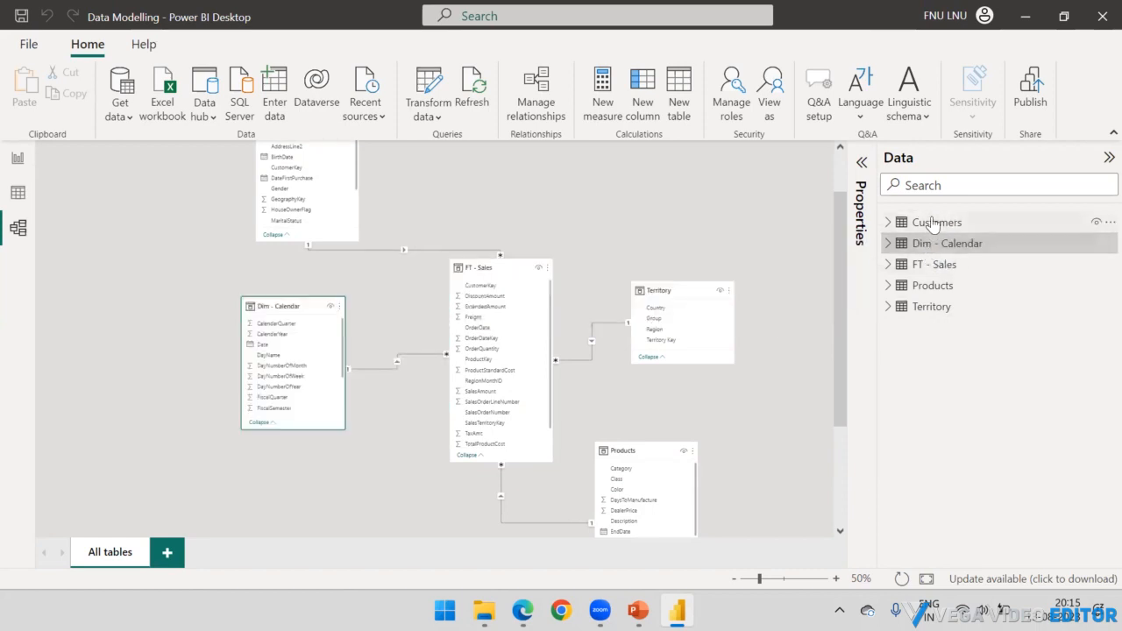
# Step: Rename the Customers table as "Dim - Customers"
pyautogui.doubleClick(928, 222)
pyautogui.click(918, 222)
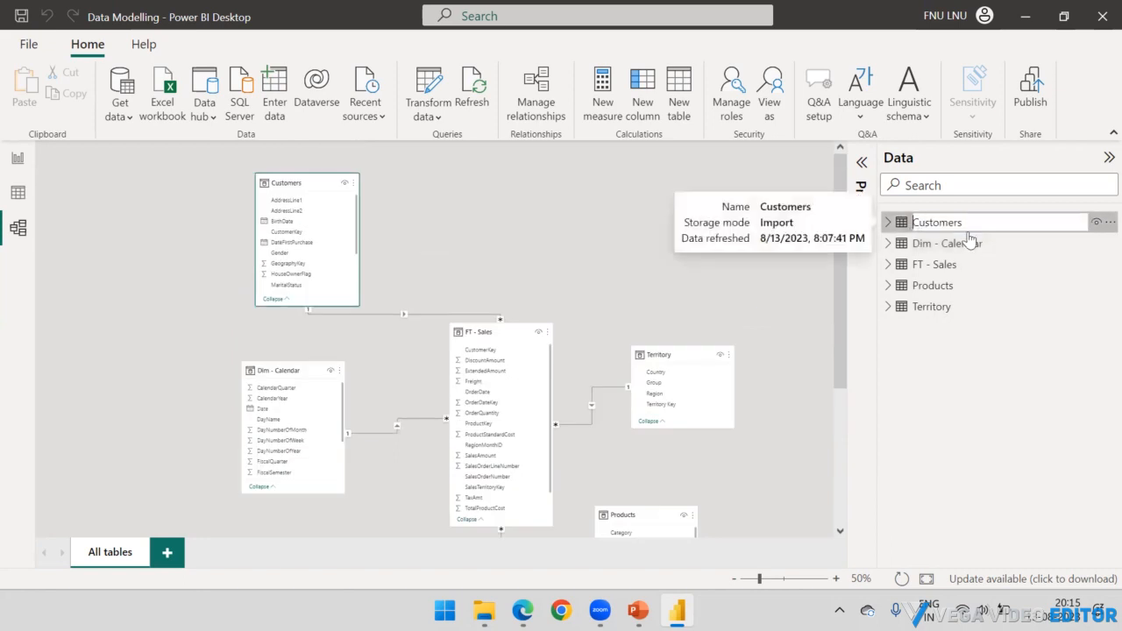
pyautogui.write('Dim -')
pyautogui.press('Return')
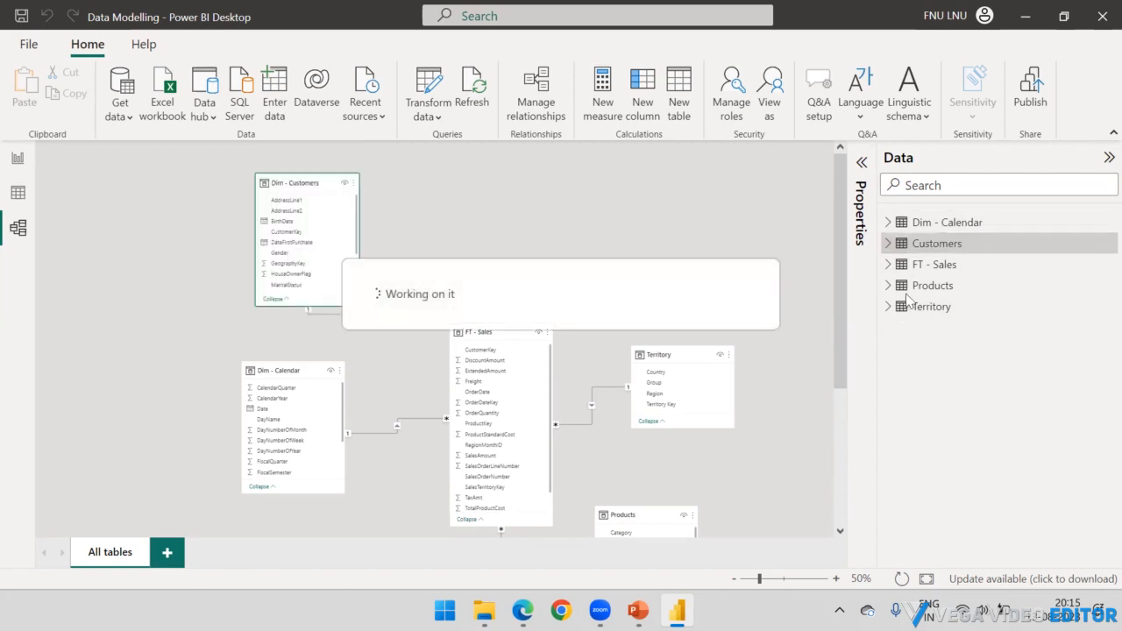
# Step: Rename the Products table as "Dim - Products"
pyautogui.doubleClick(923, 287)
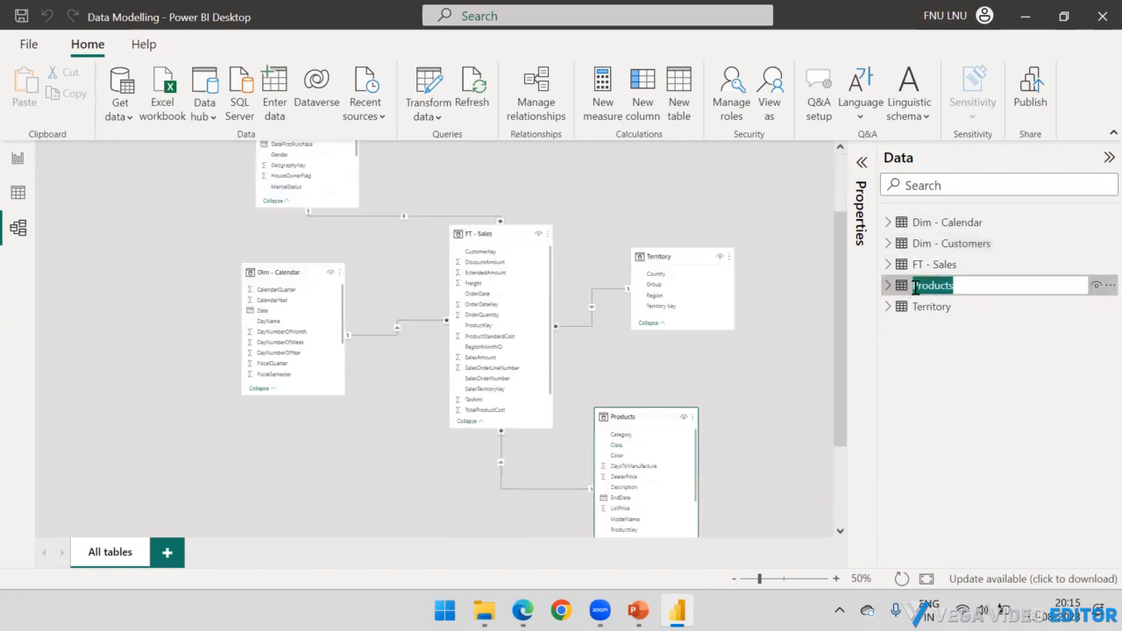
pyautogui.click(915, 287)
pyautogui.write('Dim ')
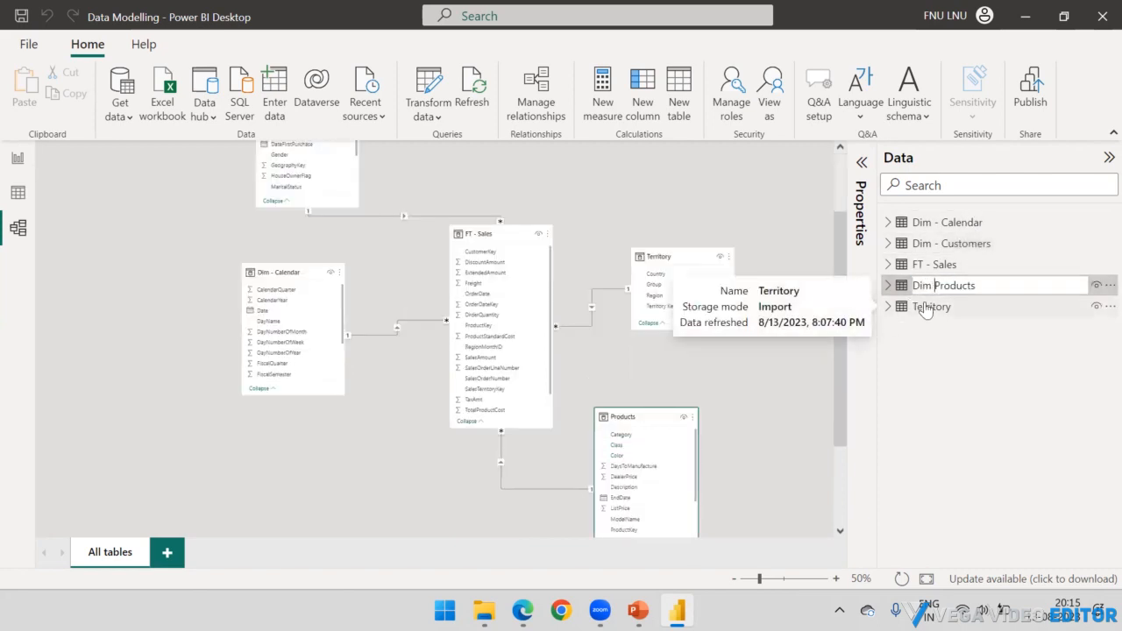
pyautogui.write('-')
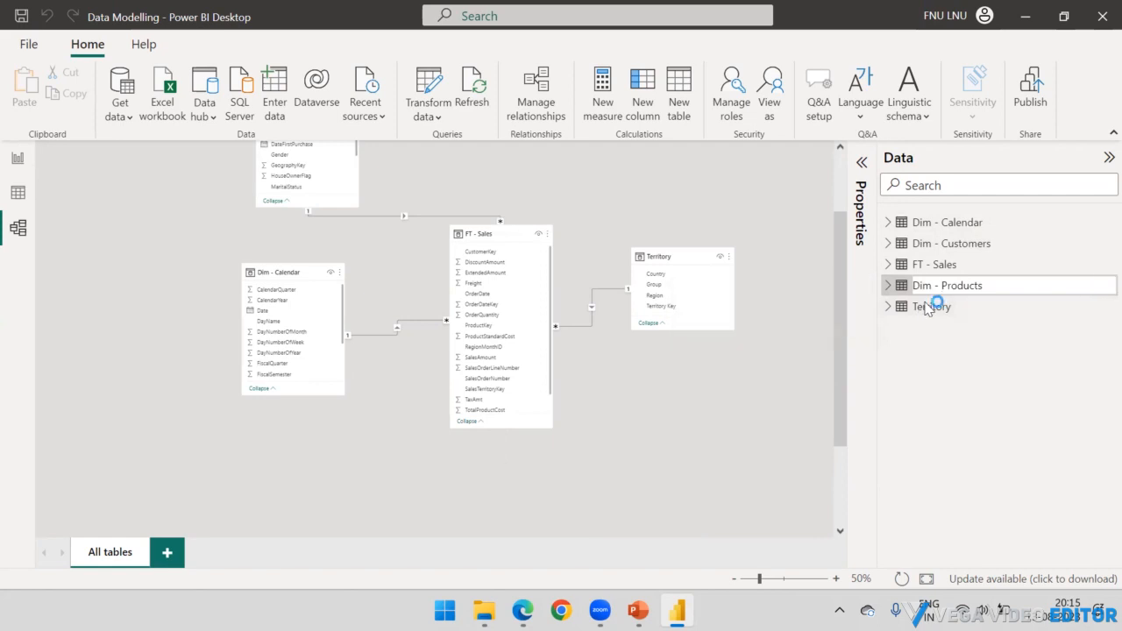
pyautogui.press('Return')
# Step: Rename the Territory table as "Dim - Territory"
pyautogui.doubleClick(931, 309)
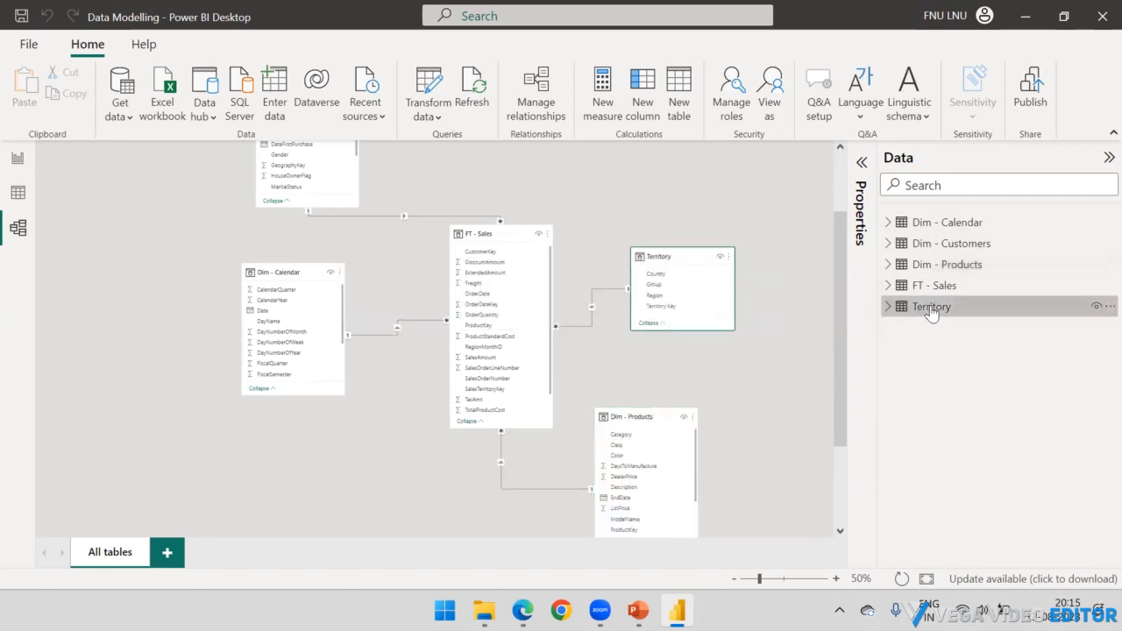
pyautogui.press('Home')
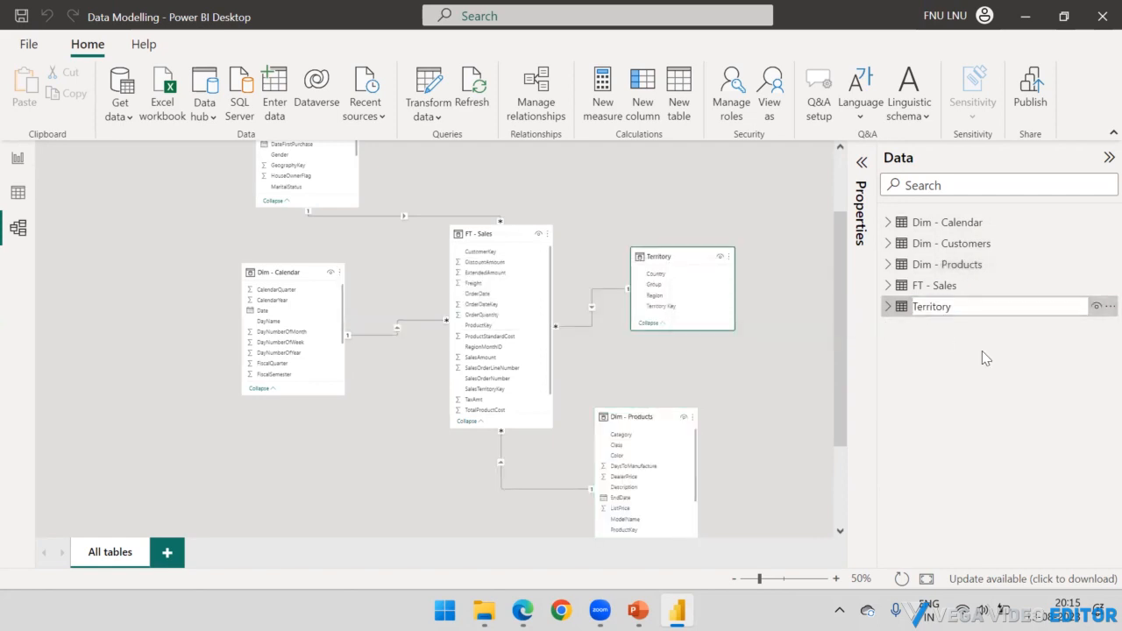
pyautogui.write('Dim -')
pyautogui.press('Return')
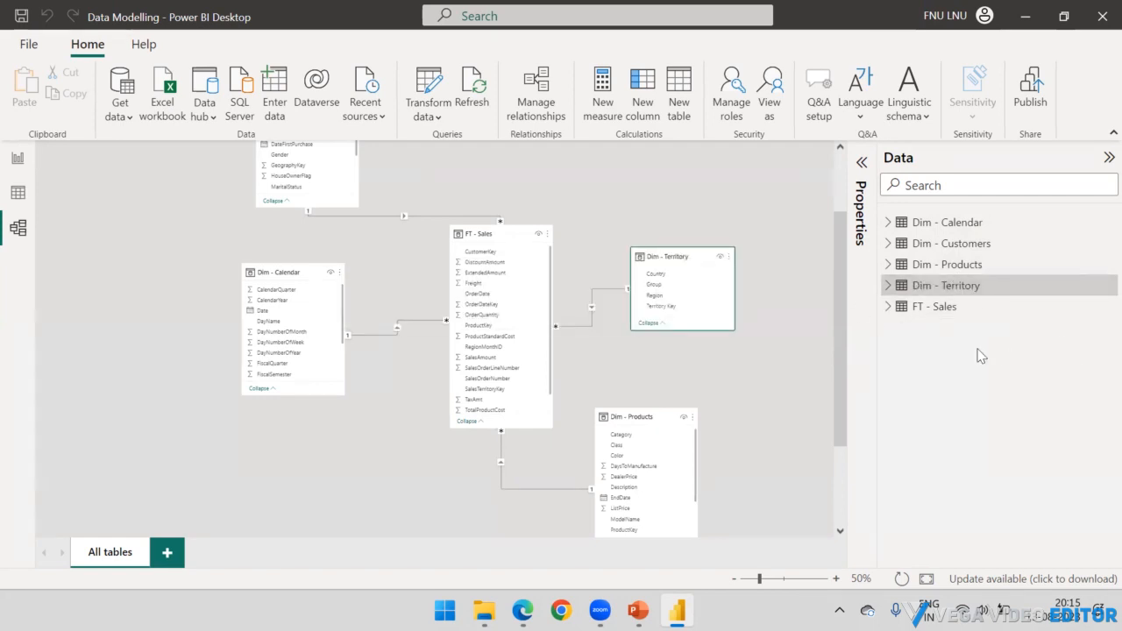
pyautogui.click(928, 284)
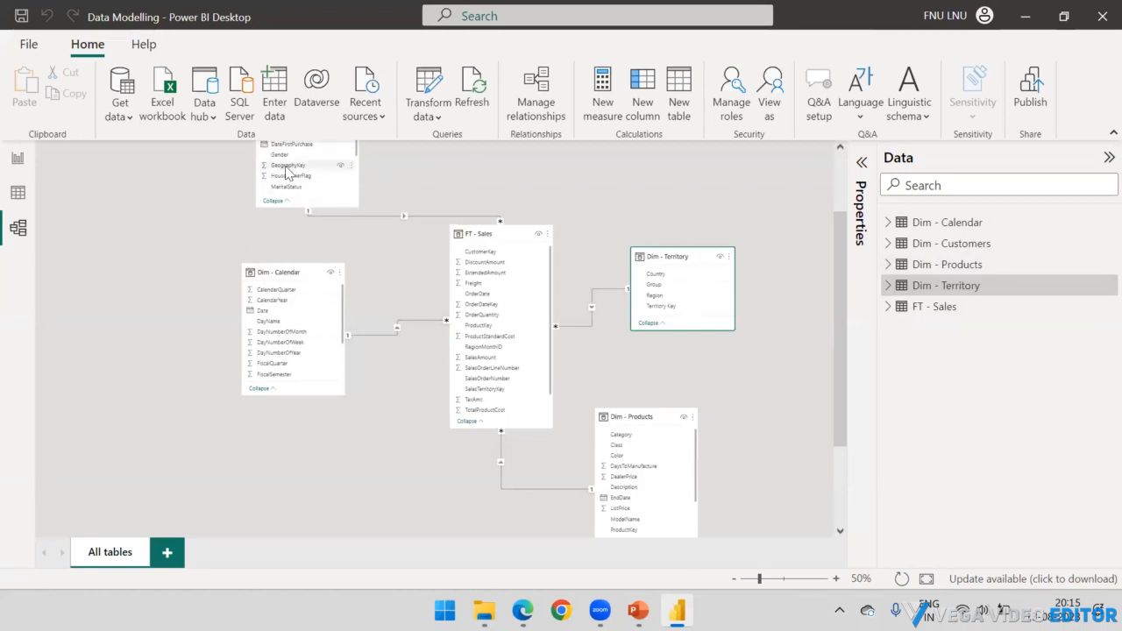
# Step: Spread the dimension cards around FT - Sales: Customers to its upper right, Territory slightly lower right, and Calendar higher on its left
pyautogui.moveTo(842, 278); pyautogui.dragTo(842, 215)
pyautogui.moveTo(317, 184); pyautogui.dragTo(617, 138)
pyautogui.moveTo(671, 354); pyautogui.dragTo(691, 380)
pyautogui.moveTo(292, 367); pyautogui.dragTo(304, 301)
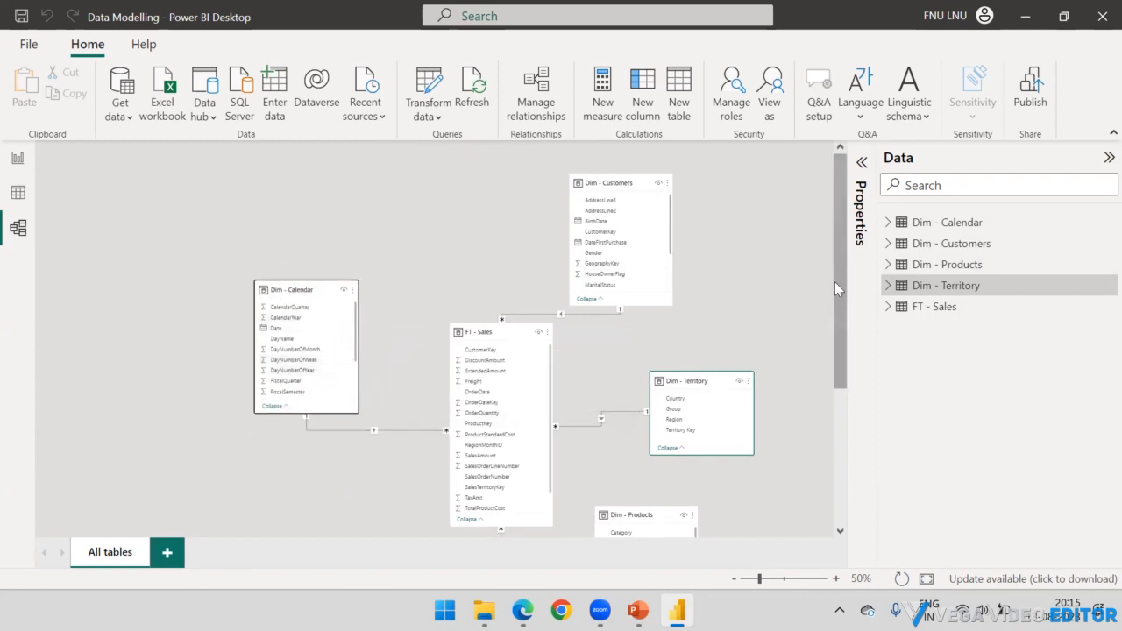
# Step: Place the Dim - Products card just below FT - Sales and shift the Dim - Customers card left, closer above FT - Sales
pyautogui.scroll(-1, 834, 277)
pyautogui.moveTo(839, 267); pyautogui.dragTo(833, 350)
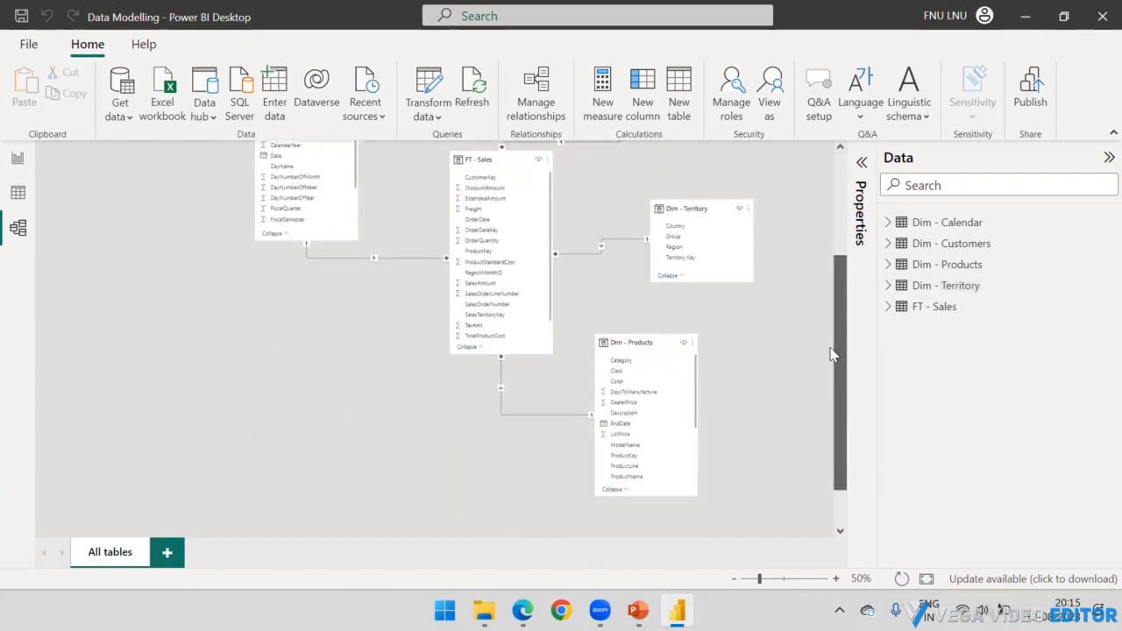
pyautogui.moveTo(634, 347); pyautogui.dragTo(525, 397)
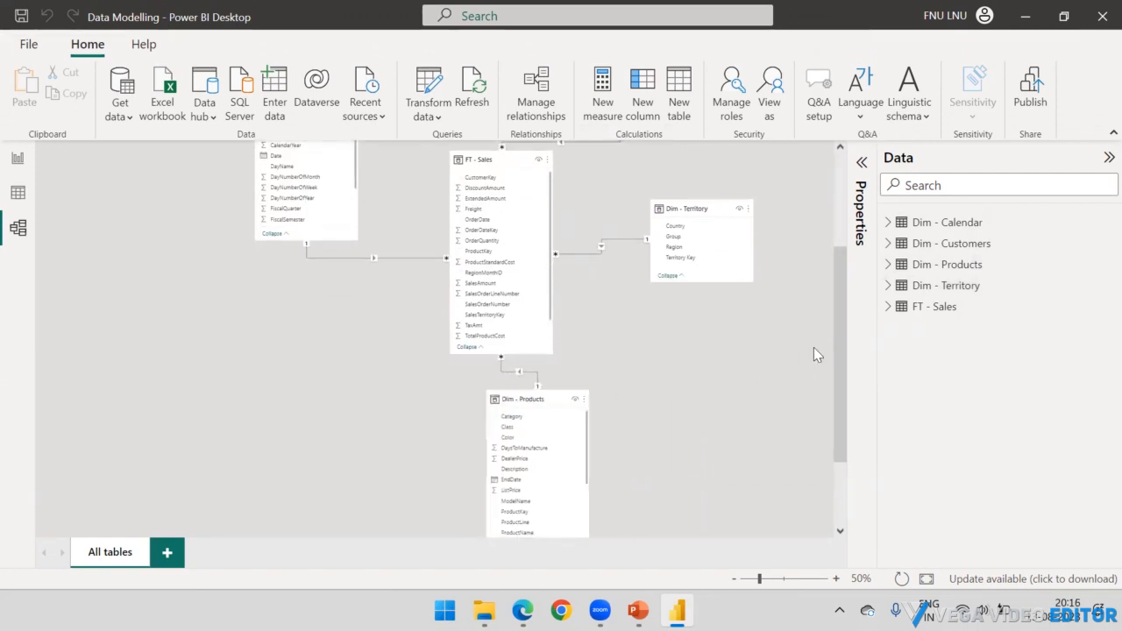
pyautogui.moveTo(838, 325); pyautogui.dragTo(849, 219)
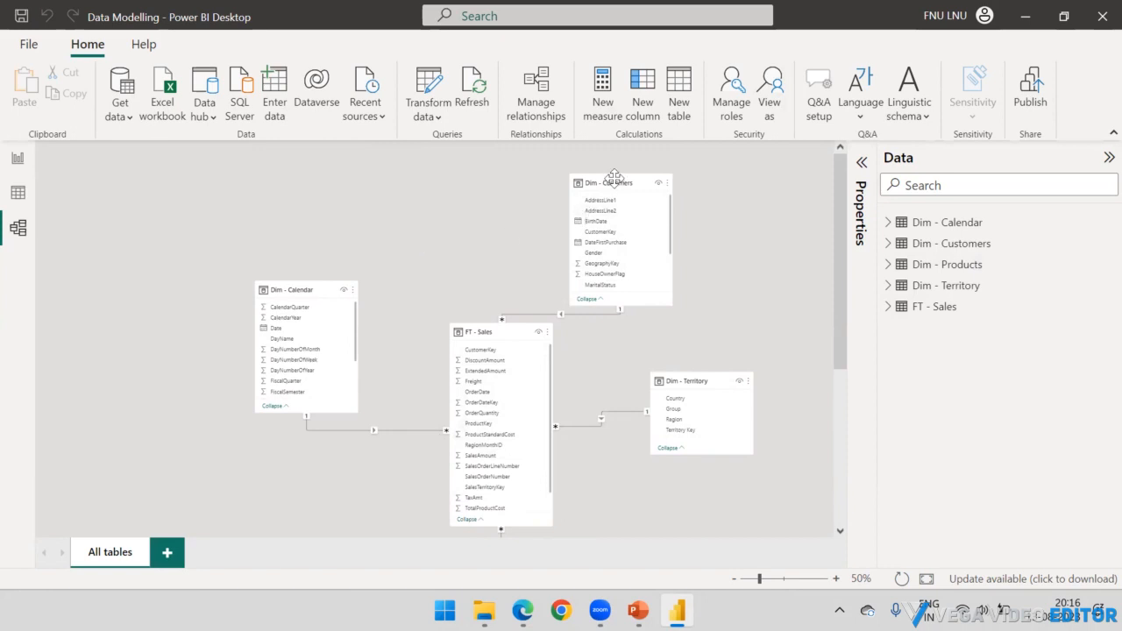
pyautogui.moveTo(615, 179); pyautogui.dragTo(570, 156)
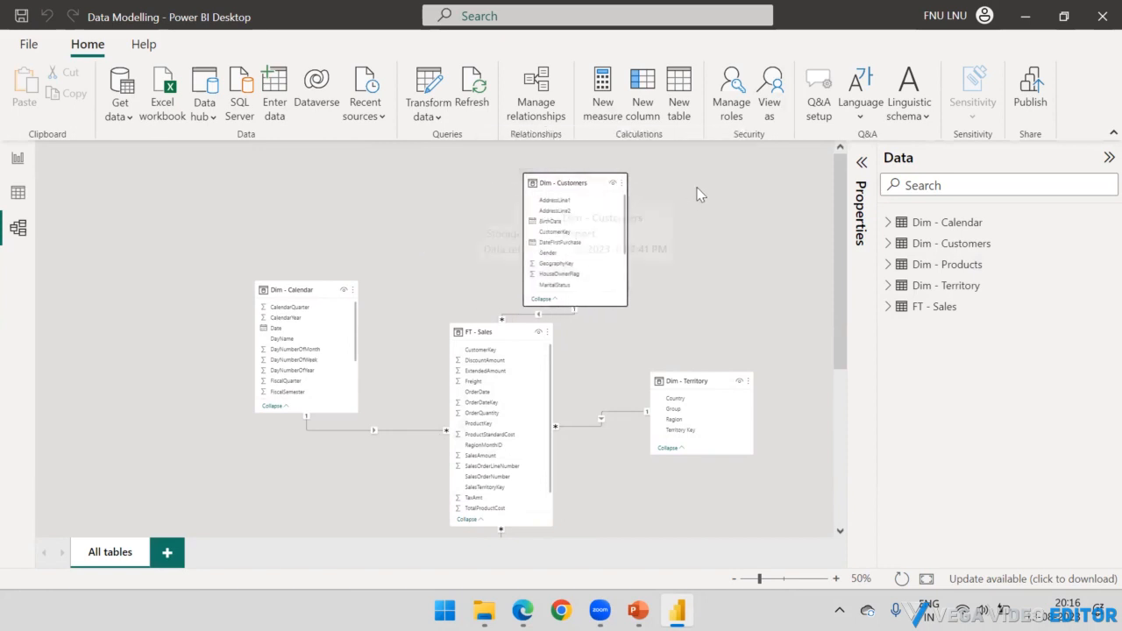
pyautogui.scroll(-1, 687, 241)
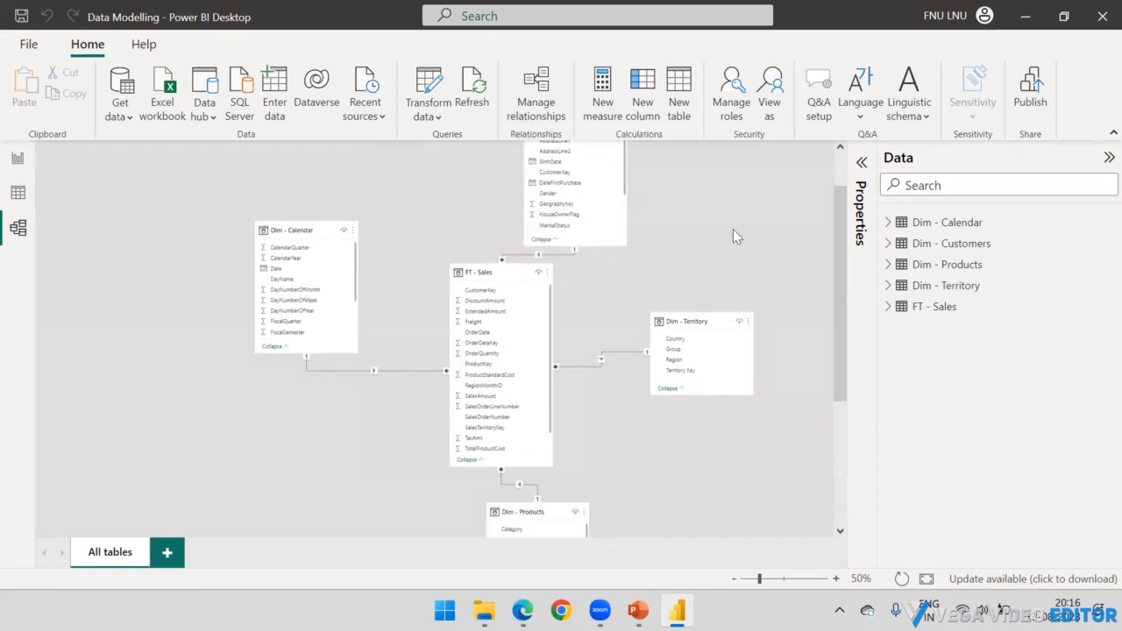
pyautogui.scroll(1, 699, 259)
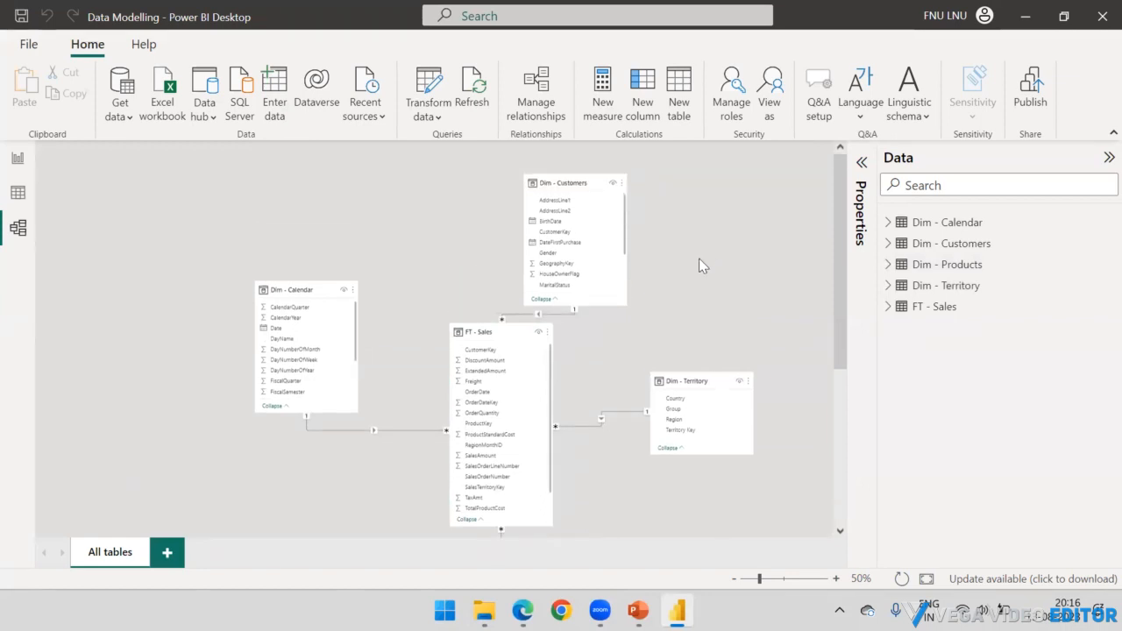
# Step: Add a calculated column to the FT - Sales table with the formula Ship_date = 'FT - Sales'[OrderDate] + 3
pyautogui.click(18, 197)
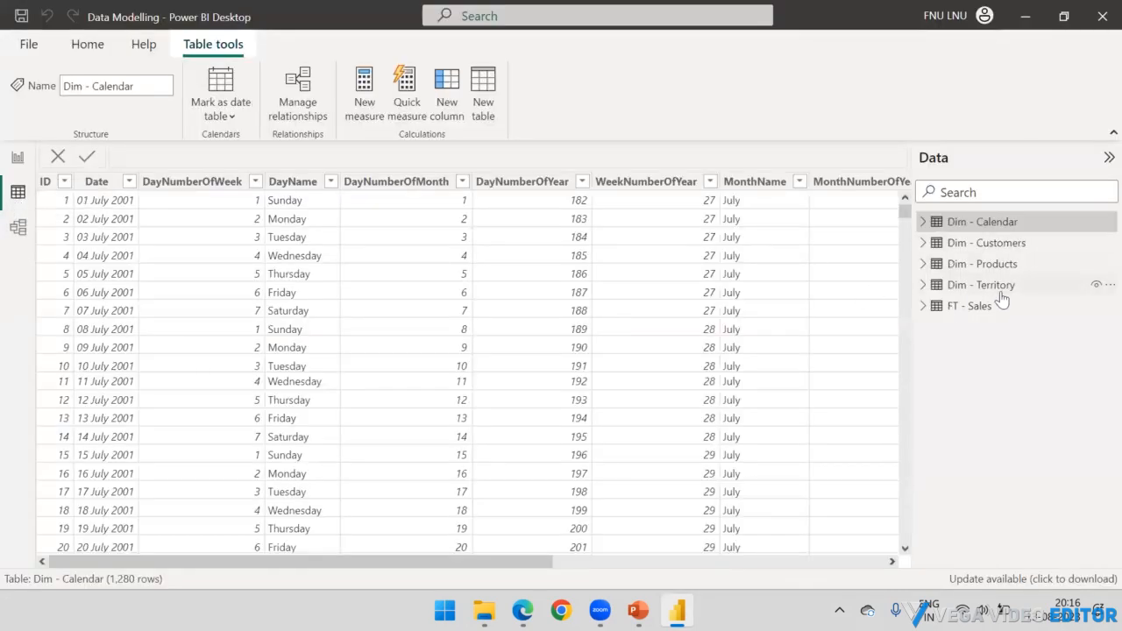
pyautogui.click(987, 305)
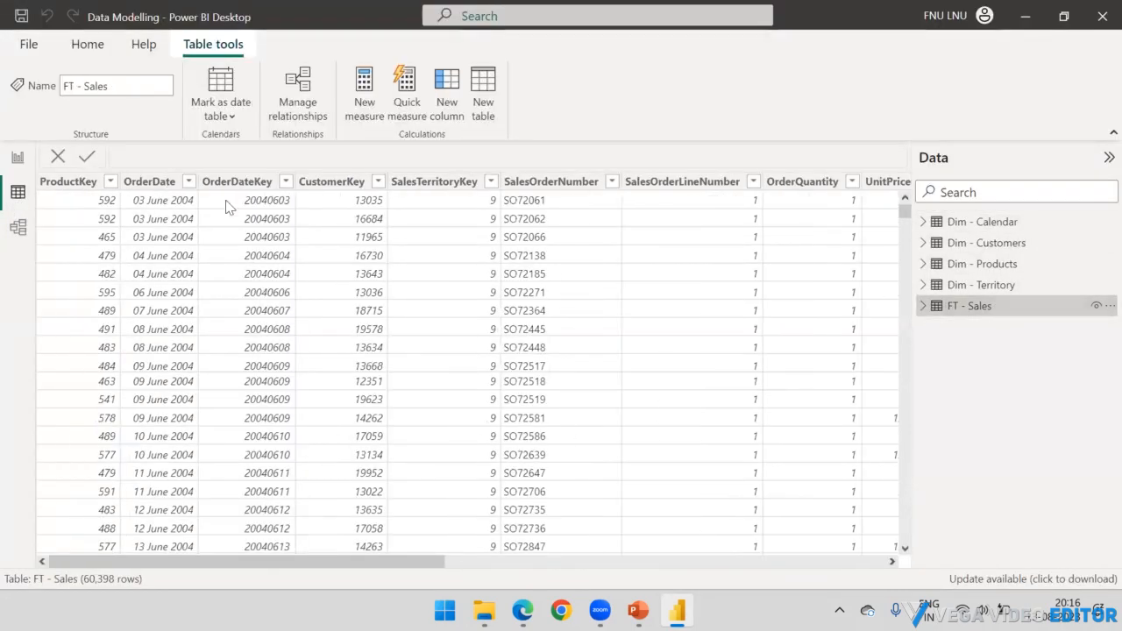
pyautogui.click(154, 184)
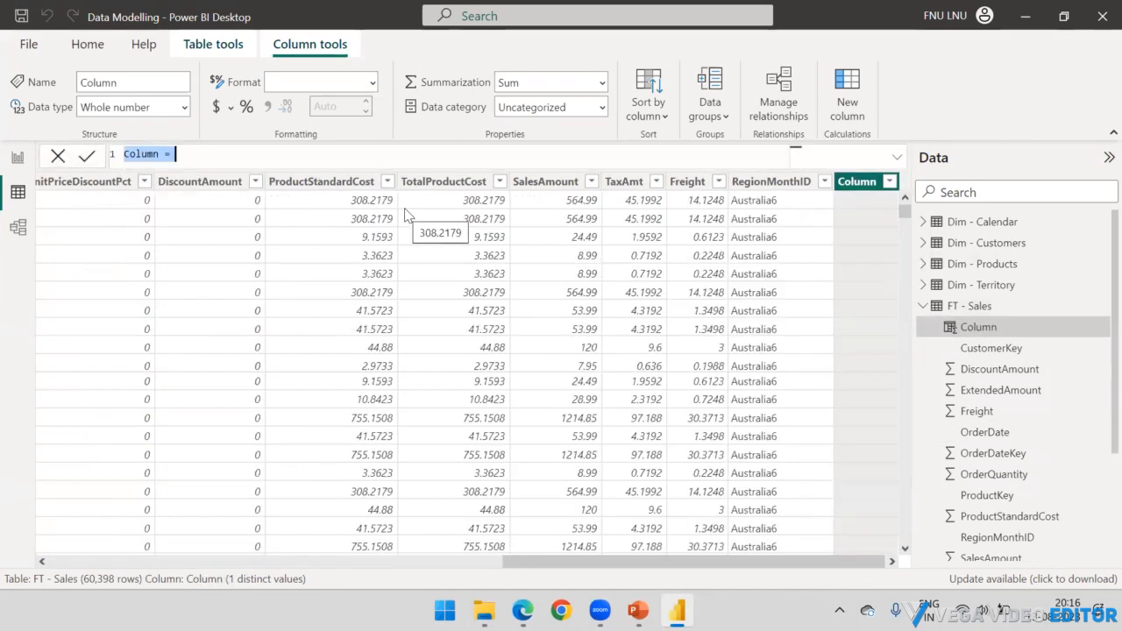
pyautogui.write('Dhip_date')
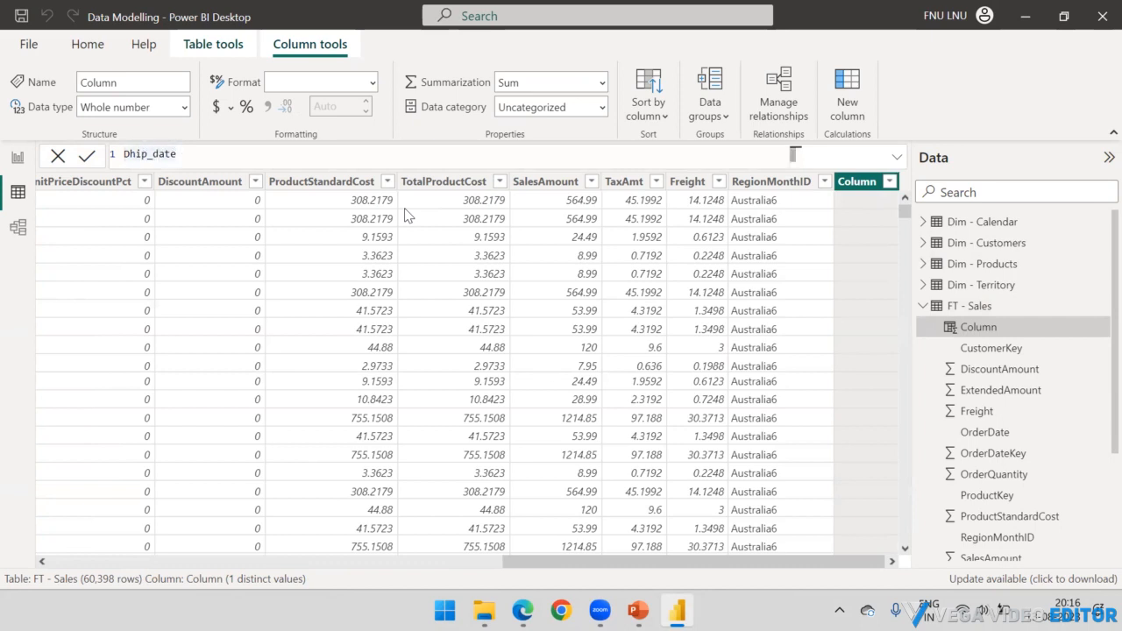
pyautogui.press('Delete')
pyautogui.write('S')
pyautogui.write('C')
pyautogui.press('BackSpace')
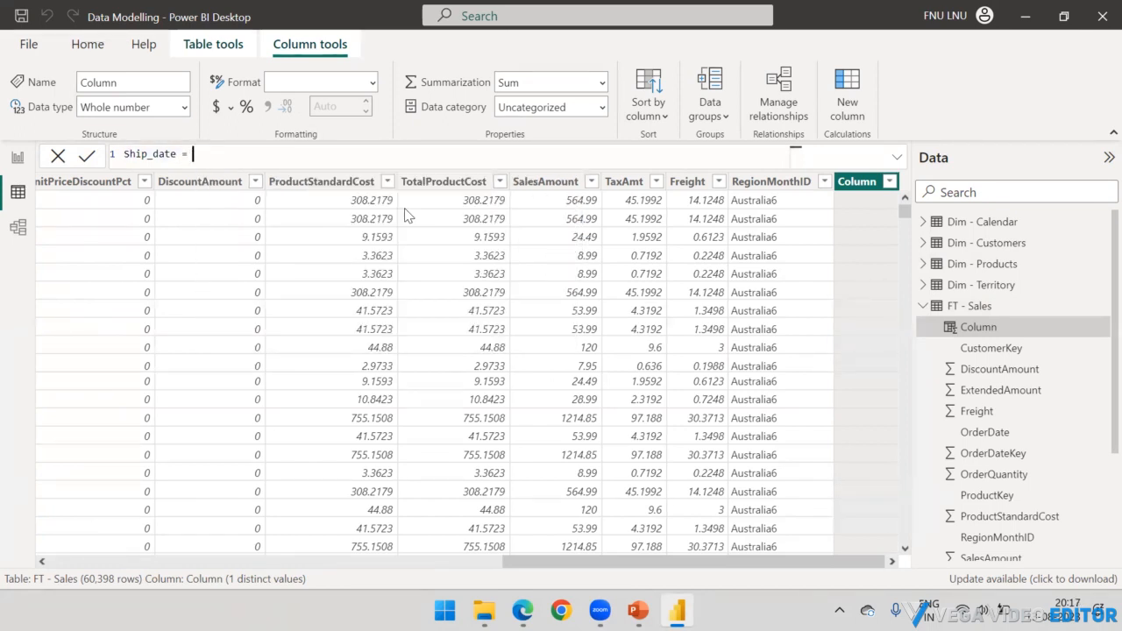
pyautogui.write('Order')
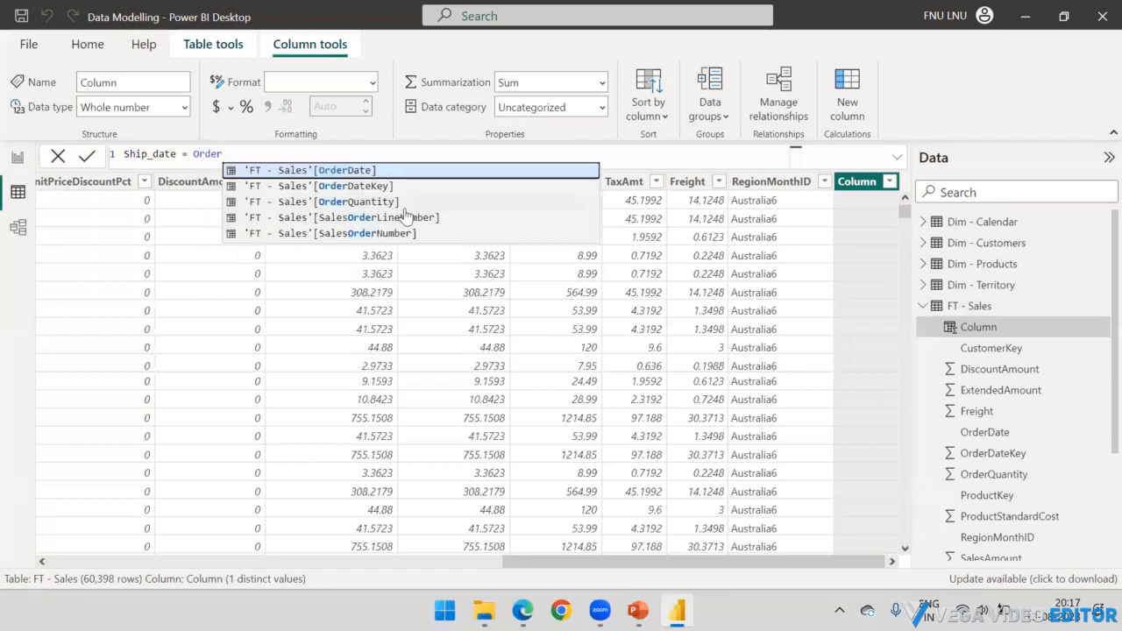
pyautogui.press('Tab')
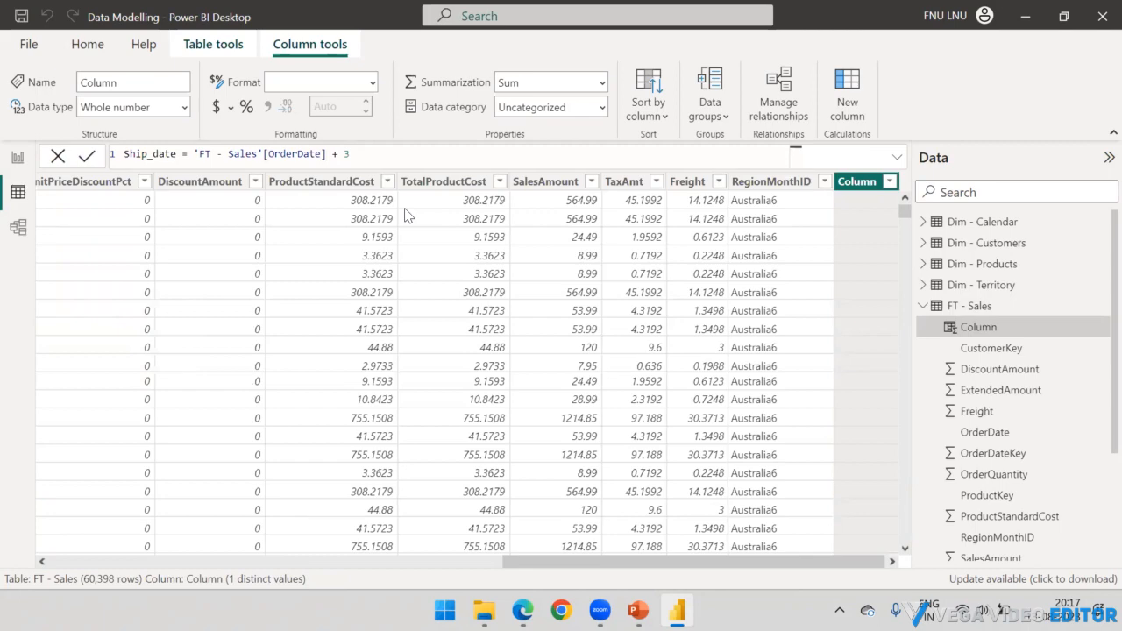
pyautogui.press('Return')
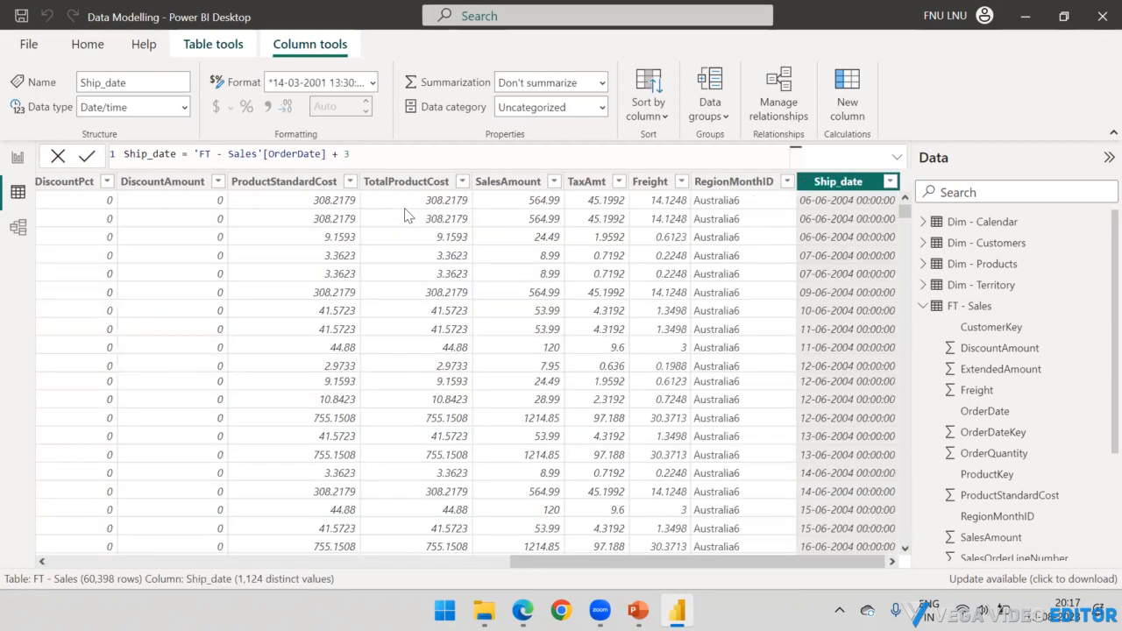
pyautogui.click(923, 305)
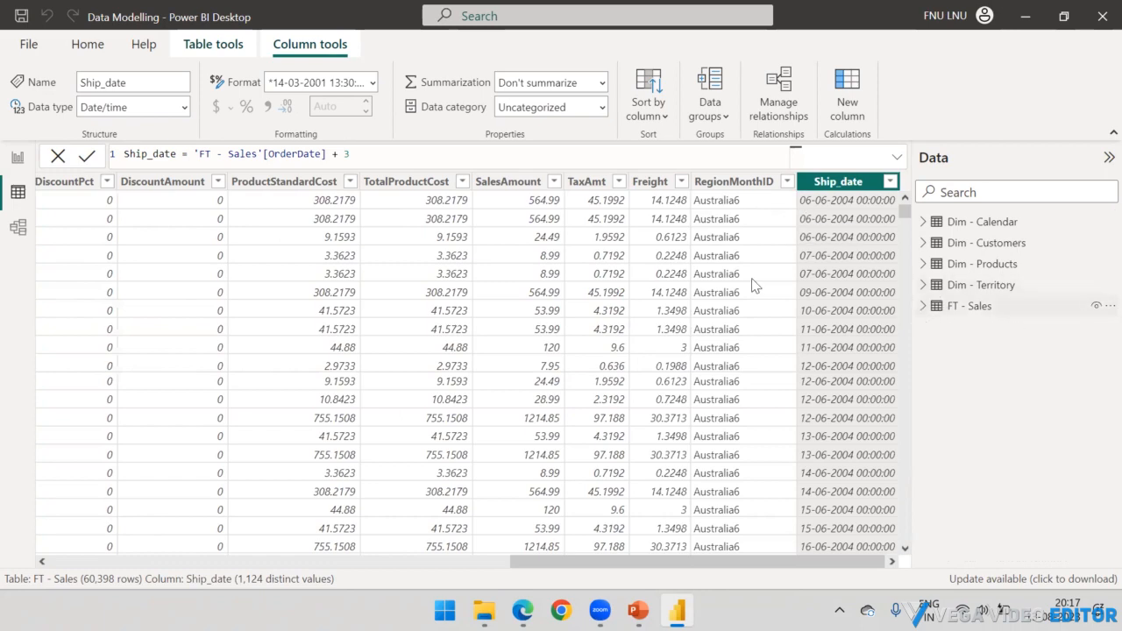
# Step: Relate Date in Dim - Calendar to Ship_date in FT - Sales in the model diagram, and select the dotted line between the two tables
pyautogui.click(17, 230)
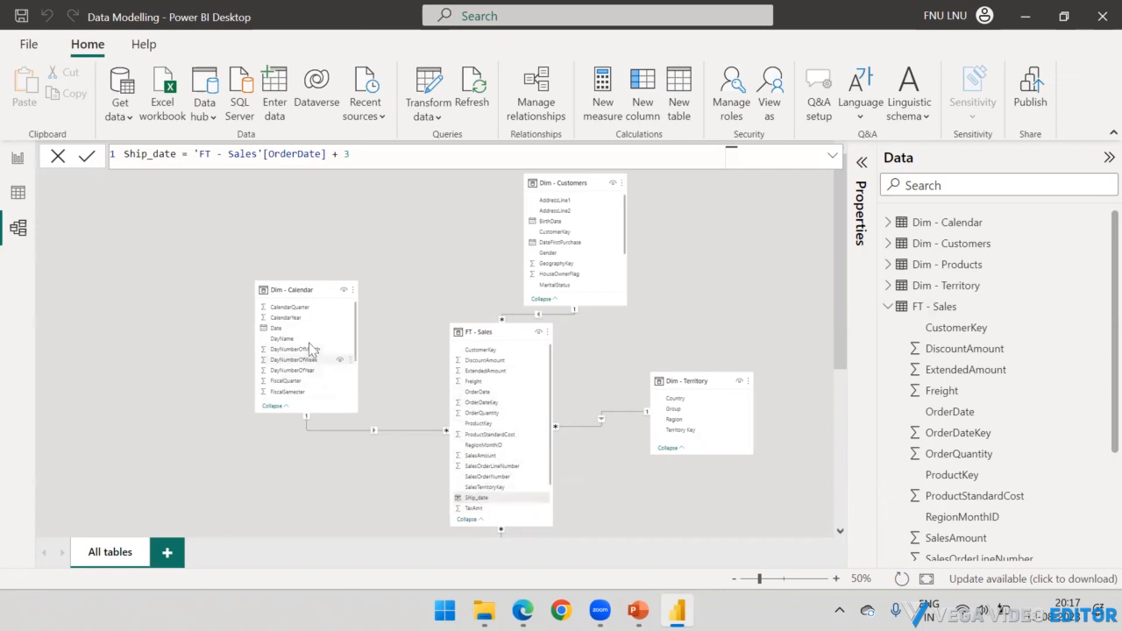
pyautogui.moveTo(291, 329); pyautogui.dragTo(476, 503)
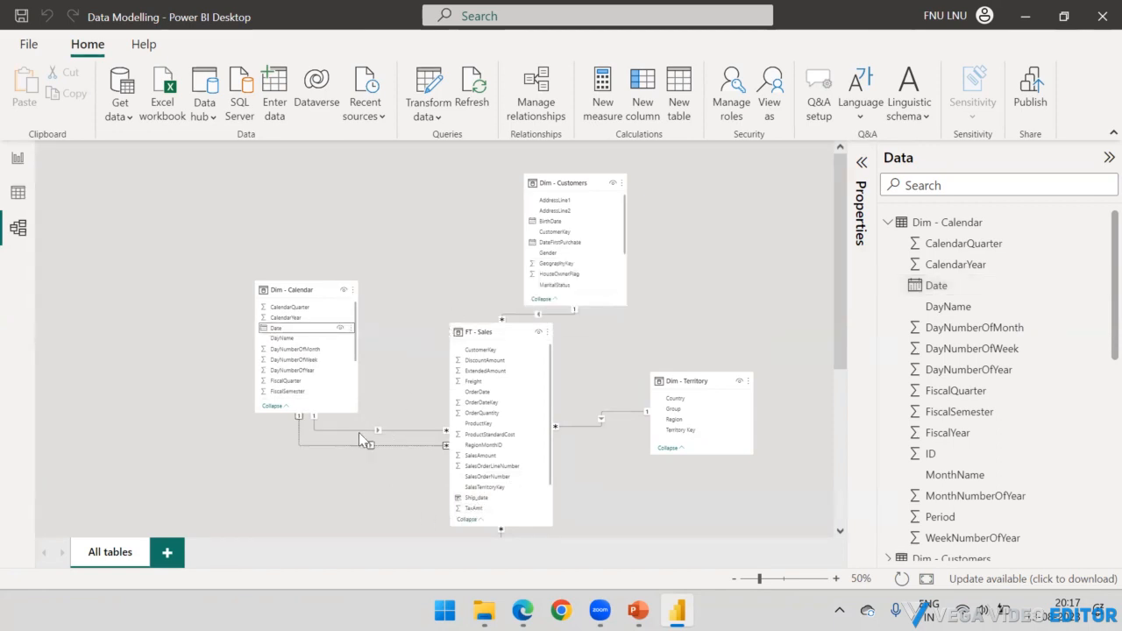
pyautogui.scroll(5, 302, 476)
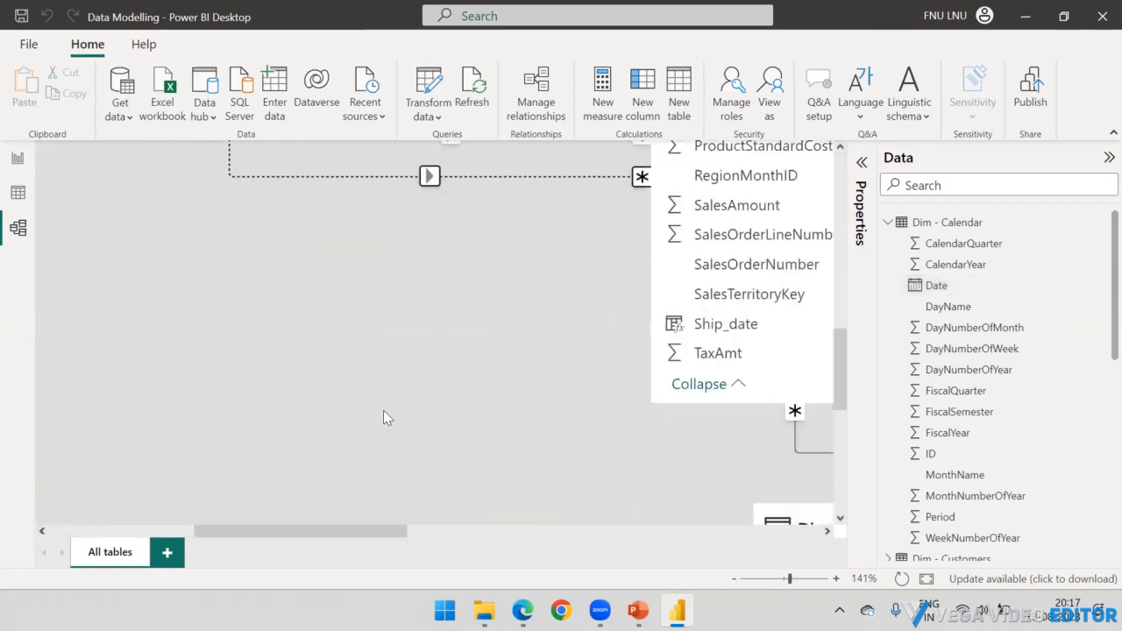
pyautogui.scroll(-3, 383, 414)
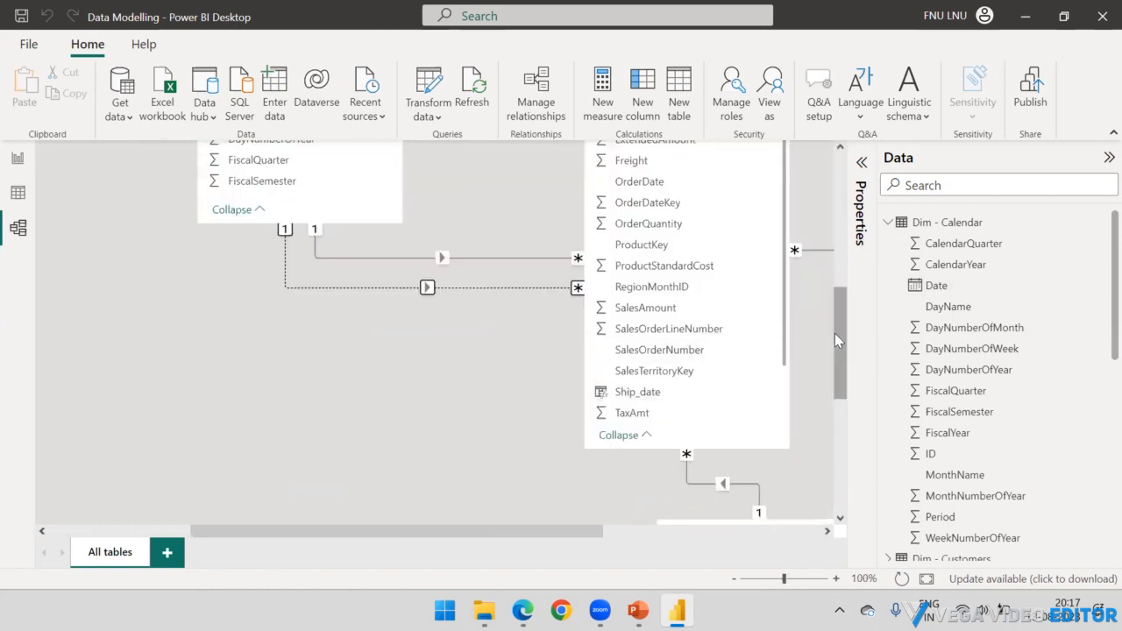
pyautogui.moveTo(835, 333); pyautogui.dragTo(847, 301)
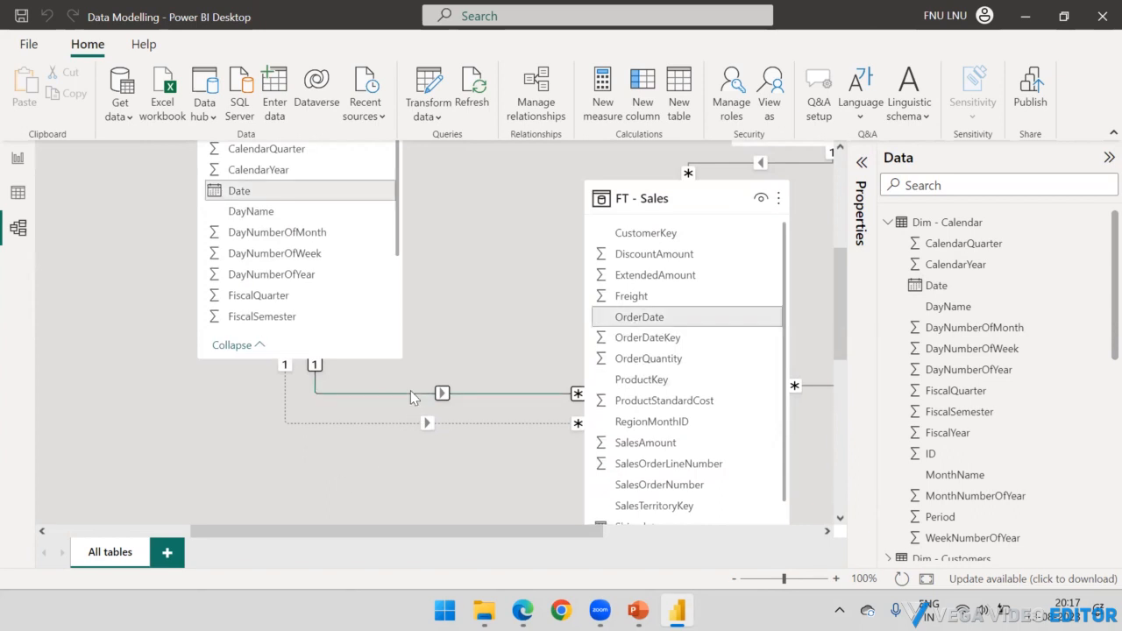
pyautogui.click(351, 423)
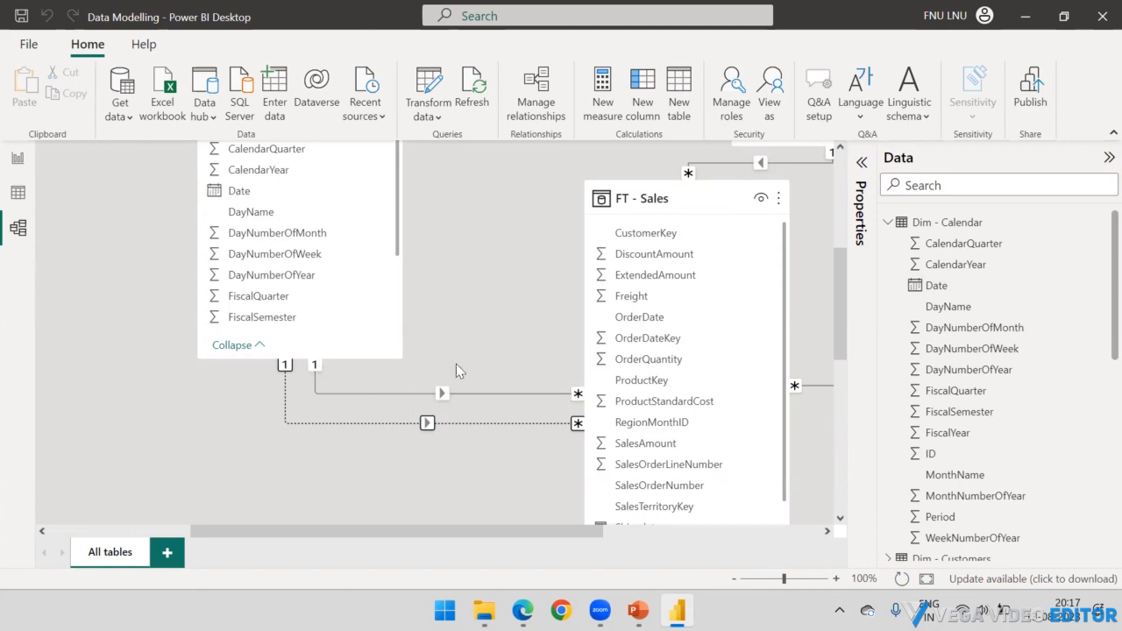
# Step: Move the FT - Sales card slightly left and up in the model diagram
pyautogui.scroll(-3, 488, 269)
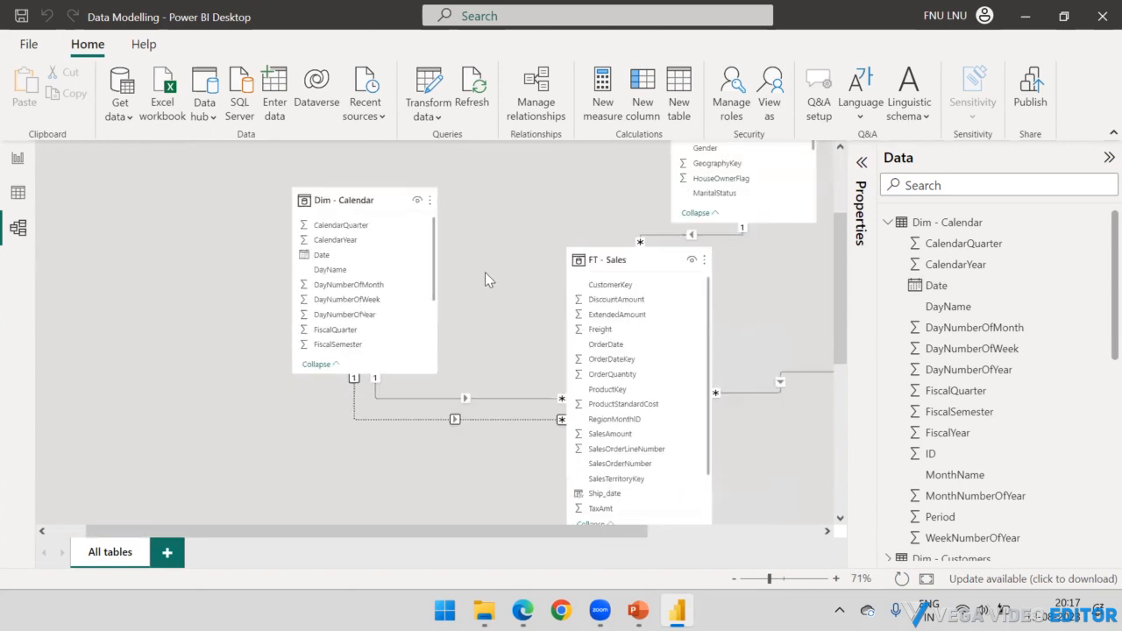
pyautogui.scroll(-1, 485, 272)
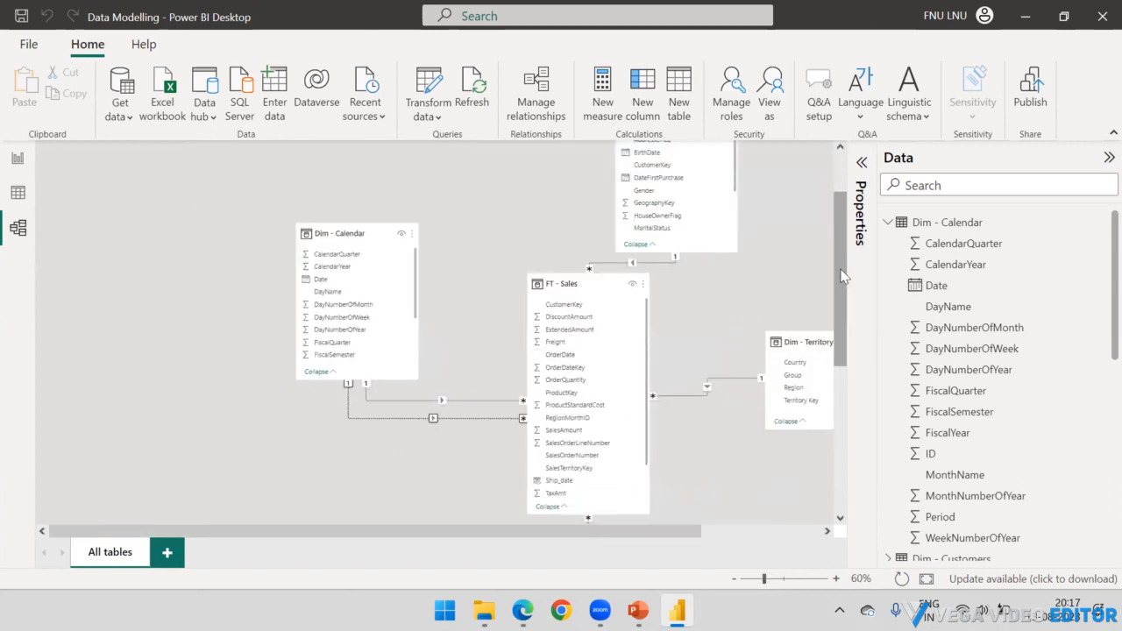
pyautogui.scroll(-2, 843, 278)
pyautogui.scroll(1, 843, 278)
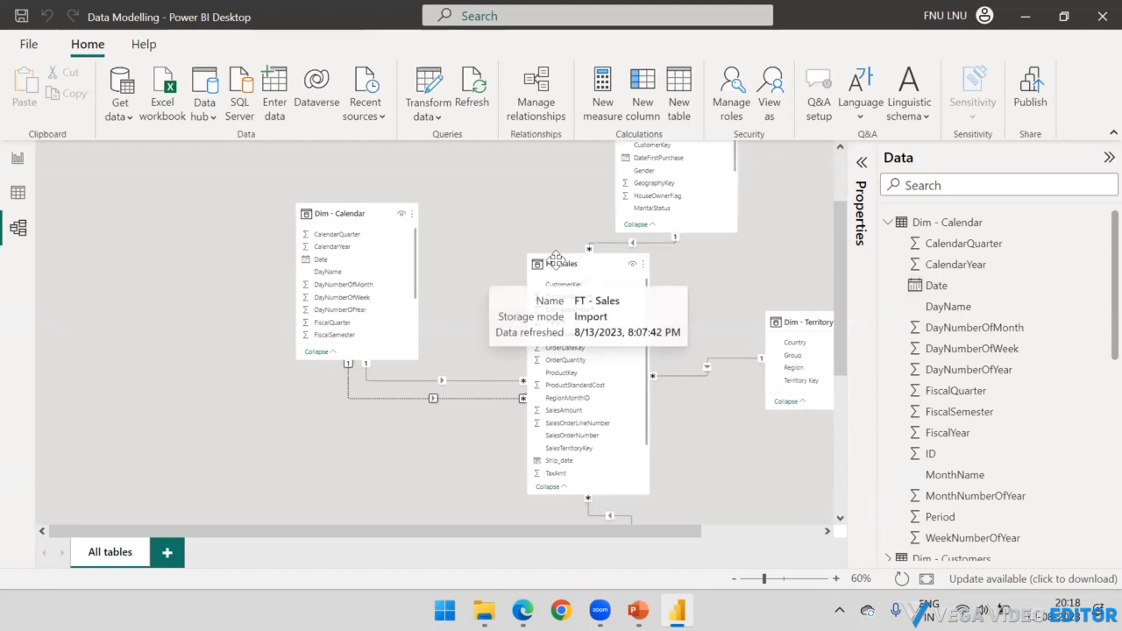
pyautogui.moveTo(554, 253); pyautogui.dragTo(540, 247)
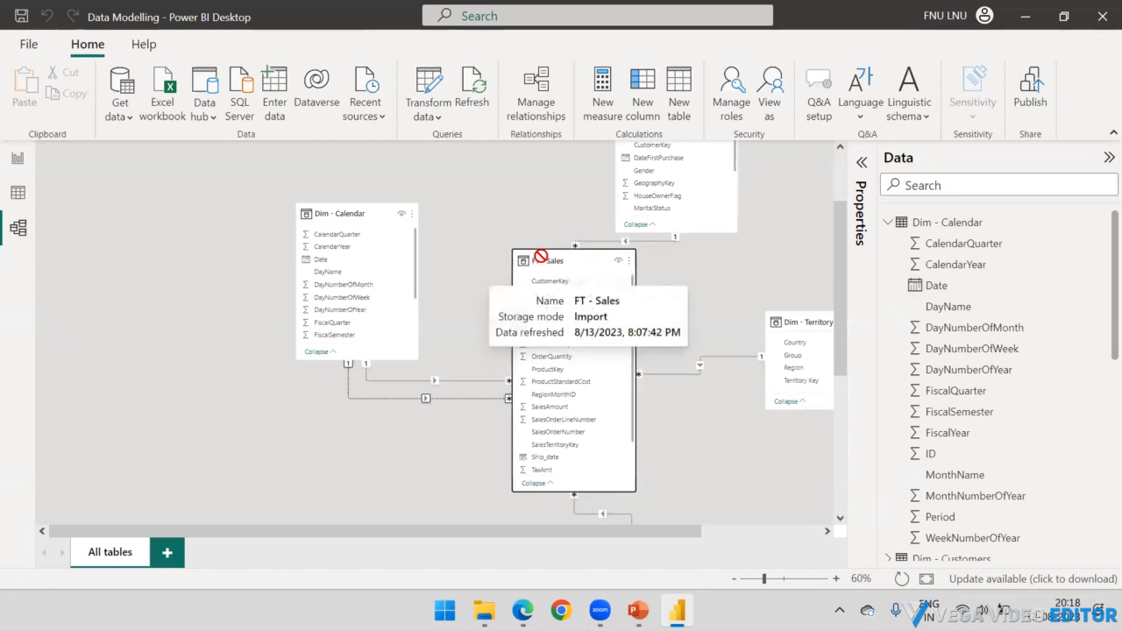
# Step: Add an empty table visual to the report page, move it down and right from the corner, and widen it
pyautogui.click(17, 161)
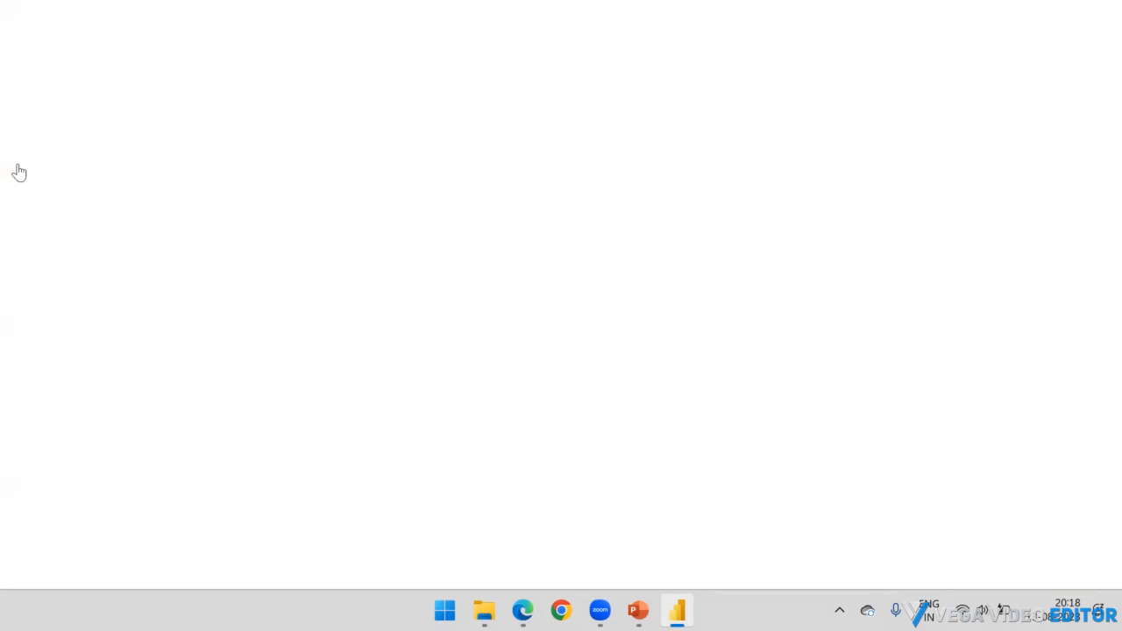
pyautogui.click(979, 306)
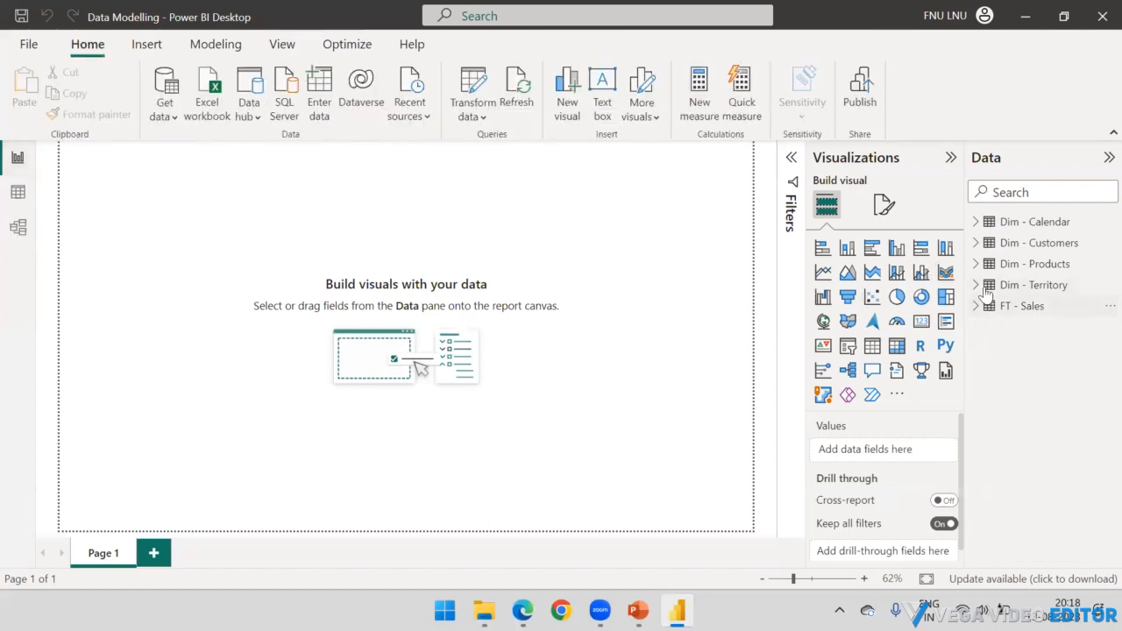
pyautogui.click(872, 346)
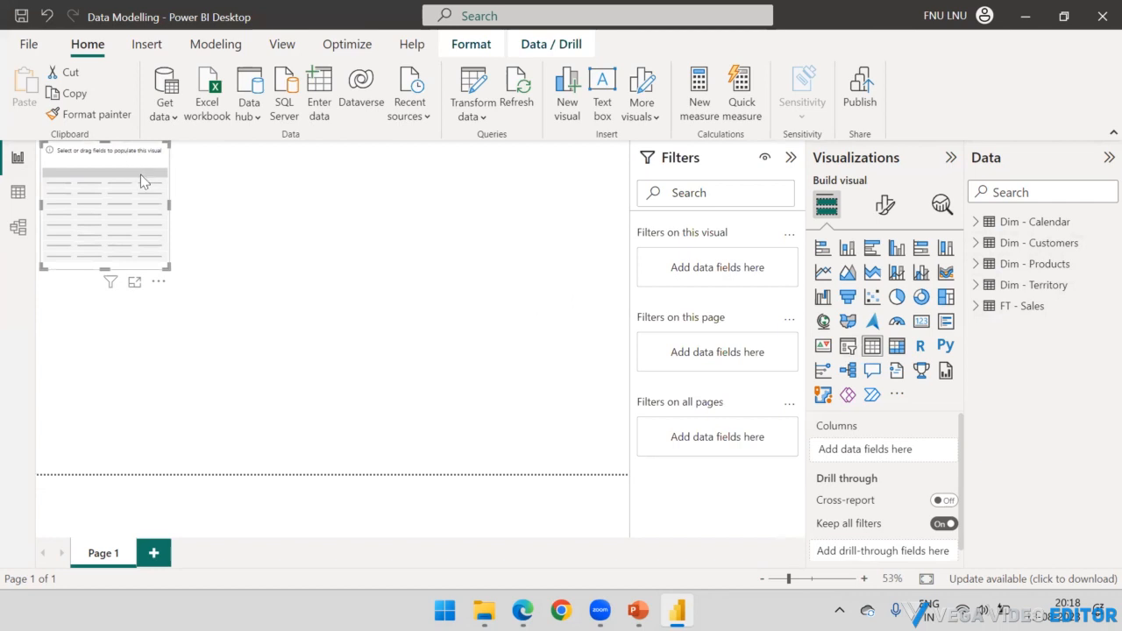
pyautogui.moveTo(140, 175); pyautogui.dragTo(193, 249)
pyautogui.moveTo(220, 356); pyautogui.dragTo(414, 358)
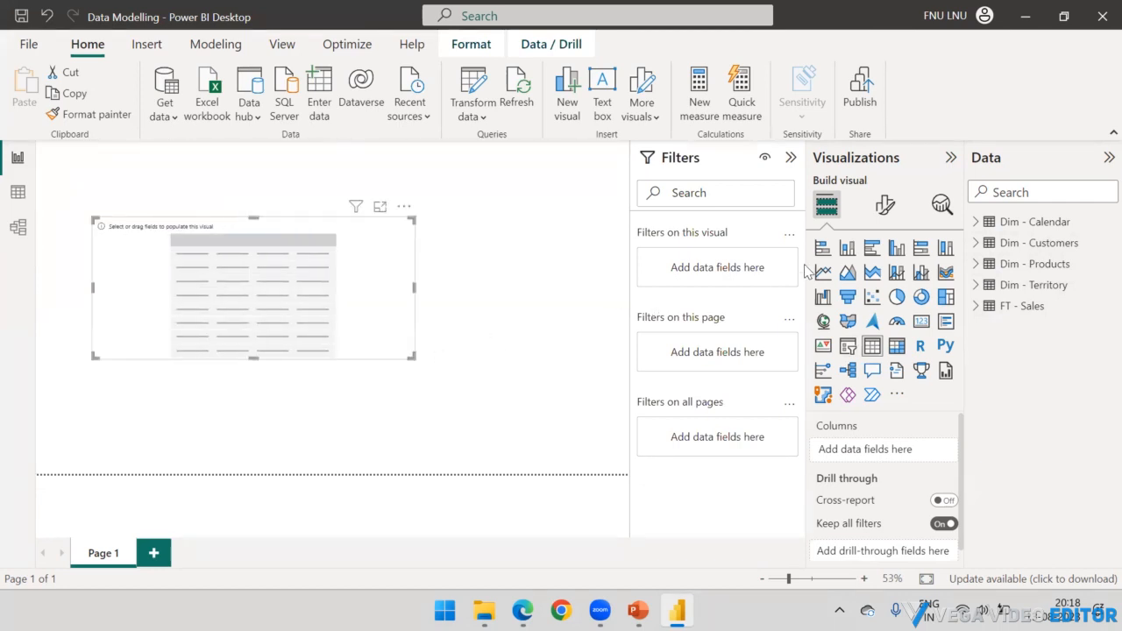
pyautogui.click(885, 204)
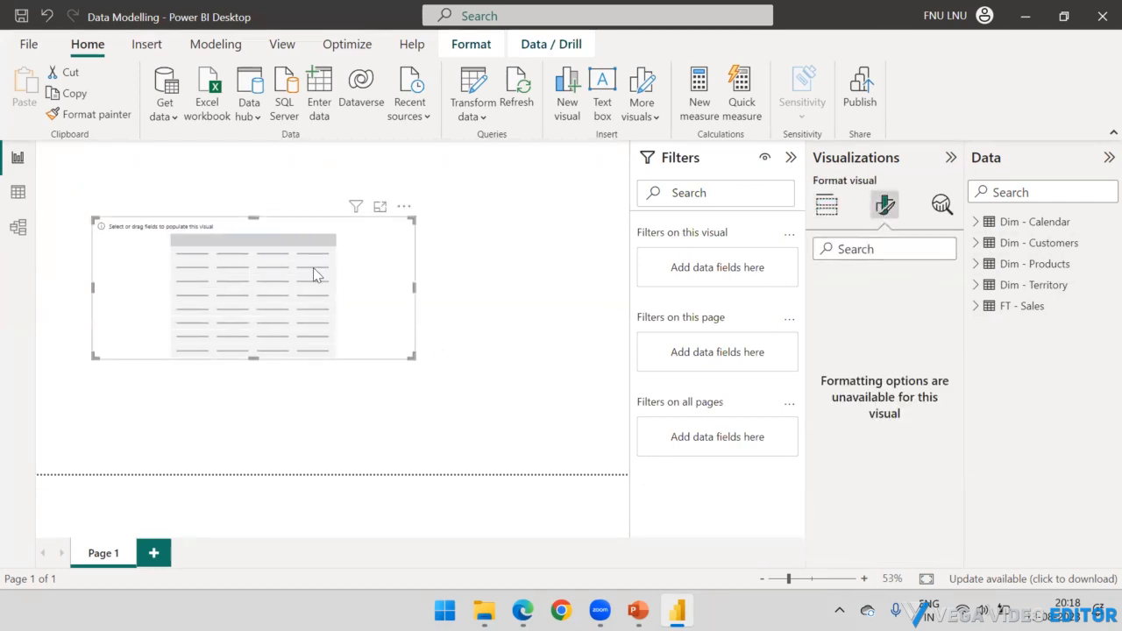
pyautogui.click(589, 246)
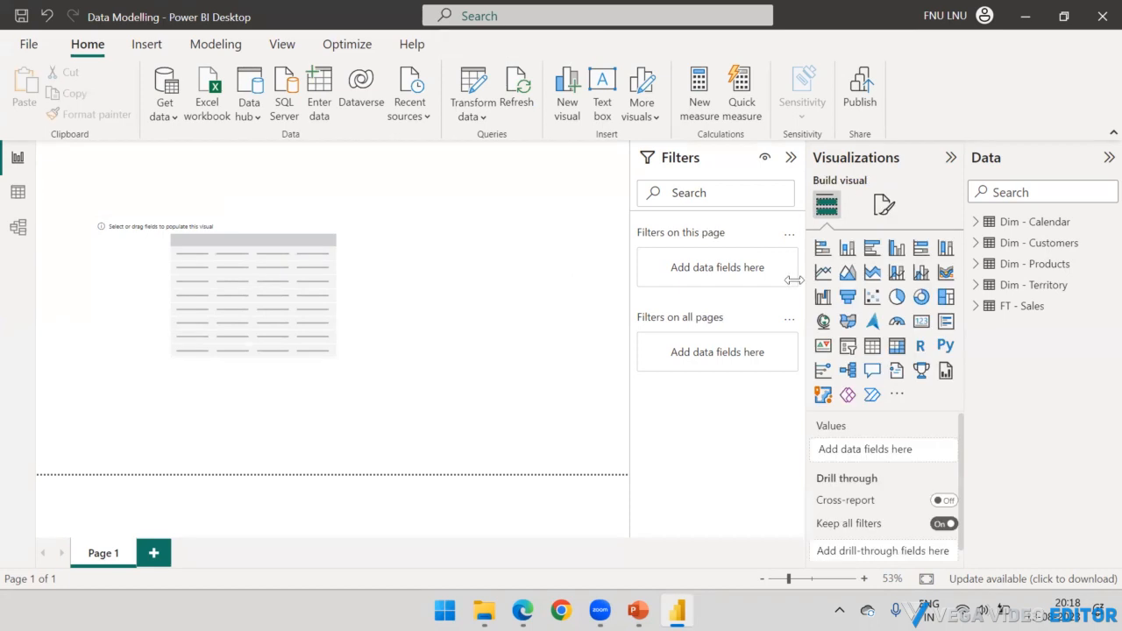
# Step: Add Year from the Date Hierarchy in Dim - Calendar to the table visual
pyautogui.click(977, 306)
pyautogui.click(977, 306)
pyautogui.click(975, 222)
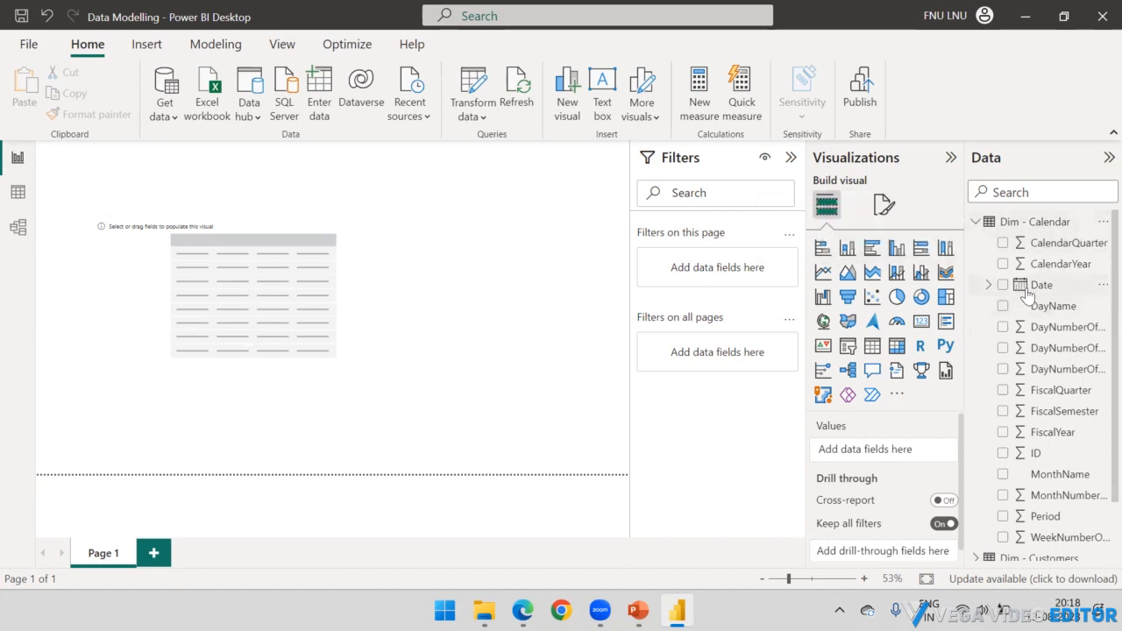
pyautogui.click(988, 285)
pyautogui.click(1003, 306)
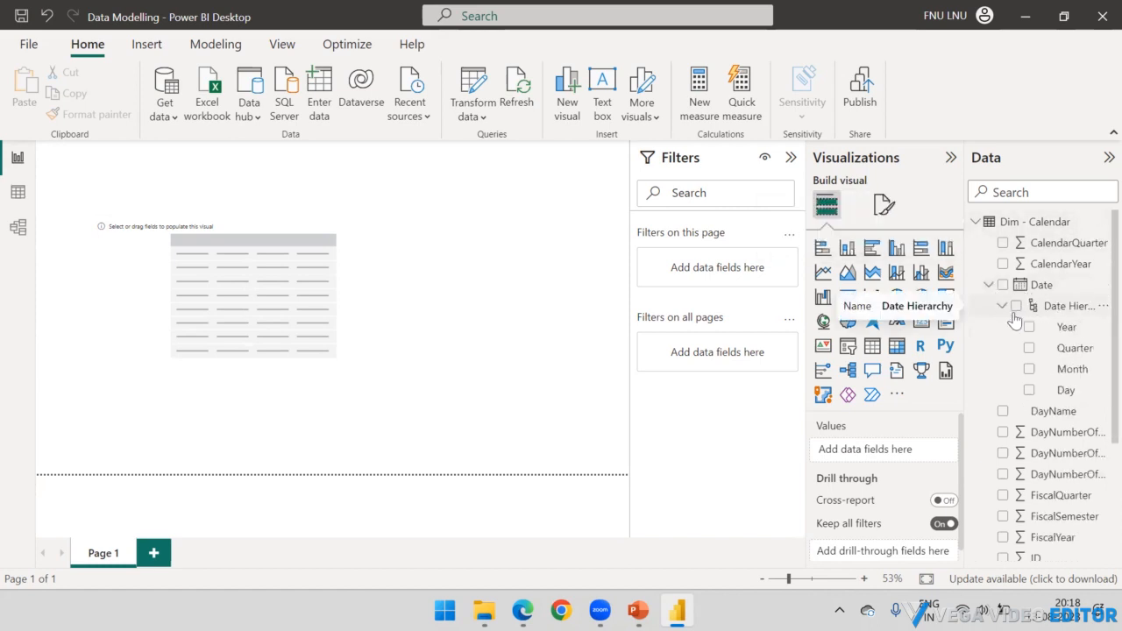
pyautogui.moveTo(1021, 327); pyautogui.dragTo(234, 289)
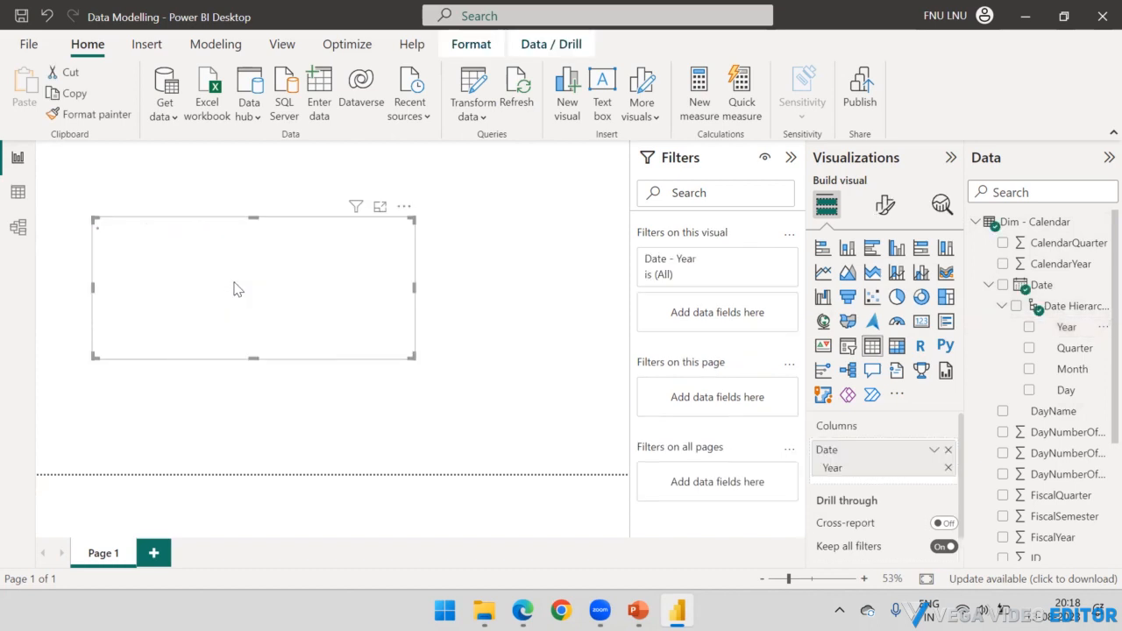
# Step: Set the font size of the table visual's column headers to 15
pyautogui.click(886, 211)
pyautogui.click(824, 437)
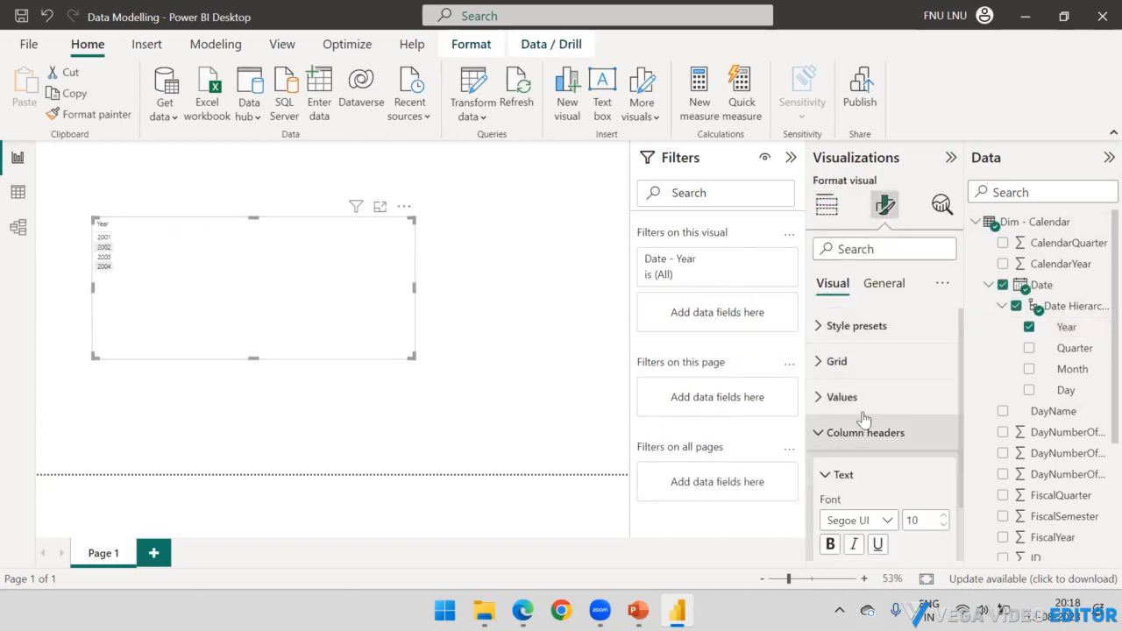
pyautogui.click(930, 522)
pyautogui.write('15')
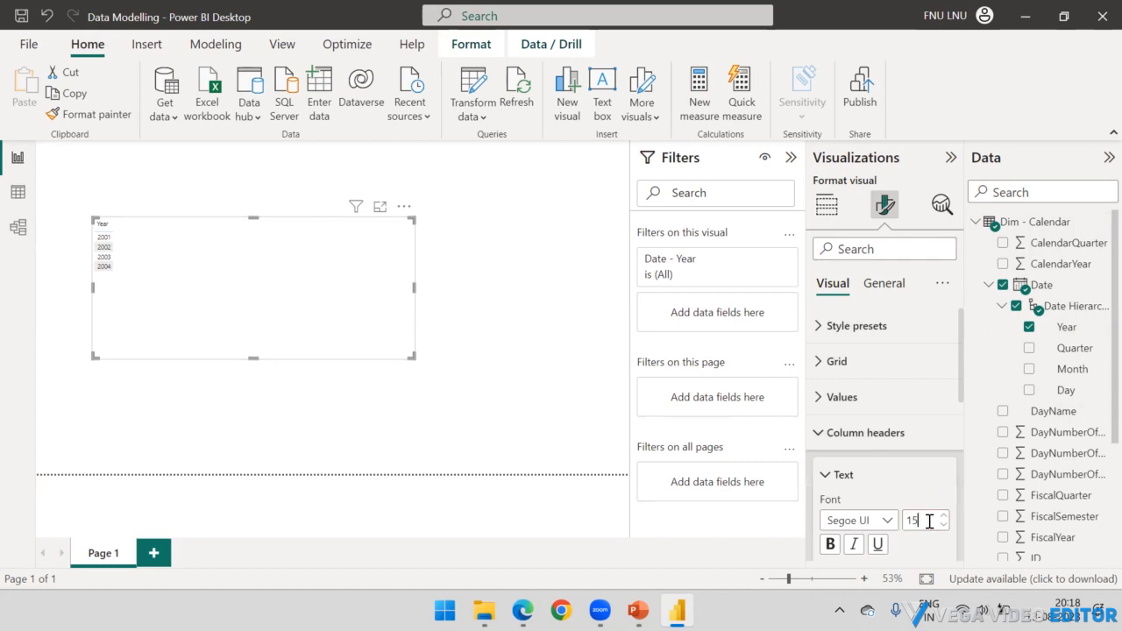
pyautogui.click(823, 476)
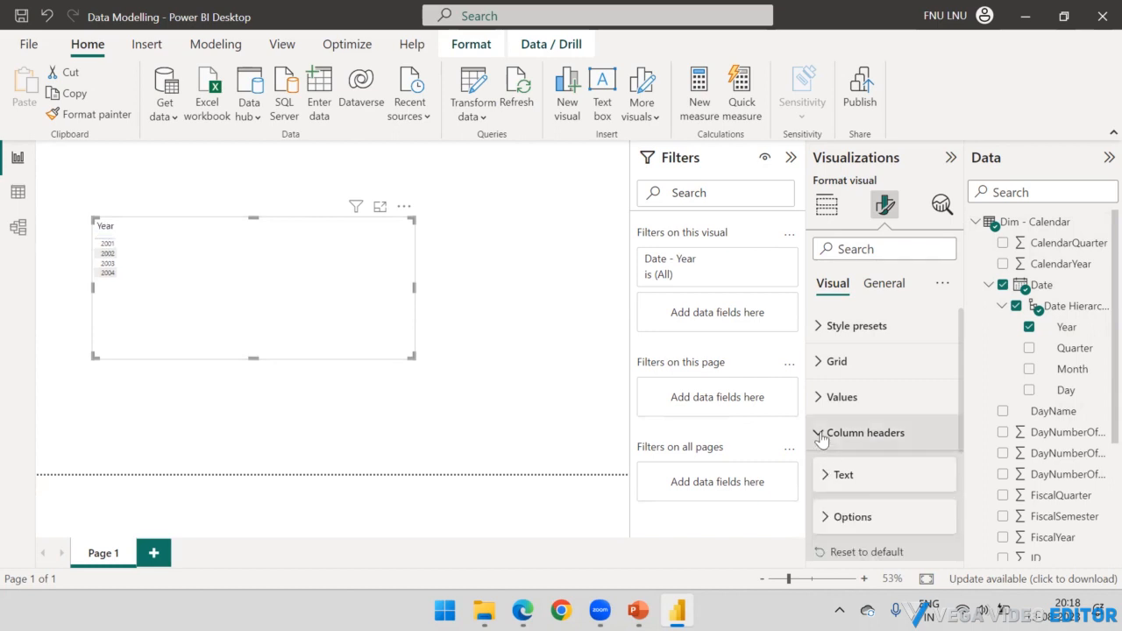
pyautogui.click(820, 432)
# Step: Set the font size of the table visual's values to 15
pyautogui.scroll(-1, 860, 425)
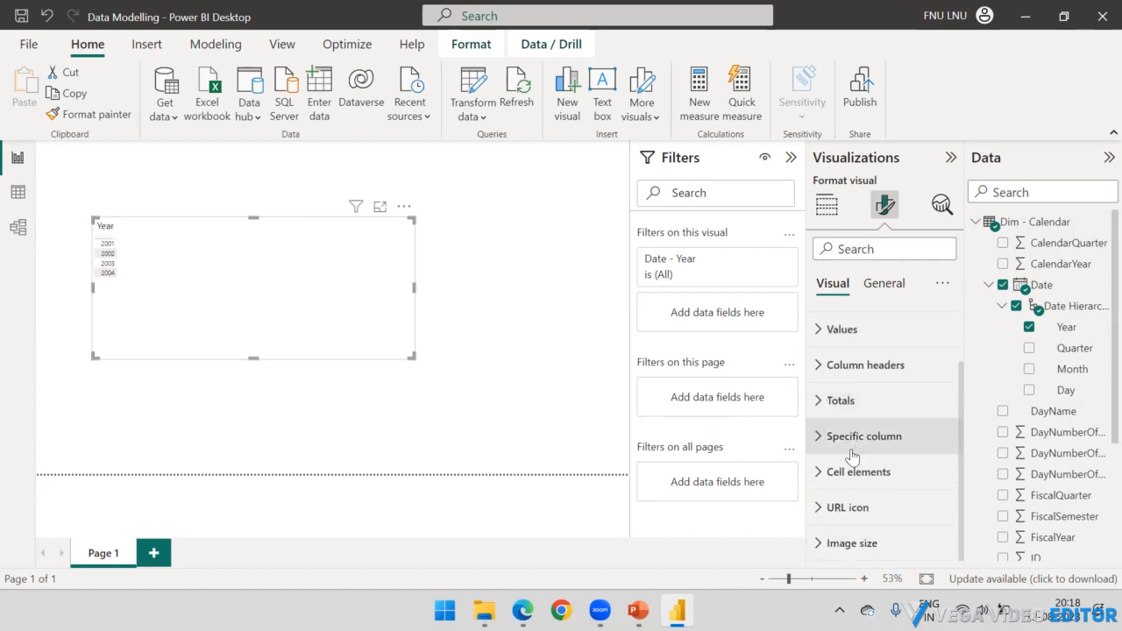
pyautogui.scroll(1, 860, 401)
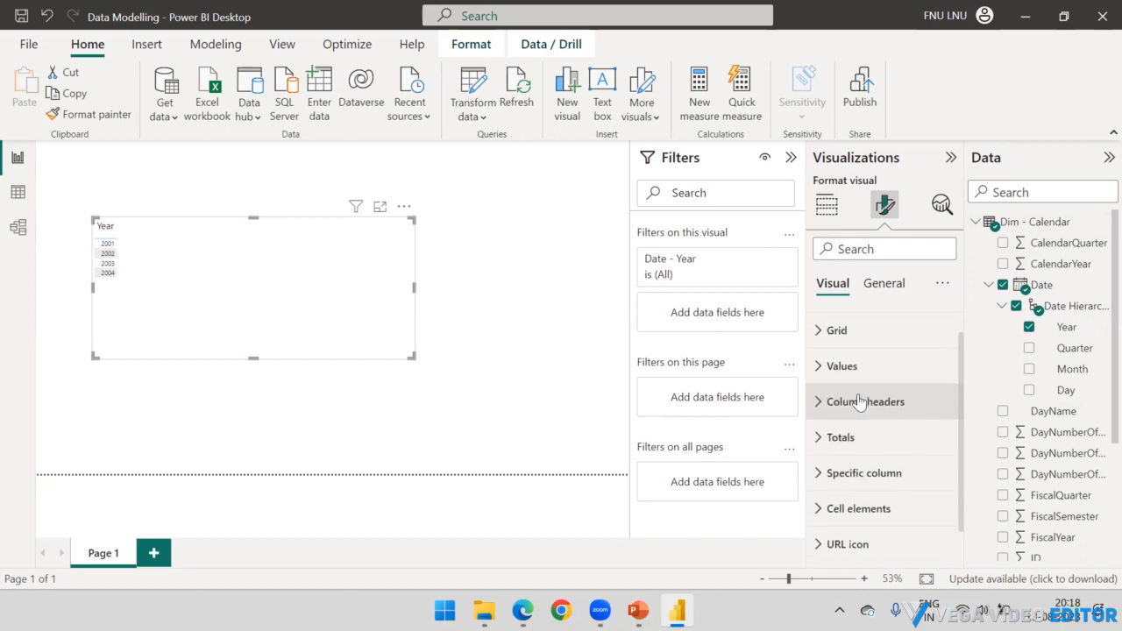
pyautogui.click(830, 367)
pyautogui.doubleClick(918, 456)
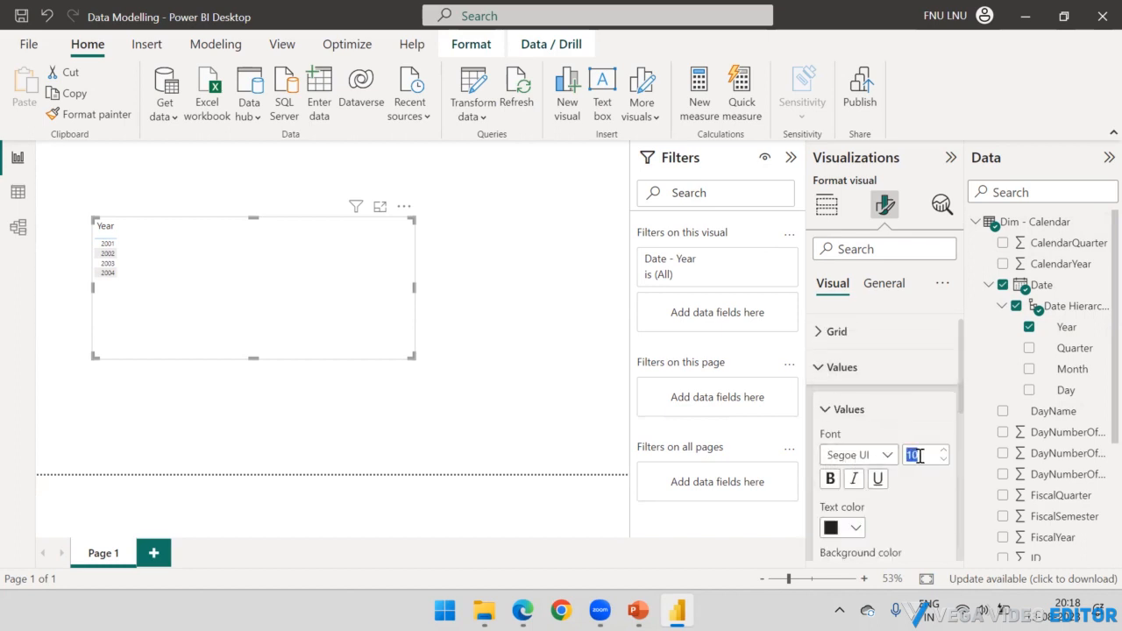
pyautogui.write('16')
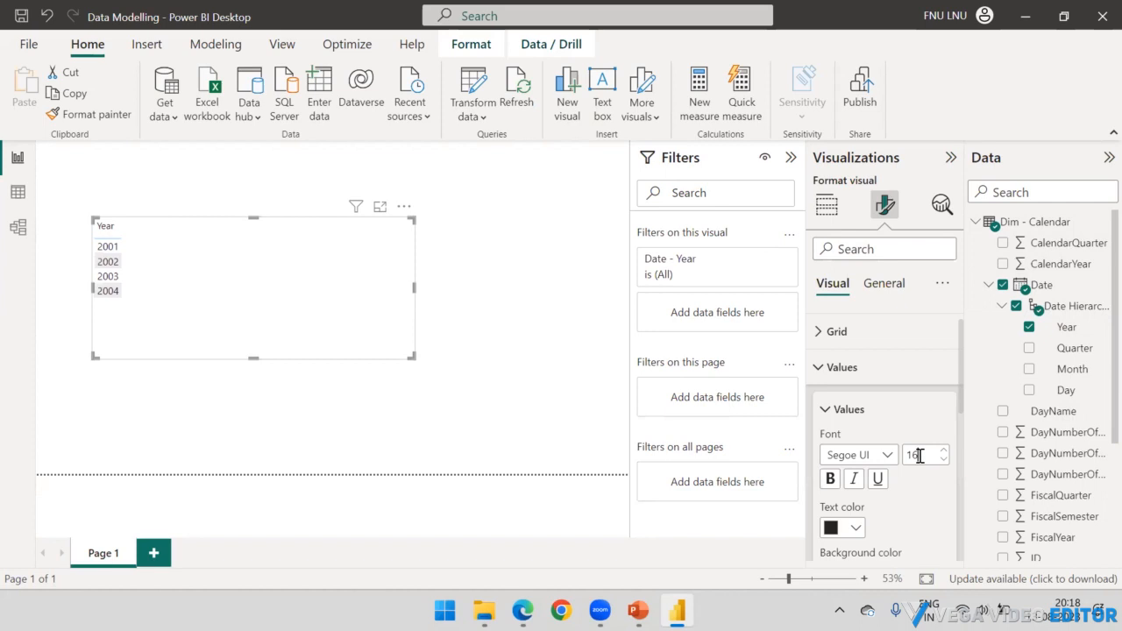
pyautogui.press('BackSpace')
pyautogui.write('0')
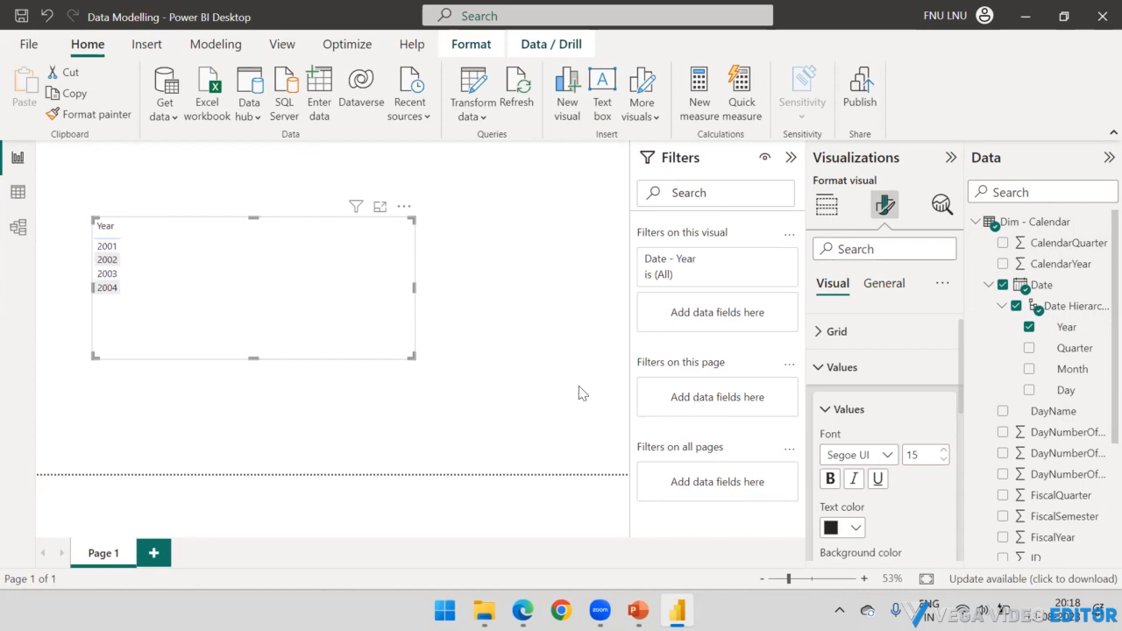
pyautogui.click(534, 328)
# Step: Add SalesAmount from FT - Sales to the table visual as a second column beside Year
pyautogui.click(317, 263)
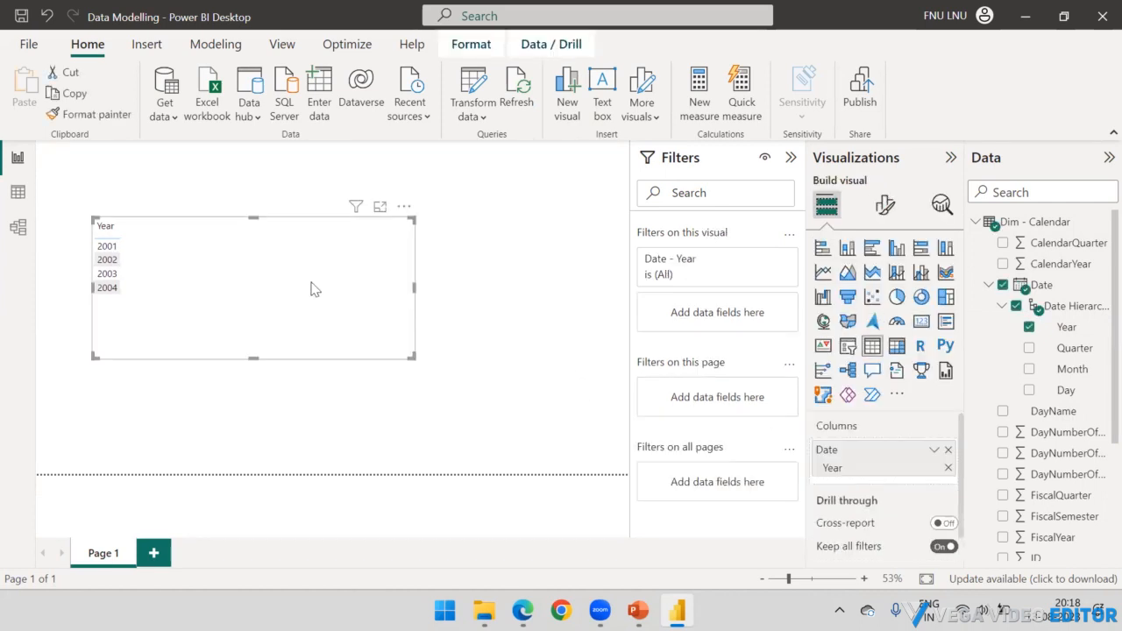
pyautogui.click(976, 224)
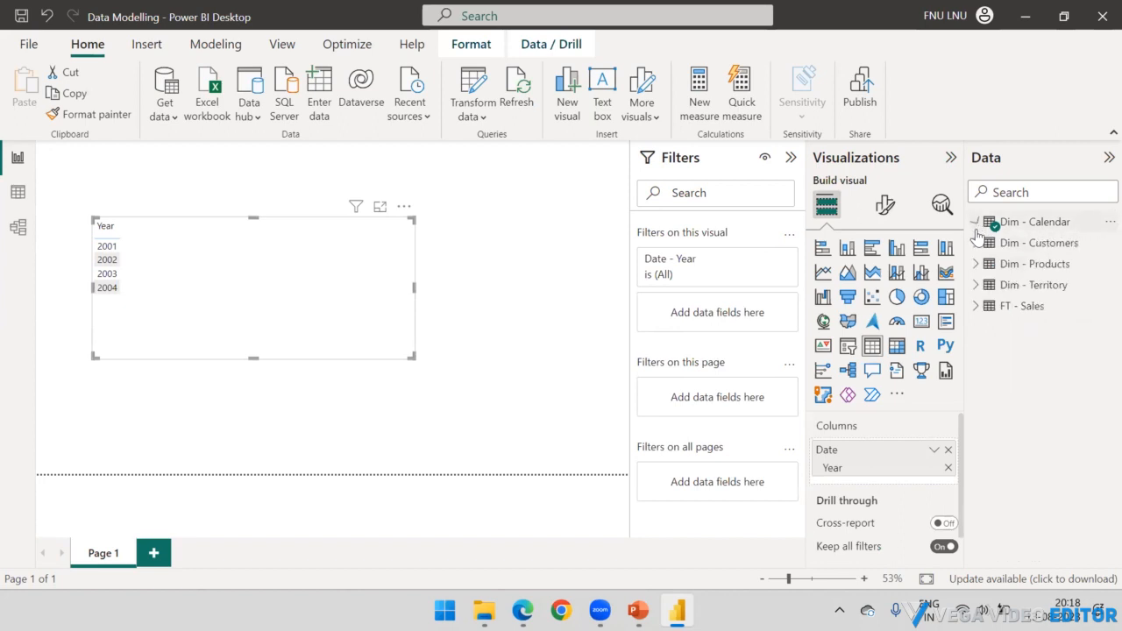
pyautogui.click(975, 306)
pyautogui.scroll(-3, 1008, 285)
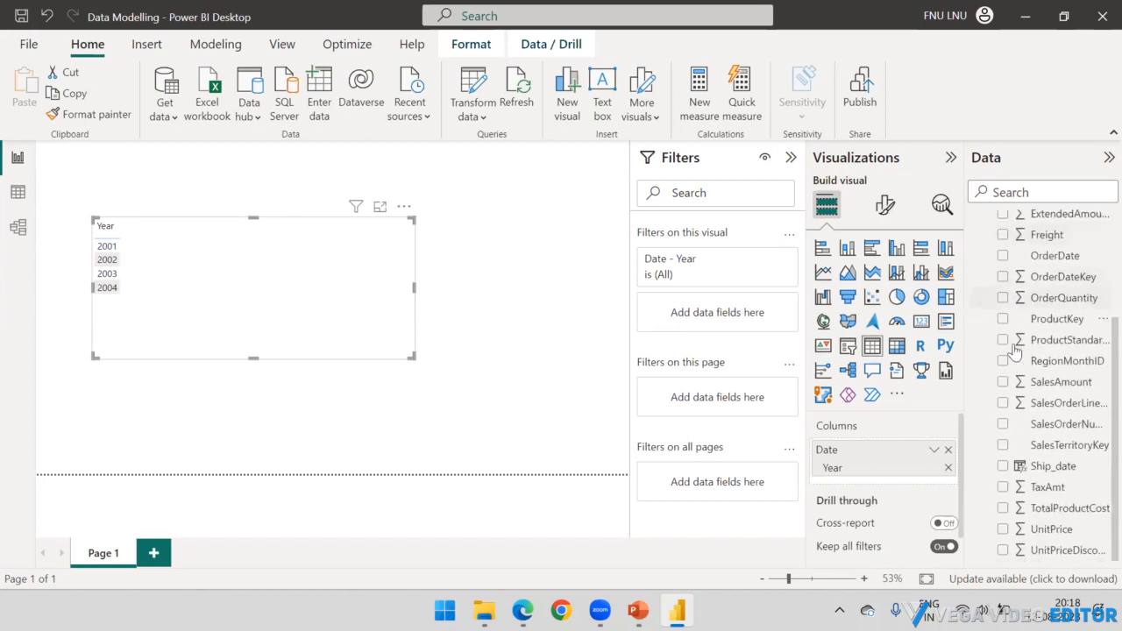
pyautogui.moveTo(1044, 382); pyautogui.dragTo(318, 272)
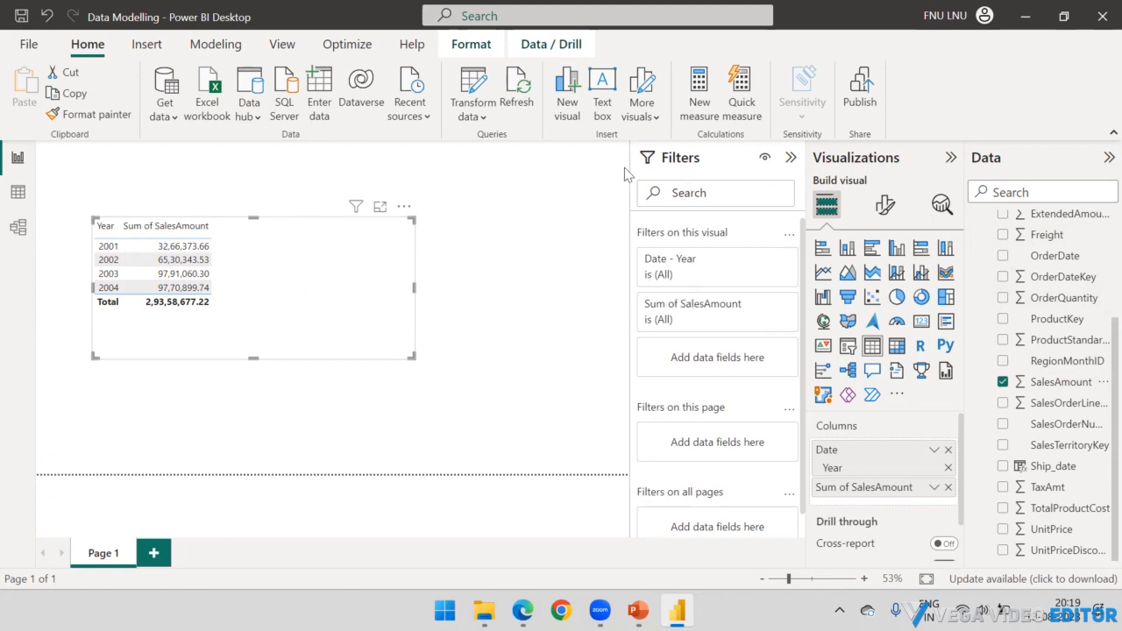
# Step: Check the two Calendar–Sales relationships in the model diagram and narrow the table visual to just beyond its sales column
pyautogui.moveTo(413, 289); pyautogui.dragTo(293, 291)
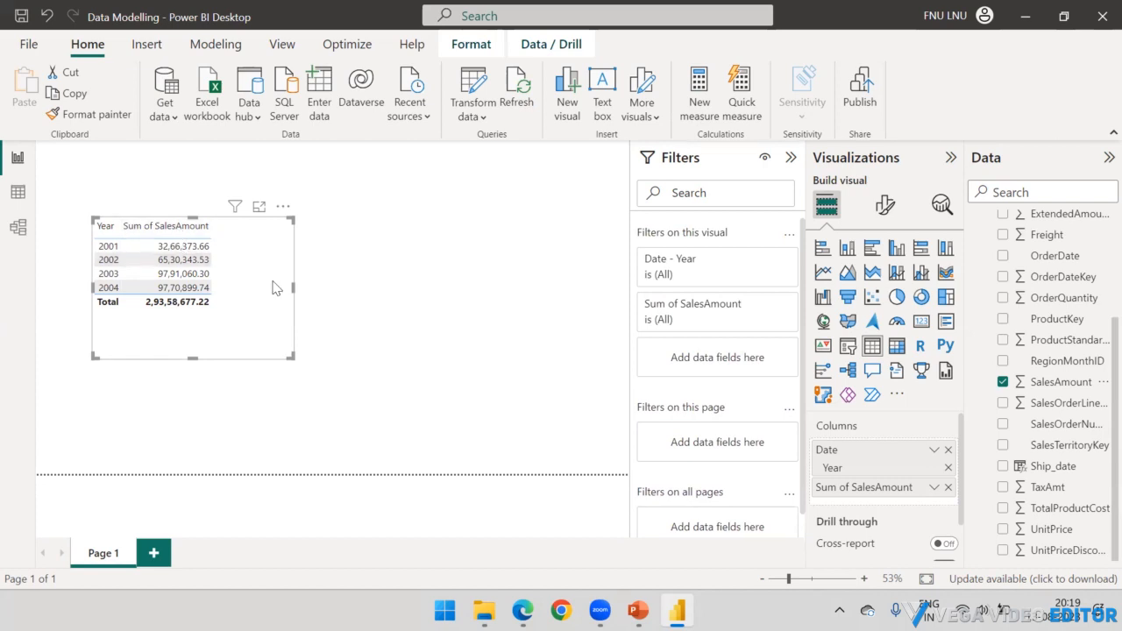
pyautogui.moveTo(294, 288); pyautogui.dragTo(340, 290)
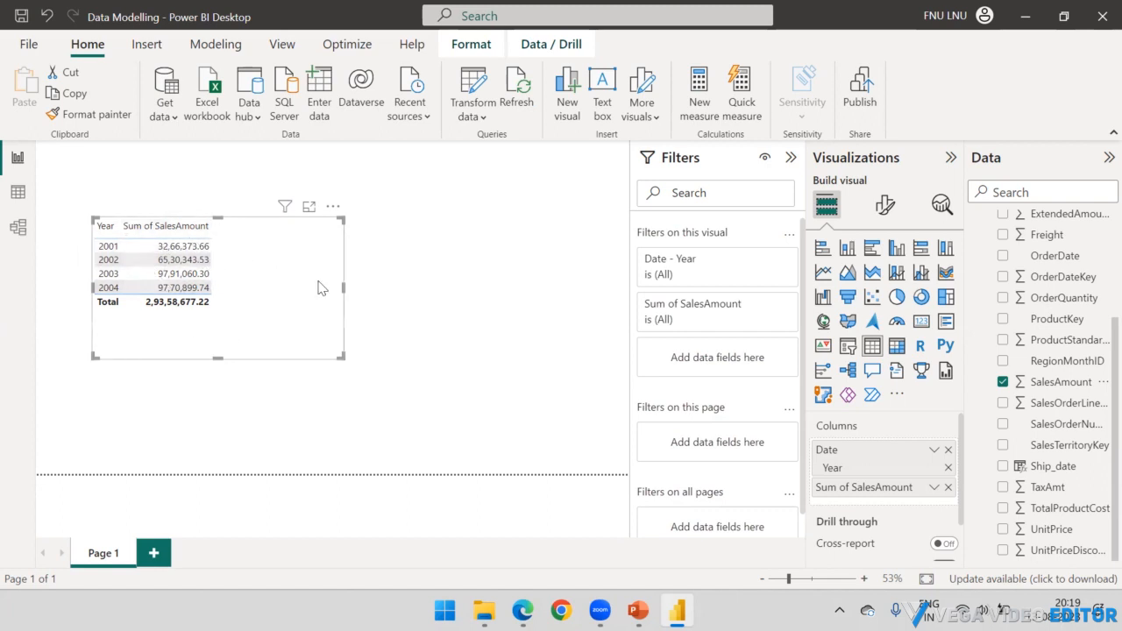
pyautogui.click(18, 225)
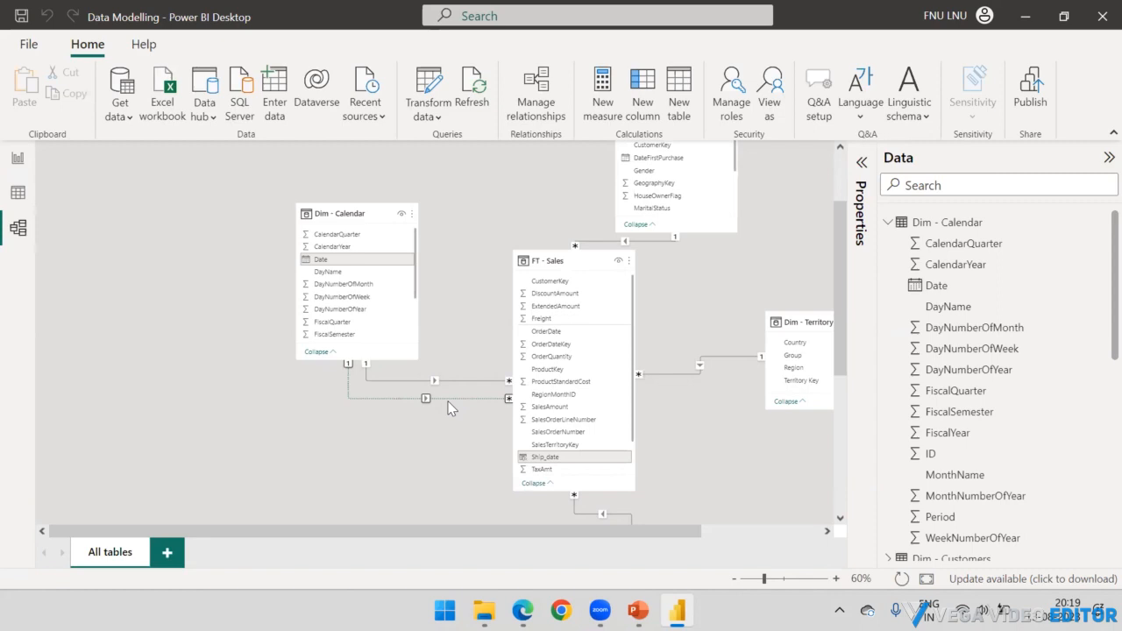
pyautogui.click(18, 162)
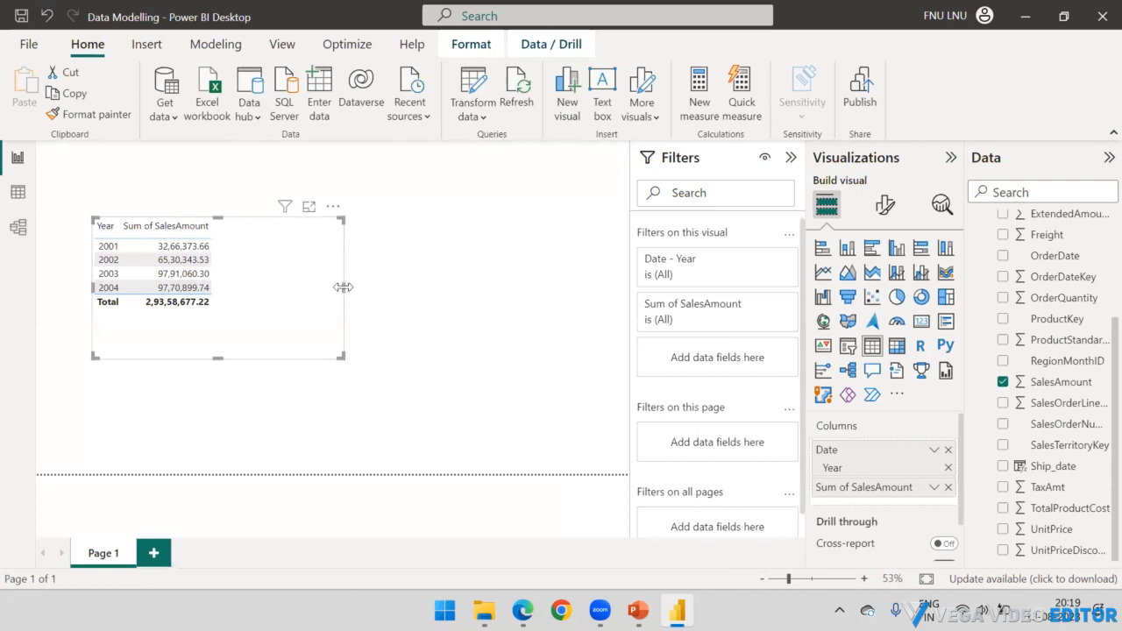
pyautogui.moveTo(343, 290); pyautogui.dragTo(243, 282)
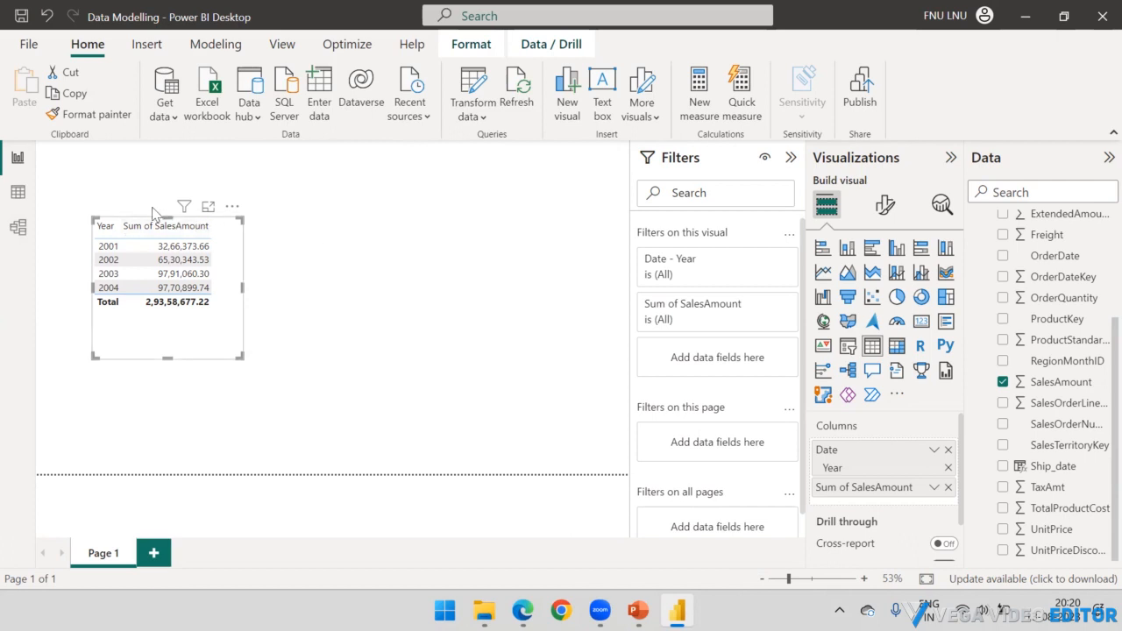
# Step: Review the settings of the FT - Sales Ship_date to Dim - Calendar Date relationship in the relationship editor without changing them
pyautogui.click(17, 227)
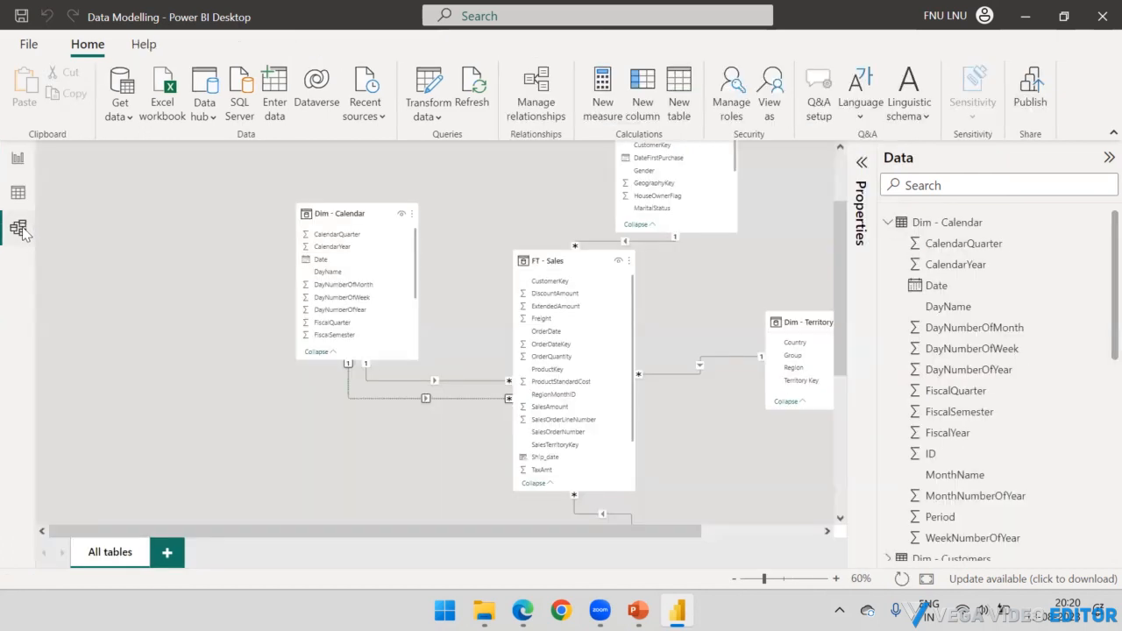
pyautogui.click(447, 386)
pyautogui.click(863, 168)
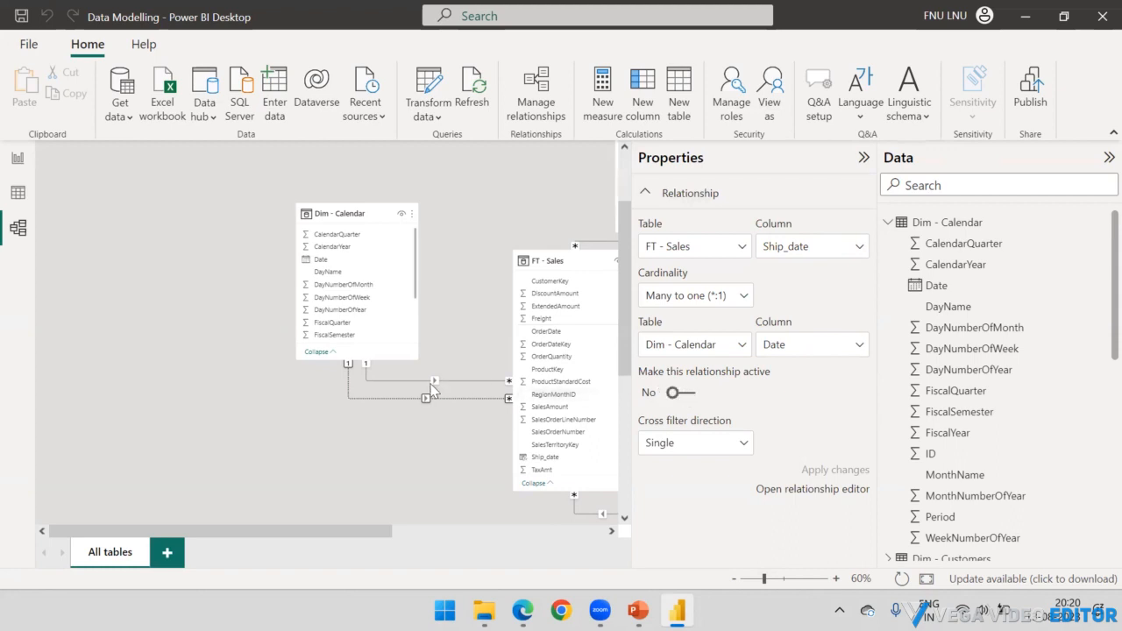
pyautogui.doubleClick(390, 397)
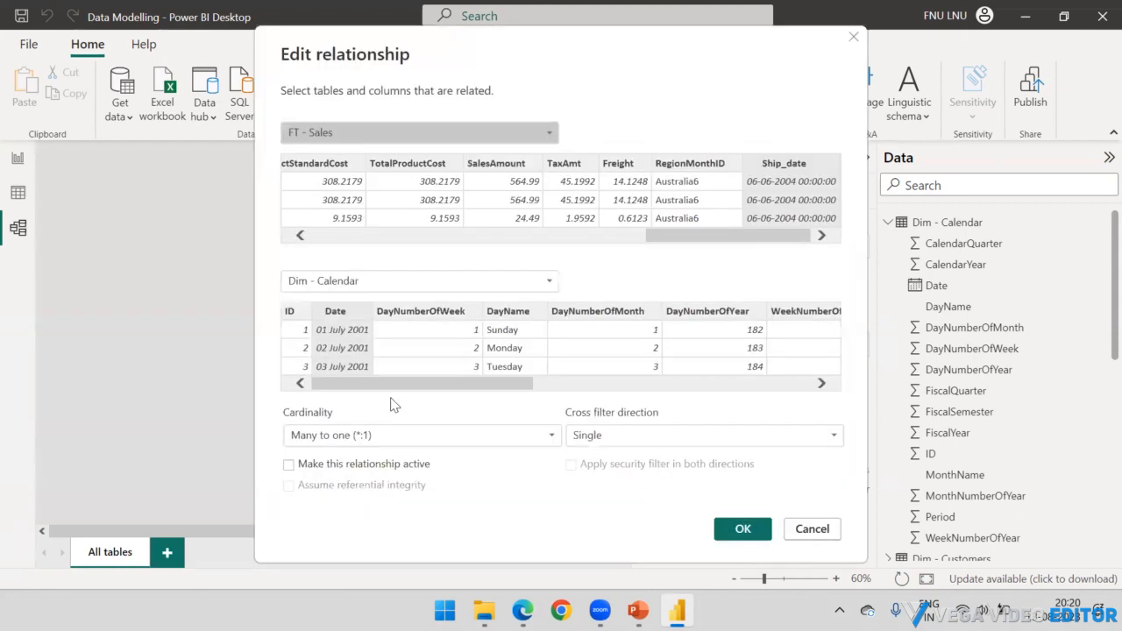
pyautogui.click(809, 531)
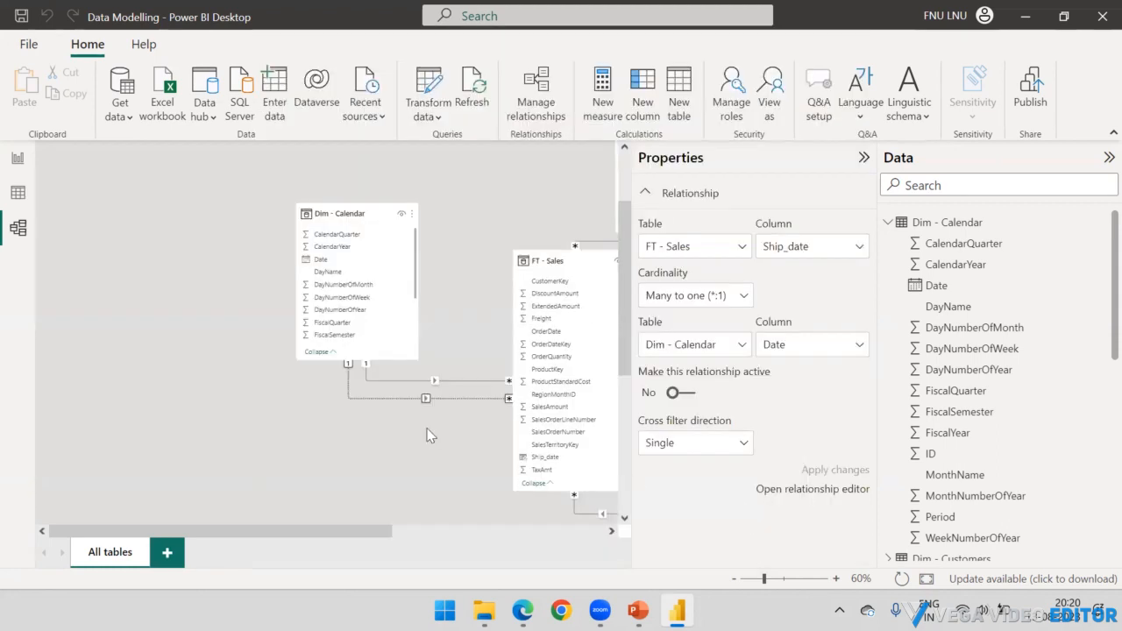
# Step: Try to make the Ship_date relationship between FT - Sales and Dim - Calendar active alongside the active OrderDate relationship
pyautogui.click(383, 399)
pyautogui.click(691, 395)
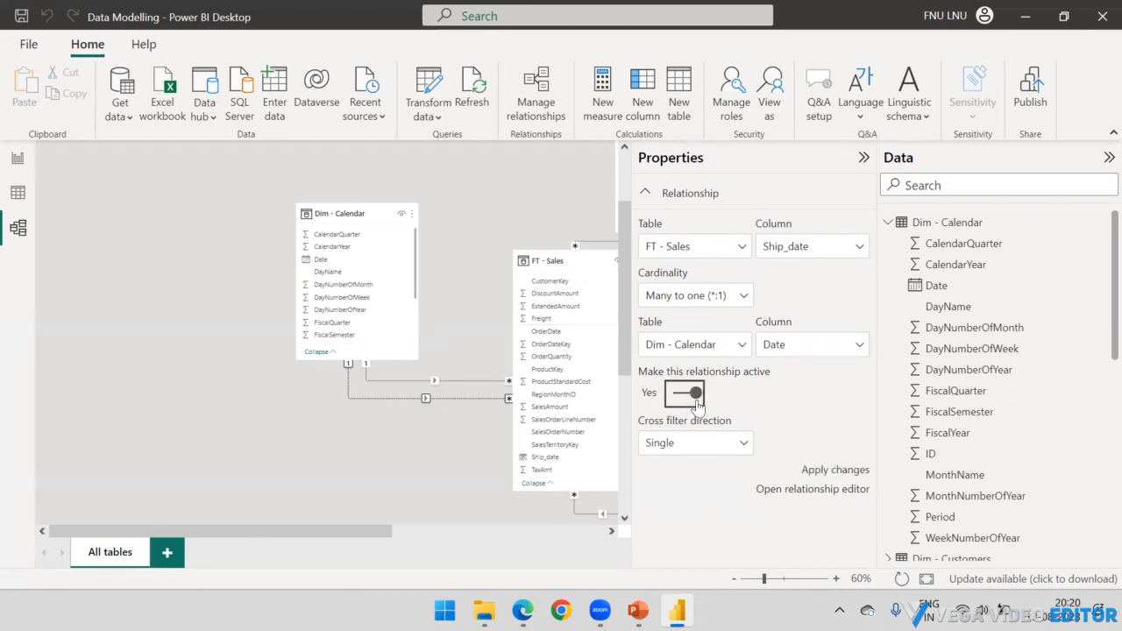
pyautogui.click(807, 473)
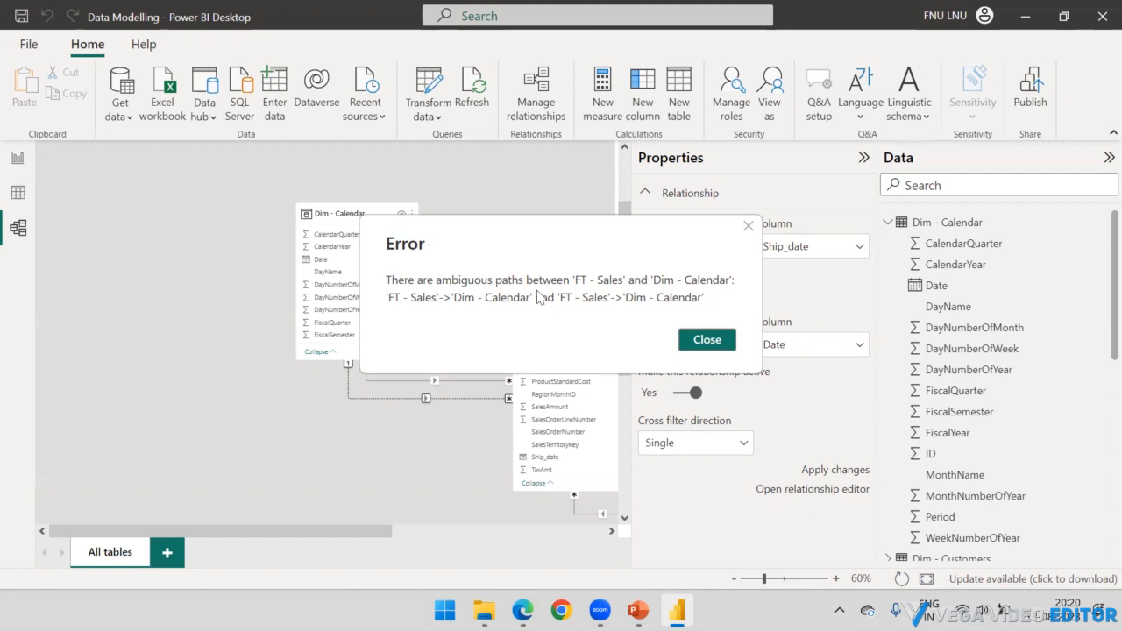
pyautogui.click(702, 342)
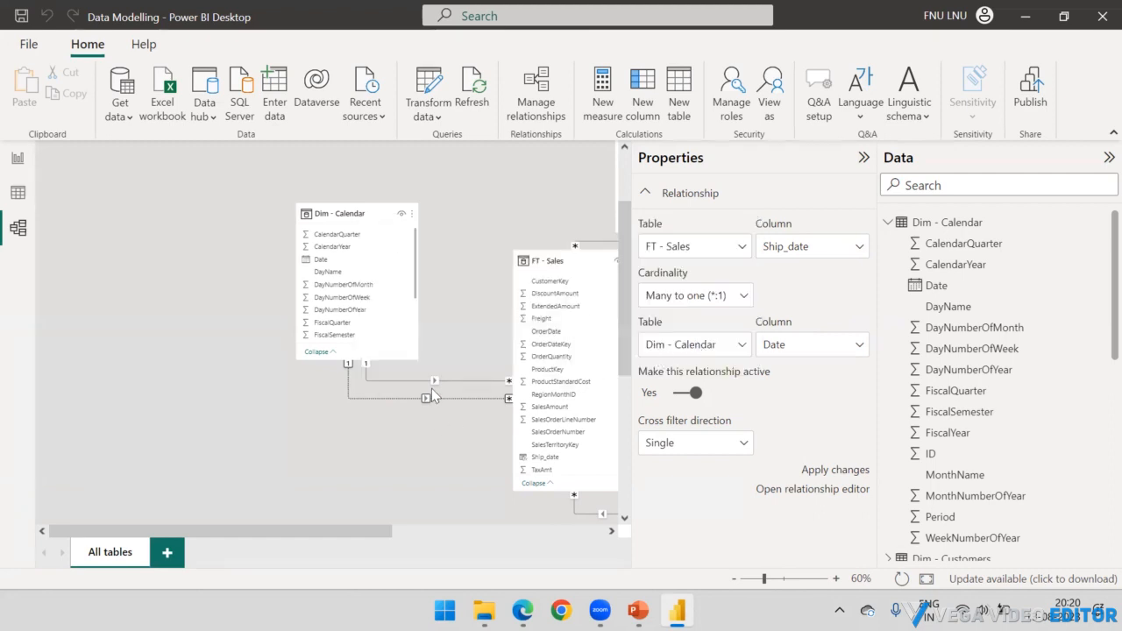
# Step: Make the OrderDate relationship inactive and shift the Dim - Calendar and FT - Sales tables slightly up and left in the diagram
pyautogui.click(411, 381)
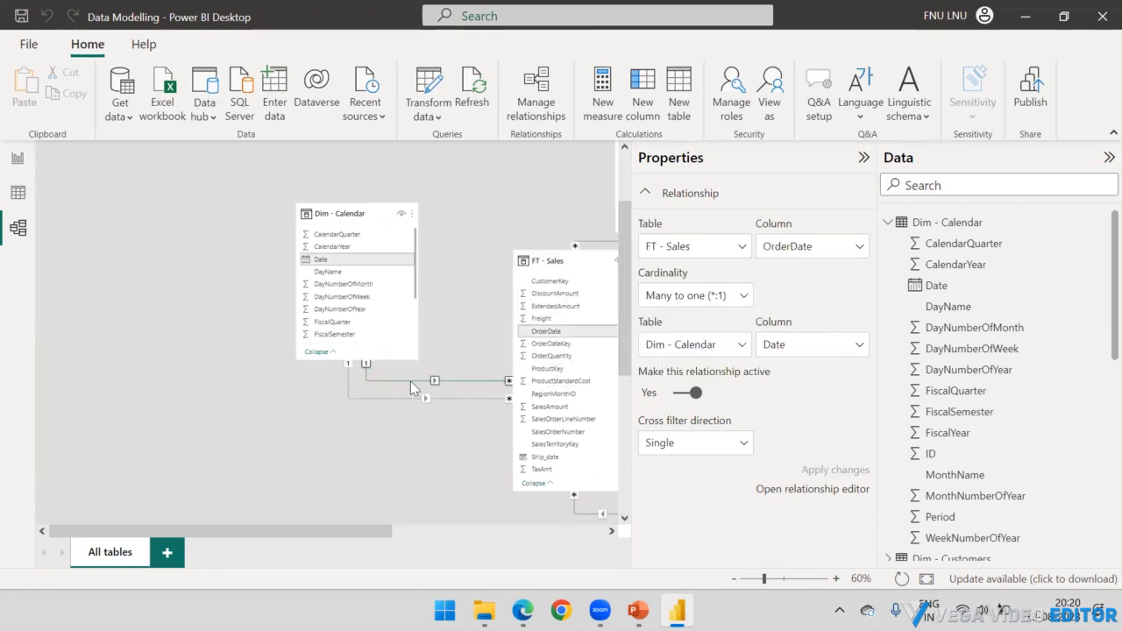
pyautogui.click(688, 393)
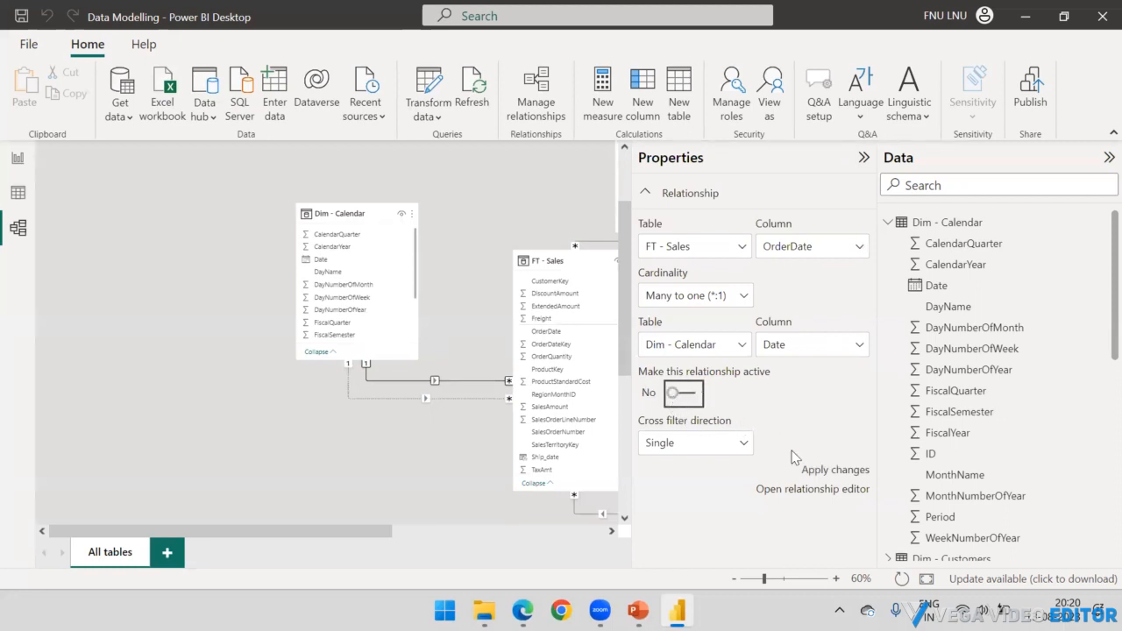
pyautogui.click(810, 472)
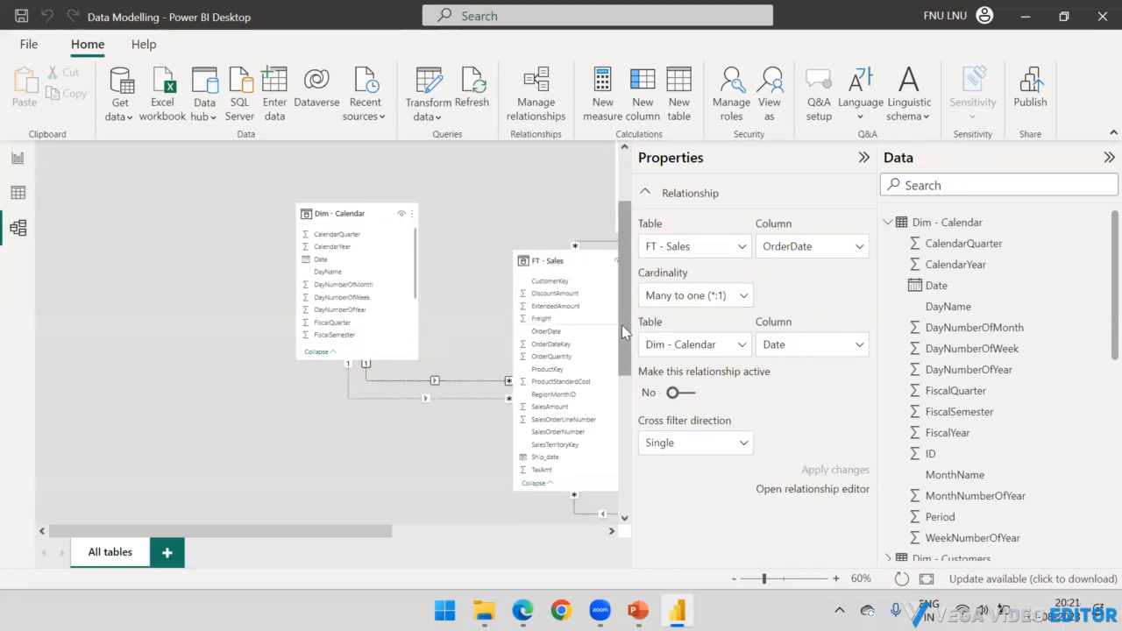
pyautogui.moveTo(343, 213); pyautogui.dragTo(294, 198)
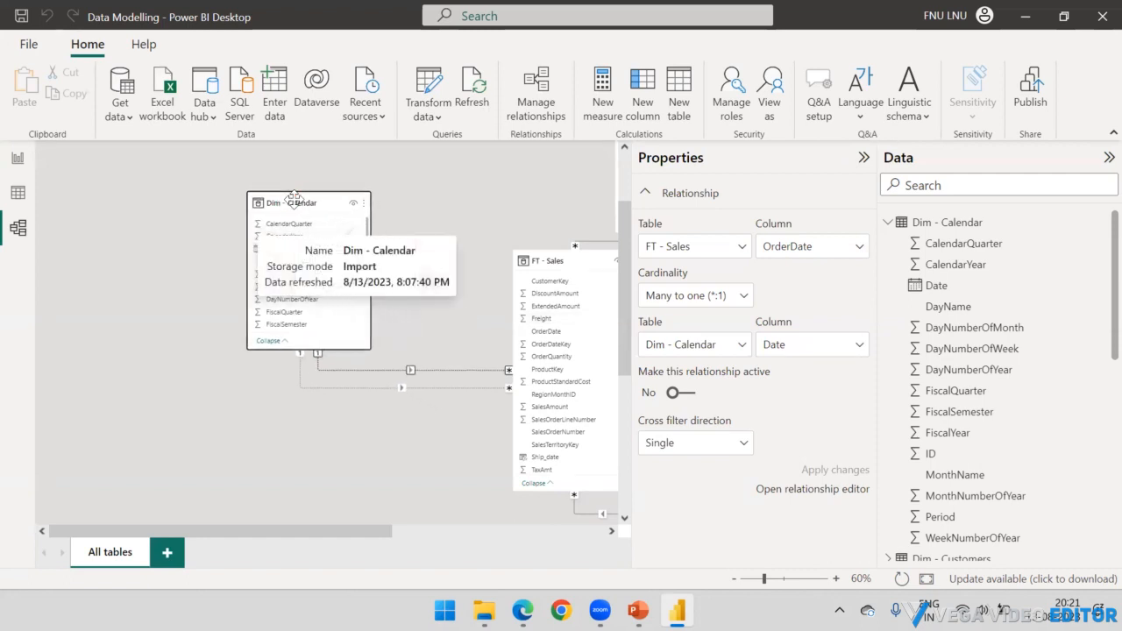
pyautogui.moveTo(544, 262); pyautogui.dragTo(487, 241)
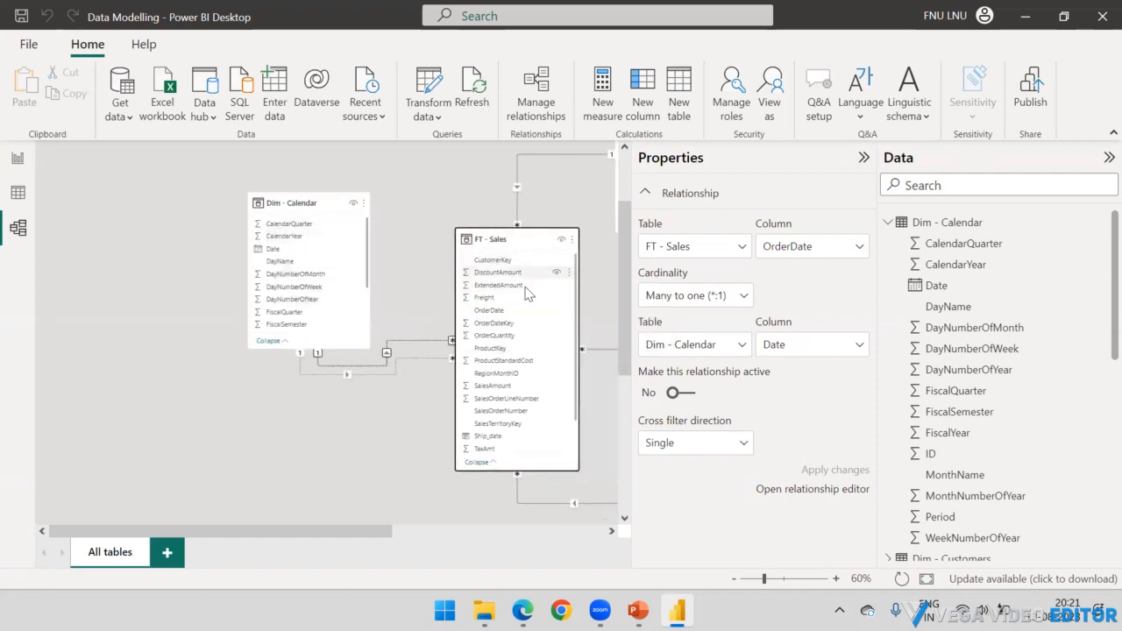
# Step: Make the relationship between FT - Sales Ship_date and Dim - Calendar Date active and apply the change
pyautogui.click(400, 360)
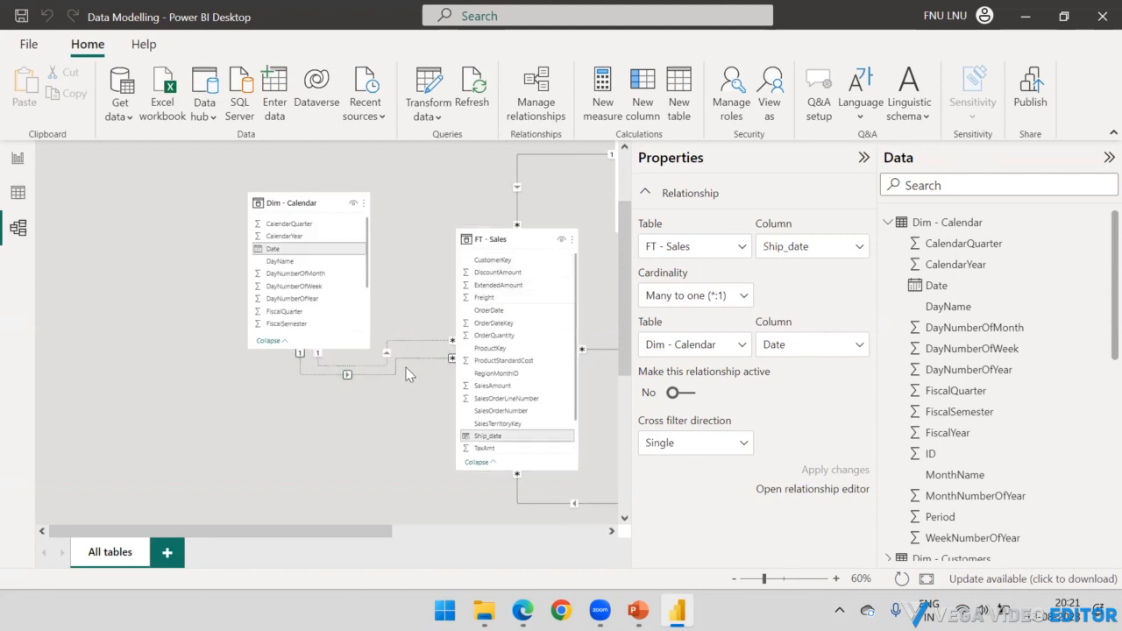
pyautogui.click(677, 393)
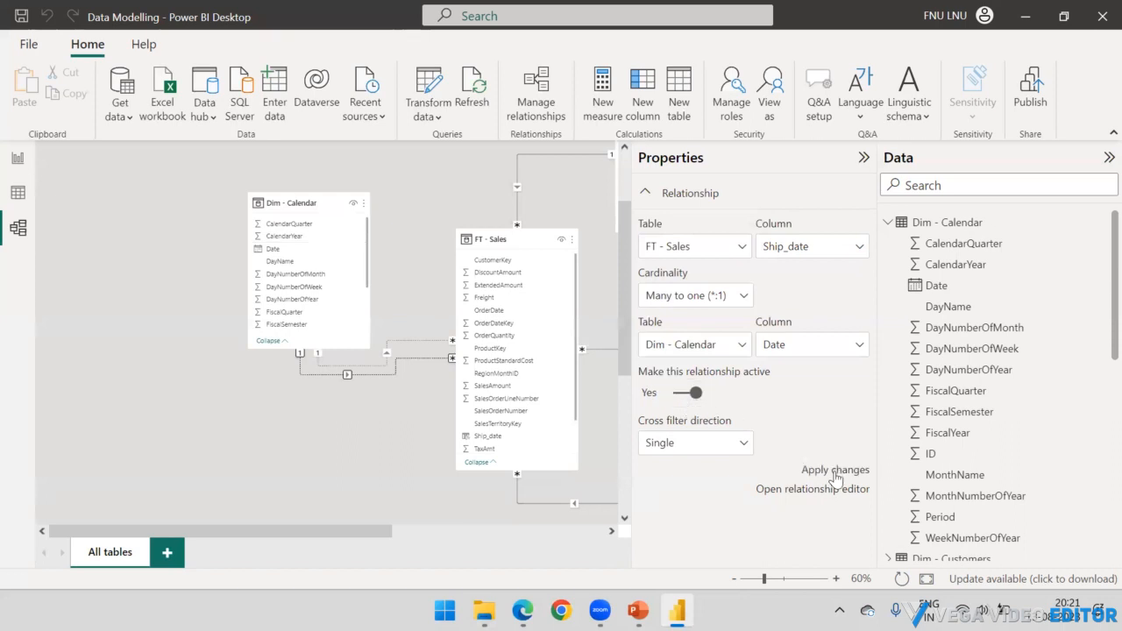
pyautogui.click(834, 471)
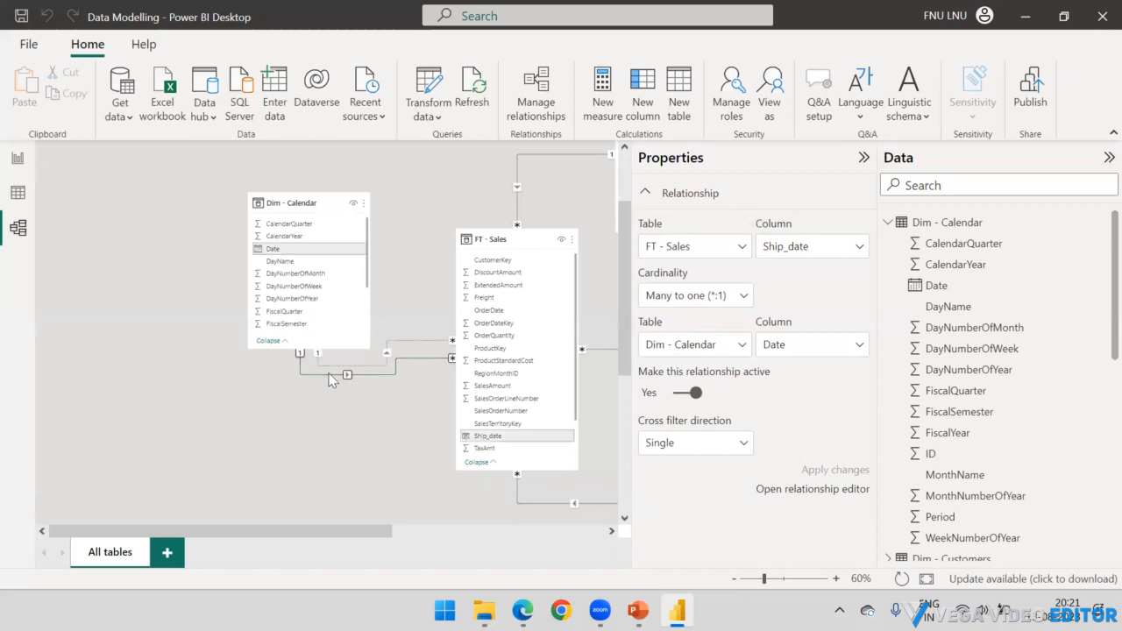
# Step: Inspect the relationship lines between Dim - Calendar and FT - Sales up close, and check the yearly sales in the report's table visual
pyautogui.keyDown('ctrl'); pyautogui.scroll(3, 304, 406); pyautogui.keyUp('ctrl')
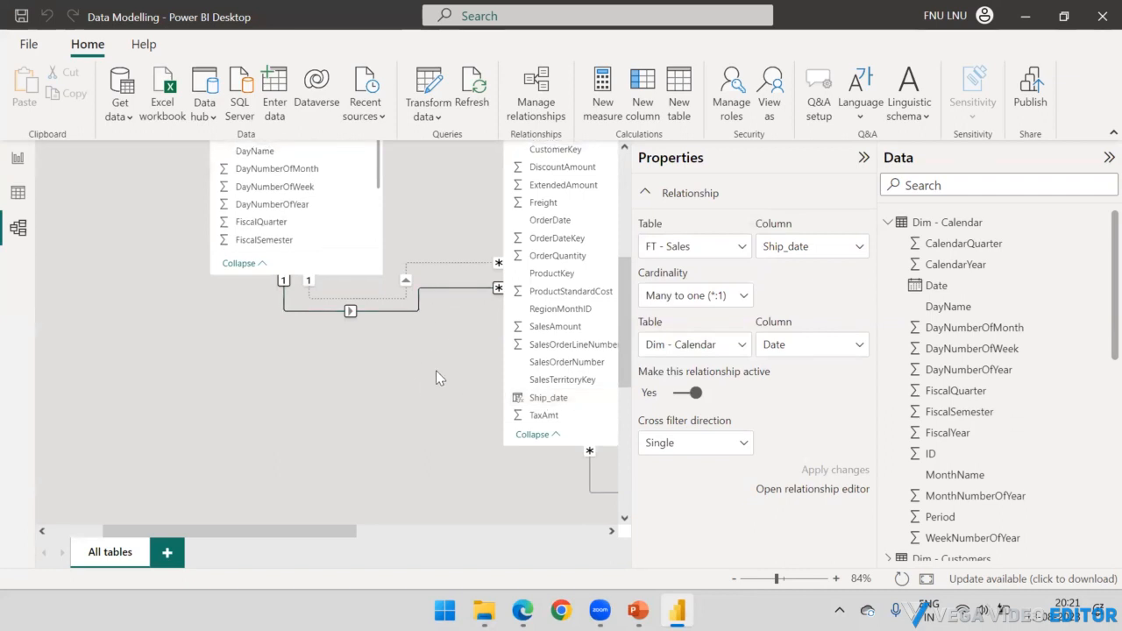
pyautogui.scroll(3, 435, 370)
pyautogui.scroll(-2, 435, 368)
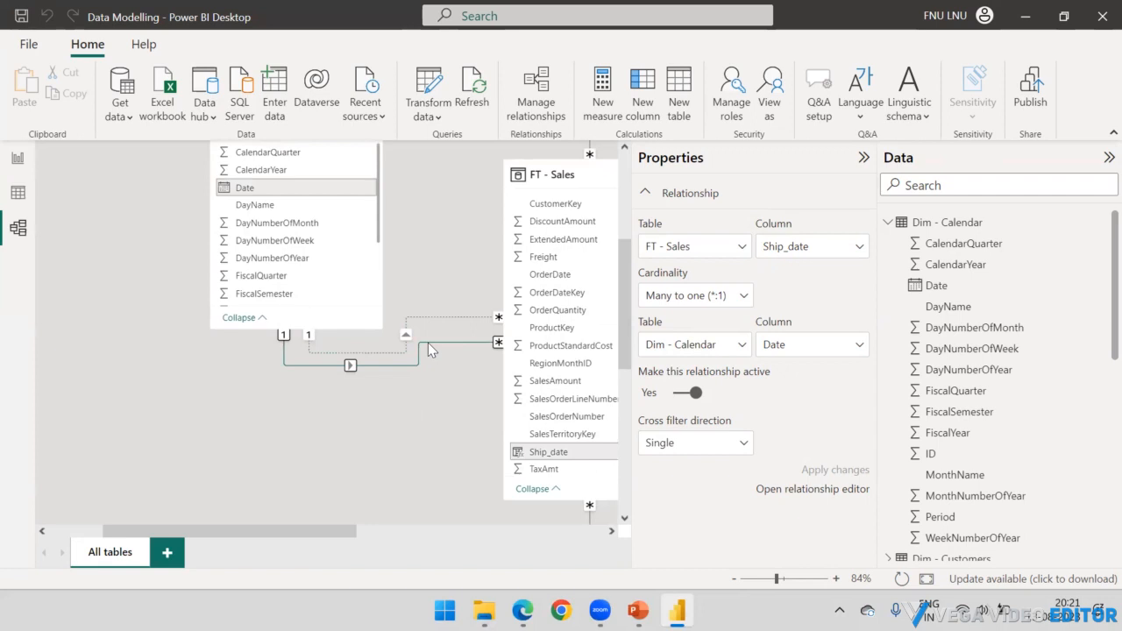
pyautogui.click(14, 162)
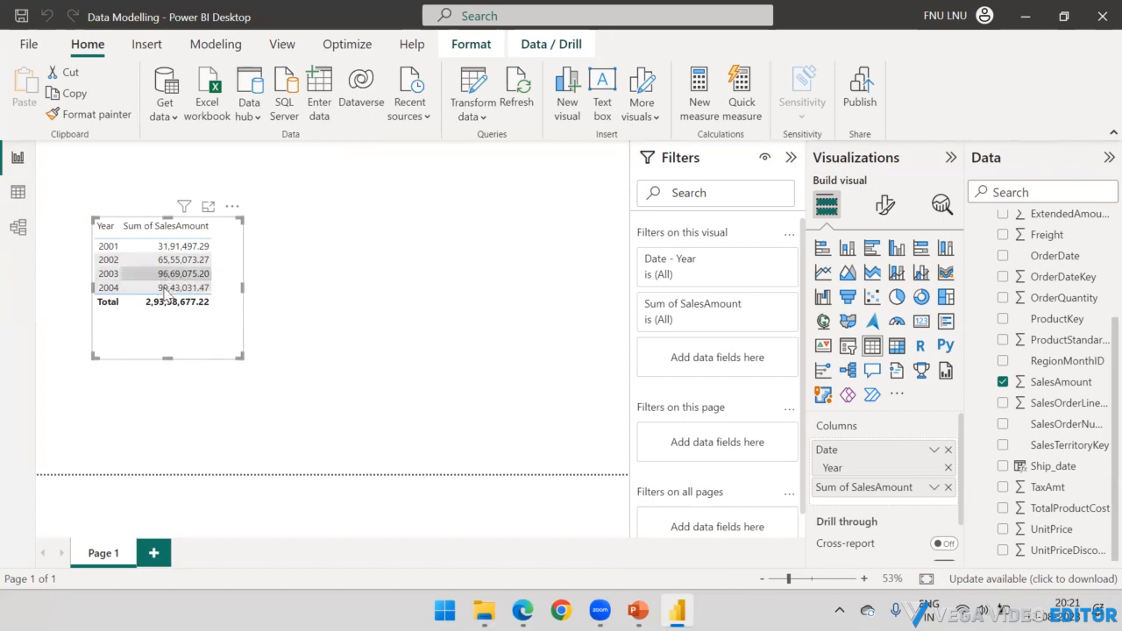
# Step: Return to the model diagram and set the Ship_date relationship between FT - Sales and Dim - Calendar to inactive
pyautogui.click(19, 230)
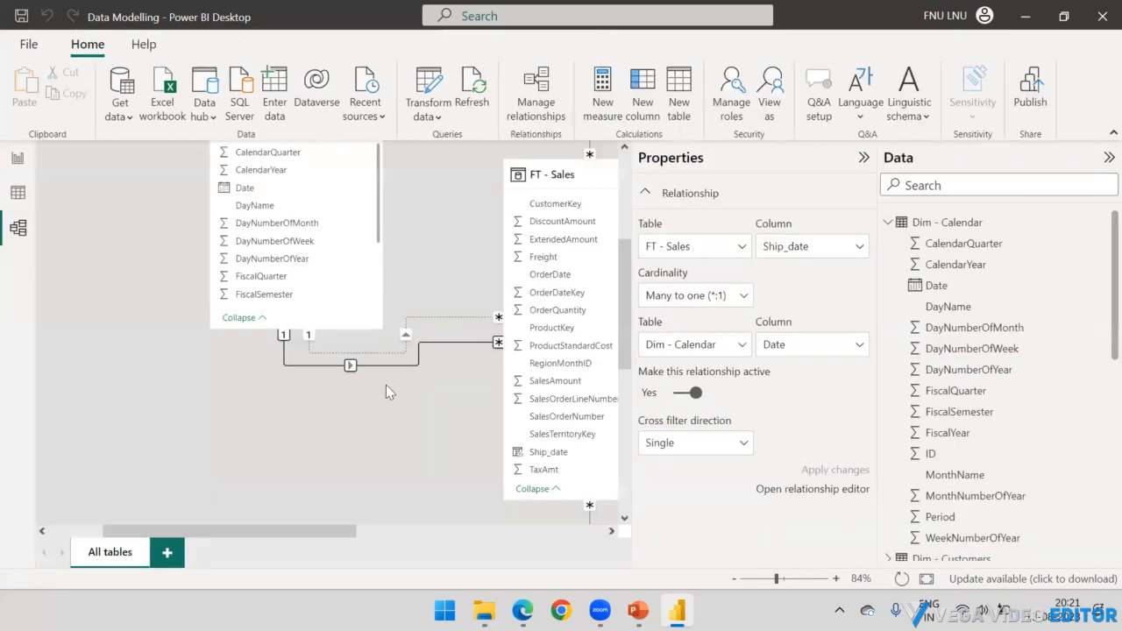
pyautogui.click(430, 319)
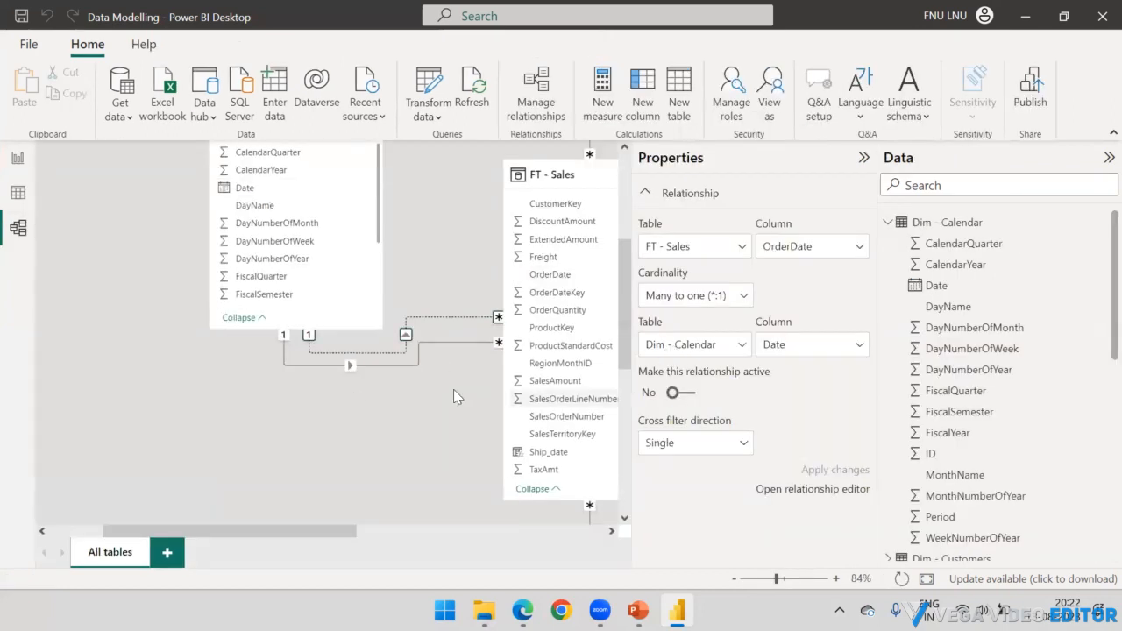
pyautogui.click(410, 362)
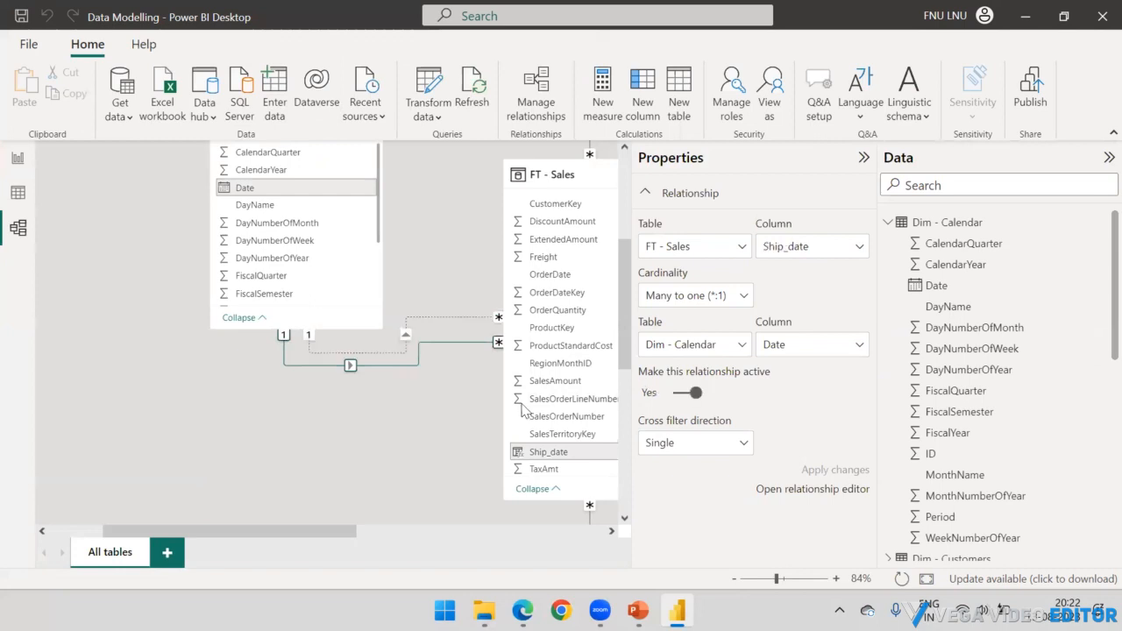
pyautogui.click(677, 396)
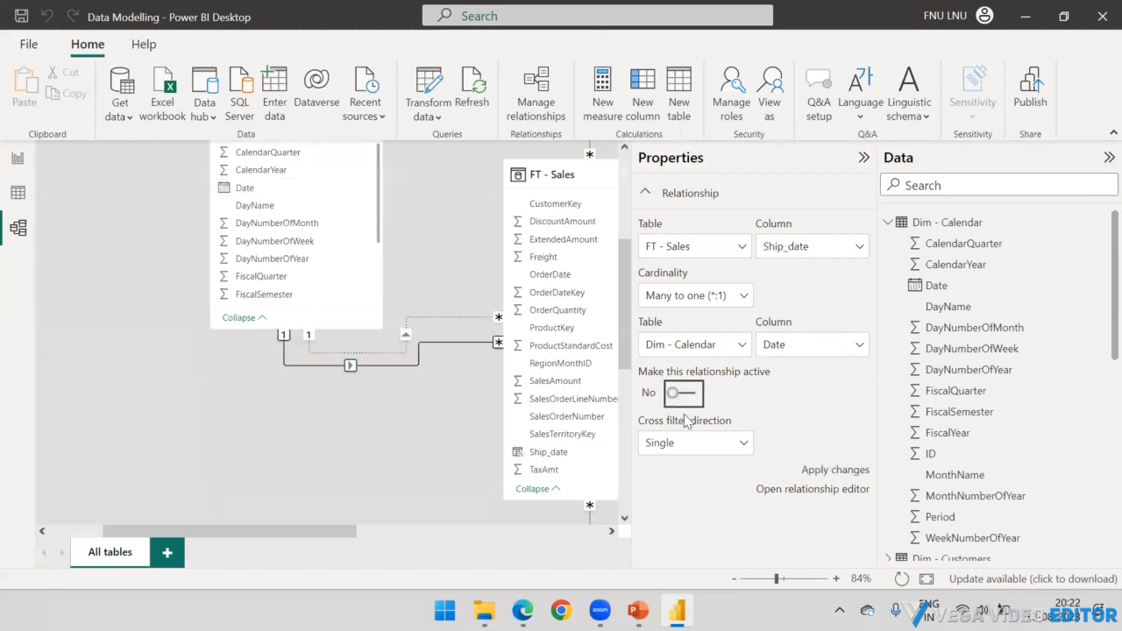
pyautogui.click(802, 466)
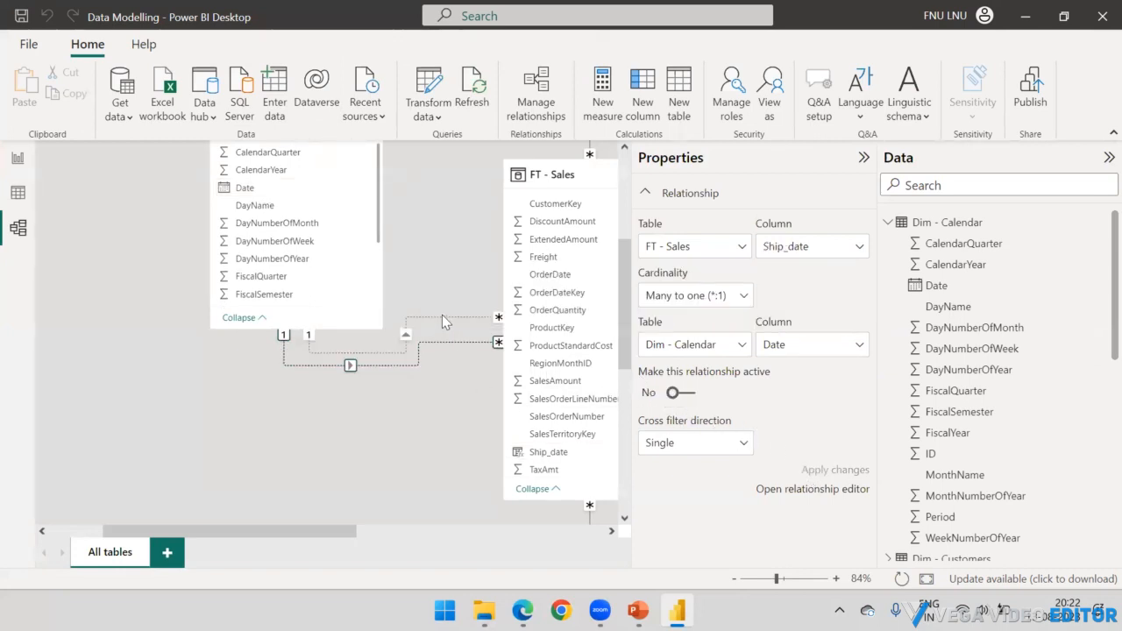
# Step: Make the OrderDate relationship between FT - Sales and Dim - Calendar active again and check the yearly sales in the report
pyautogui.click(442, 317)
pyautogui.click(684, 393)
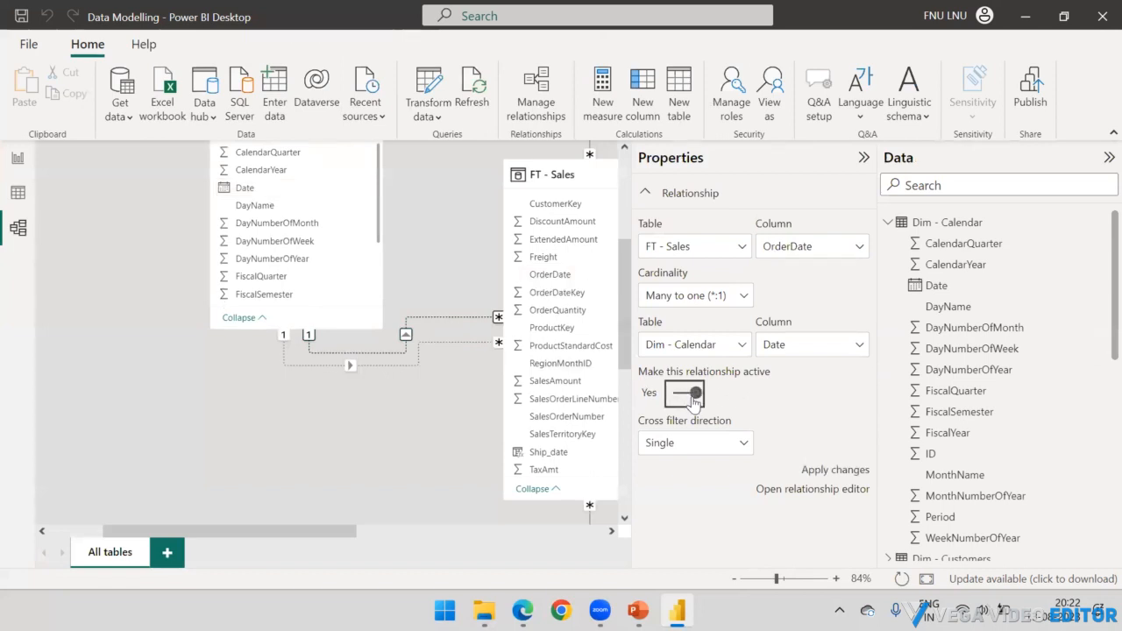
pyautogui.click(804, 469)
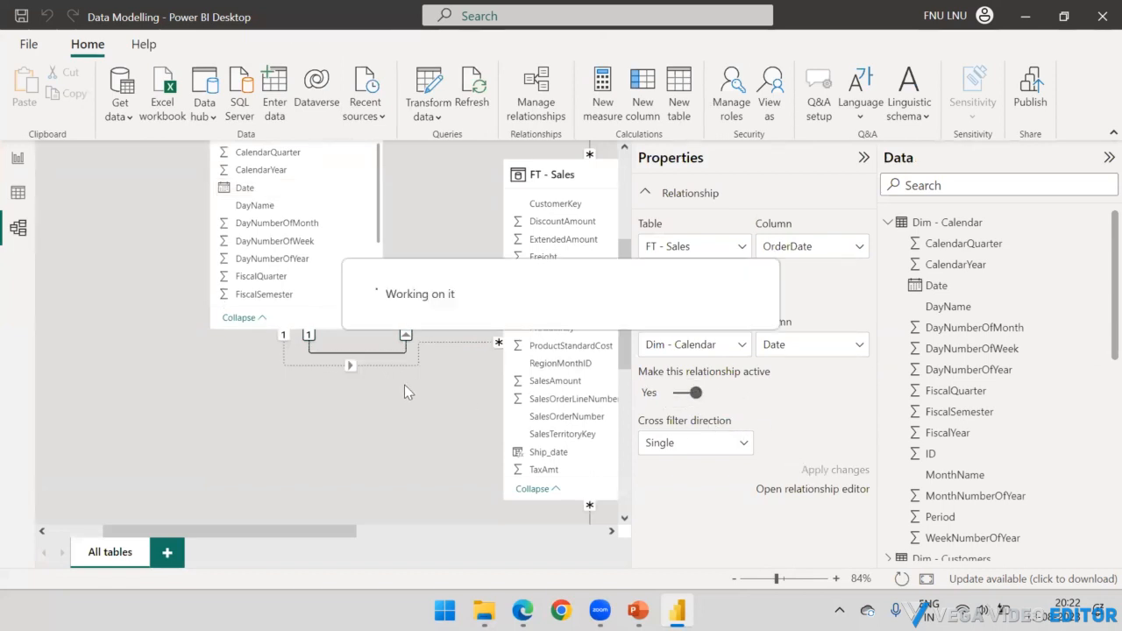
pyautogui.click(17, 158)
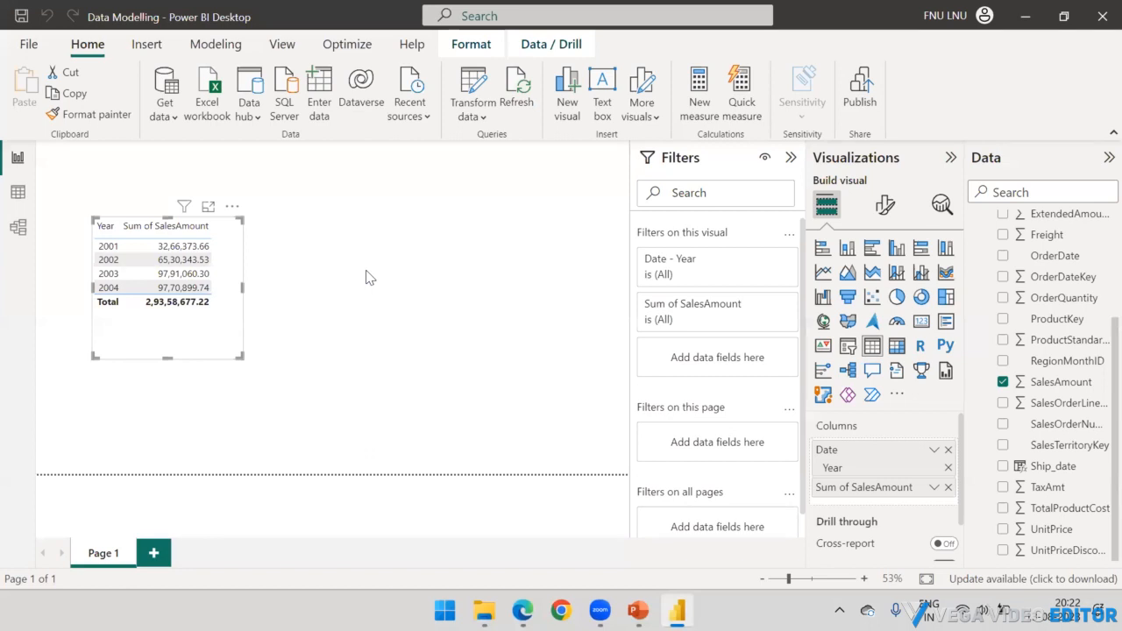
# Step: Switch to the PowerPoint presentation and view the slide on how to work with an inactive relationship
pyautogui.click(638, 612)
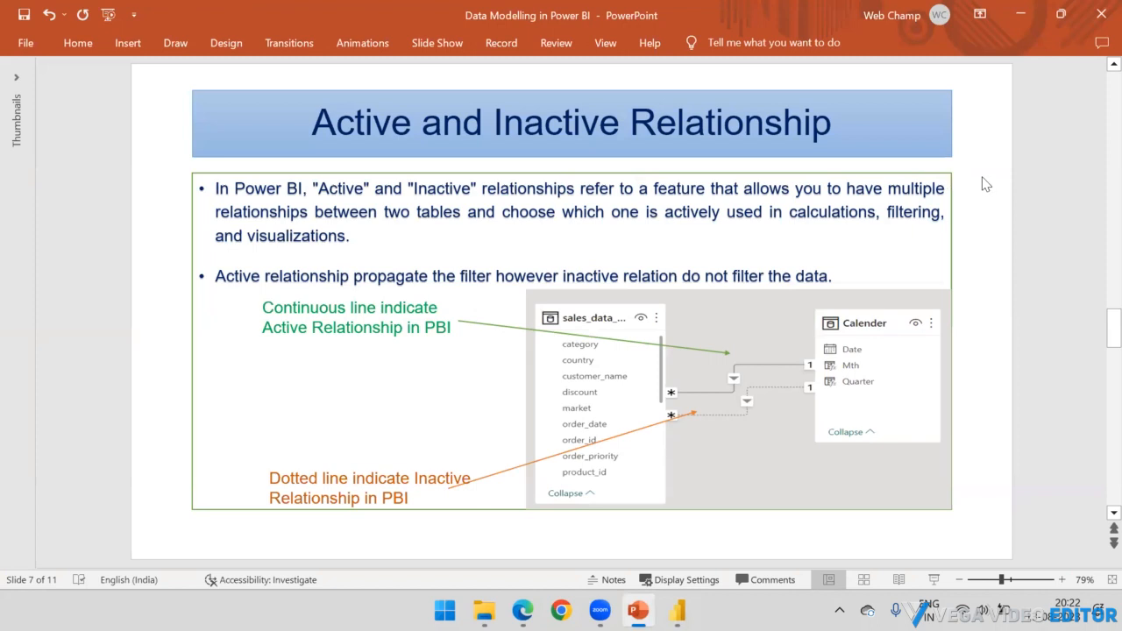
pyautogui.scroll(-1, 985, 184)
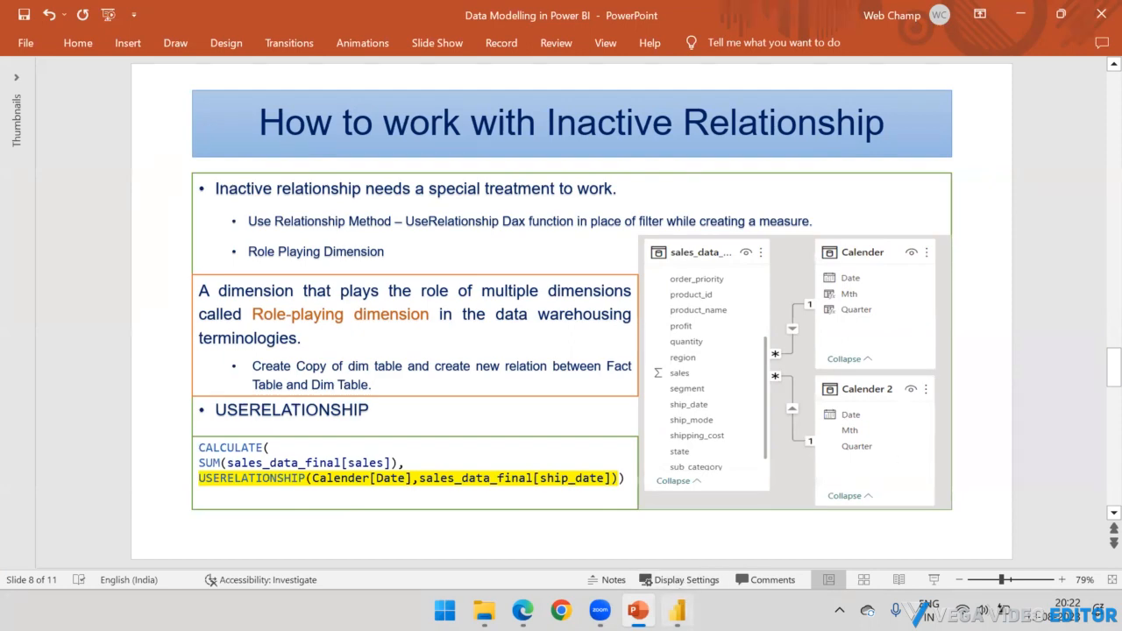
# Step: Return to Power BI Desktop and shrink the table visual's width and height to fit closely around its rows
pyautogui.click(677, 611)
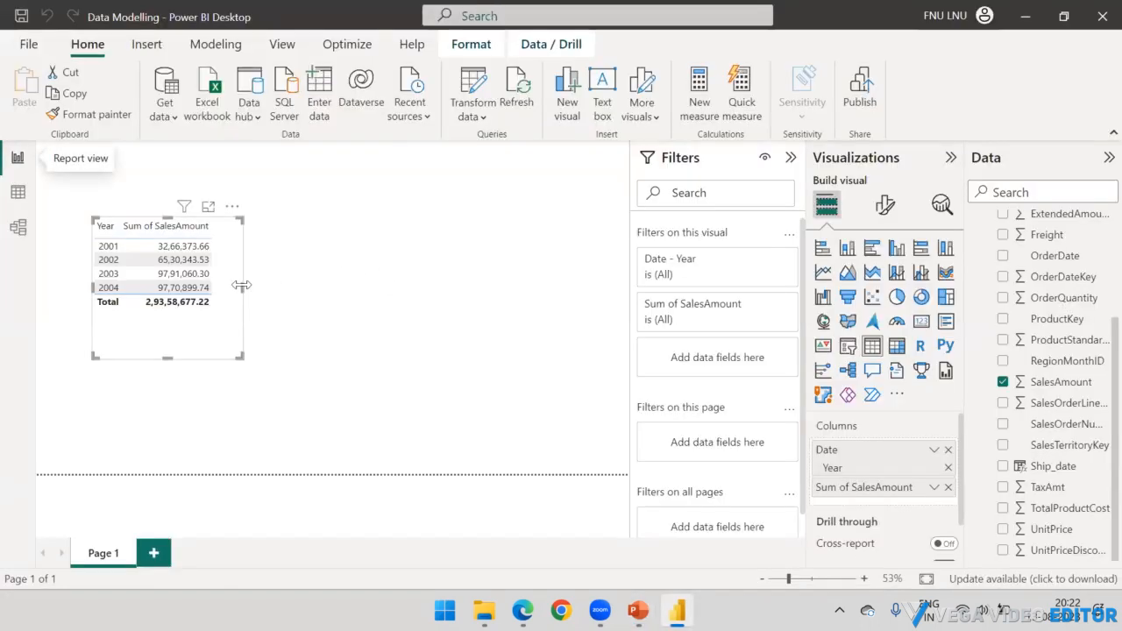
pyautogui.moveTo(243, 287); pyautogui.dragTo(225, 283)
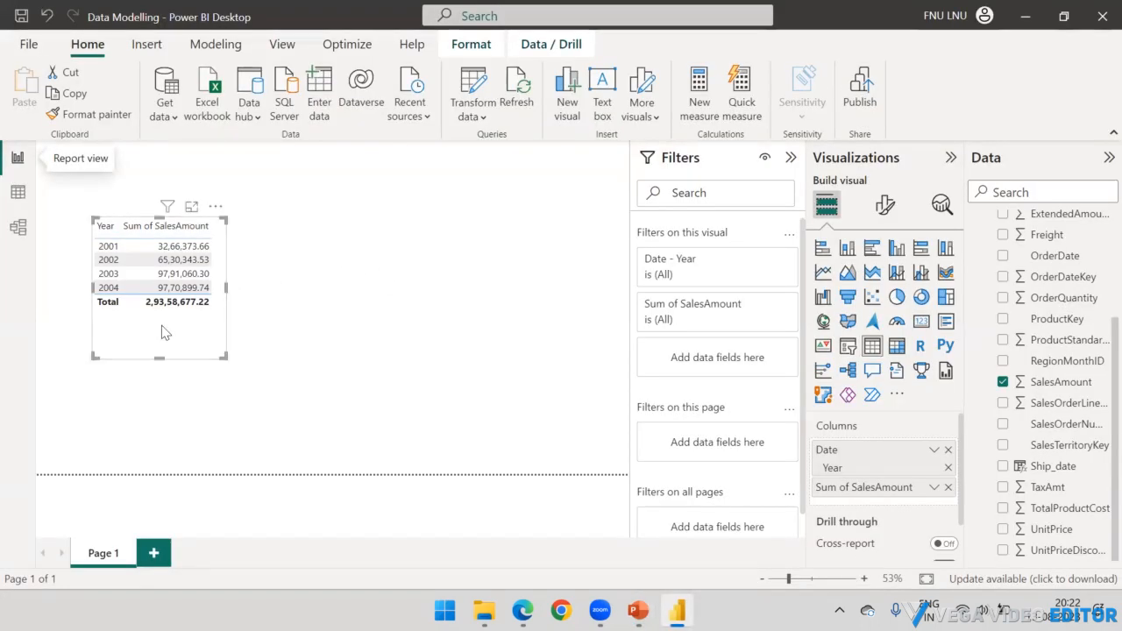
pyautogui.moveTo(161, 359); pyautogui.dragTo(161, 325)
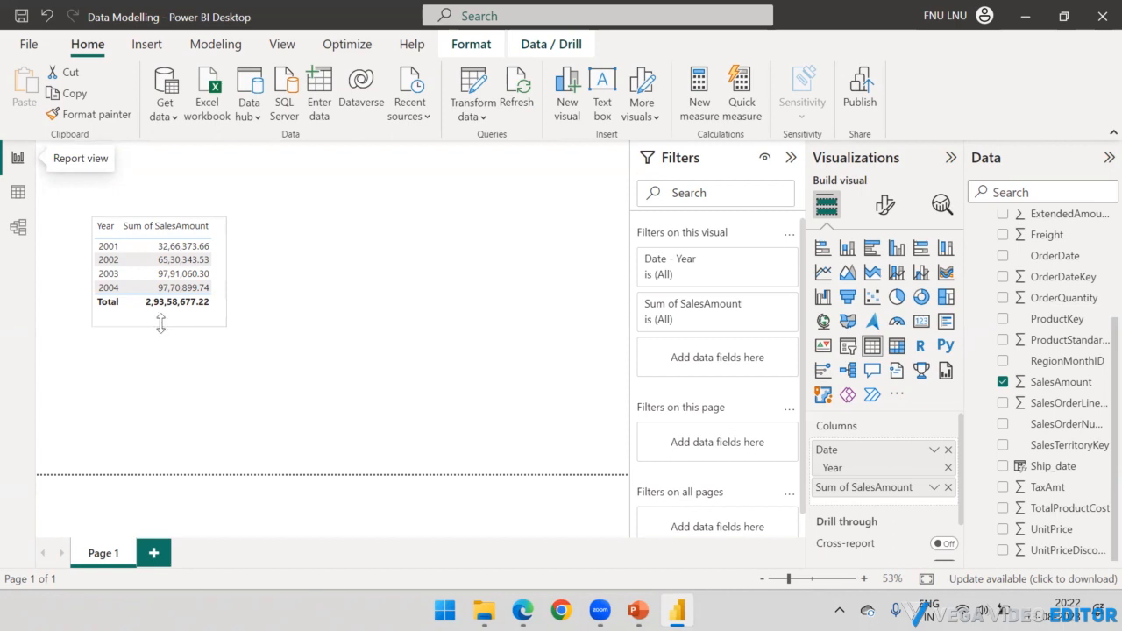
# Step: Return to the model diagram, hide the relationship properties and collapse the Dim - Calendar and FT - Sales field lists
pyautogui.click(17, 228)
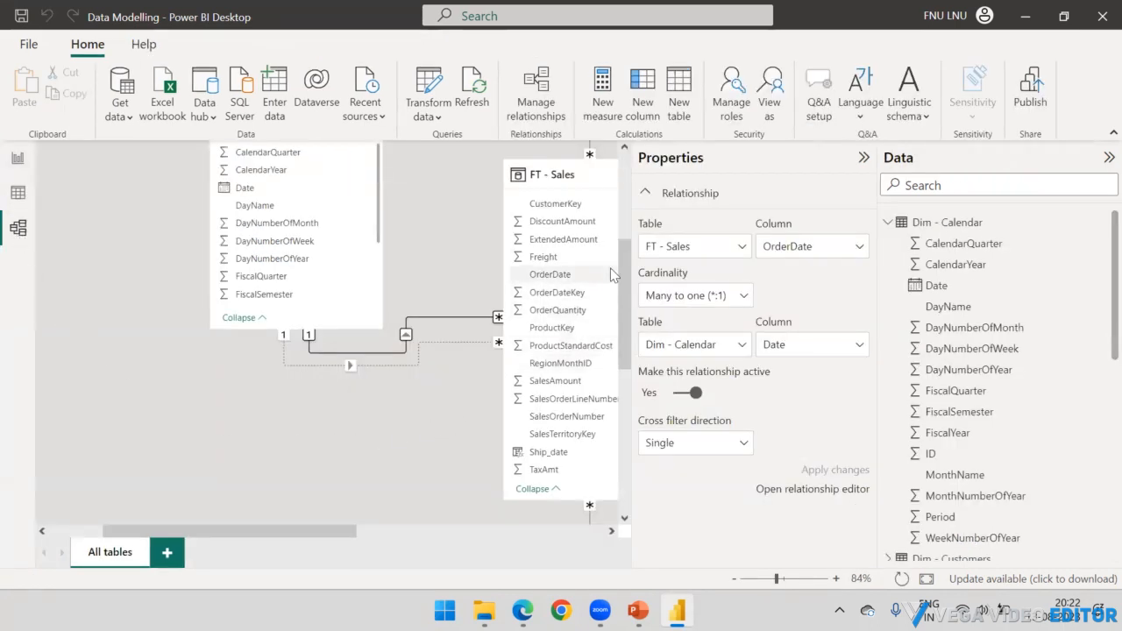
pyautogui.click(864, 157)
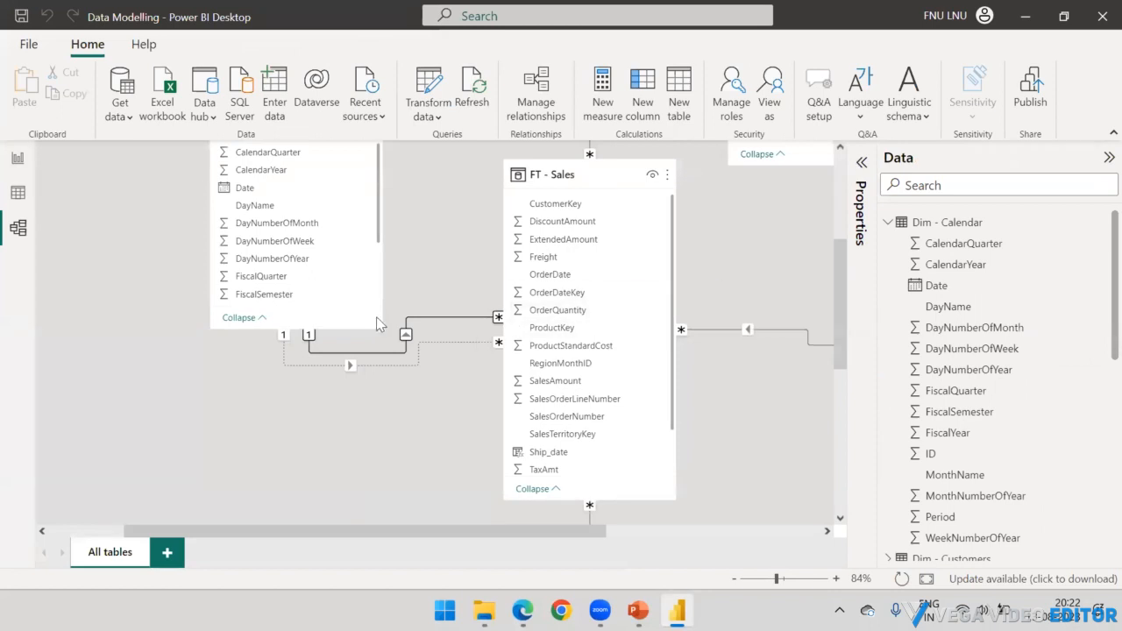
pyautogui.scroll(3, 430, 304)
pyautogui.scroll(-2, 430, 304)
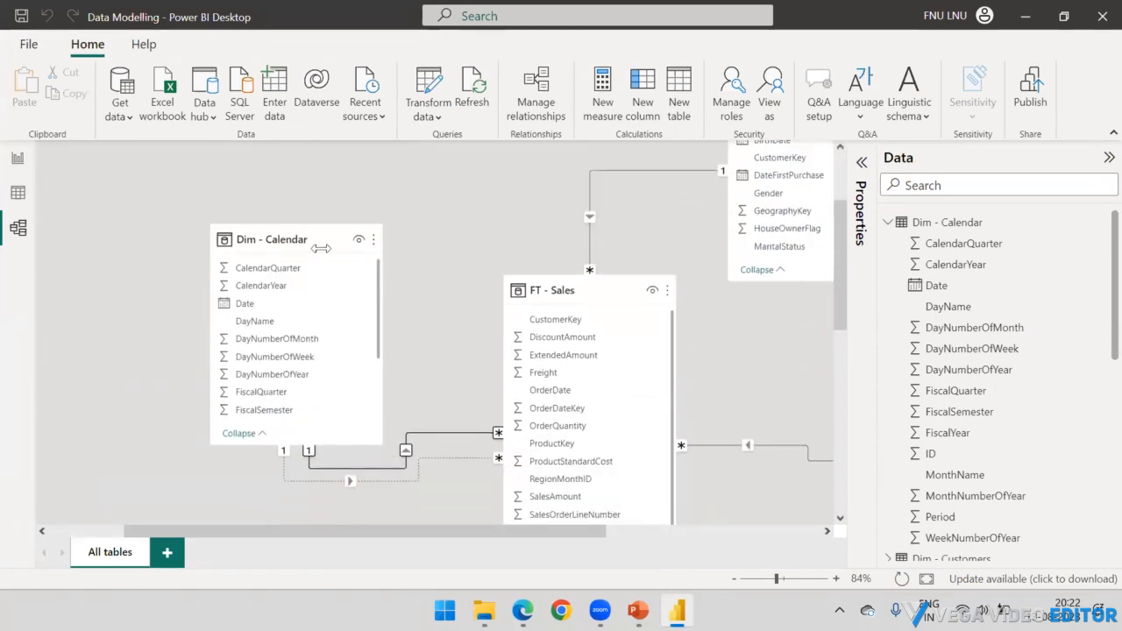
pyautogui.click(888, 225)
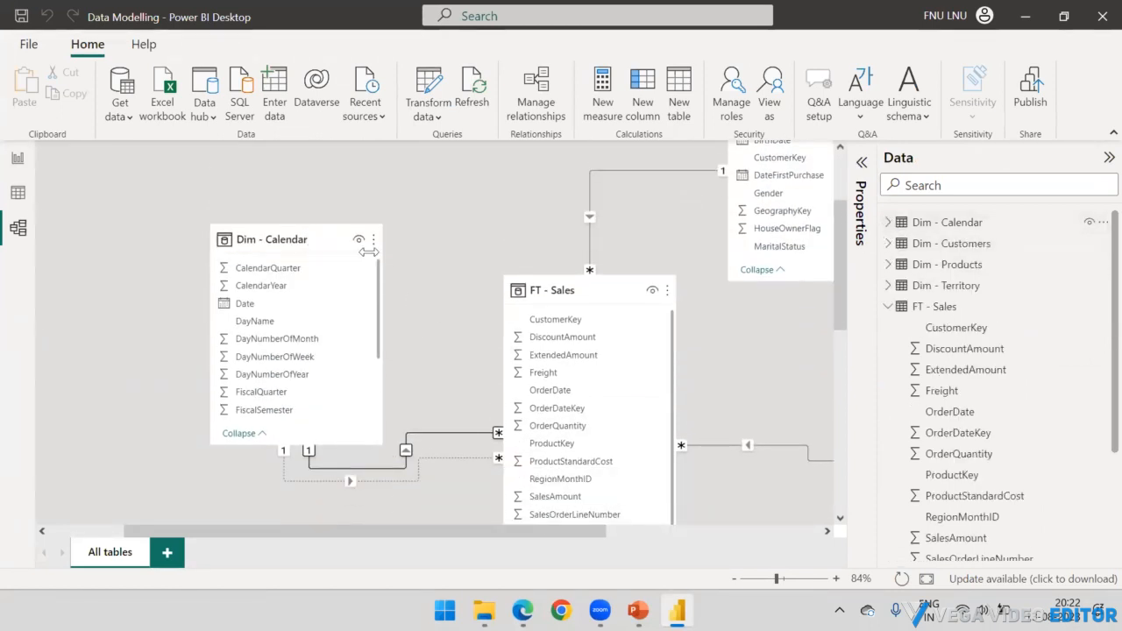
pyautogui.click(888, 308)
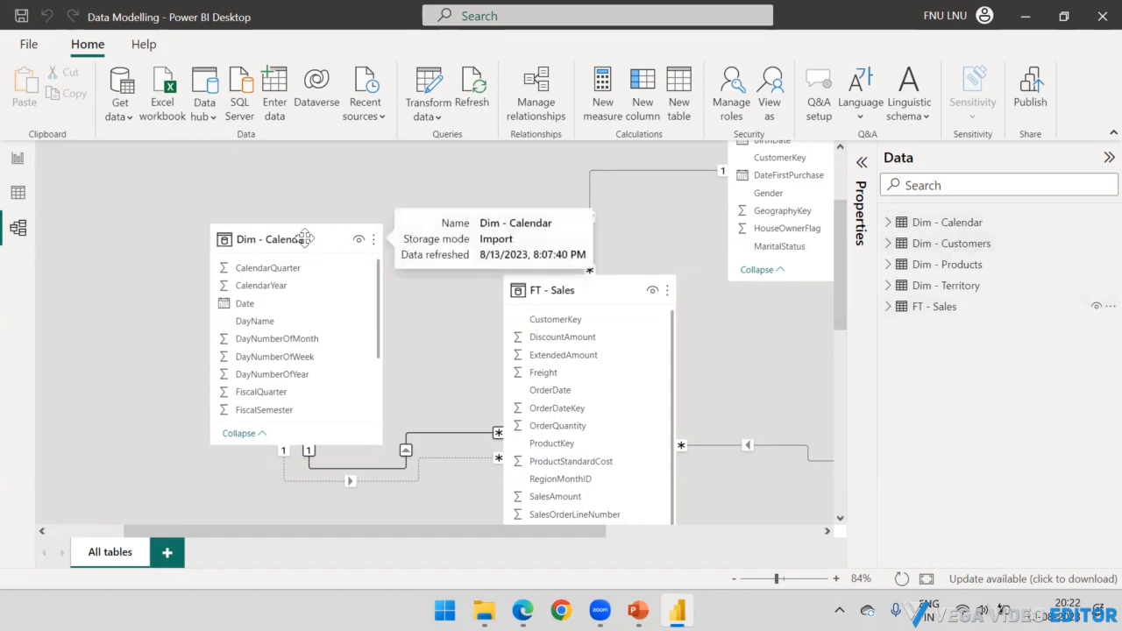
# Step: Move the Dim - Calendar table slightly up in the diagram and look through its fields and those of FT - Sales
pyautogui.moveTo(306, 238); pyautogui.dragTo(328, 198)
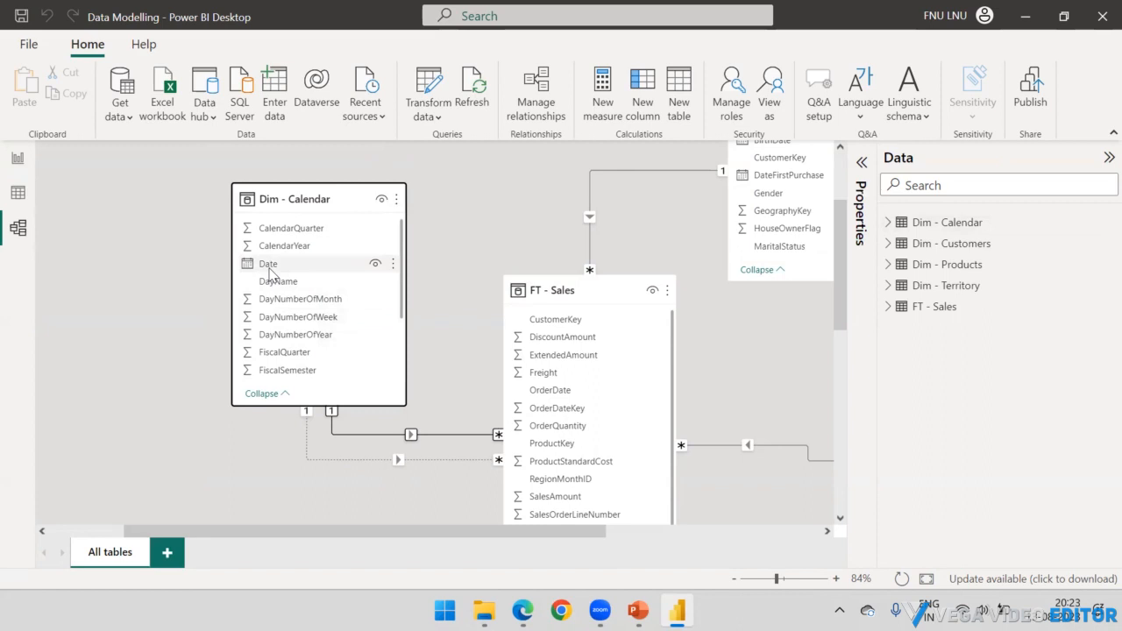
pyautogui.scroll(-1, 269, 273)
pyautogui.scroll(-3, 538, 375)
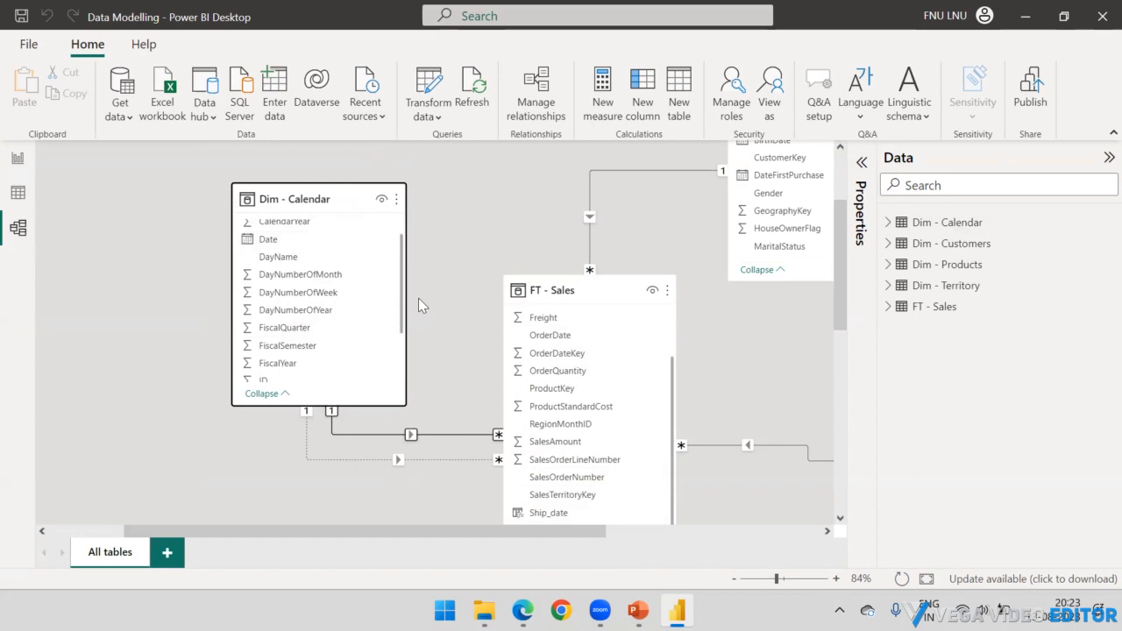
# Step: Create a calculated table with the formula Dim- Calender2 = 'Dim - Calendar'
pyautogui.click(362, 456)
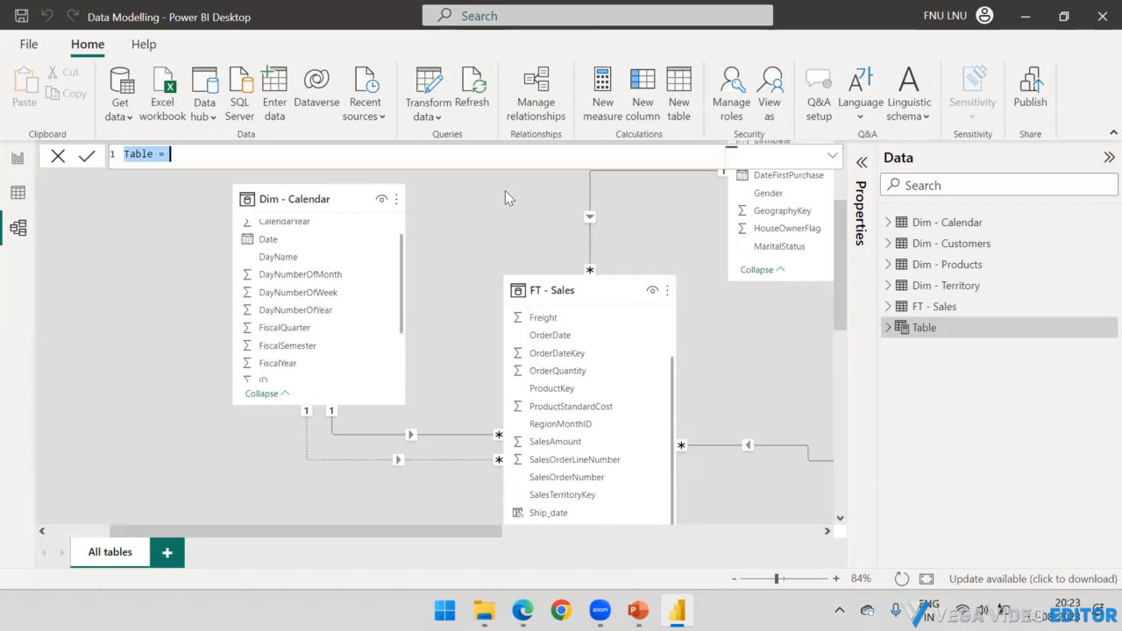
pyautogui.press('Left')
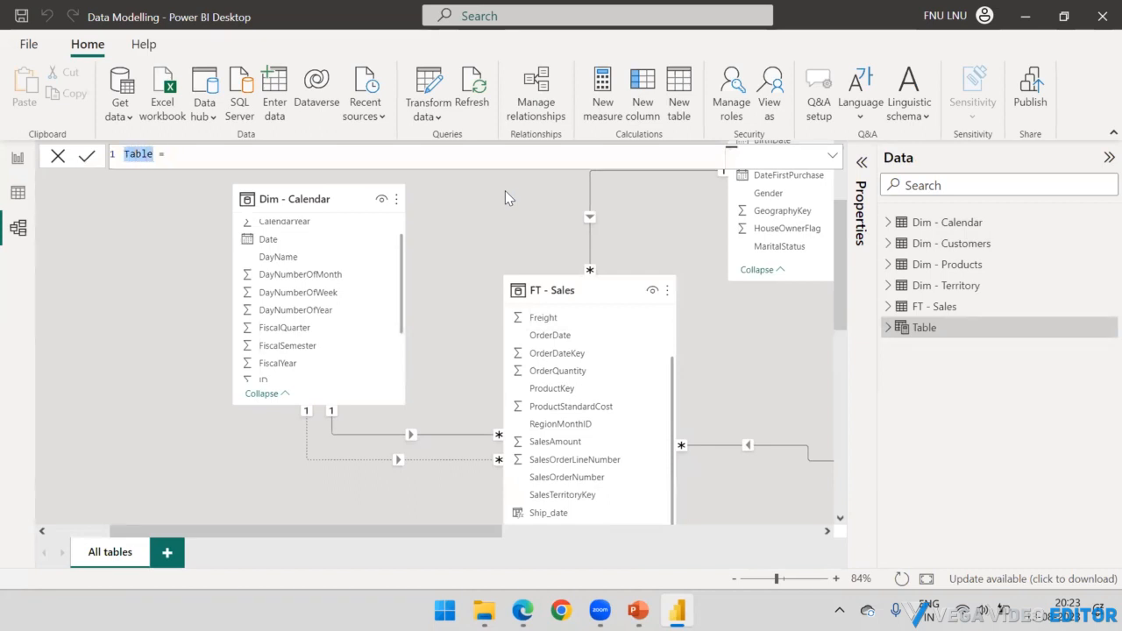
pyautogui.write('Dim- Calender2 = ')
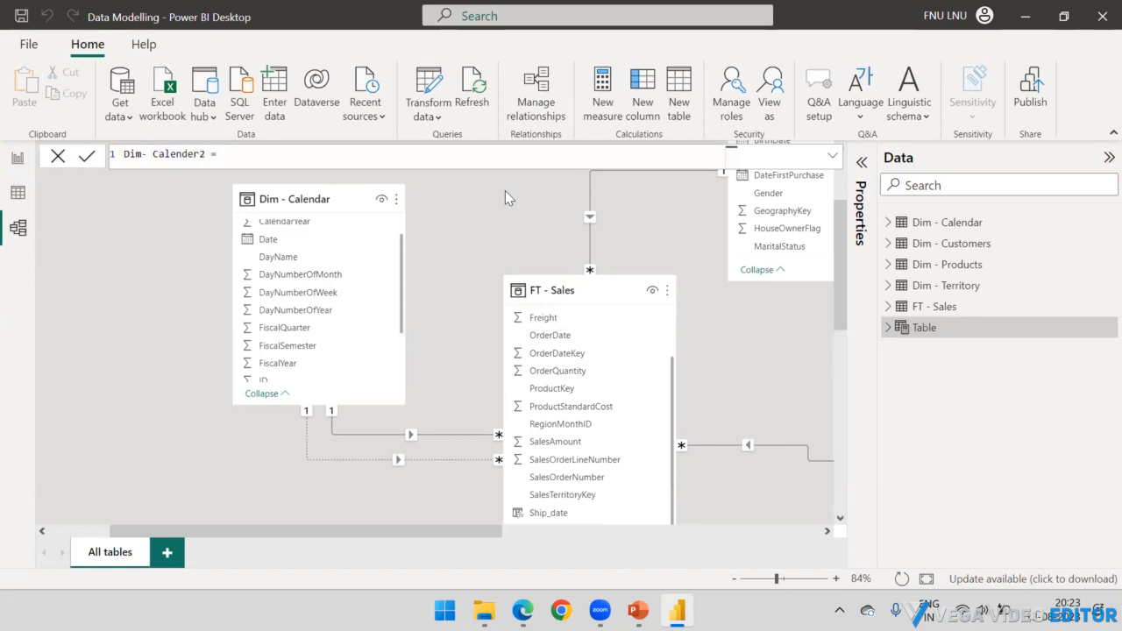
pyautogui.write('Dim')
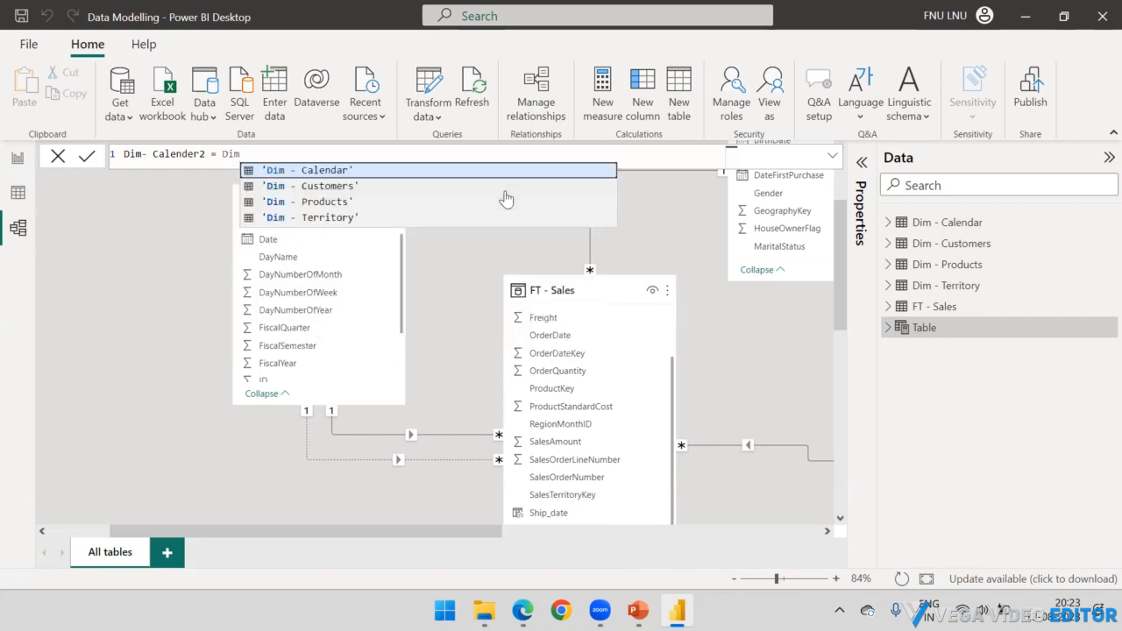
pyautogui.press('Down')
pyautogui.press('Up')
pyautogui.press('Tab')
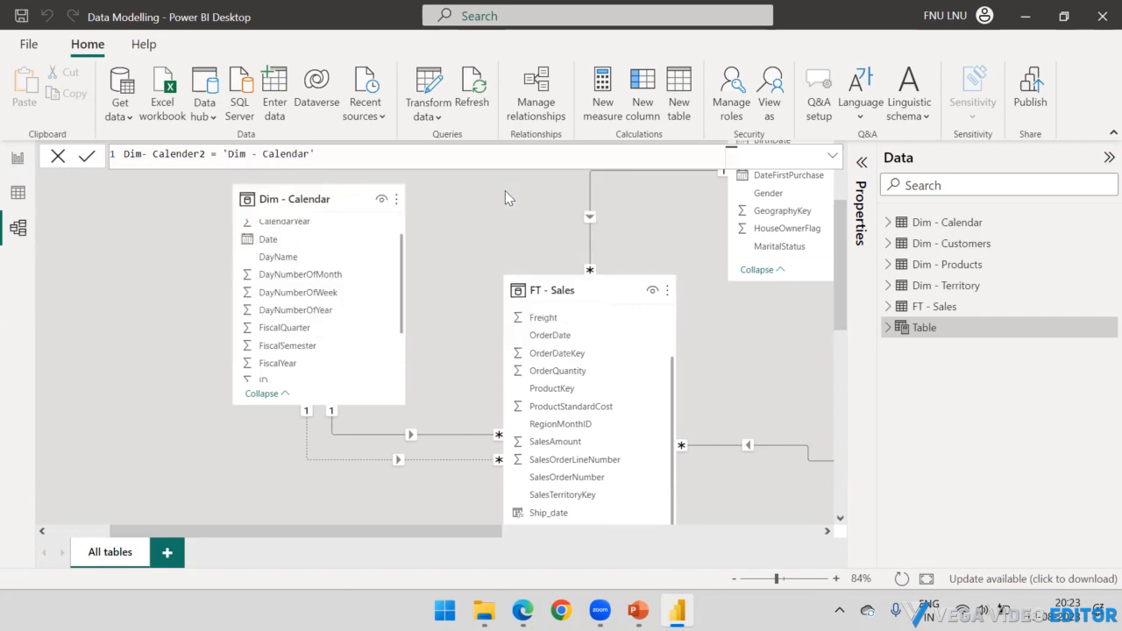
pyautogui.press('Return')
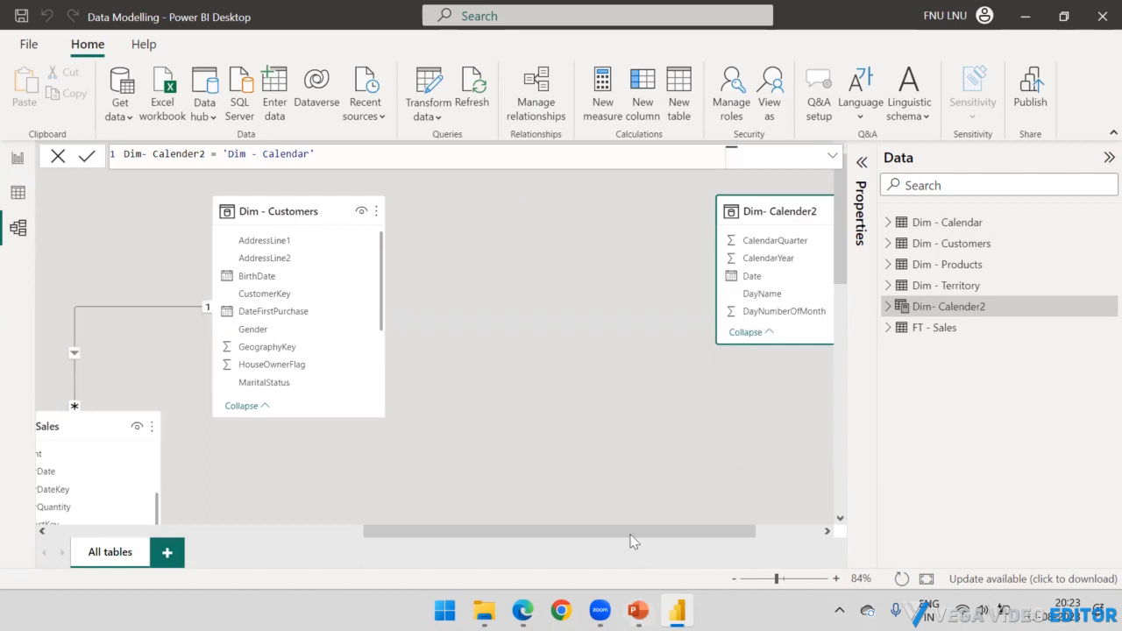
# Step: Move the Dim- Calender2 table in the diagram to below Dim - Calendar, beside FT - Sales
pyautogui.moveTo(624, 534); pyautogui.dragTo(609, 534)
pyautogui.moveTo(737, 234); pyautogui.dragTo(519, 413)
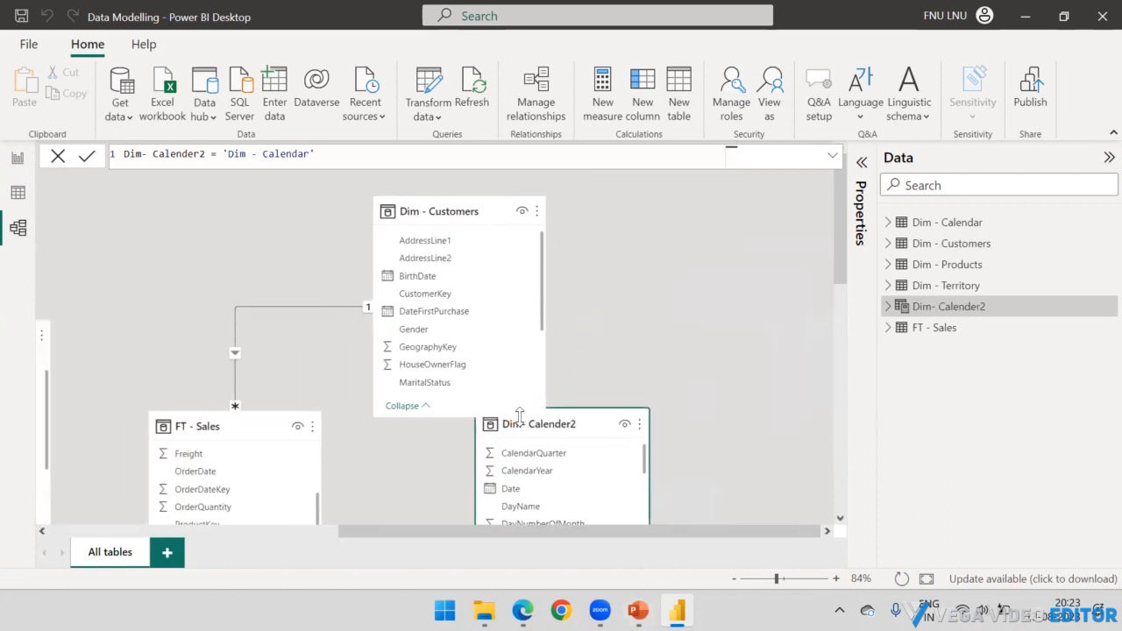
pyautogui.moveTo(446, 533); pyautogui.dragTo(376, 533)
pyautogui.scroll(-5, 383, 483)
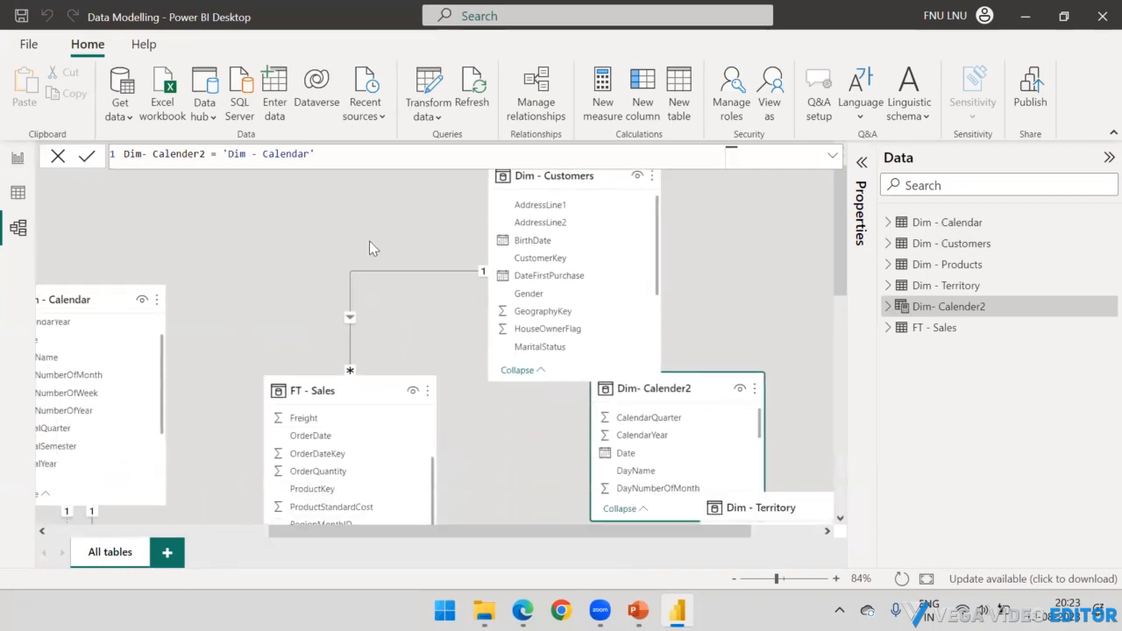
pyautogui.moveTo(685, 222); pyautogui.dragTo(148, 403)
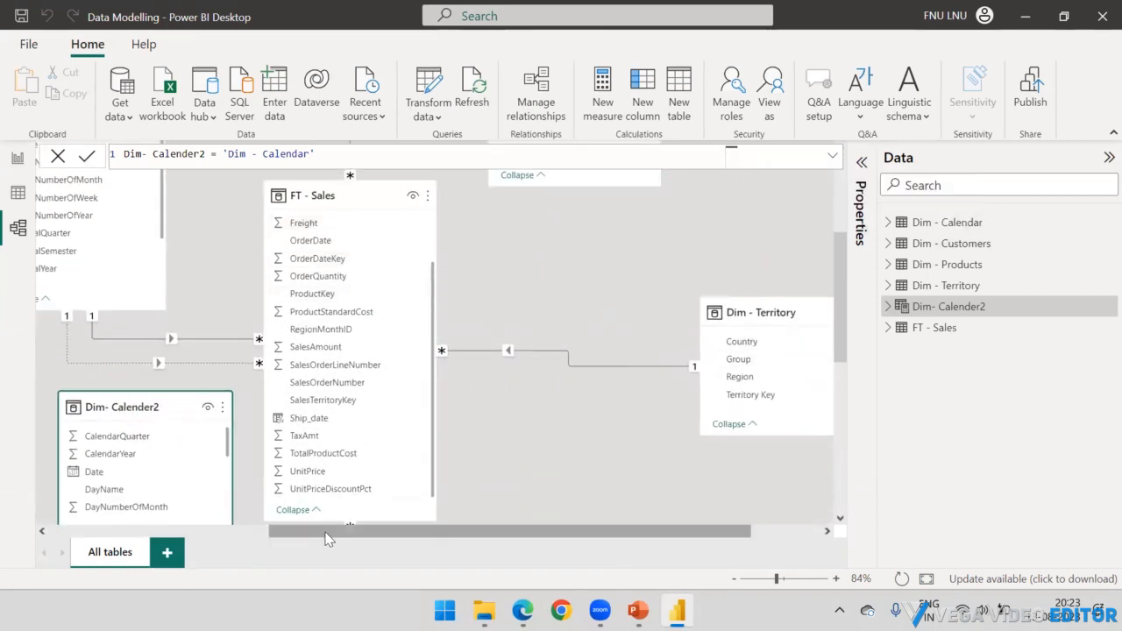
pyautogui.moveTo(319, 532); pyautogui.dragTo(156, 531)
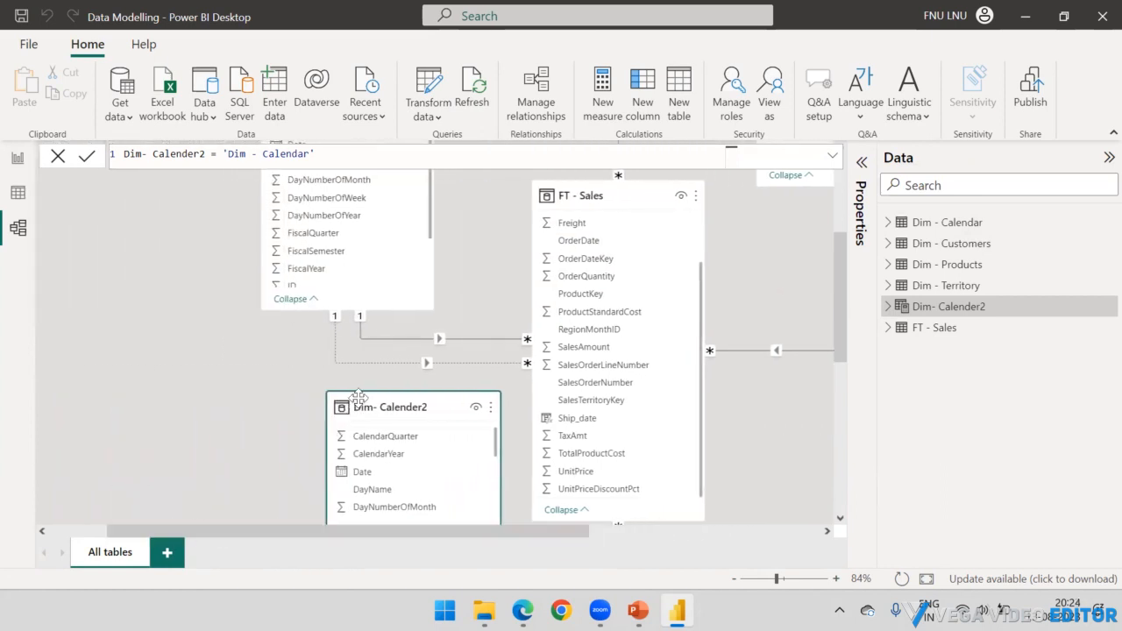
pyautogui.moveTo(356, 400); pyautogui.dragTo(201, 368)
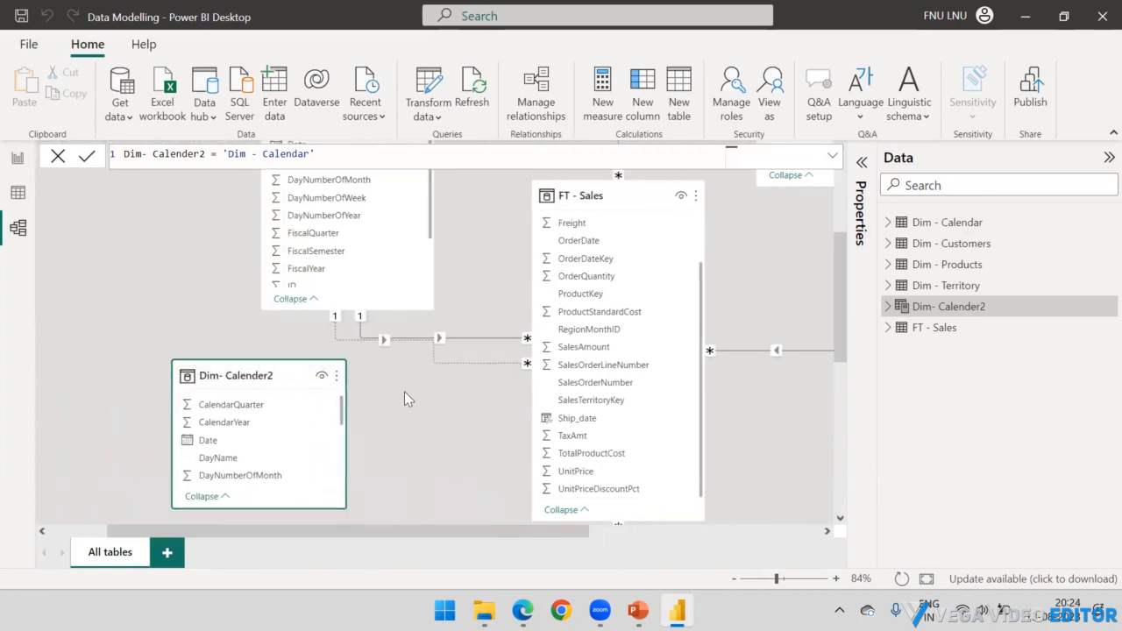
# Step: Change the inactive Ship_date relationship of FT - Sales to connect to the Date column of Dim- Calender2 and apply it
pyautogui.click(456, 363)
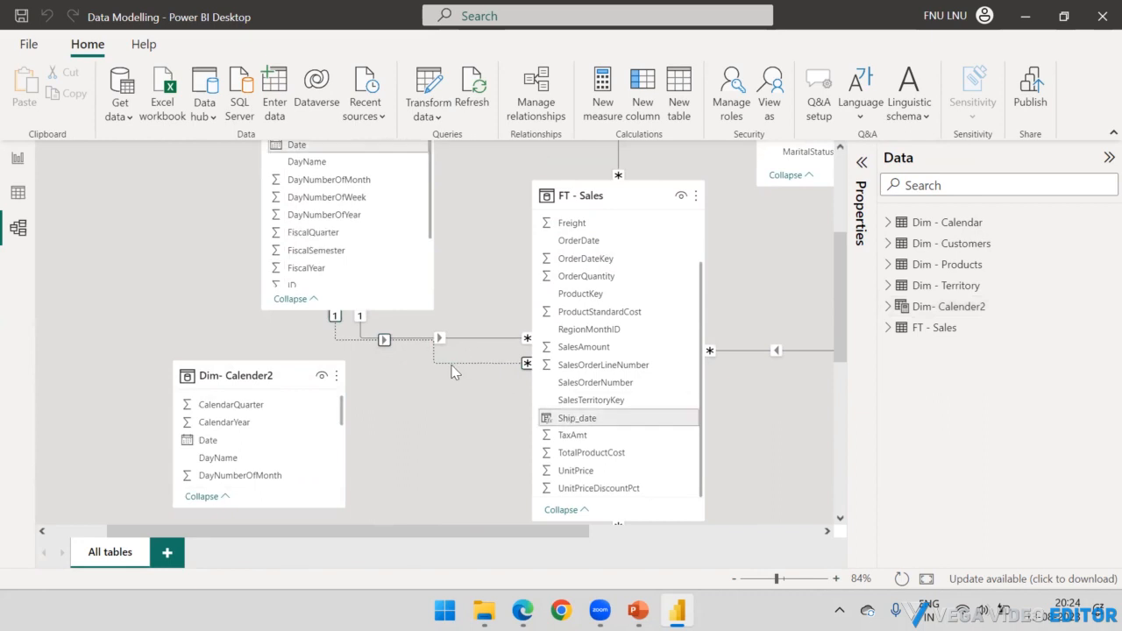
pyautogui.click(862, 162)
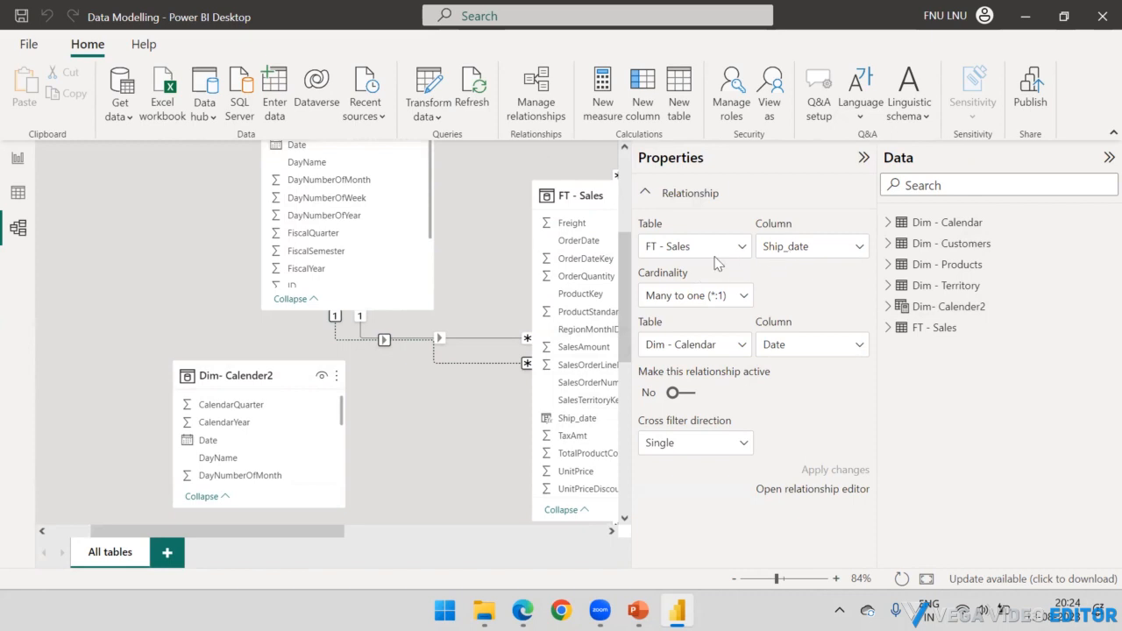
pyautogui.click(740, 346)
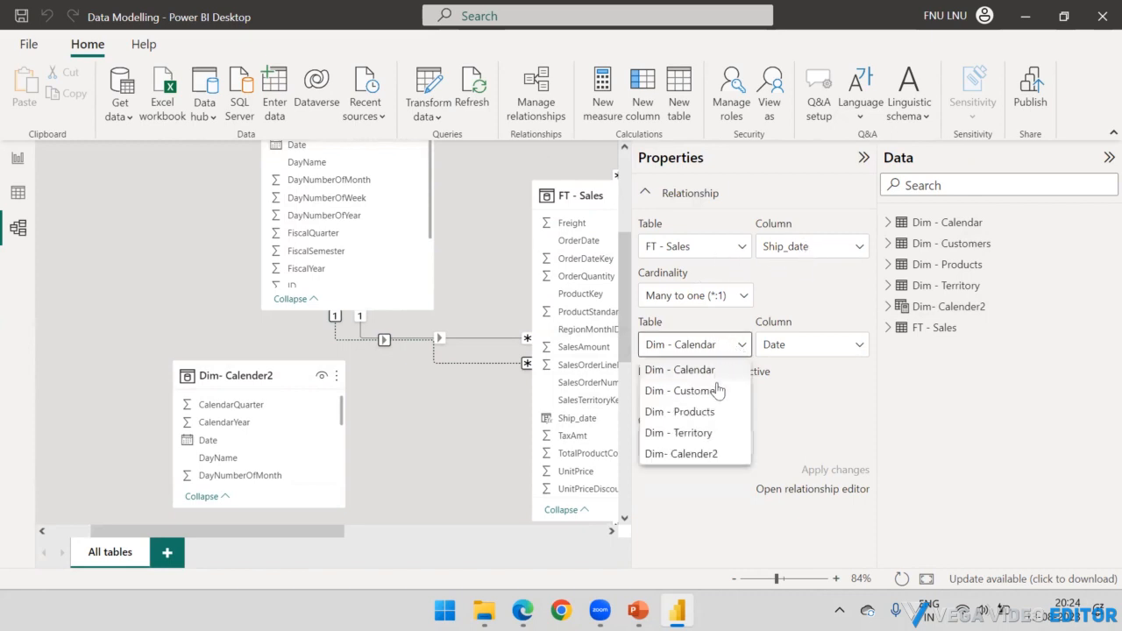
pyautogui.click(680, 454)
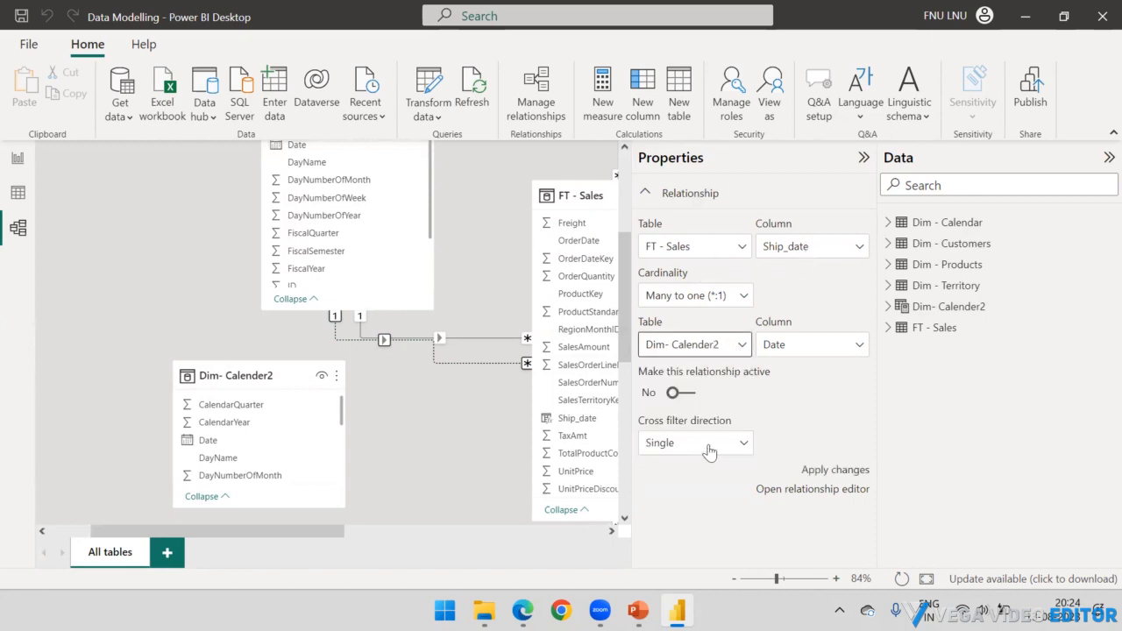
pyautogui.click(823, 472)
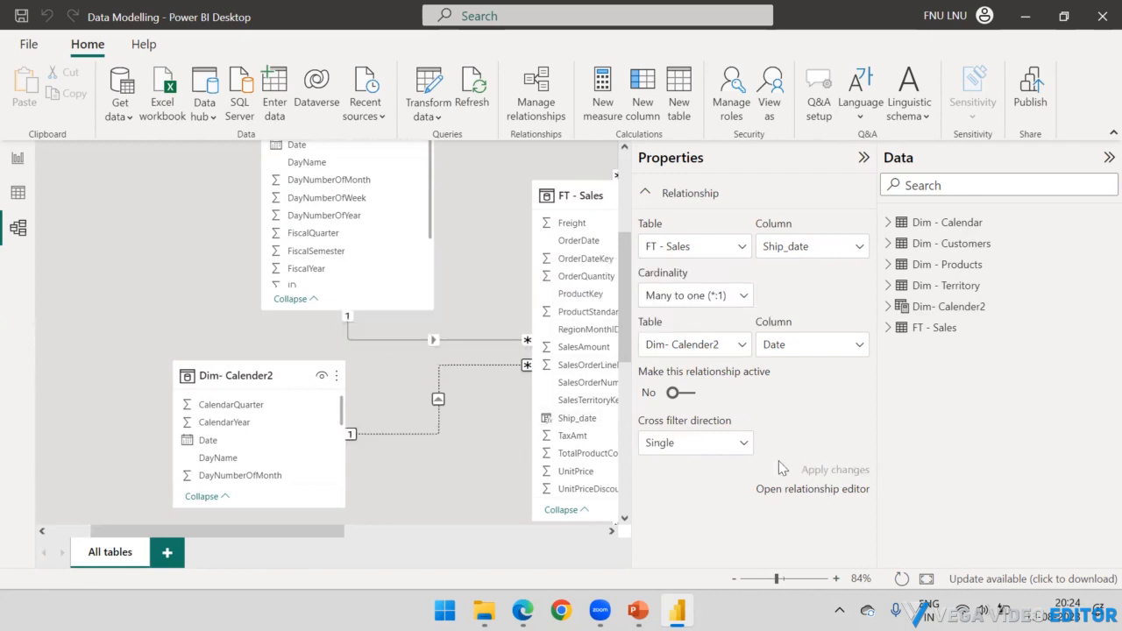
# Step: Make the relationship between FT - Sales Ship_date and Dim- Calender2 Date active, apply it and hide the relationship properties
pyautogui.click(683, 393)
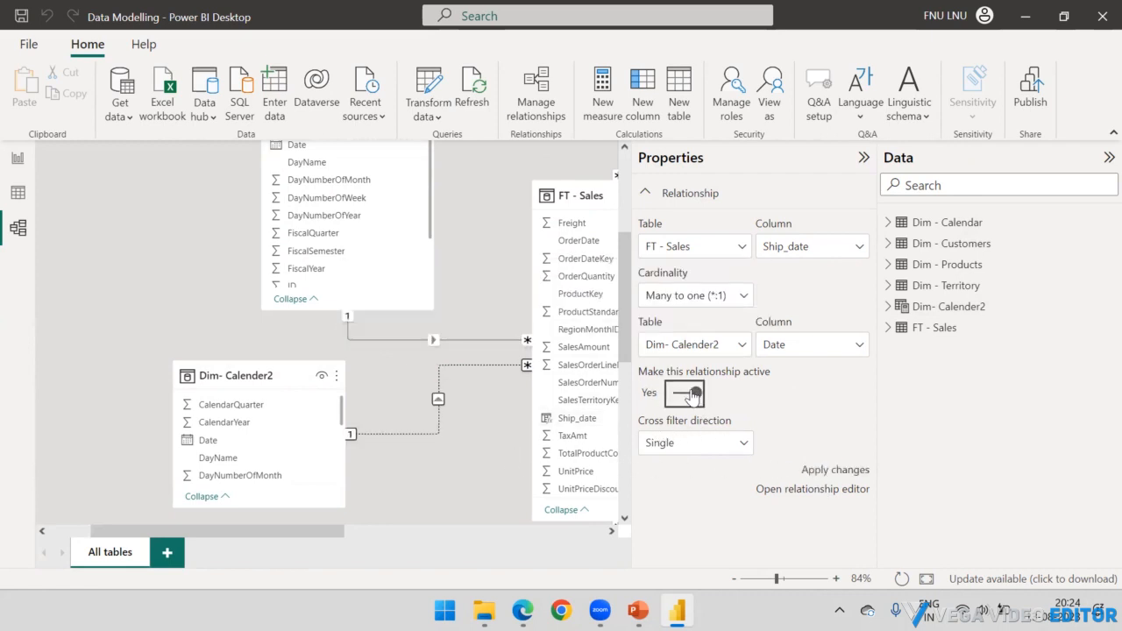
pyautogui.click(810, 474)
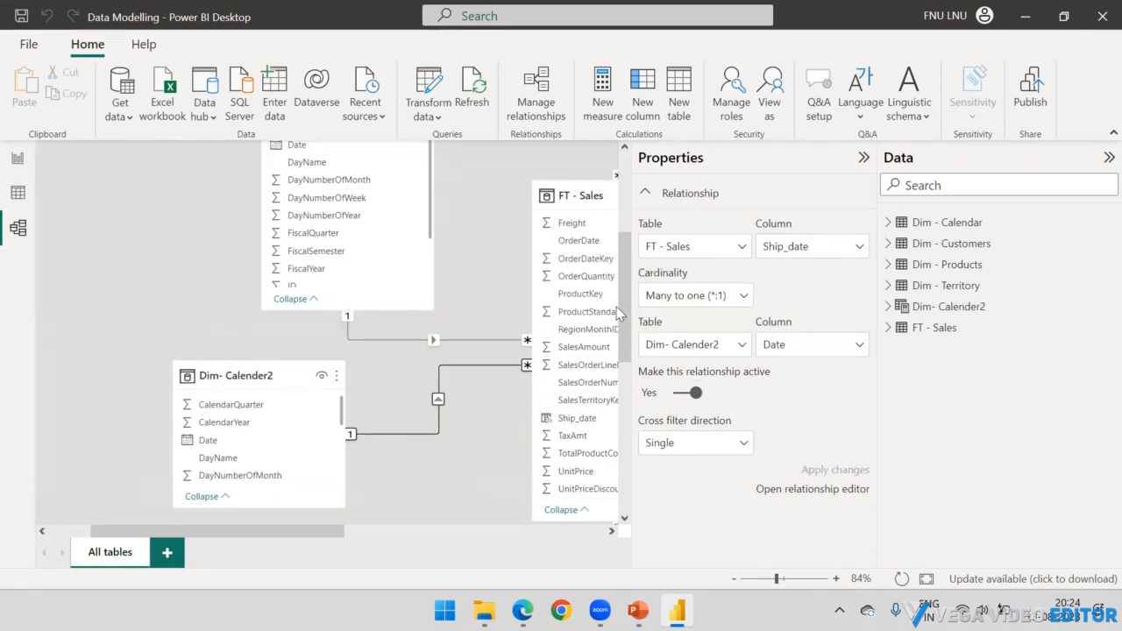
pyautogui.click(864, 157)
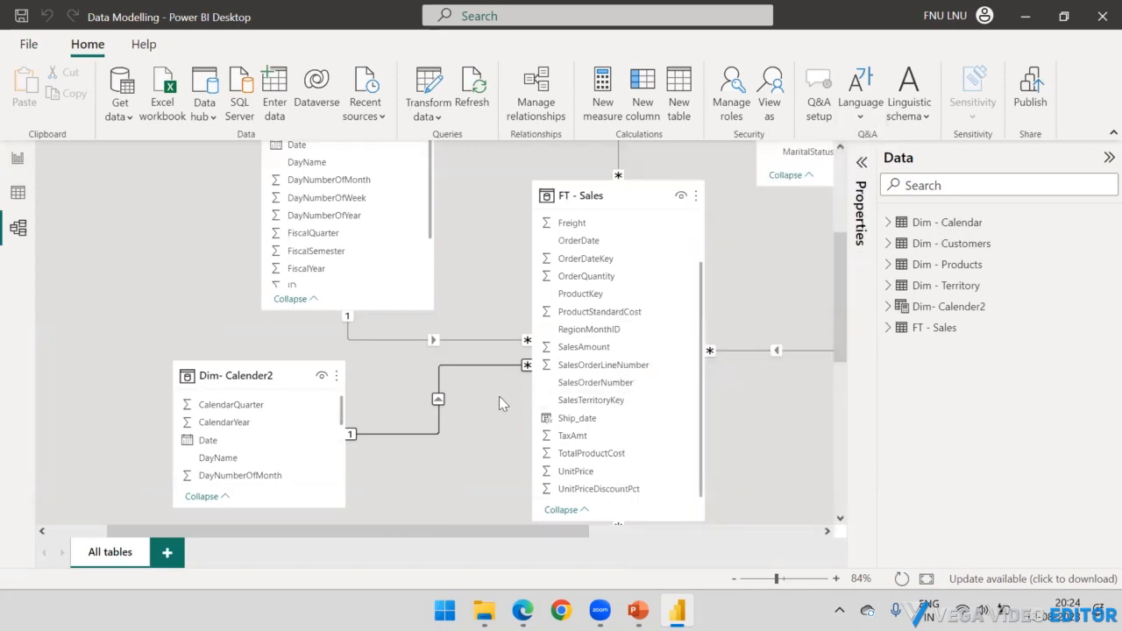
pyautogui.scroll(-3, 502, 279)
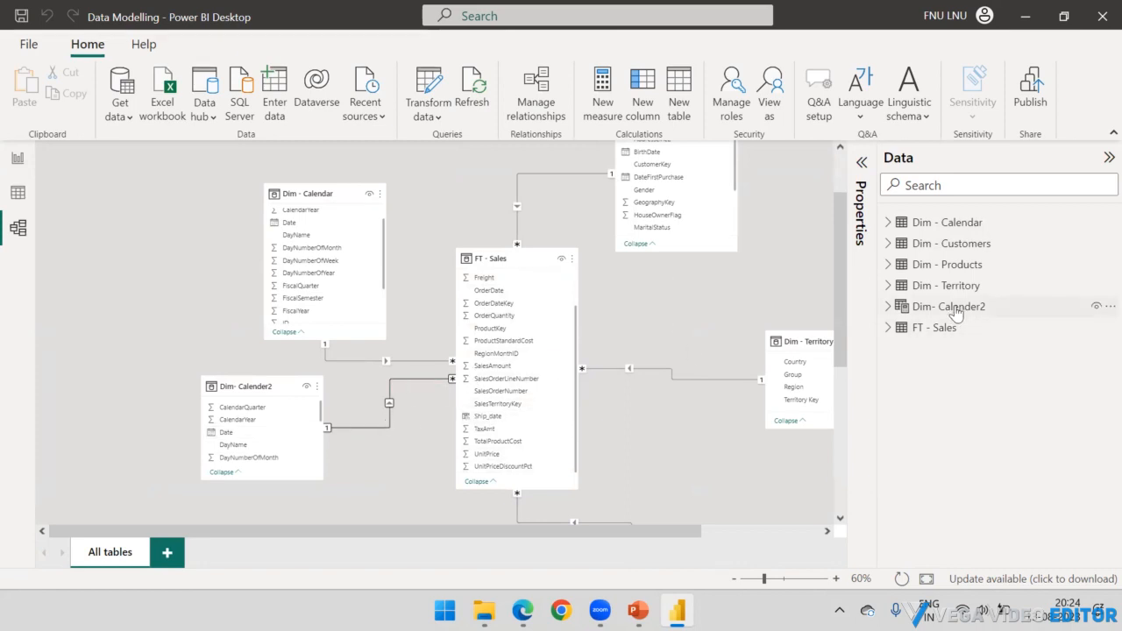
# Step: In the report, duplicate the yearly sales table visual beside the original and remove the Date field from the copy
pyautogui.click(18, 159)
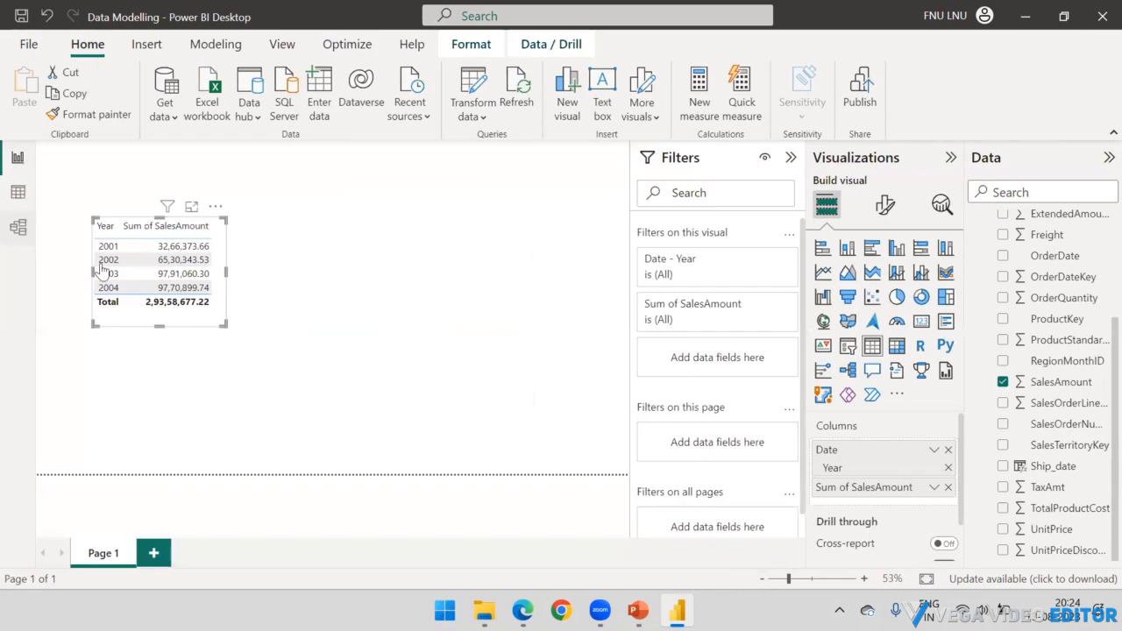
pyautogui.click(246, 231)
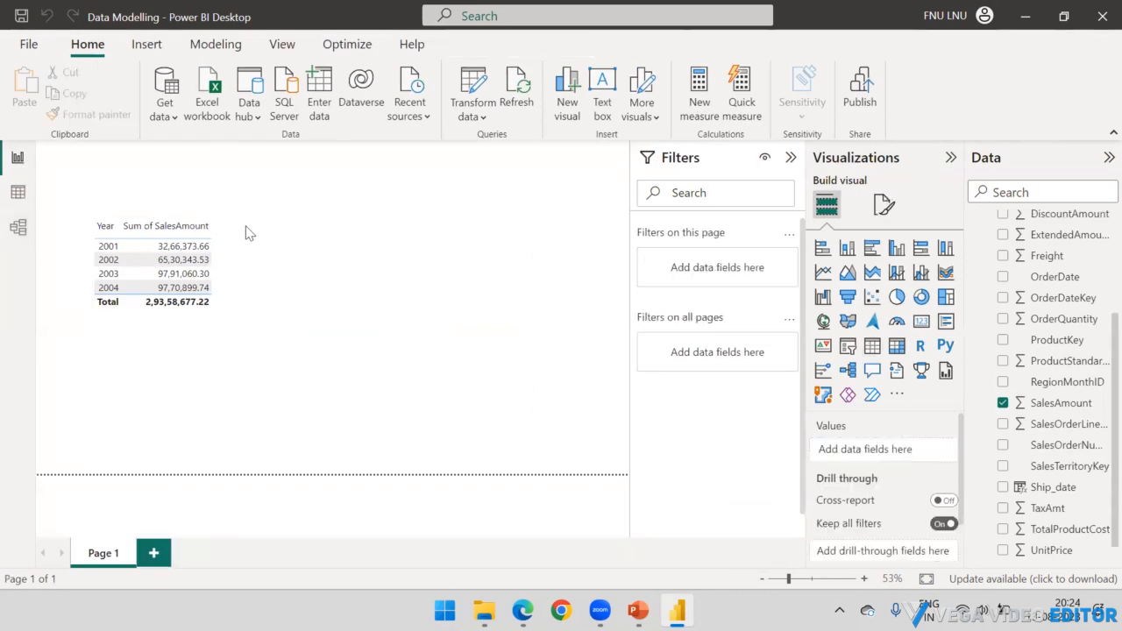
pyautogui.click(226, 233)
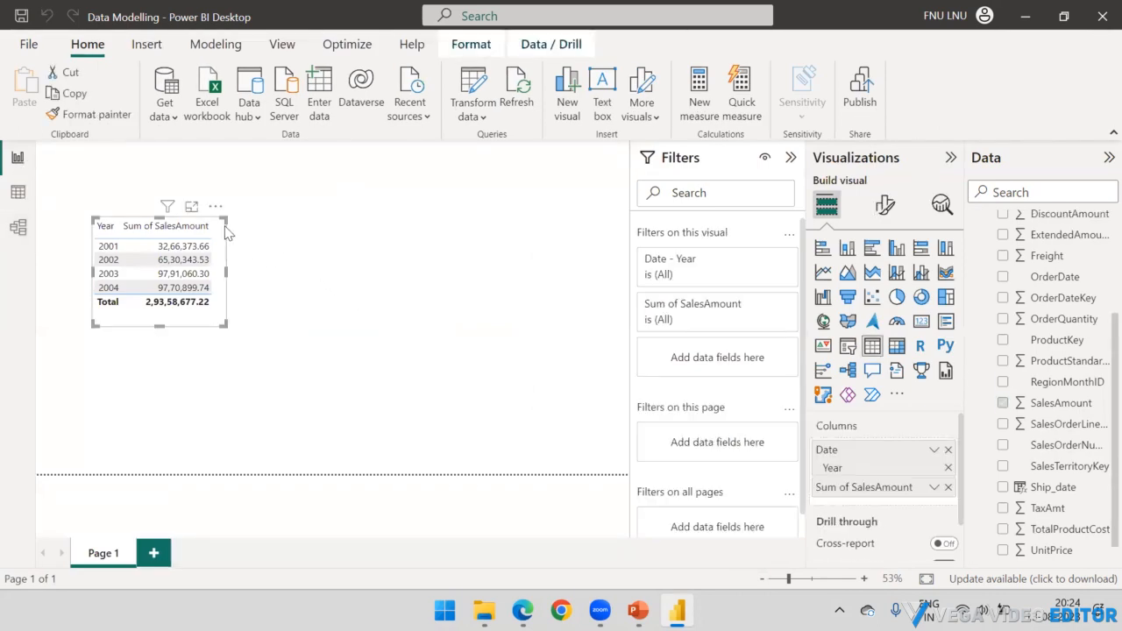
pyautogui.click(377, 286)
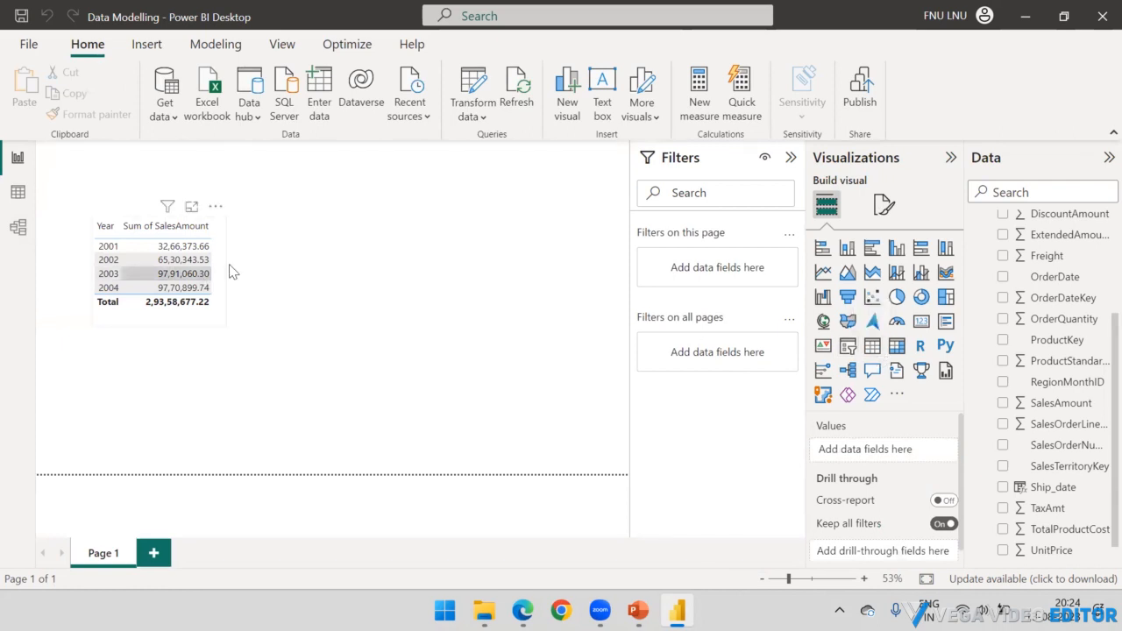
pyautogui.click(223, 219)
pyautogui.hotkey('ctrl', 'c')
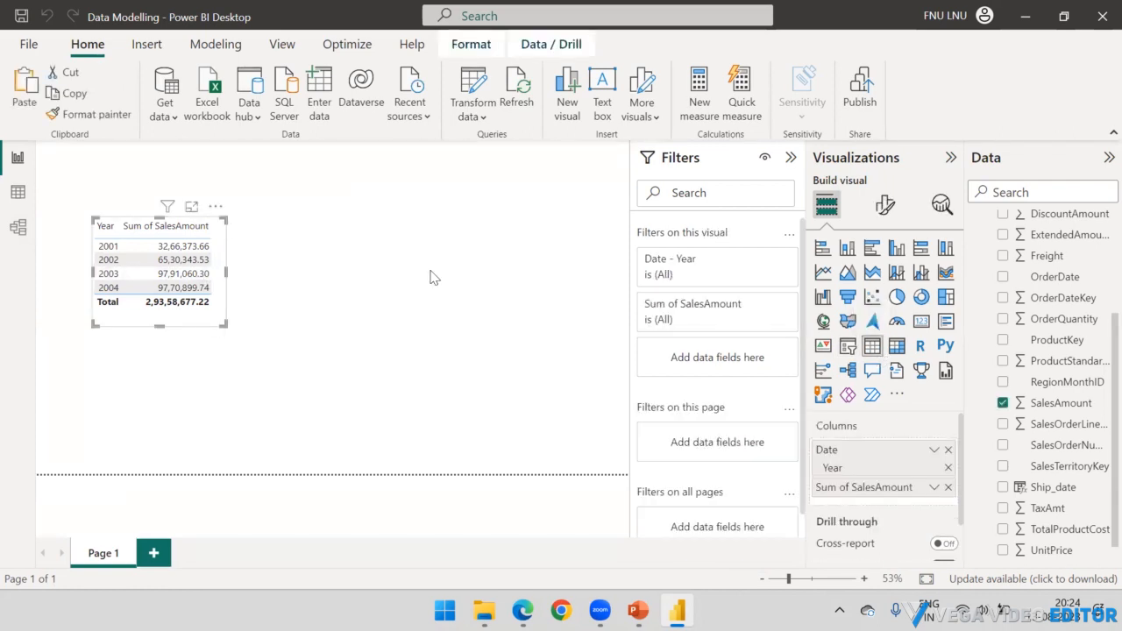
pyautogui.click(430, 275)
pyautogui.hotkey('ctrl', 'v')
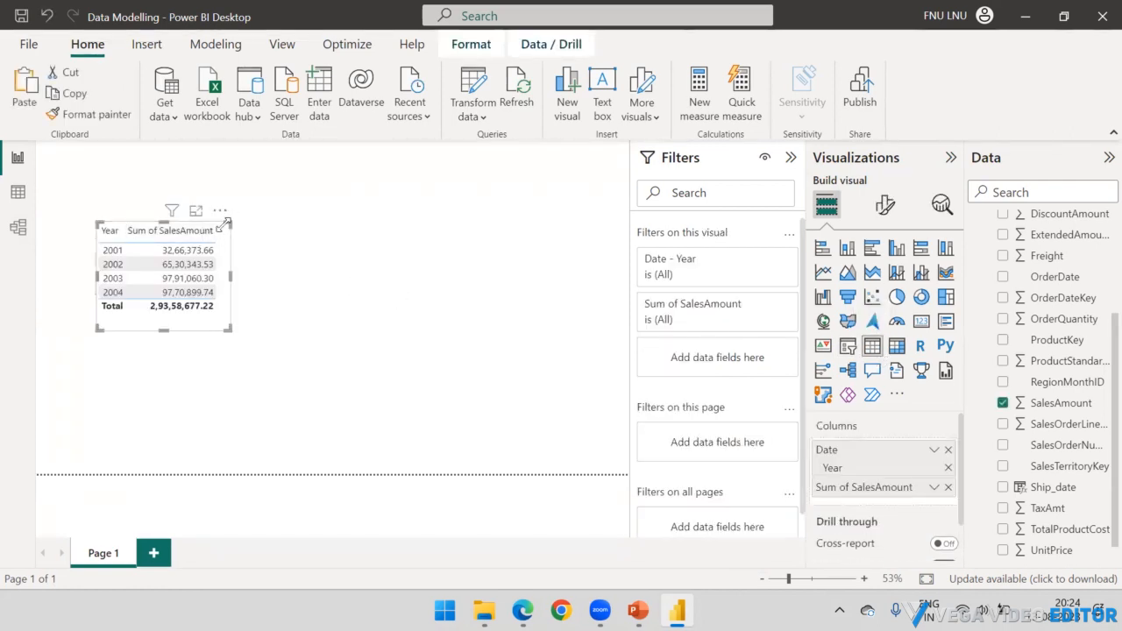
pyautogui.moveTo(224, 230); pyautogui.dragTo(383, 220)
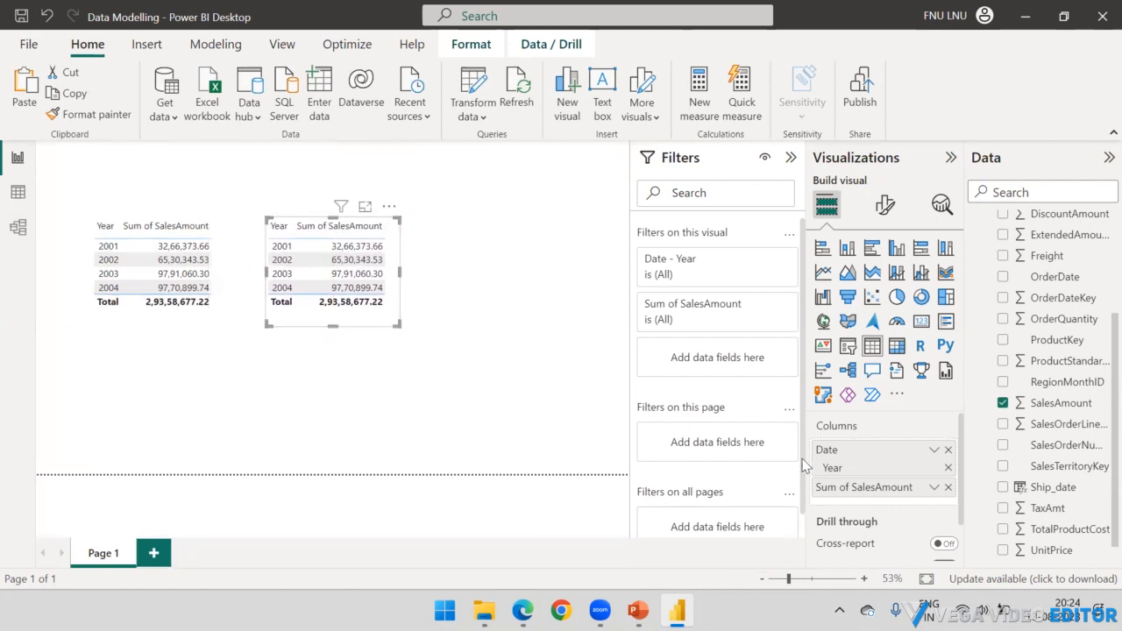
pyautogui.click(948, 450)
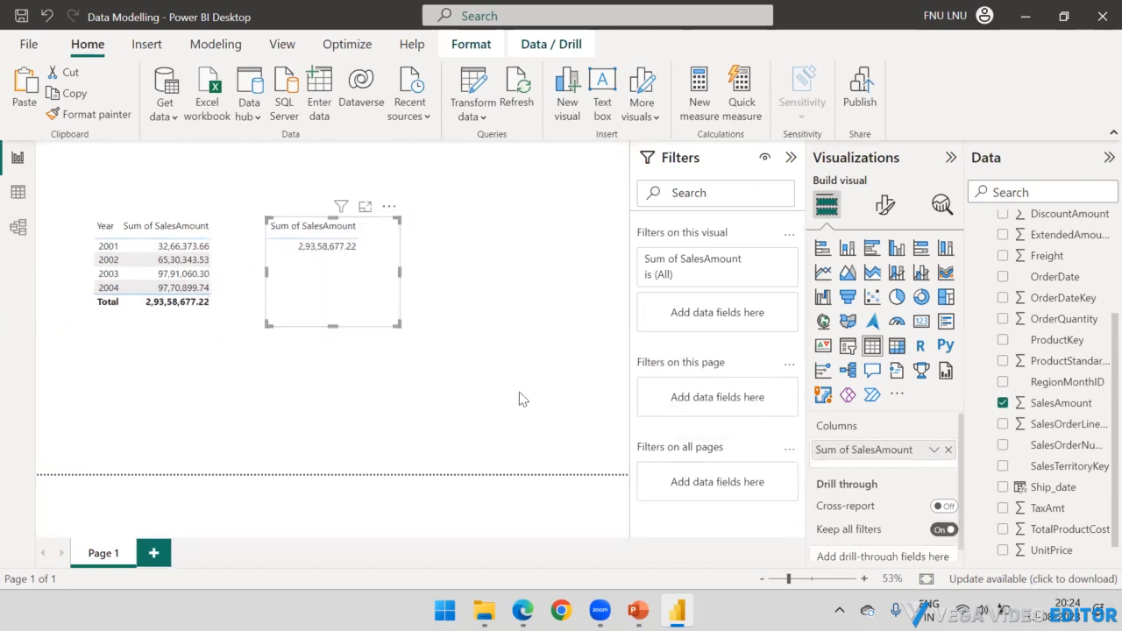
# Step: Add the Year level of the Dim- Calender2 Date hierarchy to the duplicated sales table visual
pyautogui.scroll(5, 1023, 377)
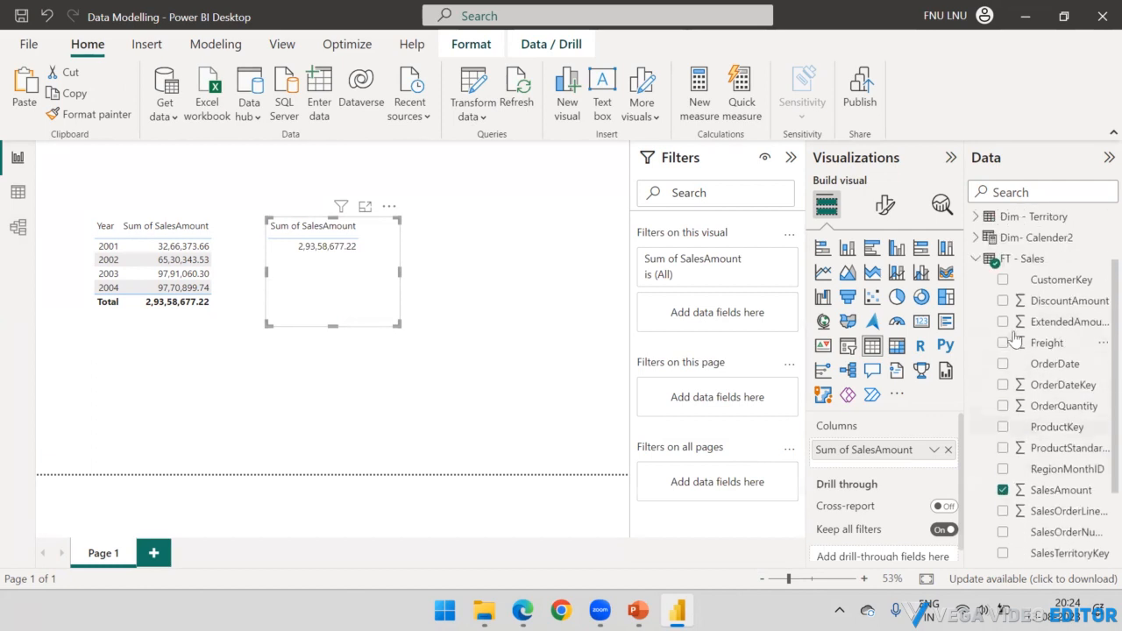
pyautogui.click(984, 288)
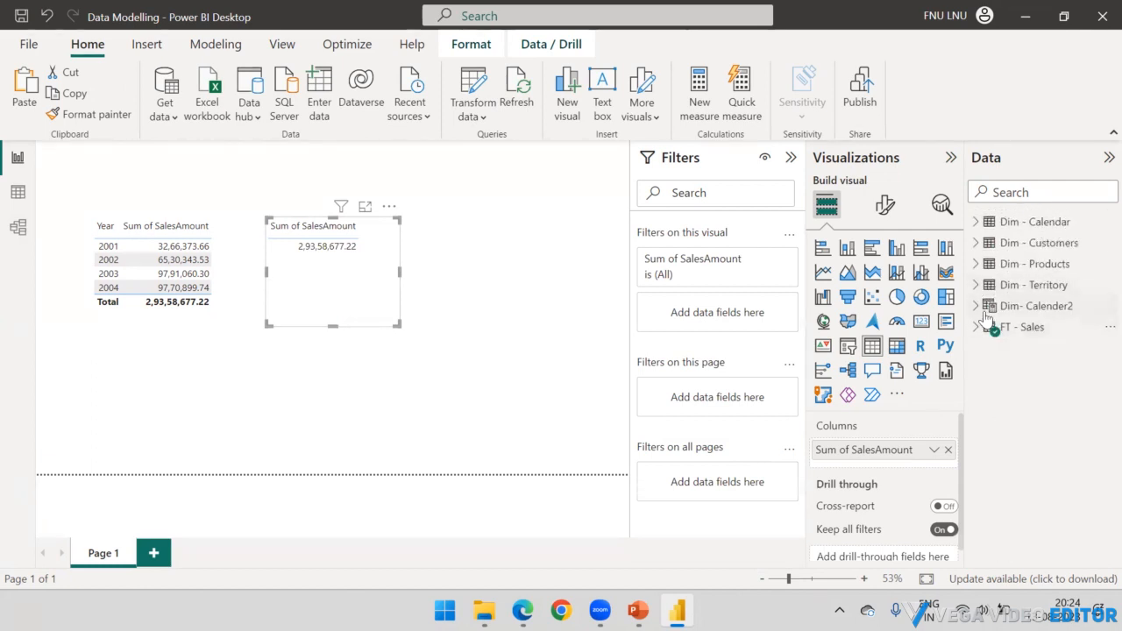
pyautogui.click(981, 308)
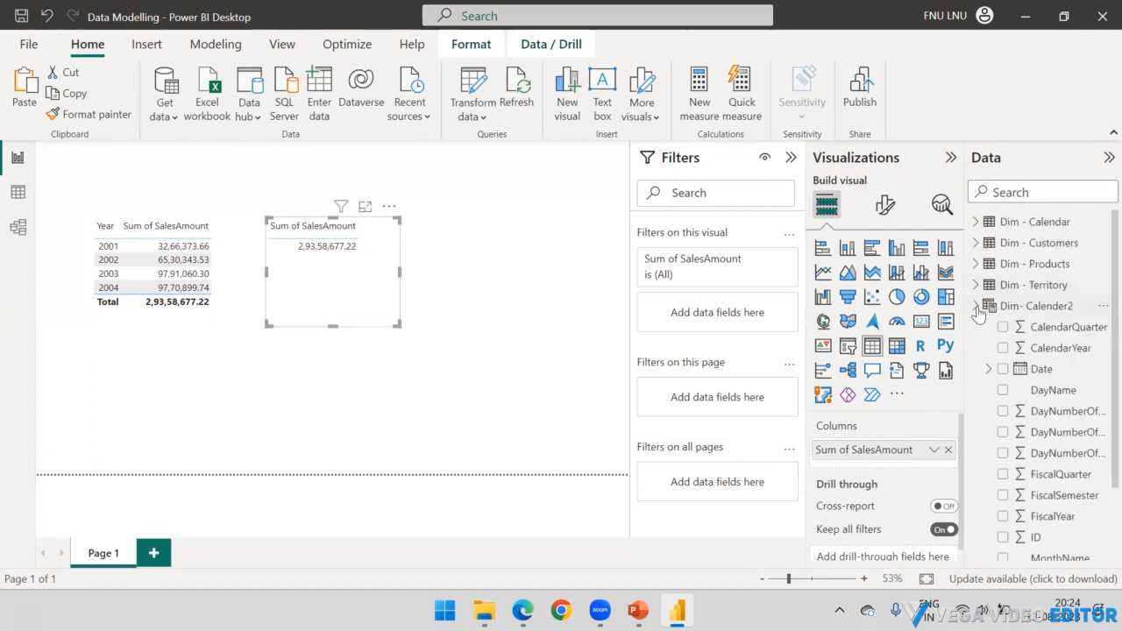
pyautogui.click(989, 369)
pyautogui.click(1002, 391)
pyautogui.moveTo(1055, 421); pyautogui.dragTo(497, 275)
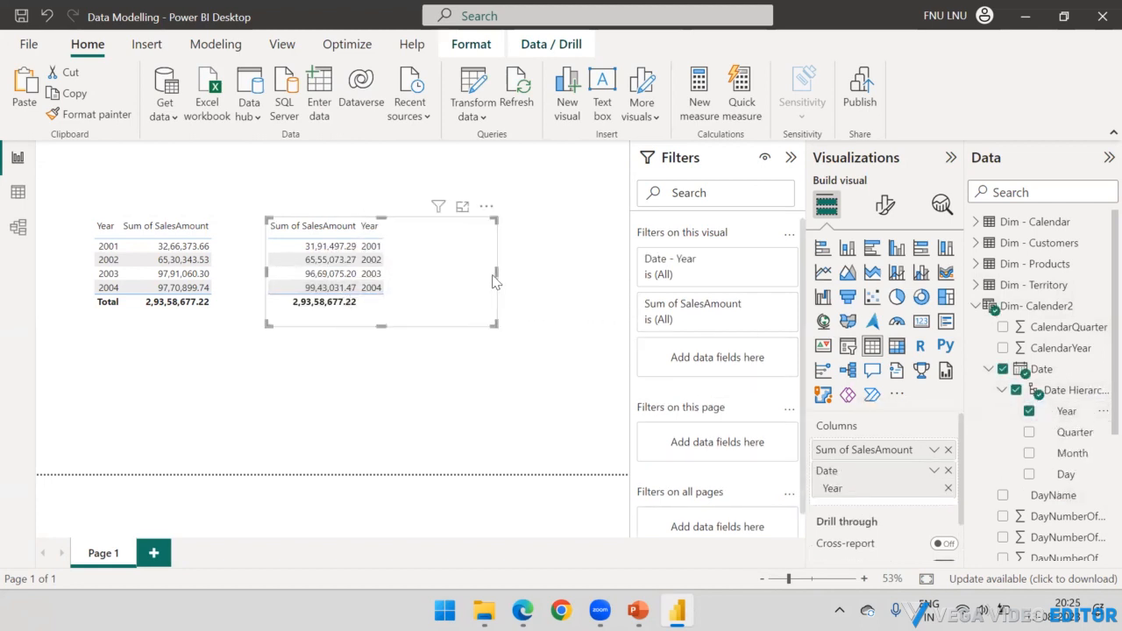
# Step: Place Year before Sum of SalesAmount in the duplicated table and narrow the visual to fit its columns
pyautogui.moveTo(849, 452); pyautogui.dragTo(844, 503)
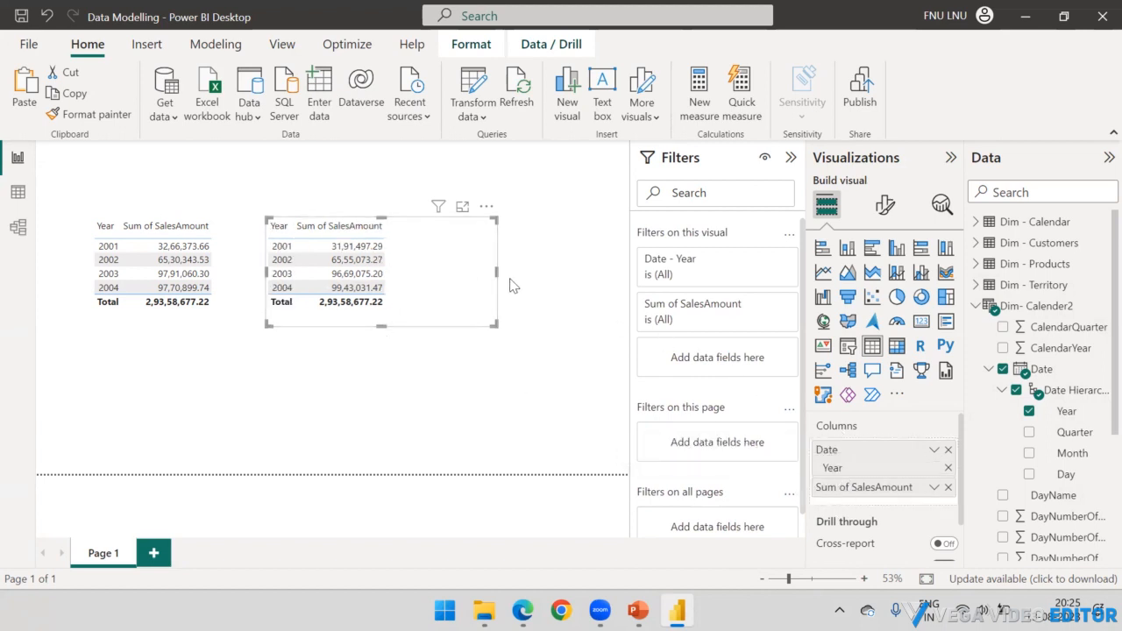
pyautogui.moveTo(497, 270); pyautogui.dragTo(409, 274)
pyautogui.click(516, 251)
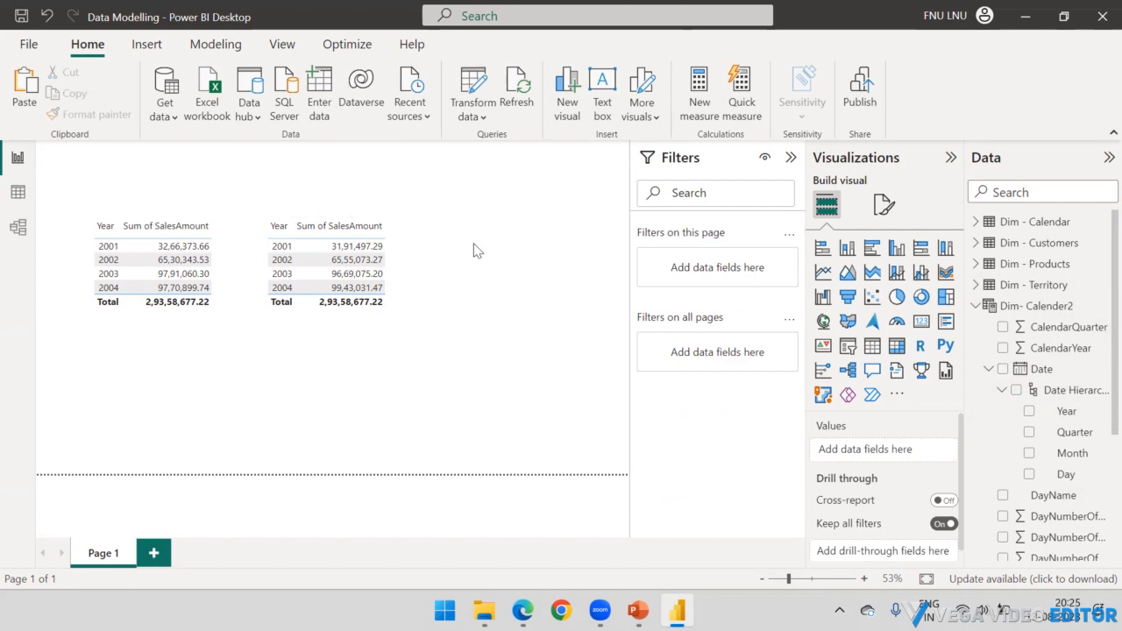
# Step: Compare the fields of the two yearly sales tables and consult the PowerPoint slide on working with inactive relationships
pyautogui.click(156, 224)
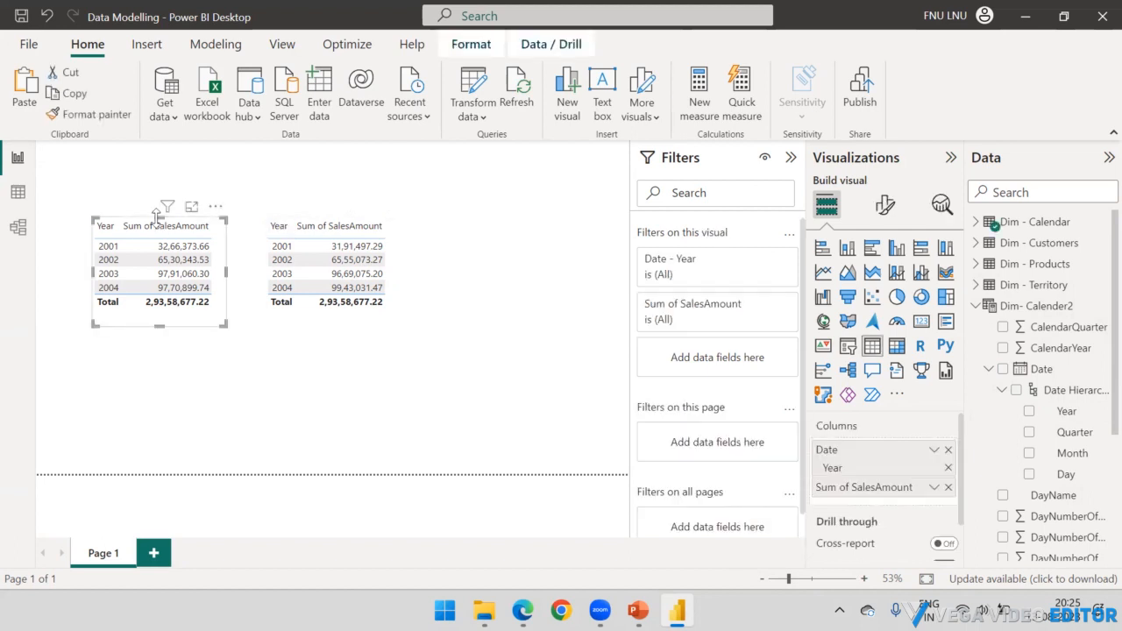
pyautogui.click(279, 222)
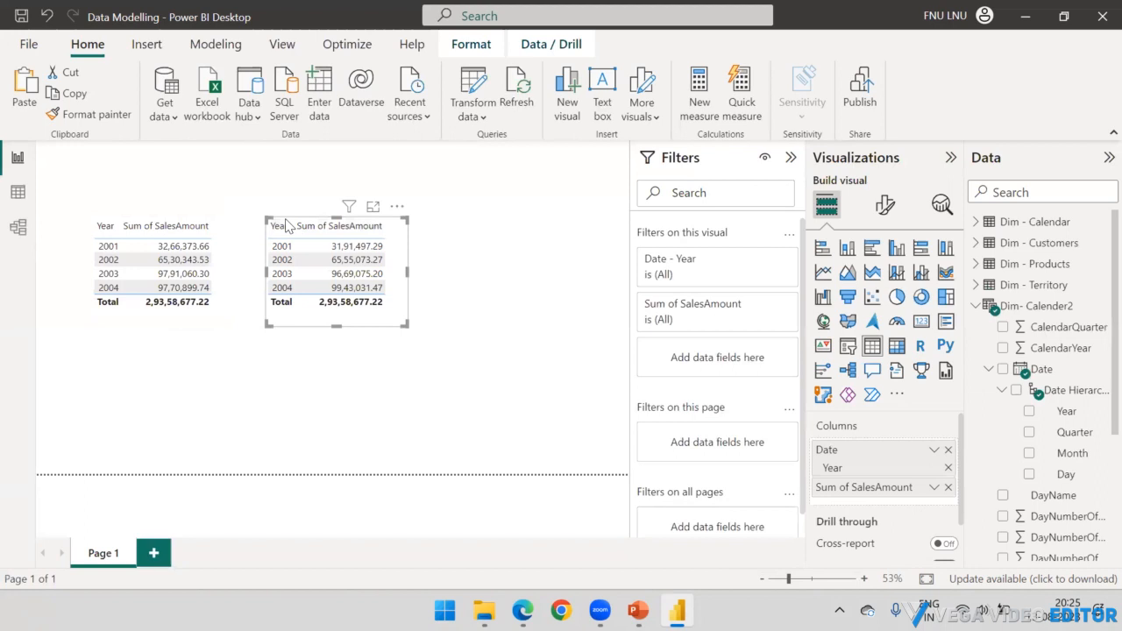
pyautogui.click(482, 293)
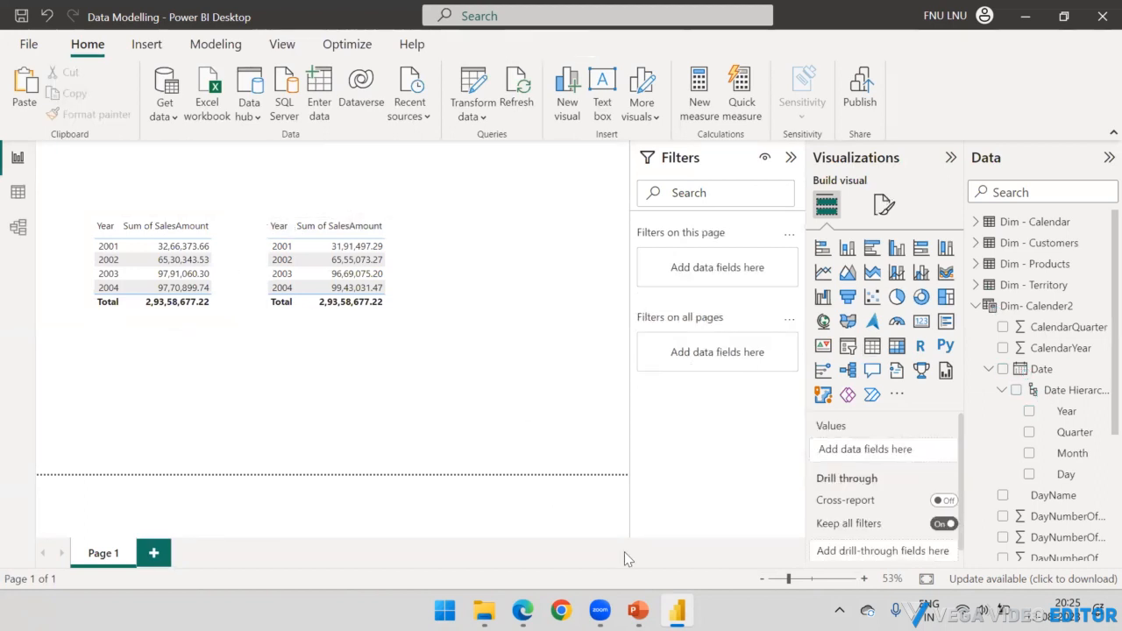
pyautogui.click(638, 608)
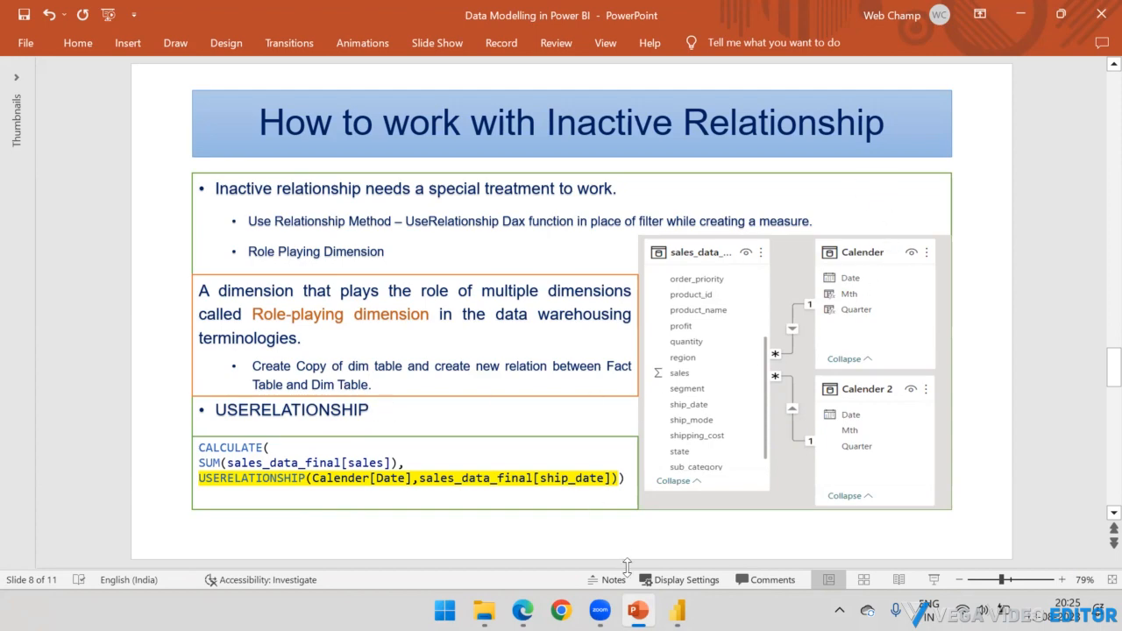
pyautogui.click(676, 607)
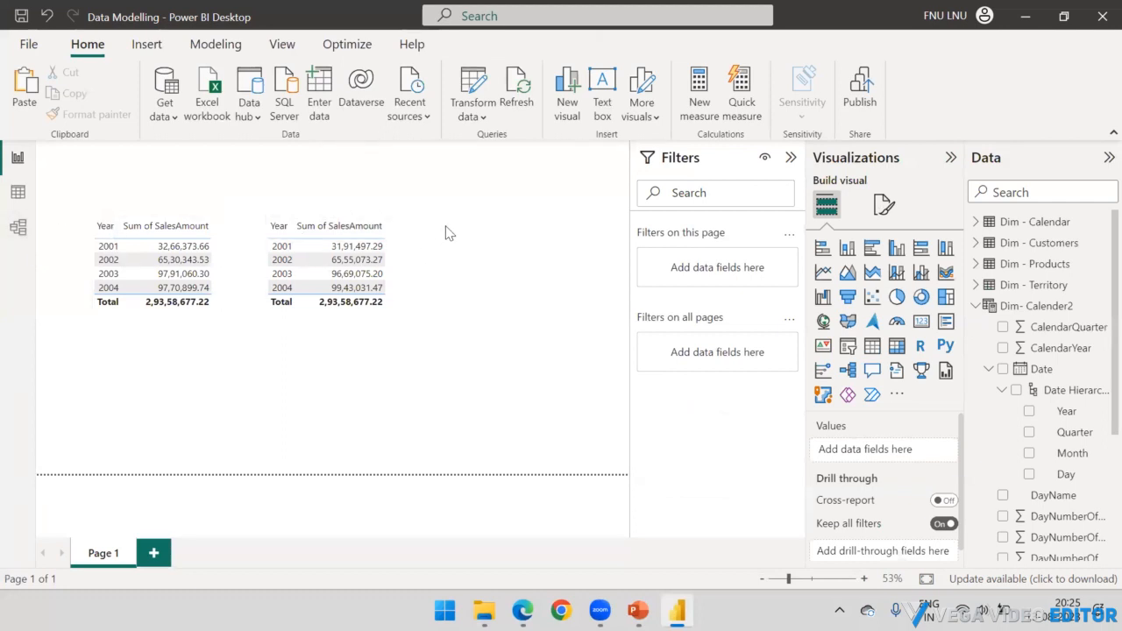
# Step: Duplicate the Dim- Calender2 yearly sales table, place the copy to its right, and collapse the Dim- Calender2 field list
pyautogui.click(399, 229)
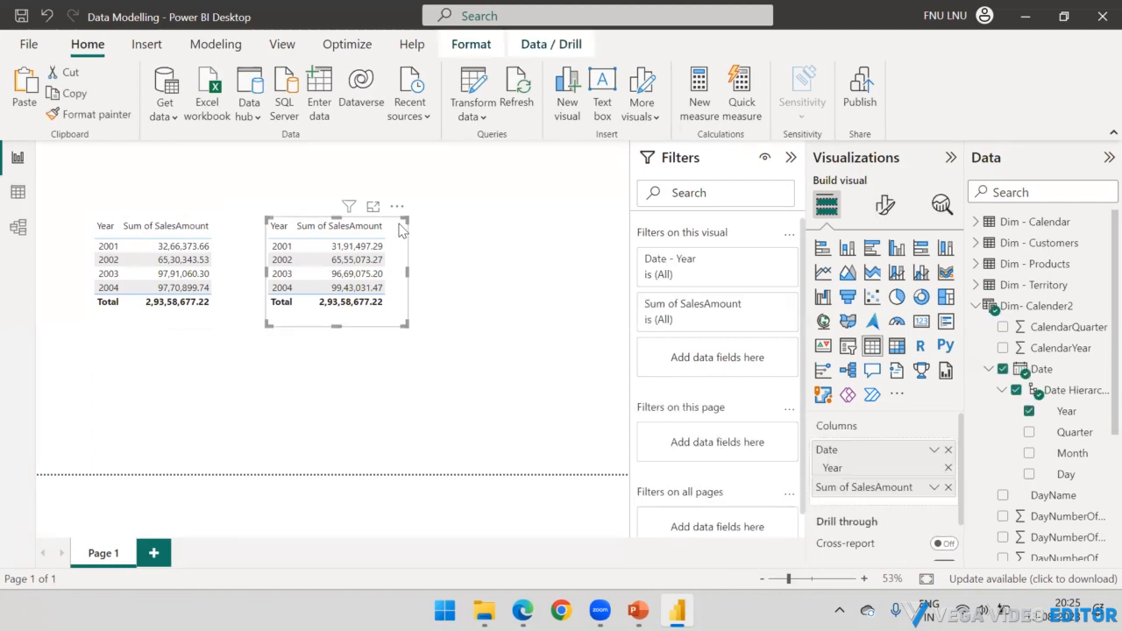
pyautogui.click(257, 395)
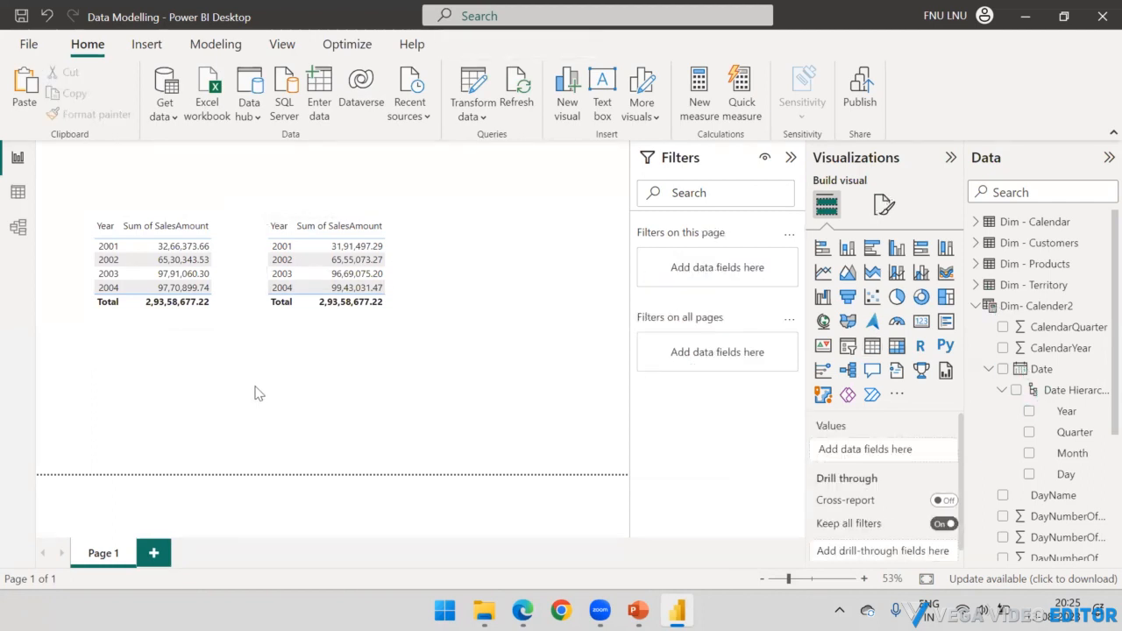
pyautogui.click(325, 309)
pyautogui.moveTo(396, 230); pyautogui.dragTo(537, 230)
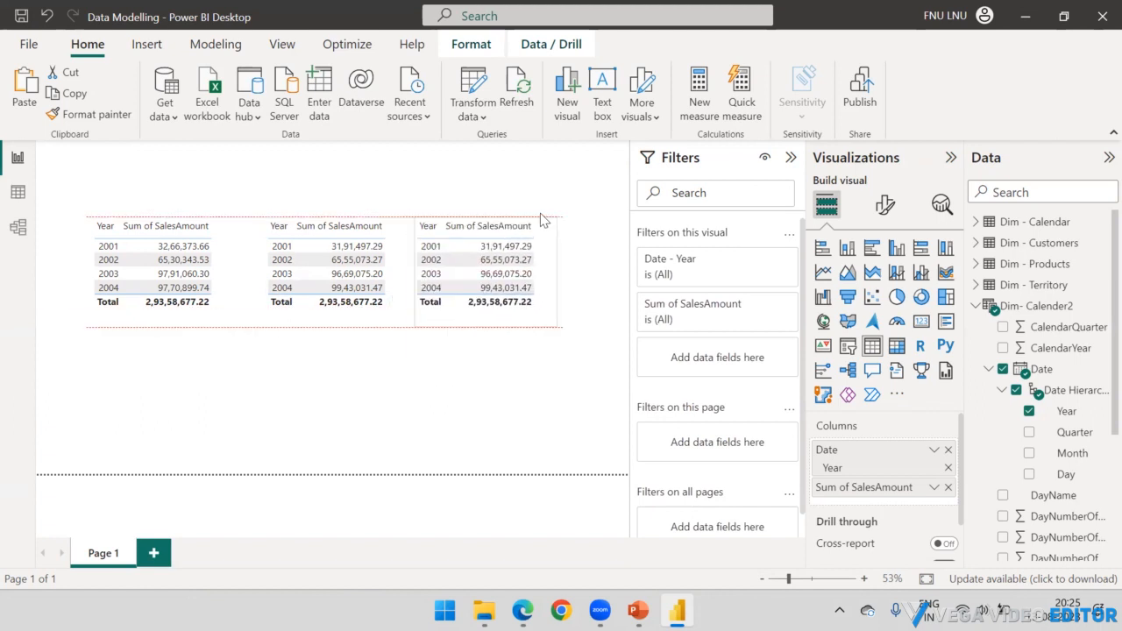
pyautogui.click(976, 306)
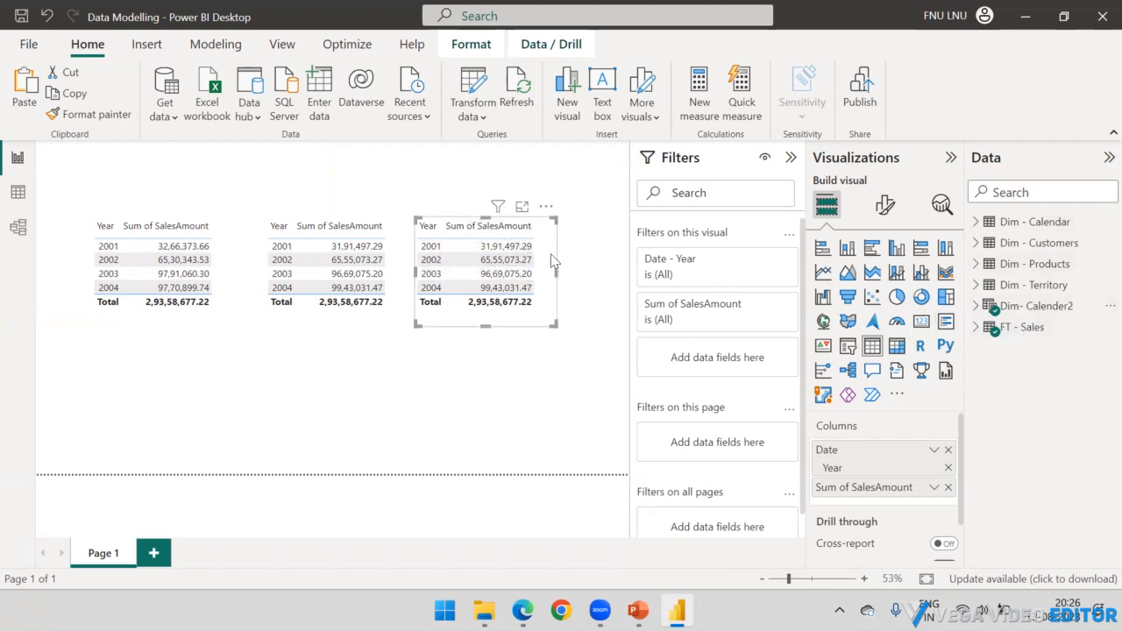
# Step: Check in the model diagram how both calendar tables relate to FT - Sales, and return to the report
pyautogui.click(17, 229)
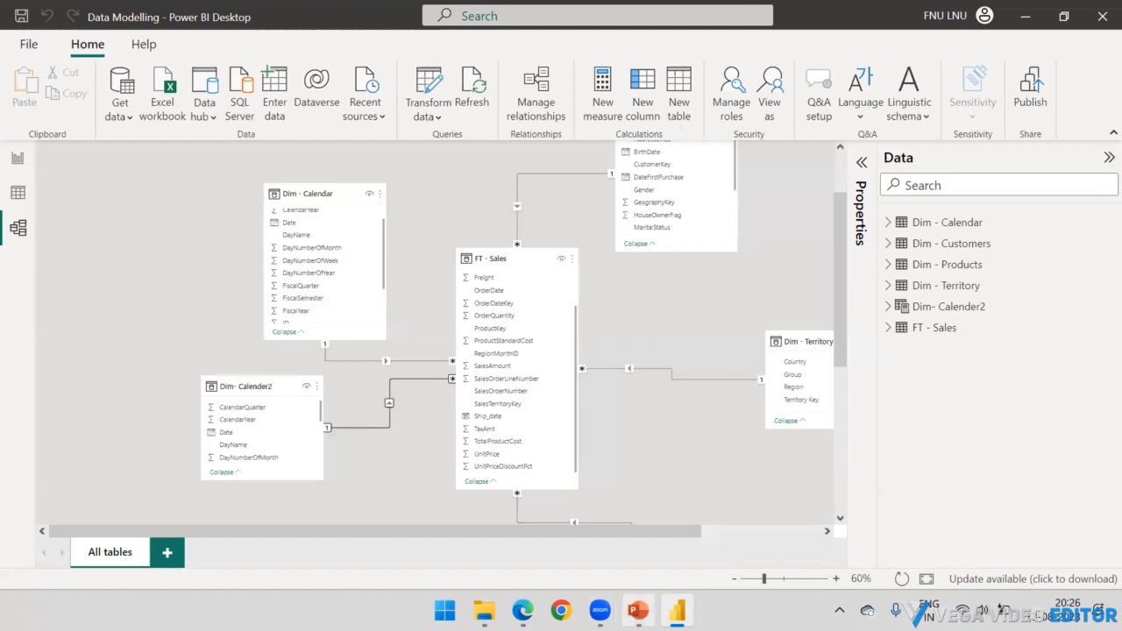
pyautogui.moveTo(636, 610)
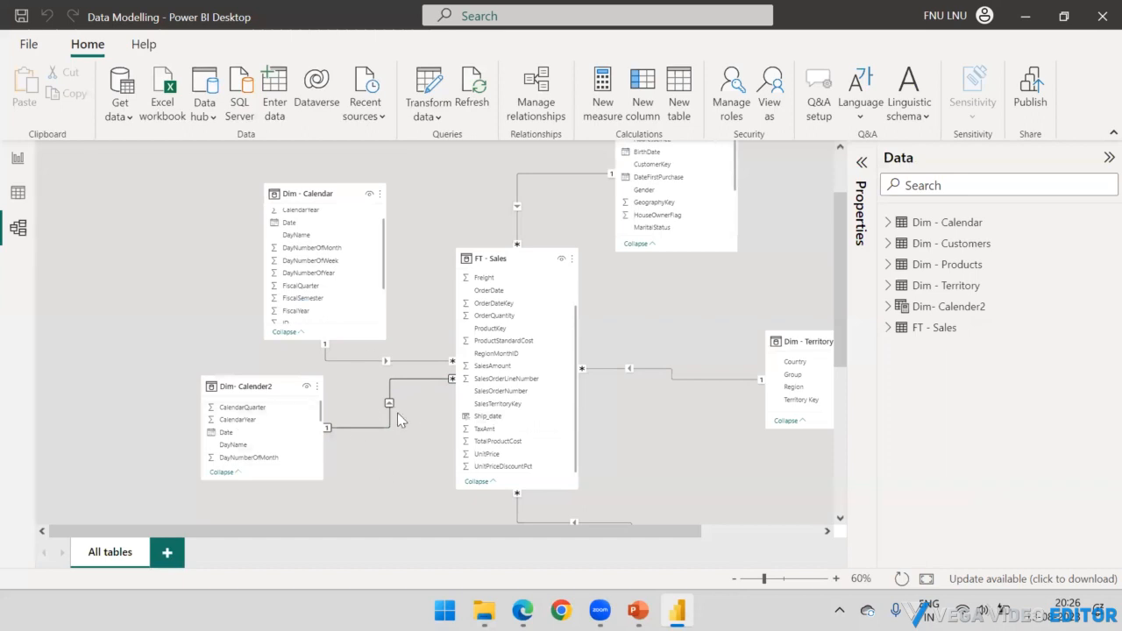
pyautogui.click(17, 160)
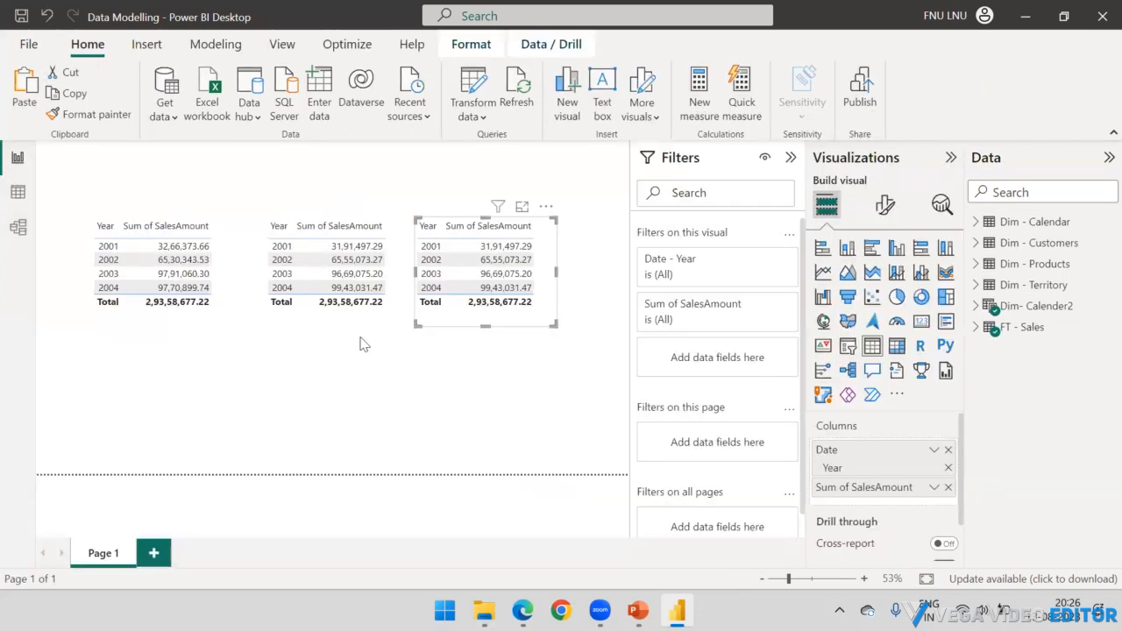
# Step: Remove Sum of SalesAmount from the third table and create a new measure in FT - Sales
pyautogui.click(948, 488)
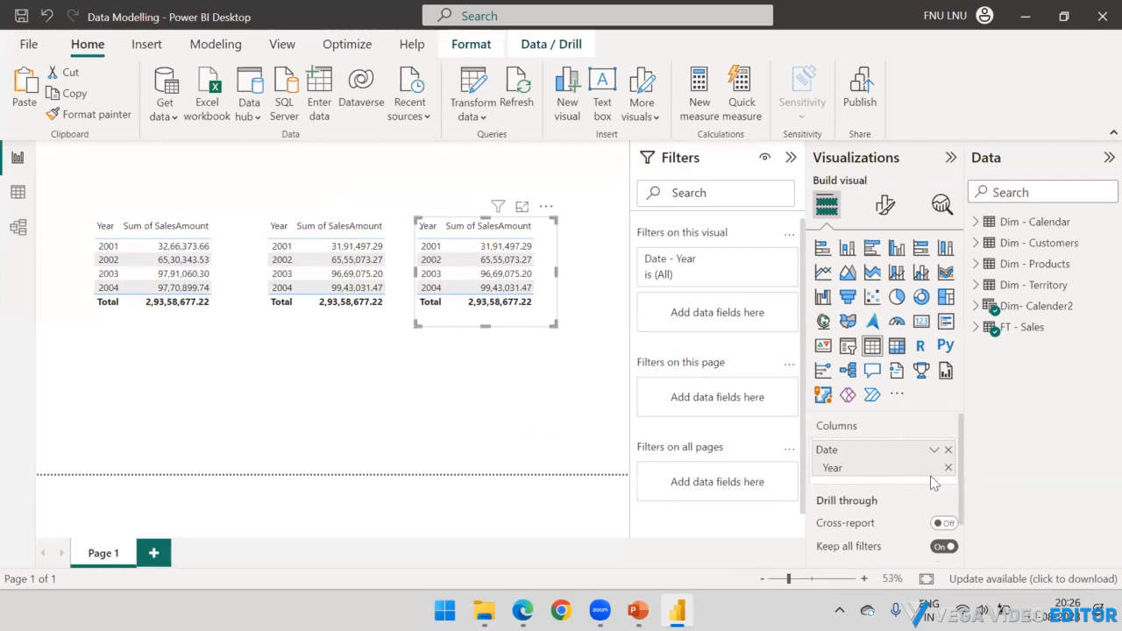
pyautogui.rightClick(1019, 332)
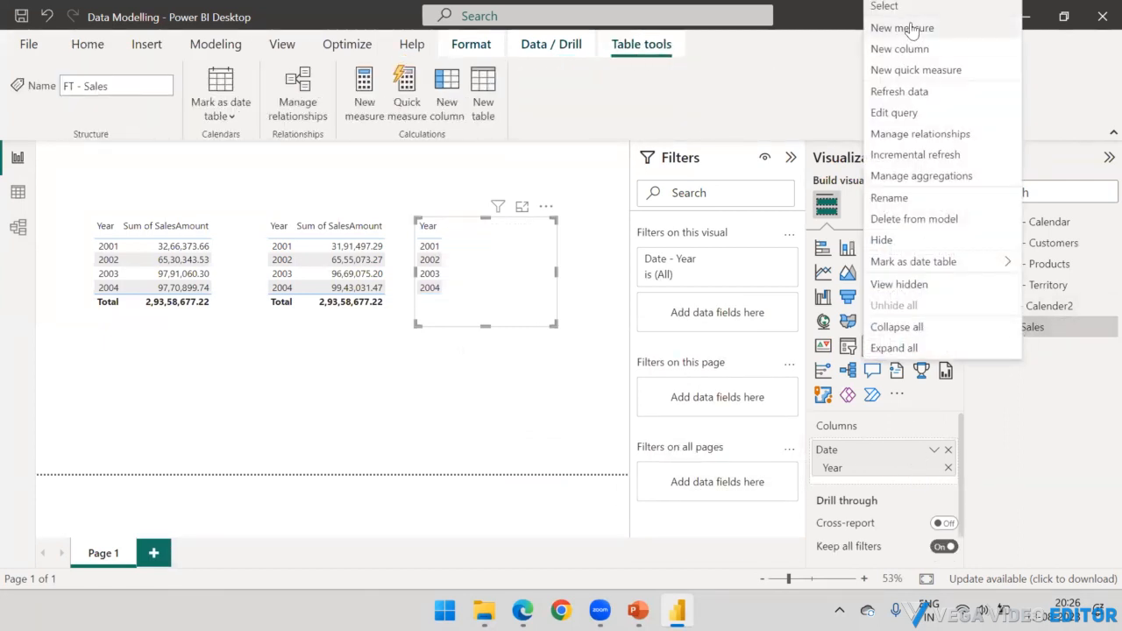
pyautogui.click(839, 95)
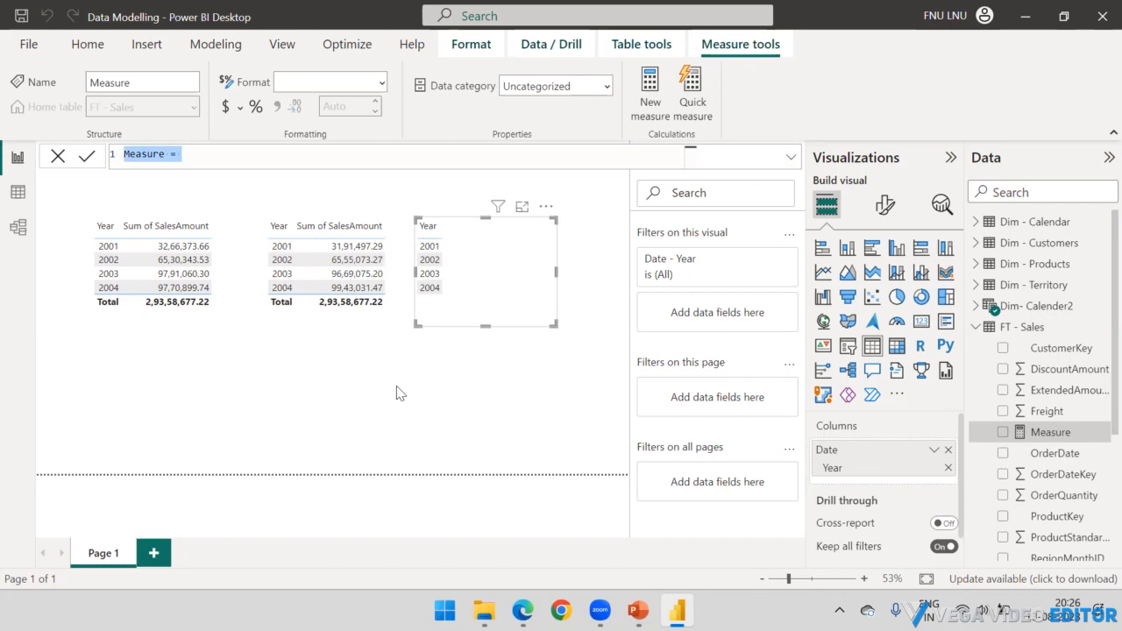
# Step: Begin the measure's formula with CALCULATE, using SUM('FT - Sales'[SalesAmount]) as the expression
pyautogui.press('Right')
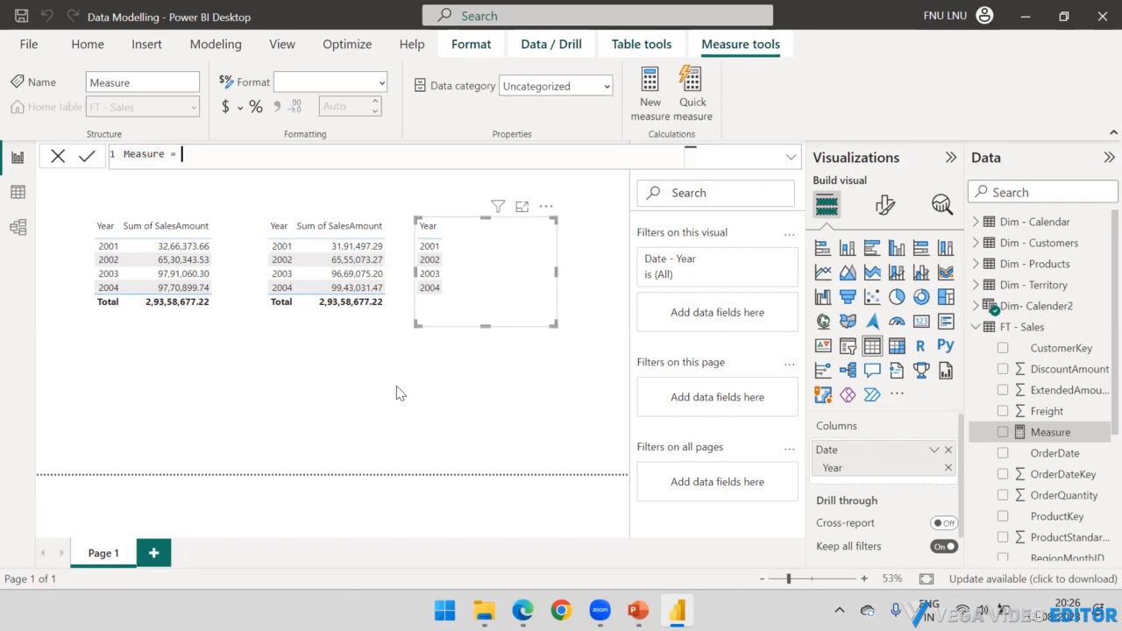
pyautogui.write('CALCULATE(')
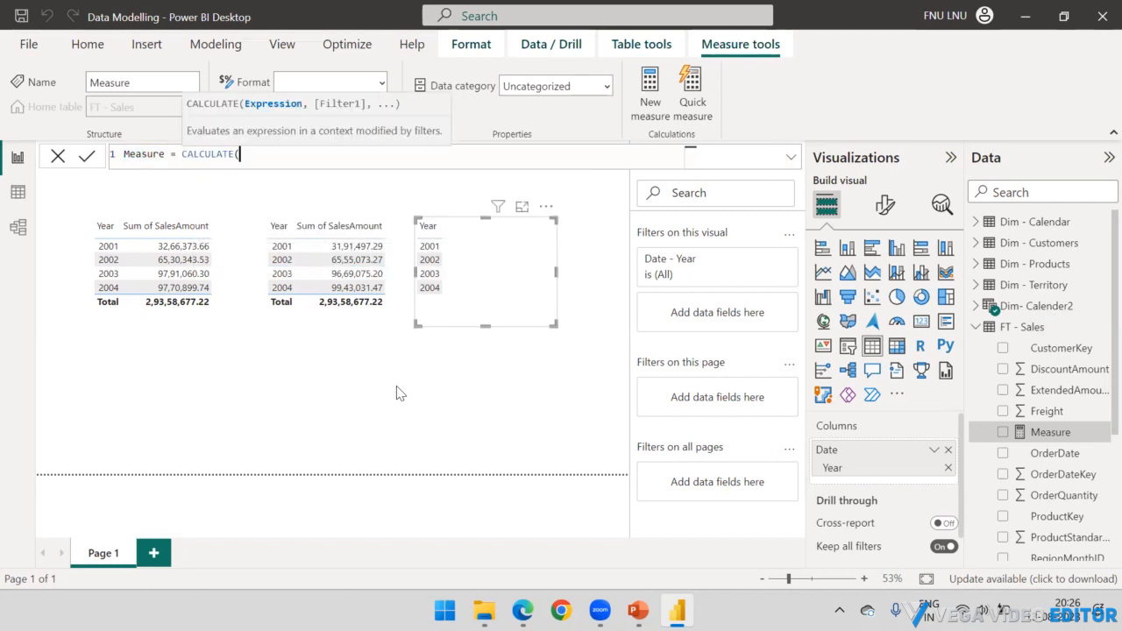
pyautogui.write('SUM(')
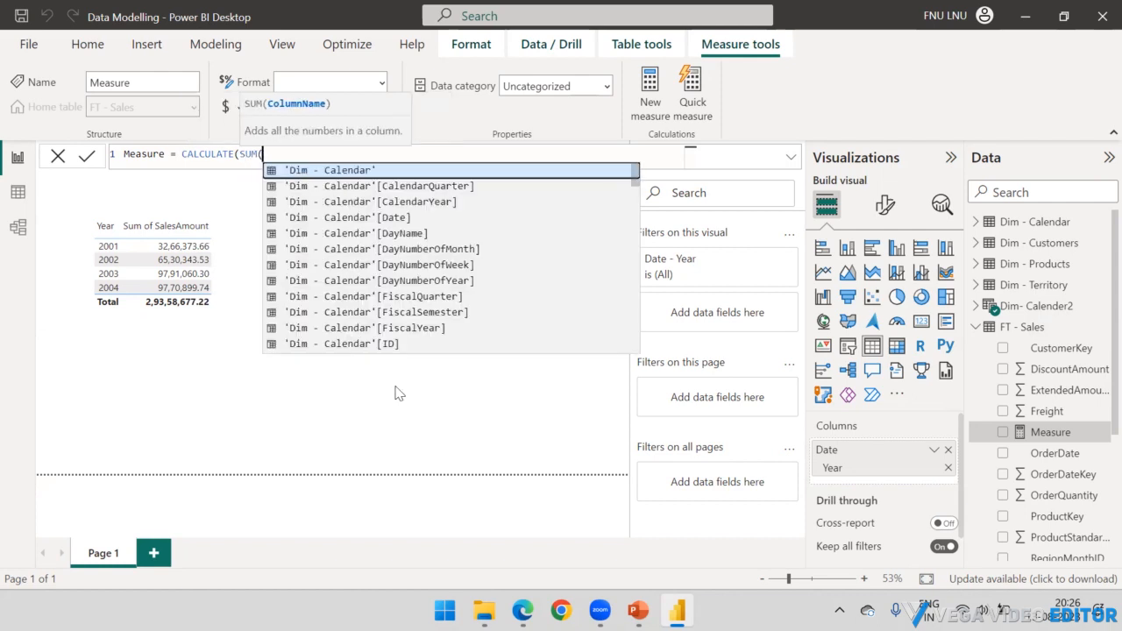
pyautogui.write('sale')
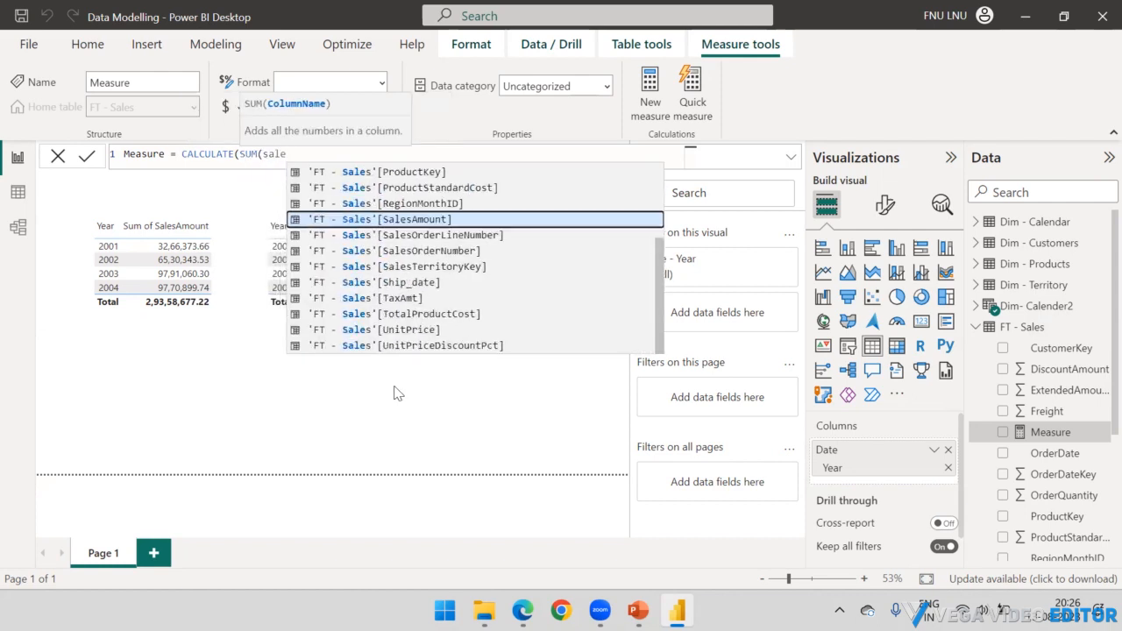
pyautogui.press('Tab')
pyautogui.write(',')
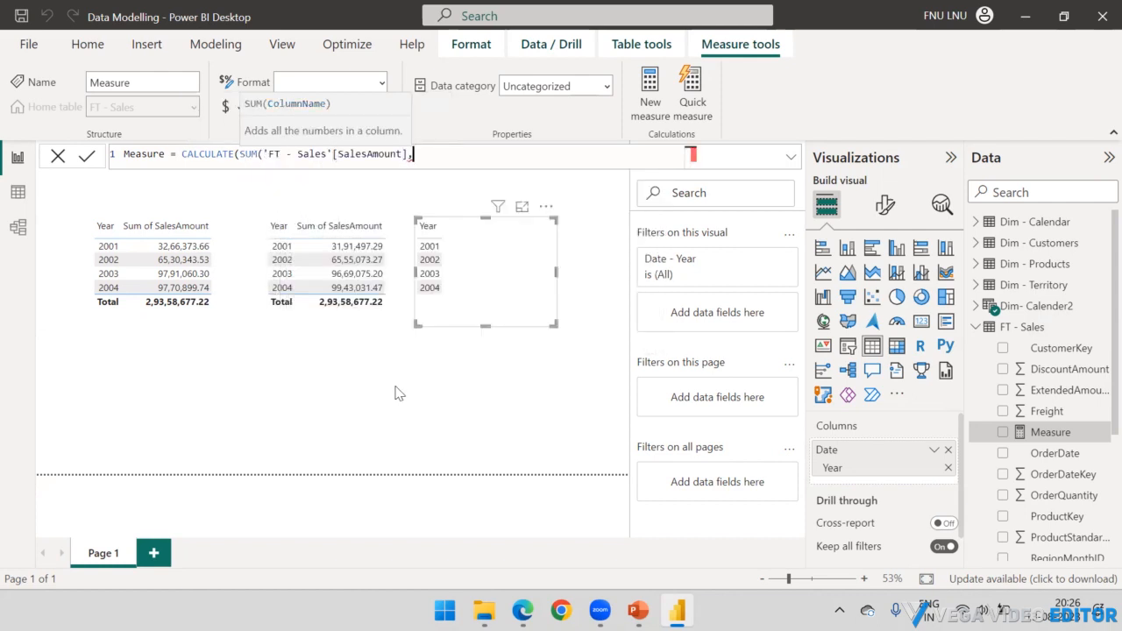
pyautogui.press('BackSpace')
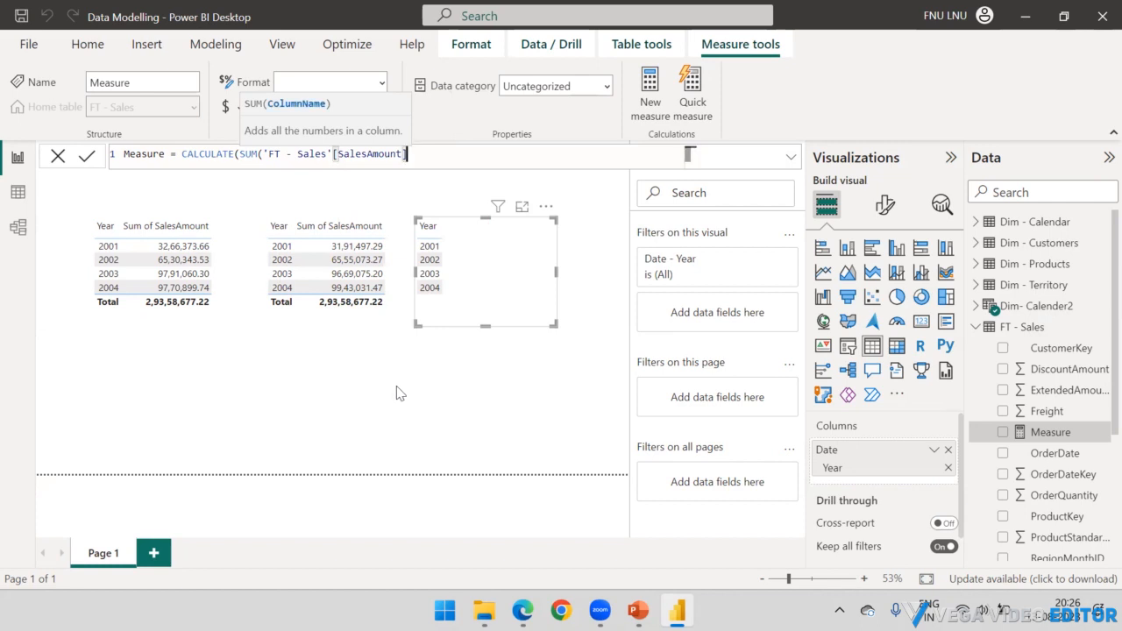
pyautogui.write('), ')
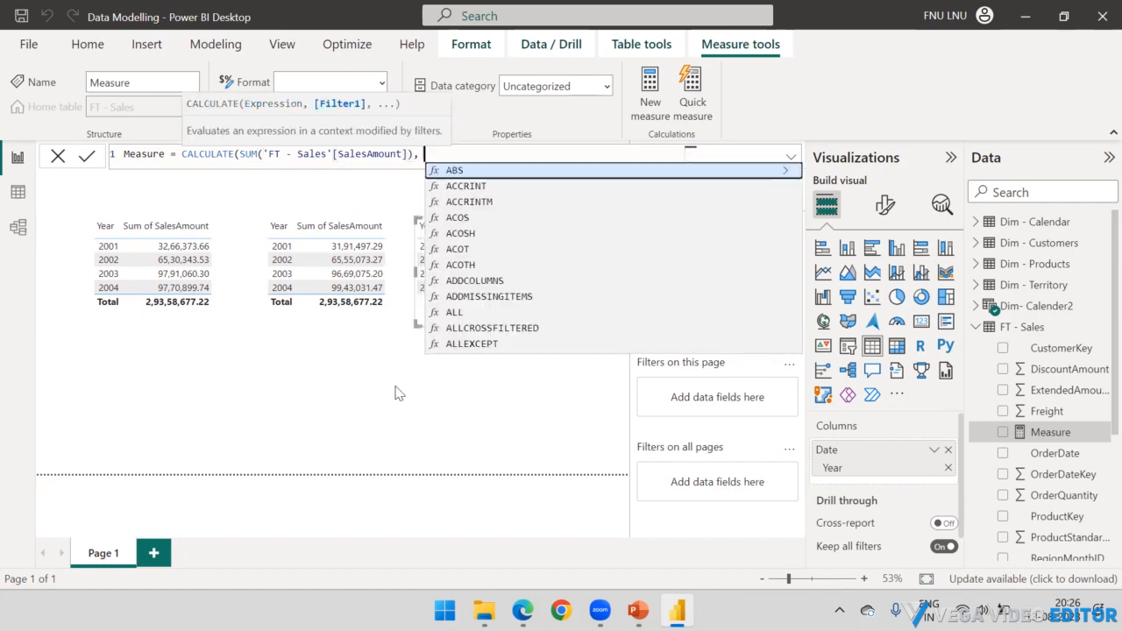
# Step: Add USERELATIONSHIP as the CALCULATE filter, with 'Dim - Calendar'[Date] as its first column
pyautogui.write('User')
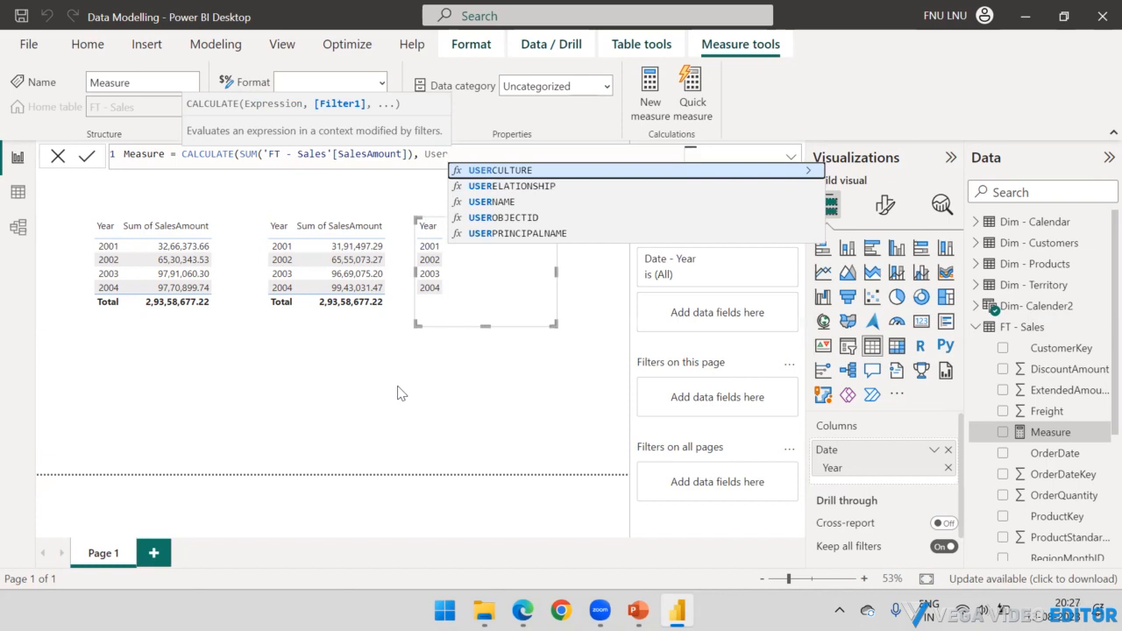
pyautogui.press('Down')
pyautogui.press('Tab')
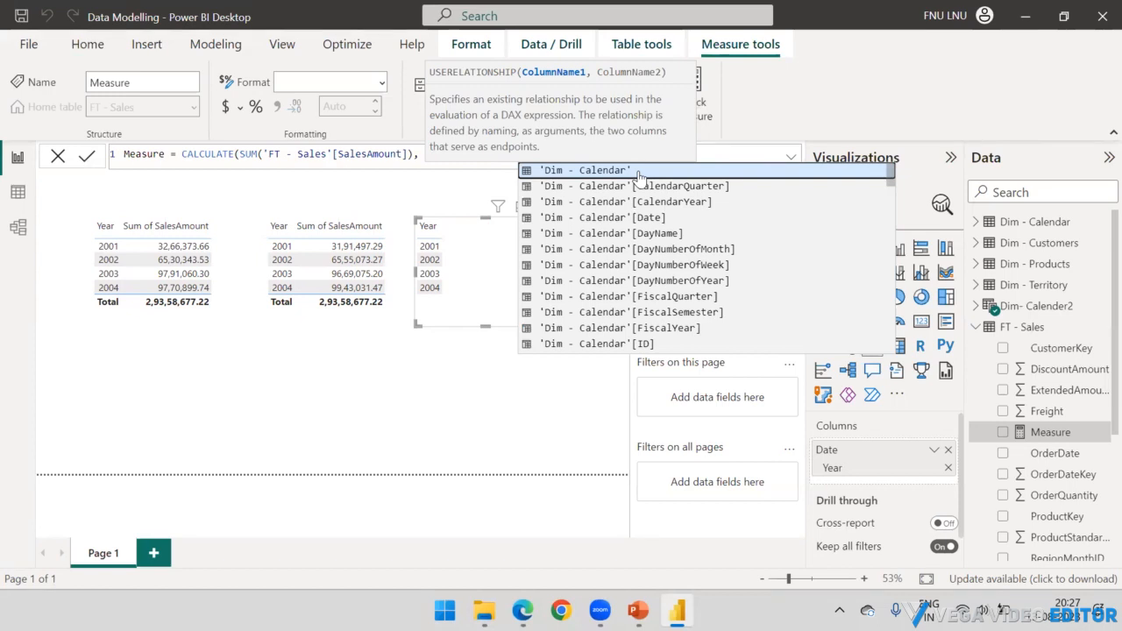
pyautogui.click(625, 222)
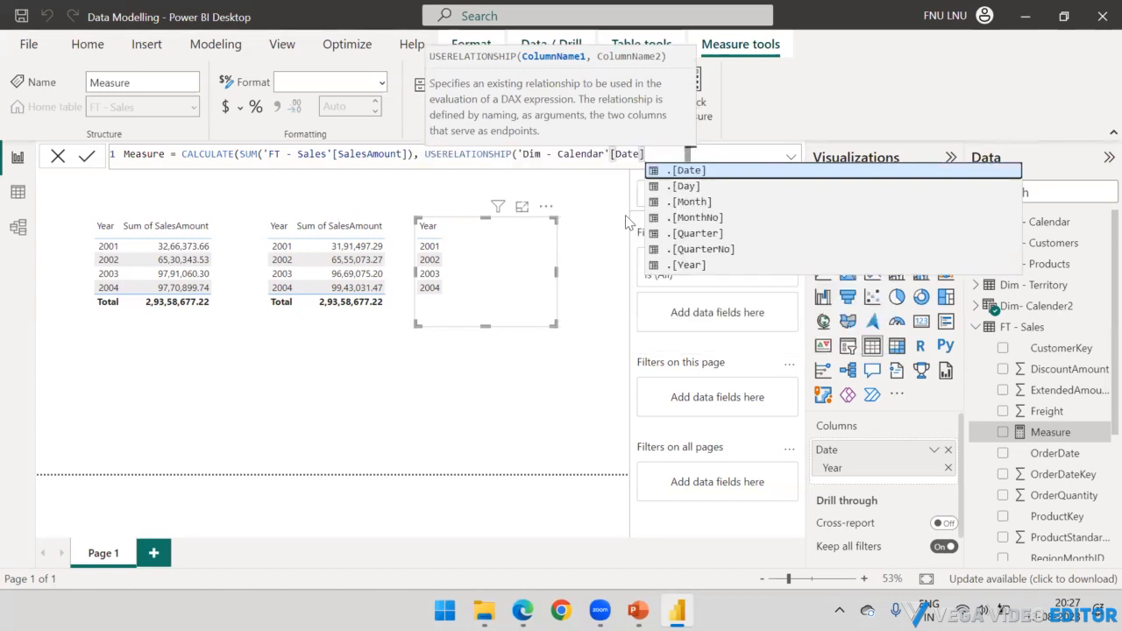
# Step: Use 'FT - Sales'[Ship_date] as the second USERELATIONSHIP column, close the formula's brackets and commit the measure
pyautogui.write(',')
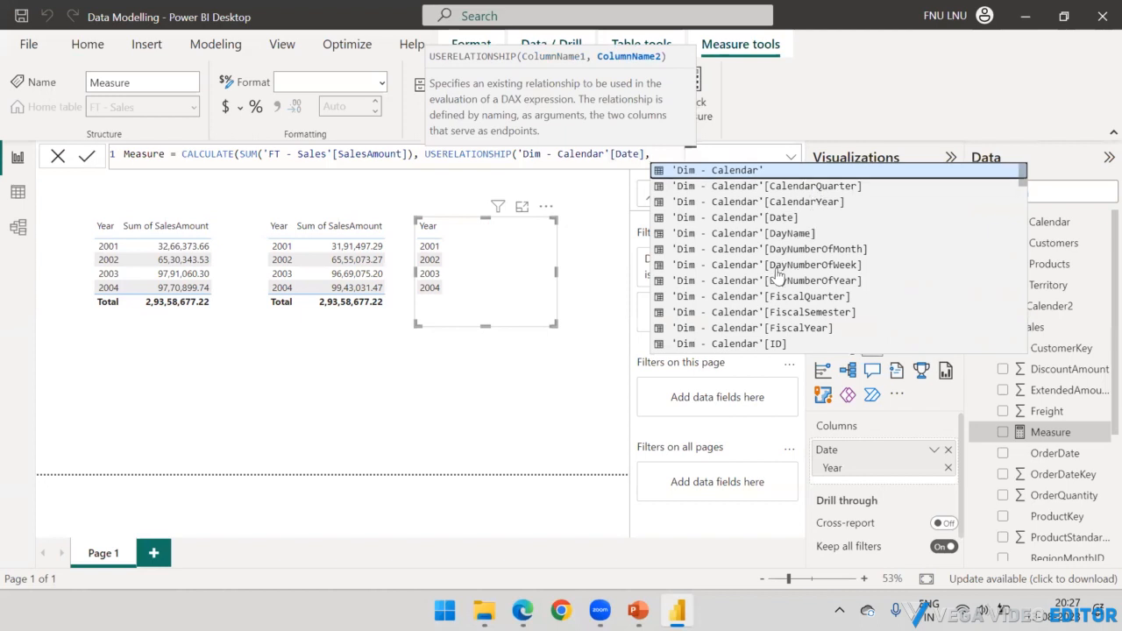
pyautogui.scroll(-1, 745, 265)
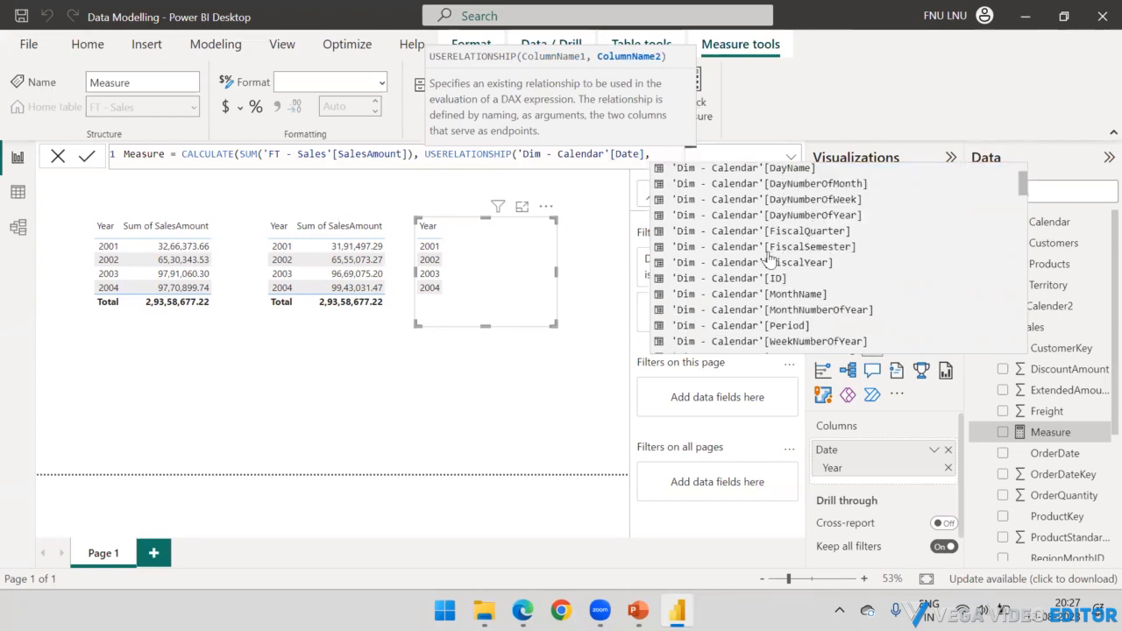
pyautogui.scroll(-1, 769, 259)
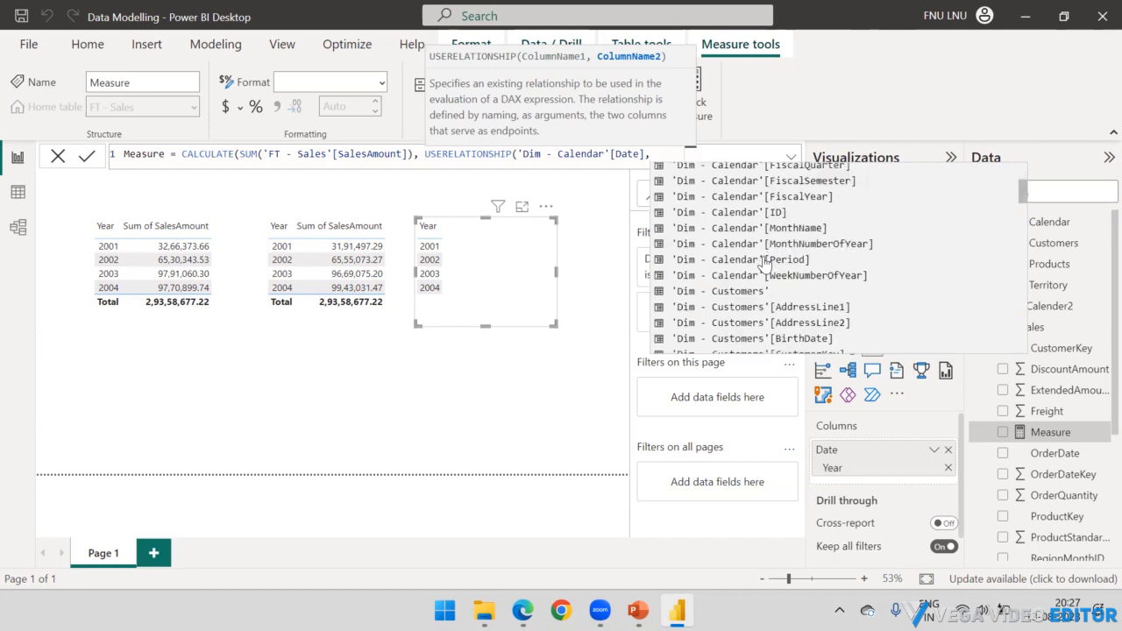
pyautogui.scroll(-1, 763, 264)
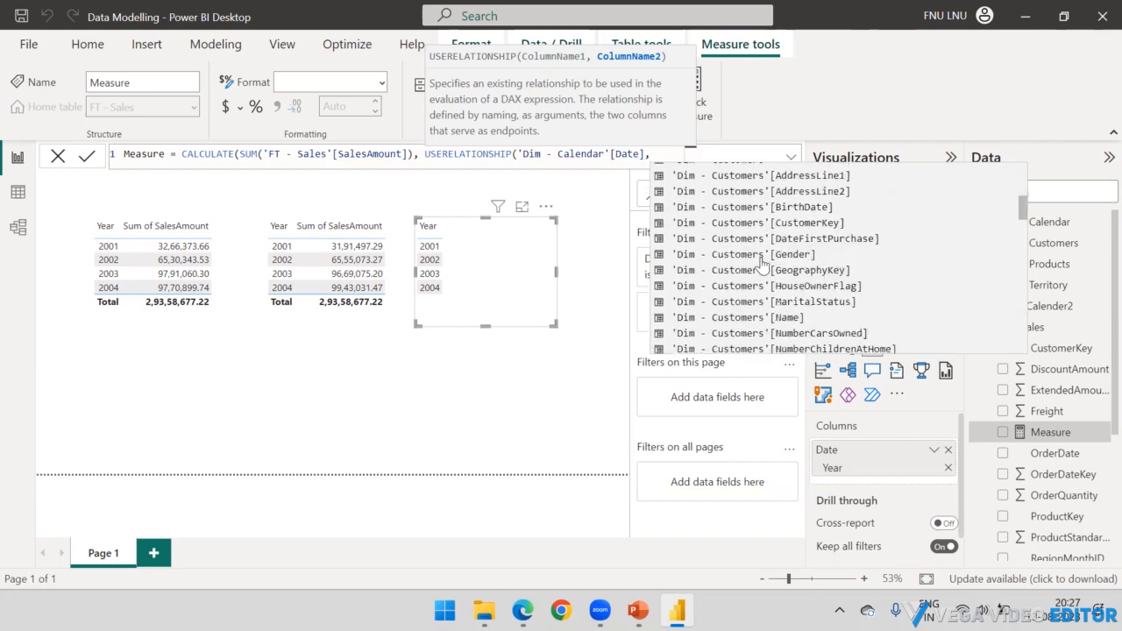
pyautogui.write('ship')
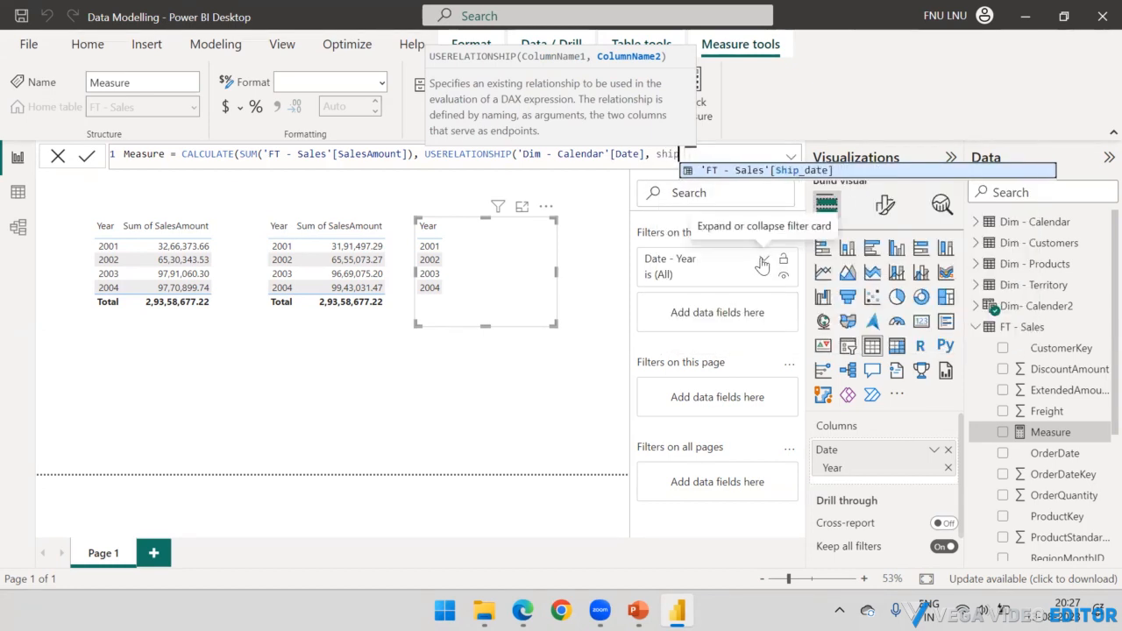
pyautogui.press('Tab')
pyautogui.write(')')
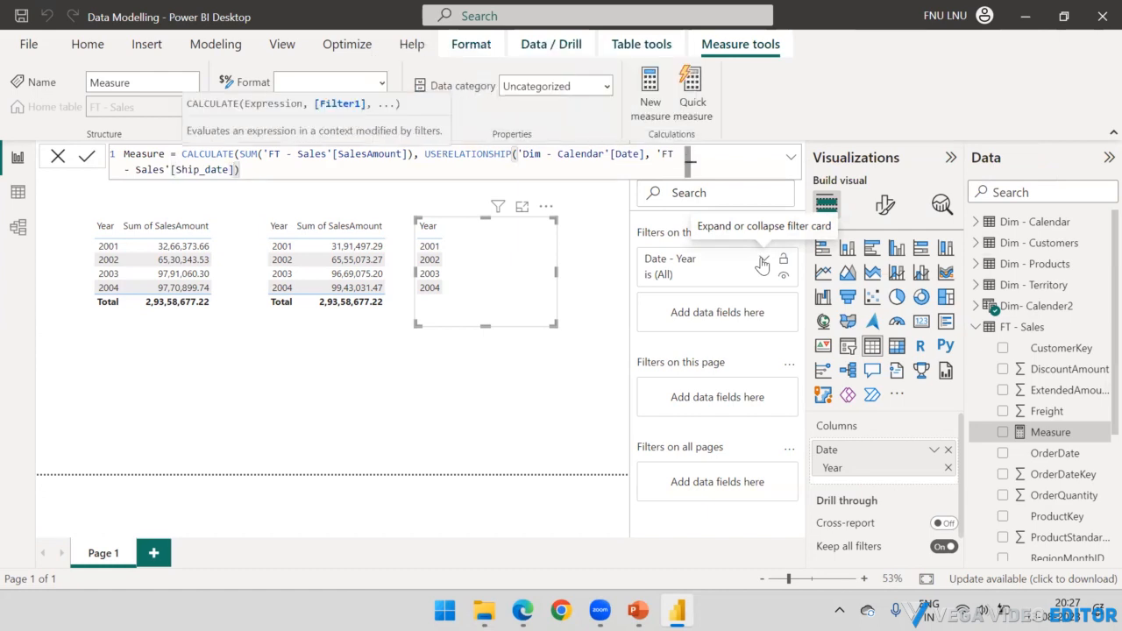
pyautogui.write(')')
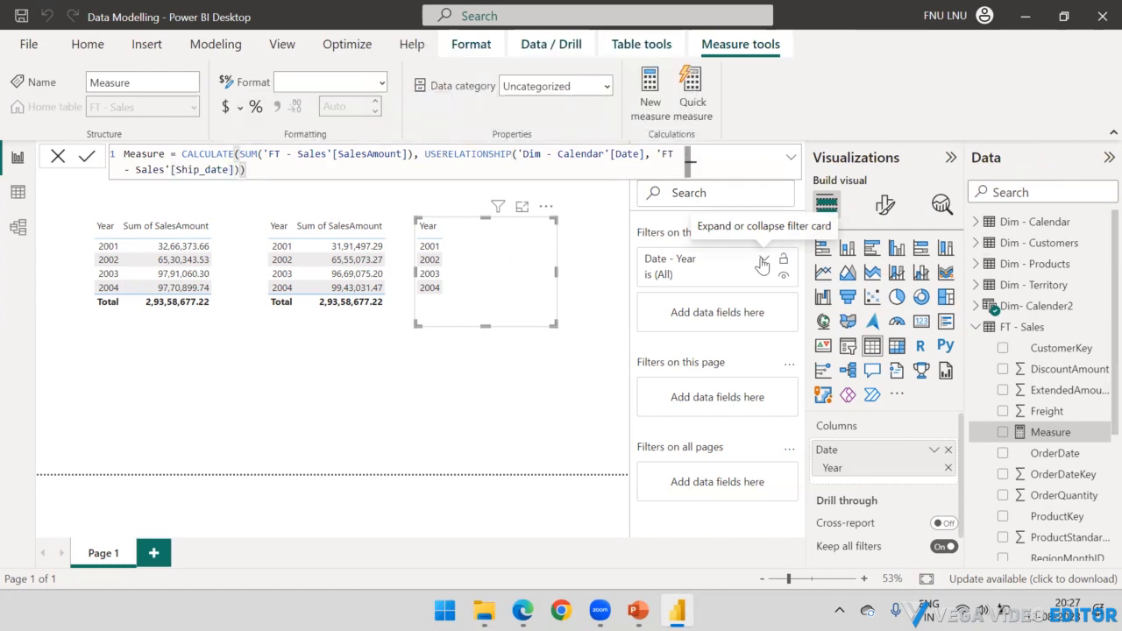
pyautogui.press('Return')
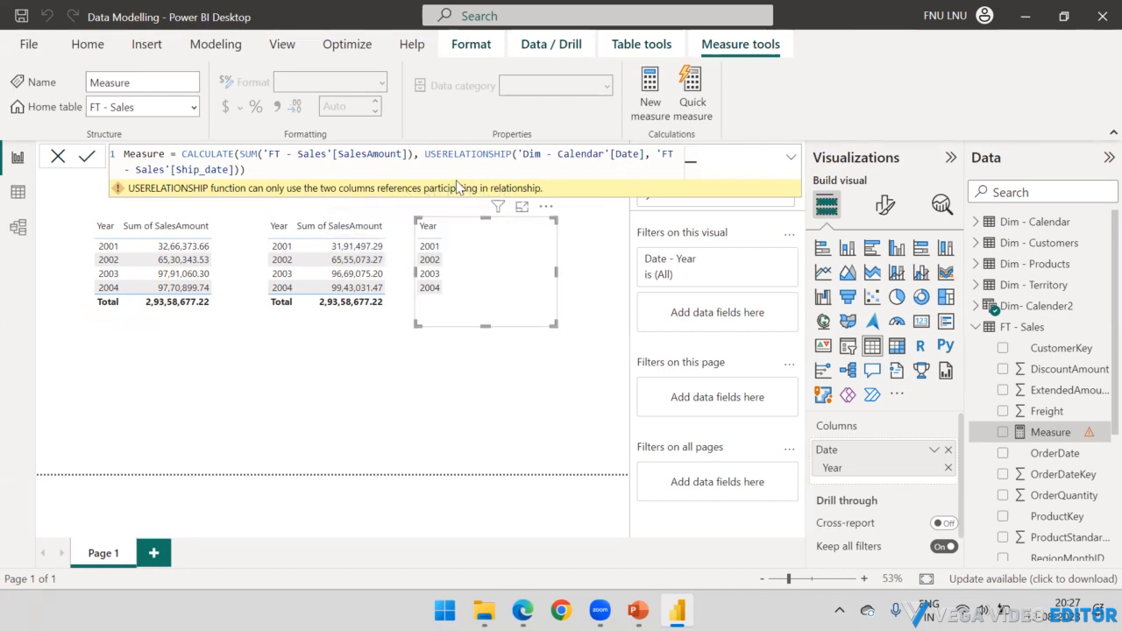
# Step: Create a relationship in the model diagram from Date in Dim - Calendar to Ship_date in FT - Sales
pyautogui.moveTo(246, 169); pyautogui.dragTo(186, 157)
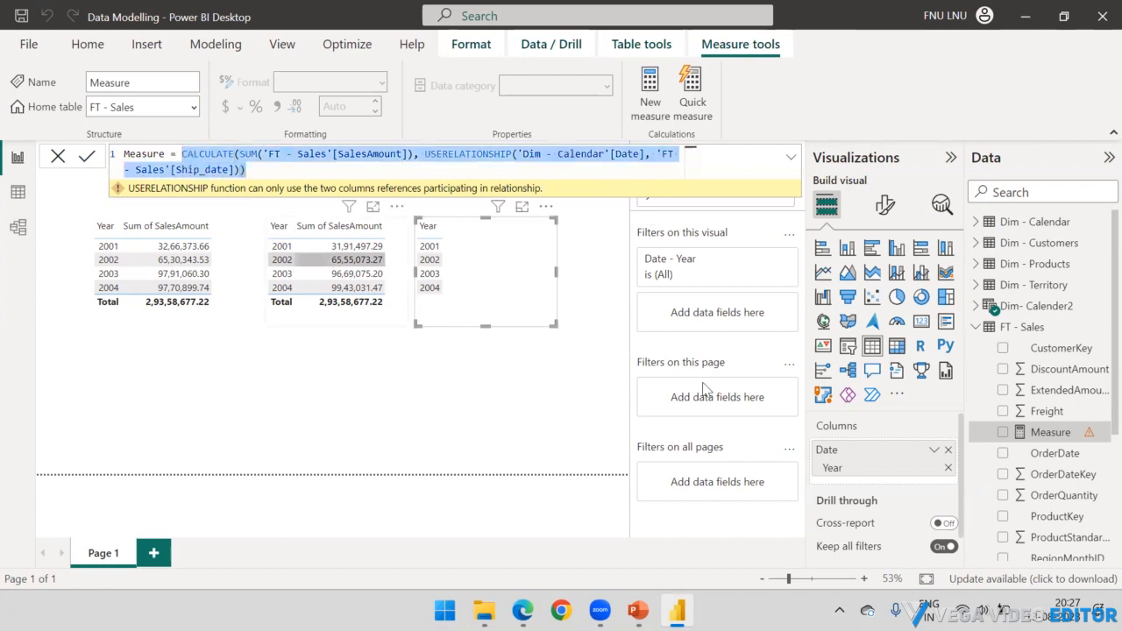
pyautogui.click(976, 327)
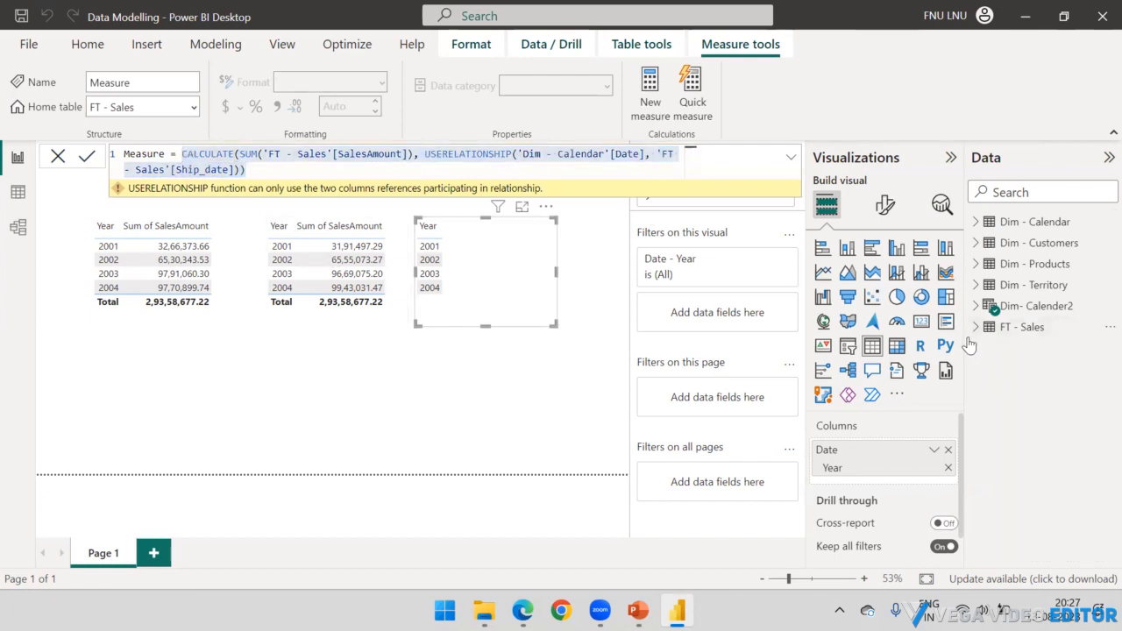
pyautogui.click(17, 228)
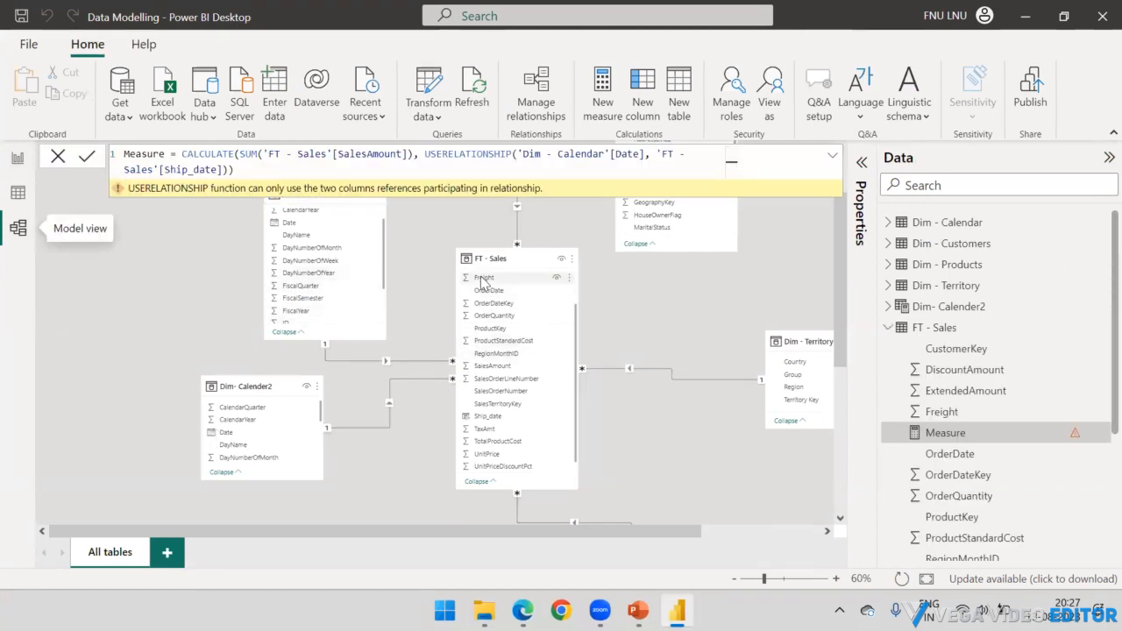
pyautogui.click(309, 223)
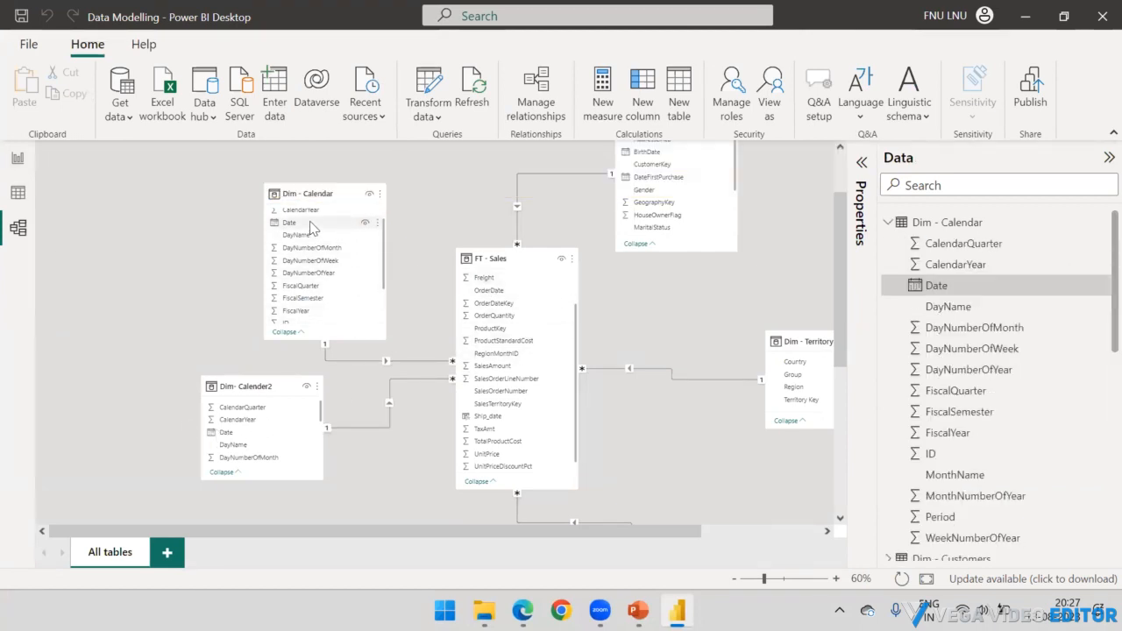
pyautogui.moveTo(309, 221); pyautogui.dragTo(502, 428)
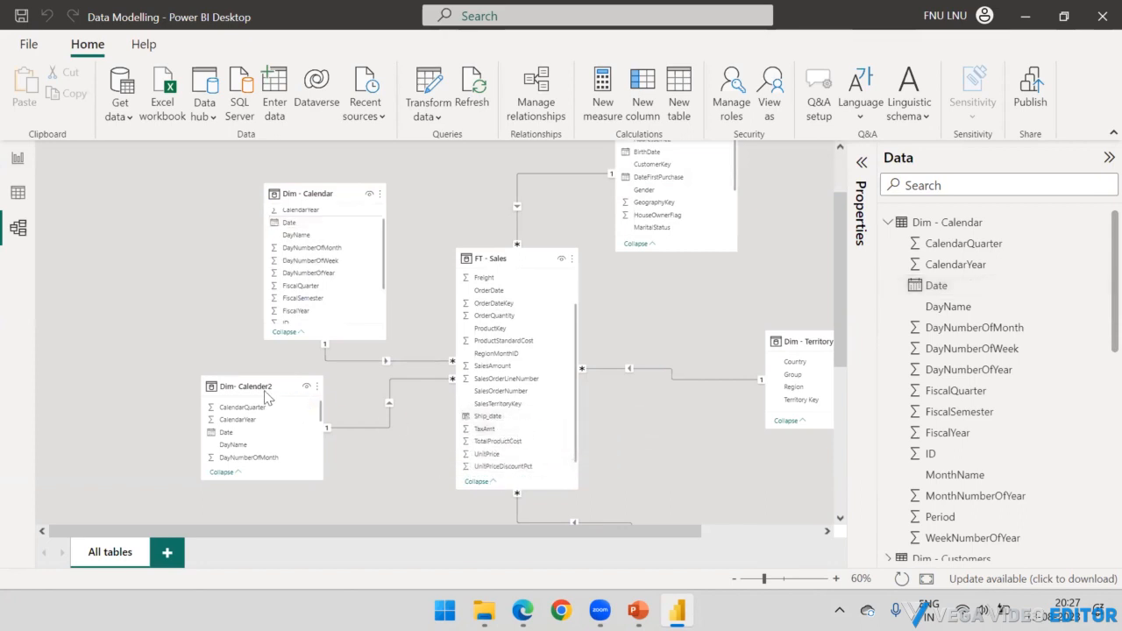
# Step: Move Dim- Calender2 further left in the diagram and collapse the Dim - Calendar and FT - Sales field lists
pyautogui.moveTo(251, 389); pyautogui.dragTo(181, 377)
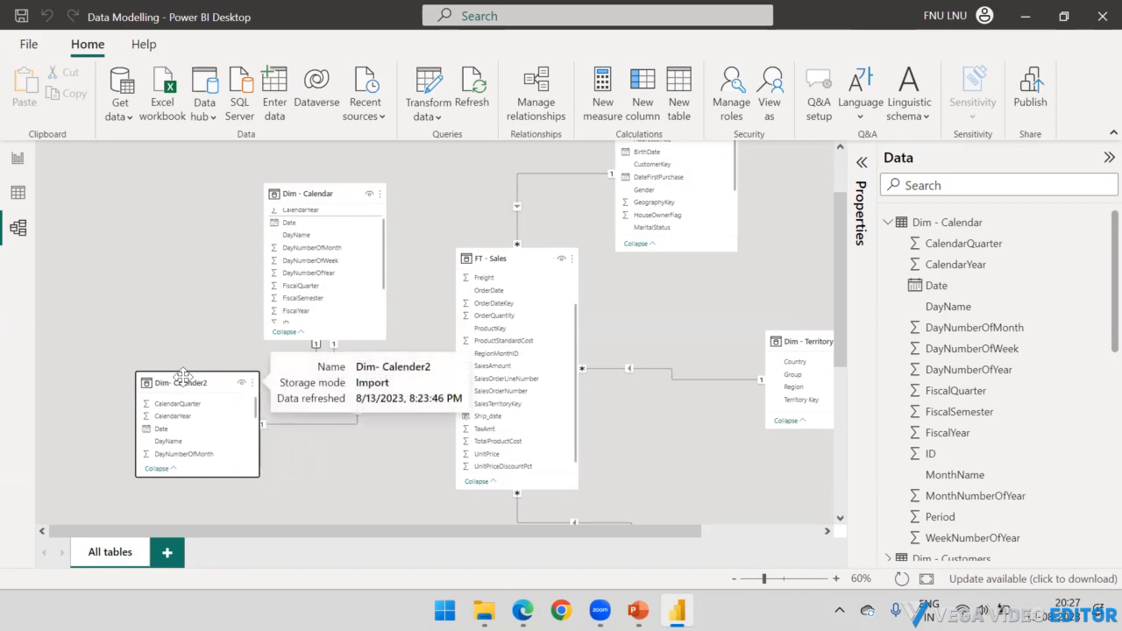
pyautogui.click(889, 223)
pyautogui.click(888, 328)
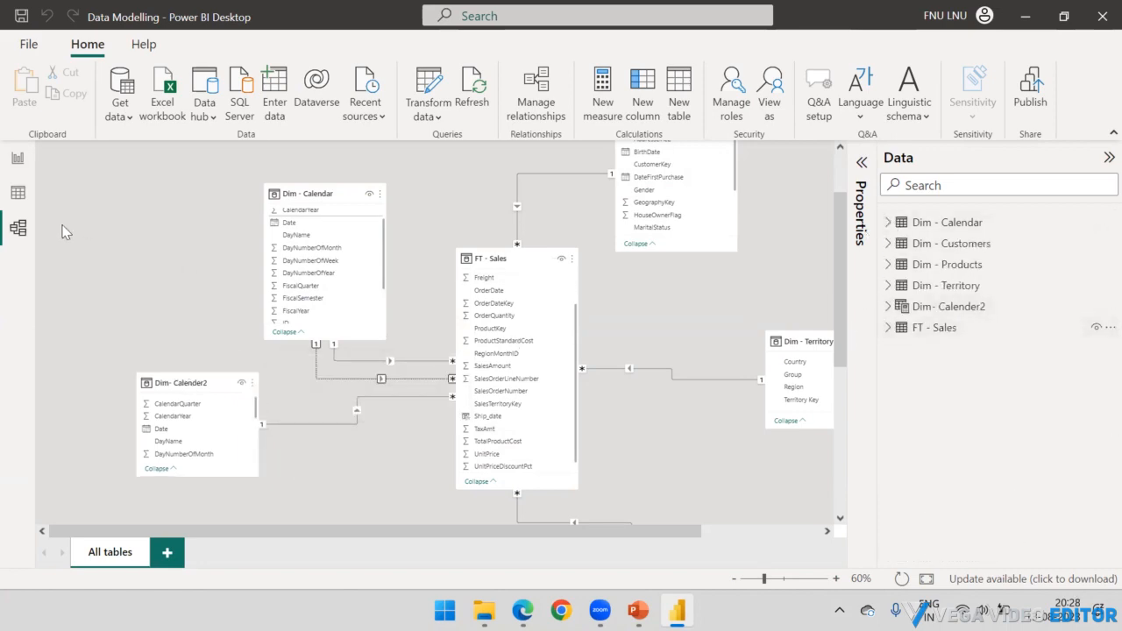
# Step: Return to the report and add Measure from FT - Sales to the third table
pyautogui.click(17, 157)
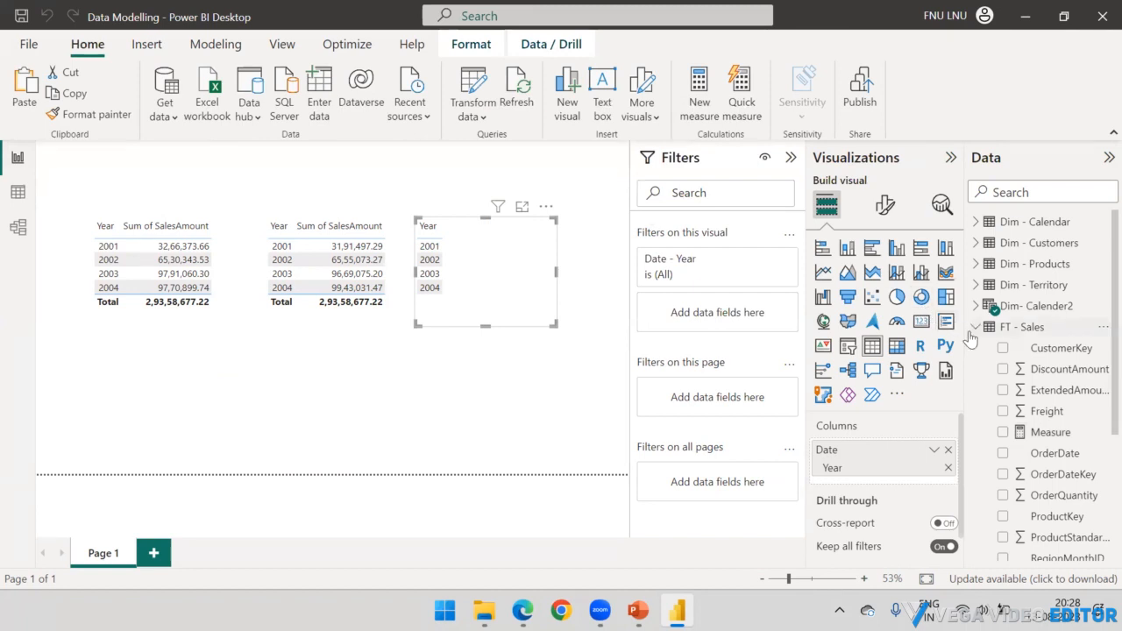
pyautogui.moveTo(1039, 432); pyautogui.dragTo(516, 273)
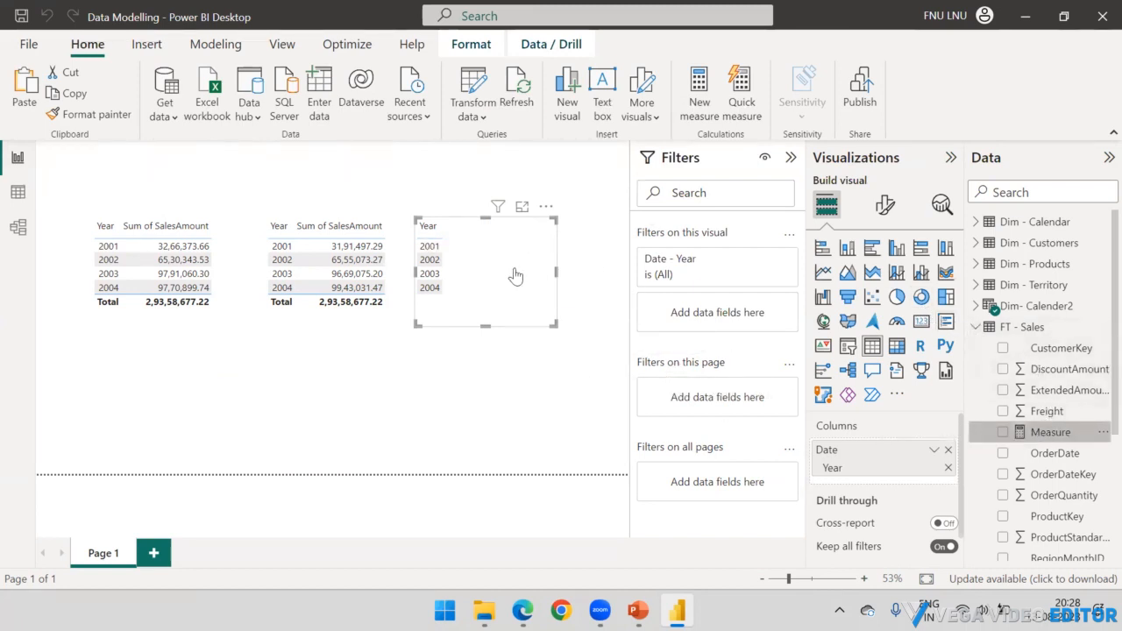
pyautogui.click(494, 383)
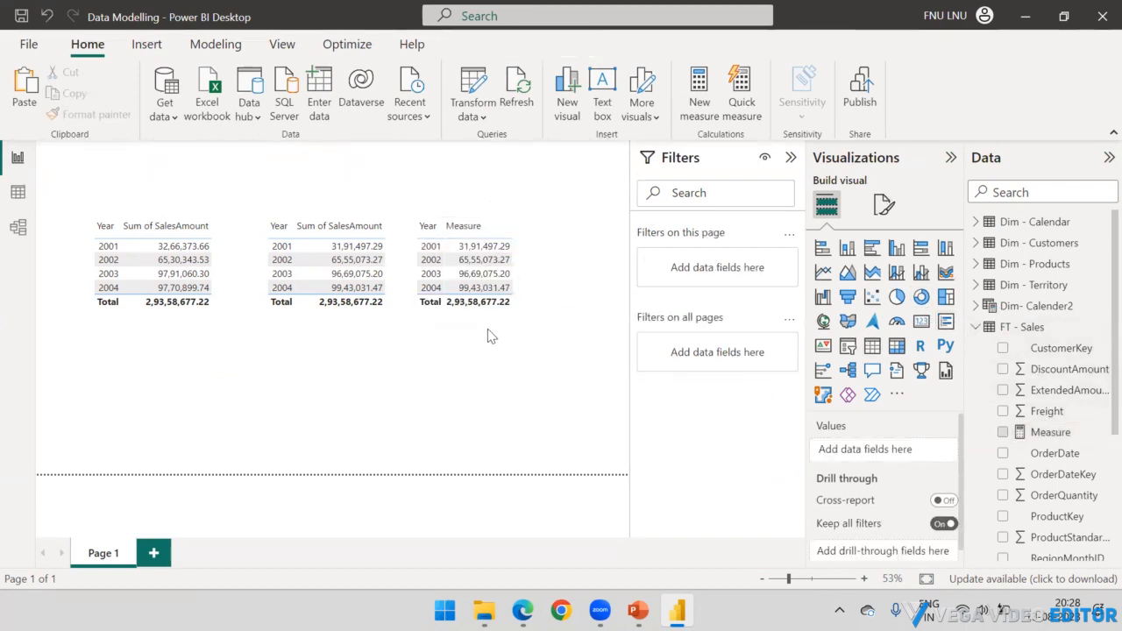
# Step: Replace the third table's Dim- Calender2 date with Year from the Dim - Calendar date hierarchy, placed above Measure
pyautogui.click(538, 265)
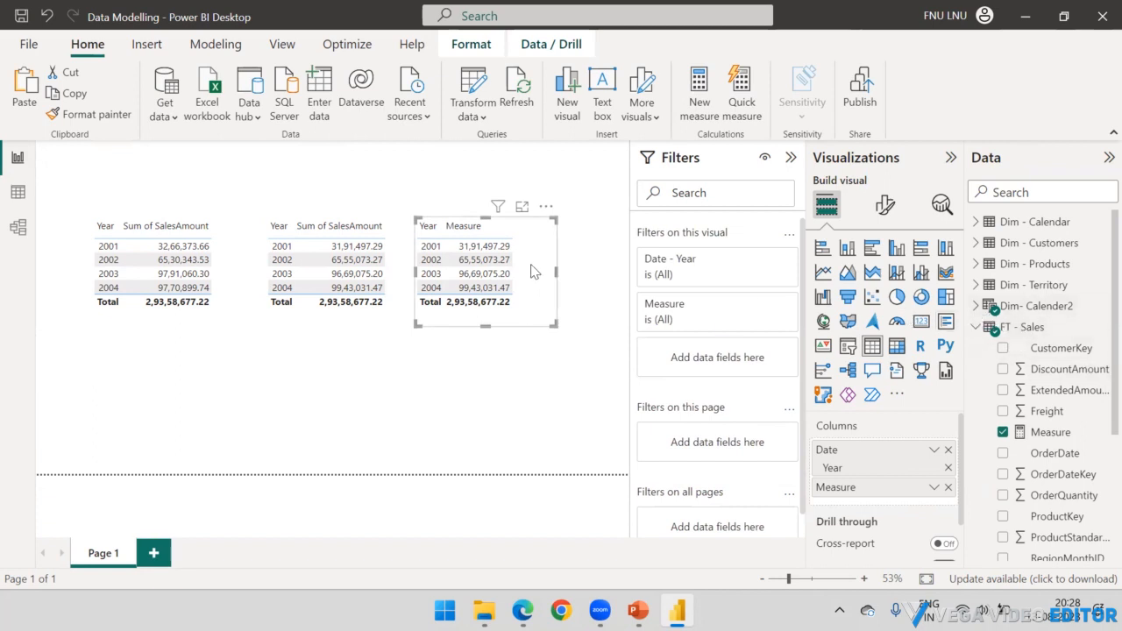
pyautogui.click(977, 307)
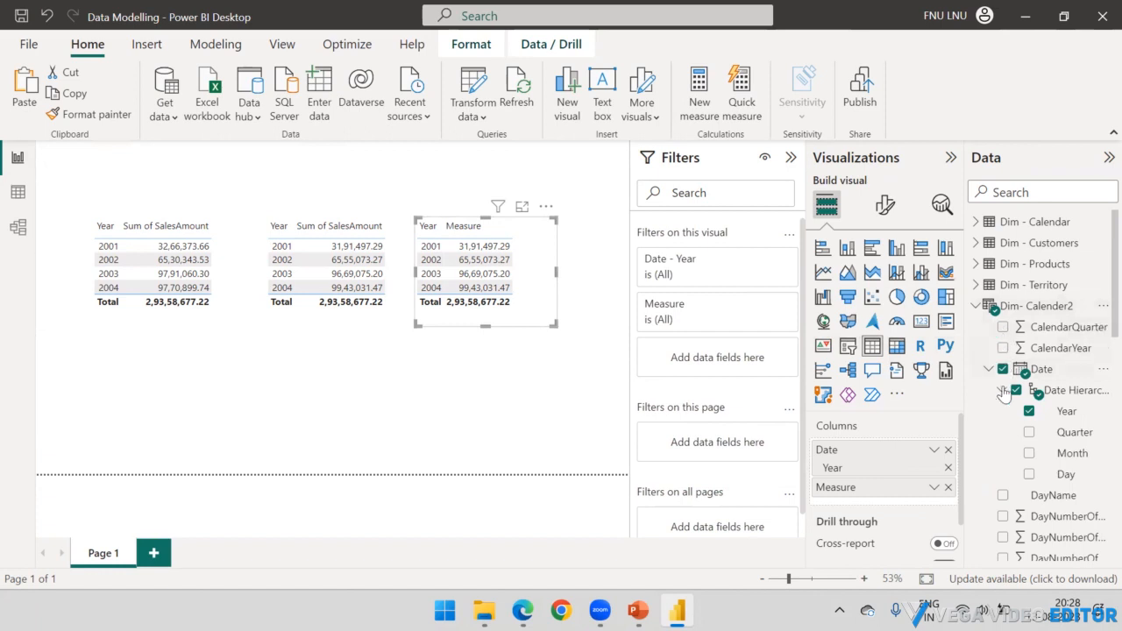
pyautogui.click(948, 450)
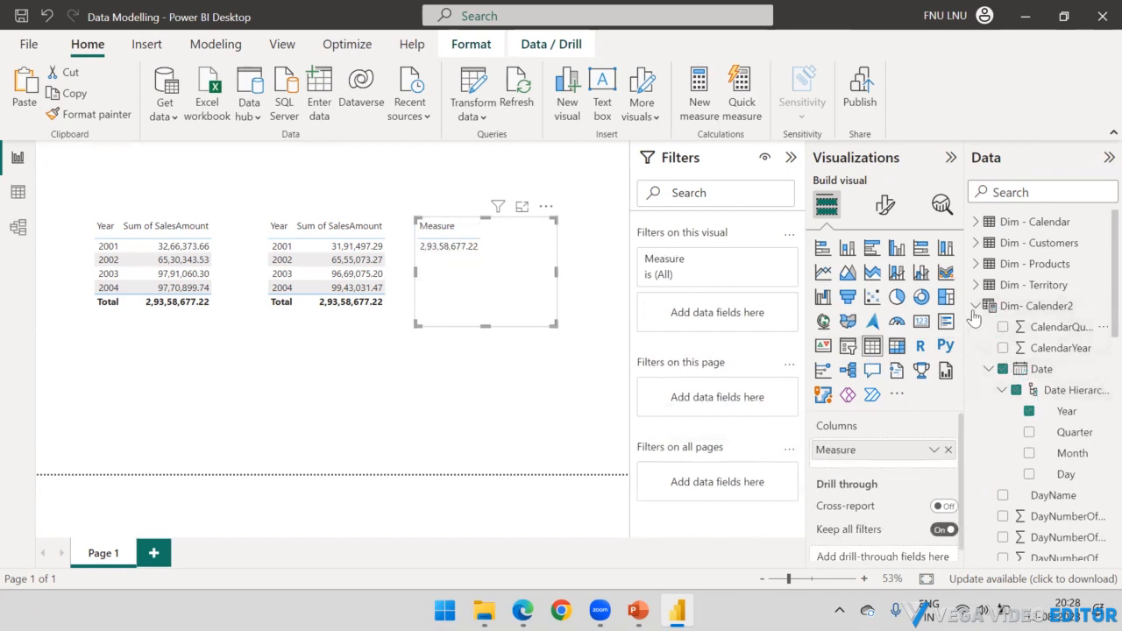
pyautogui.click(976, 307)
pyautogui.click(976, 327)
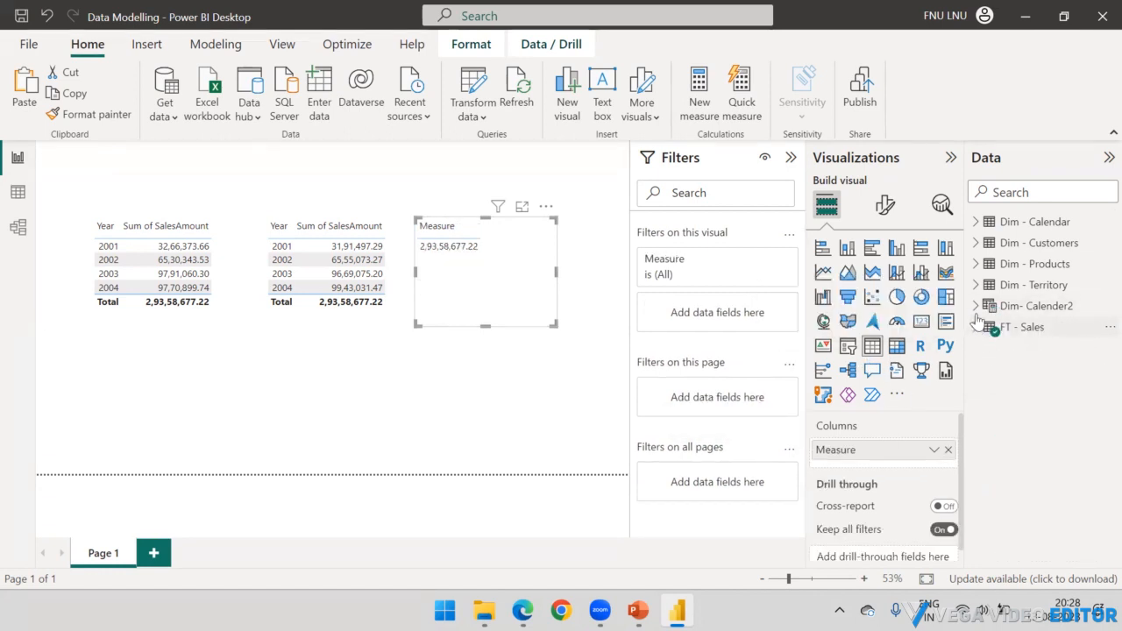
pyautogui.click(977, 222)
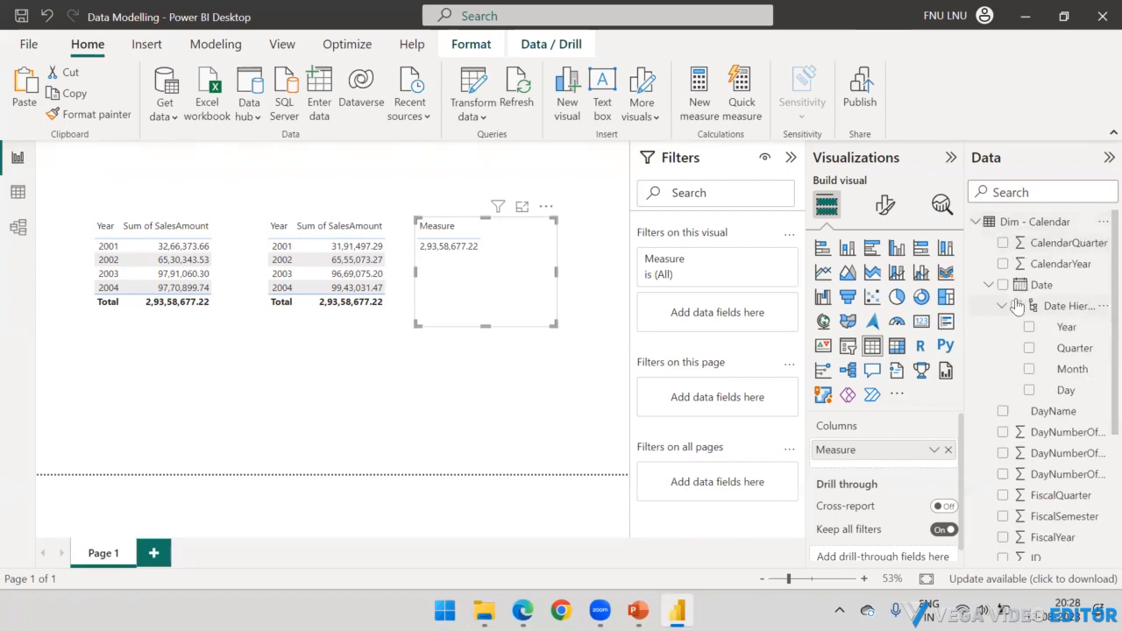
pyautogui.moveTo(1035, 328); pyautogui.dragTo(893, 442)
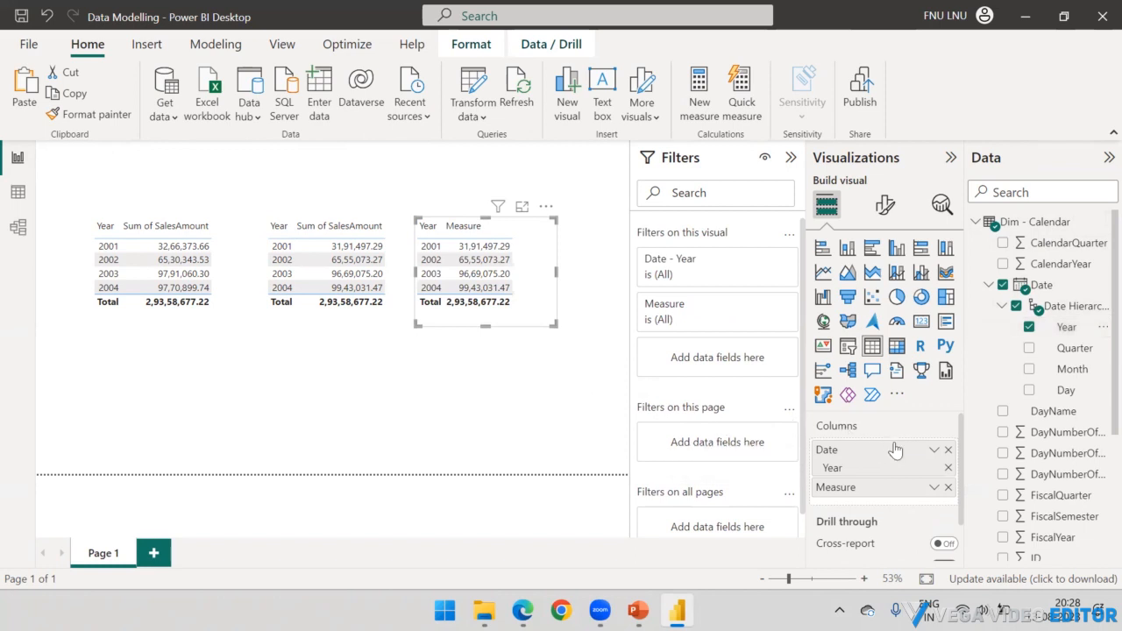
# Step: Reduce the third table's height slightly from its lower edge
pyautogui.click(934, 450)
pyautogui.click(514, 391)
pyautogui.moveTo(485, 326); pyautogui.dragTo(484, 314)
pyautogui.click(458, 341)
# Step: Compare which calendar and sales tables supply the fields of each of the three yearly tables
pyautogui.click(218, 227)
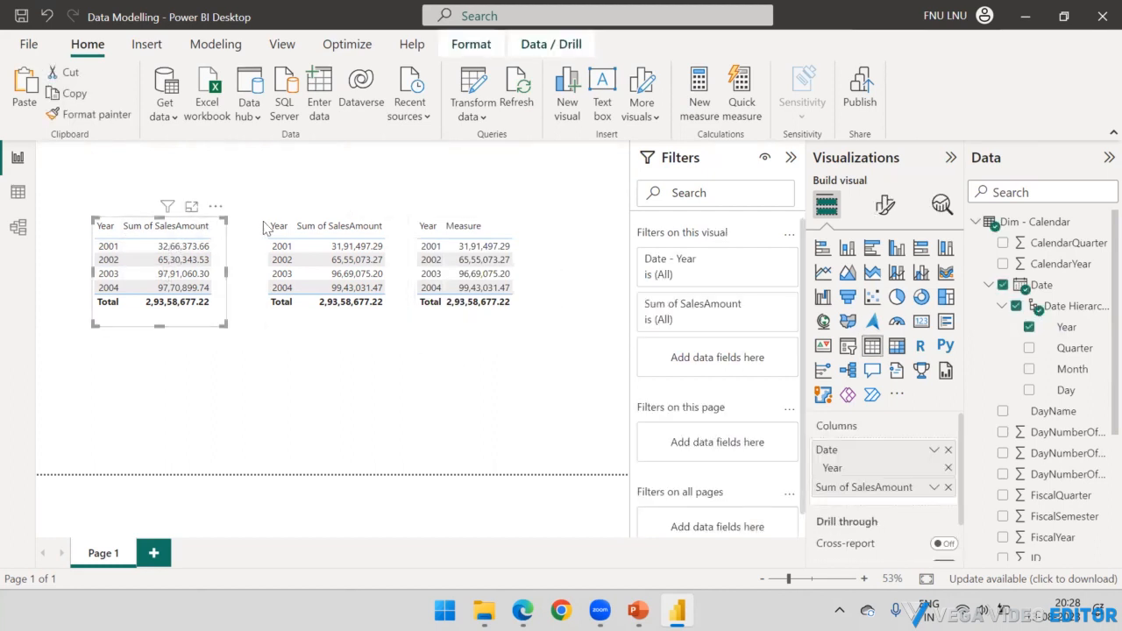
pyautogui.click(305, 216)
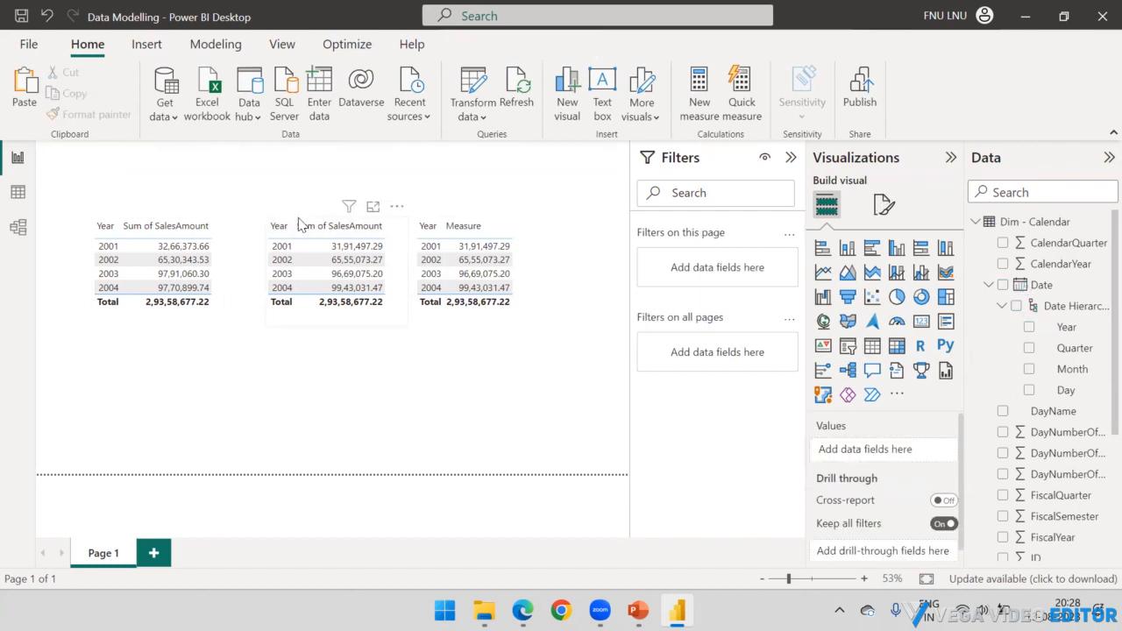
pyautogui.click(298, 224)
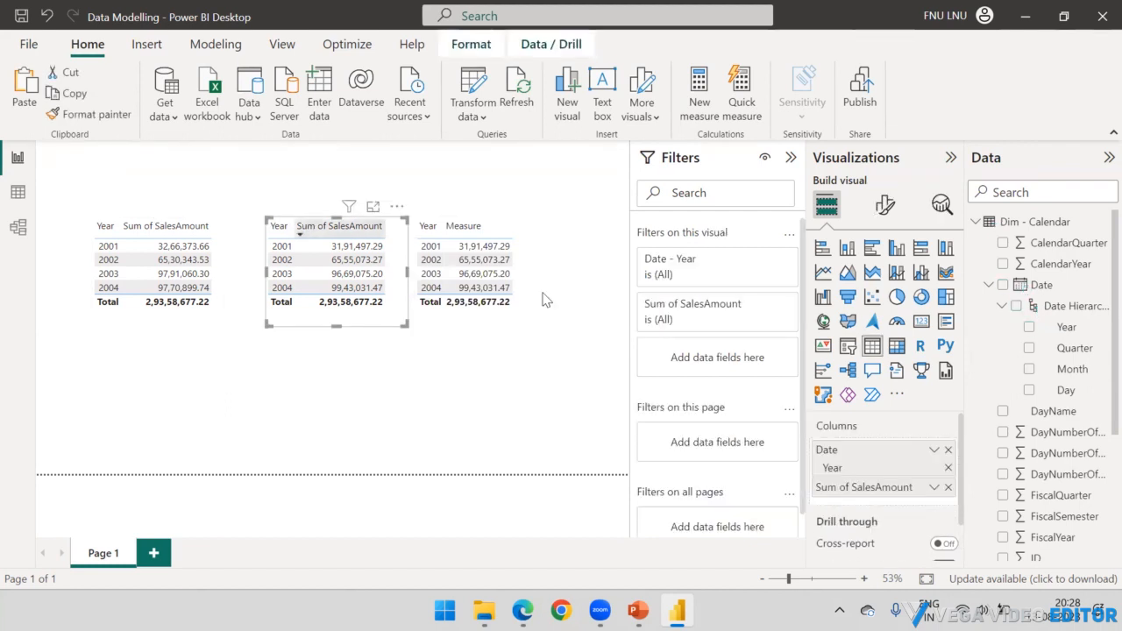
pyautogui.click(976, 222)
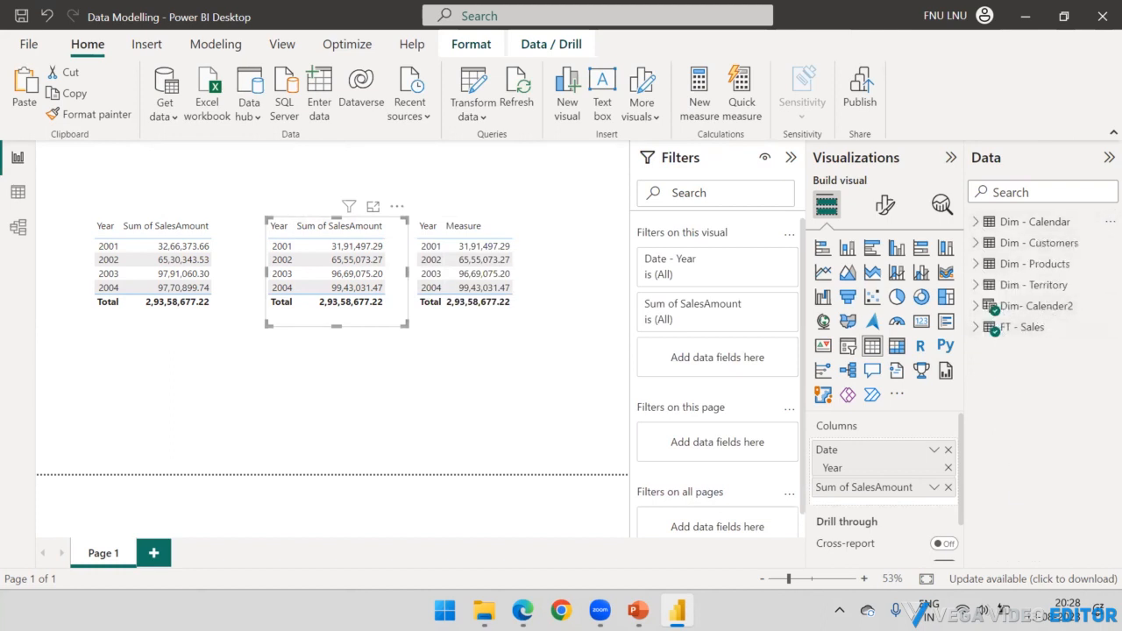
pyautogui.moveTo(991, 389)
pyautogui.mouseDown()
pyautogui.moveTo(991, 309)
pyautogui.moveTo(984, 323)
pyautogui.moveTo(1000, 312)
pyautogui.moveTo(999, 345)
pyautogui.mouseUp()
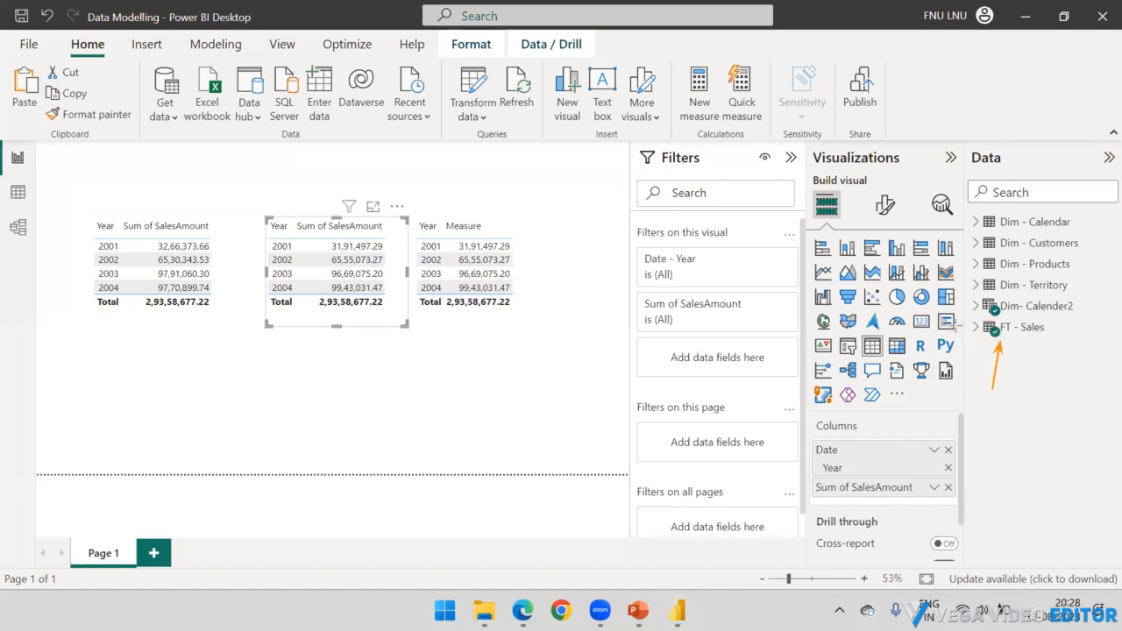
pyautogui.moveTo(966, 251)
pyautogui.mouseDown()
pyautogui.moveTo(986, 300)
pyautogui.moveTo(994, 295)
pyautogui.mouseUp()
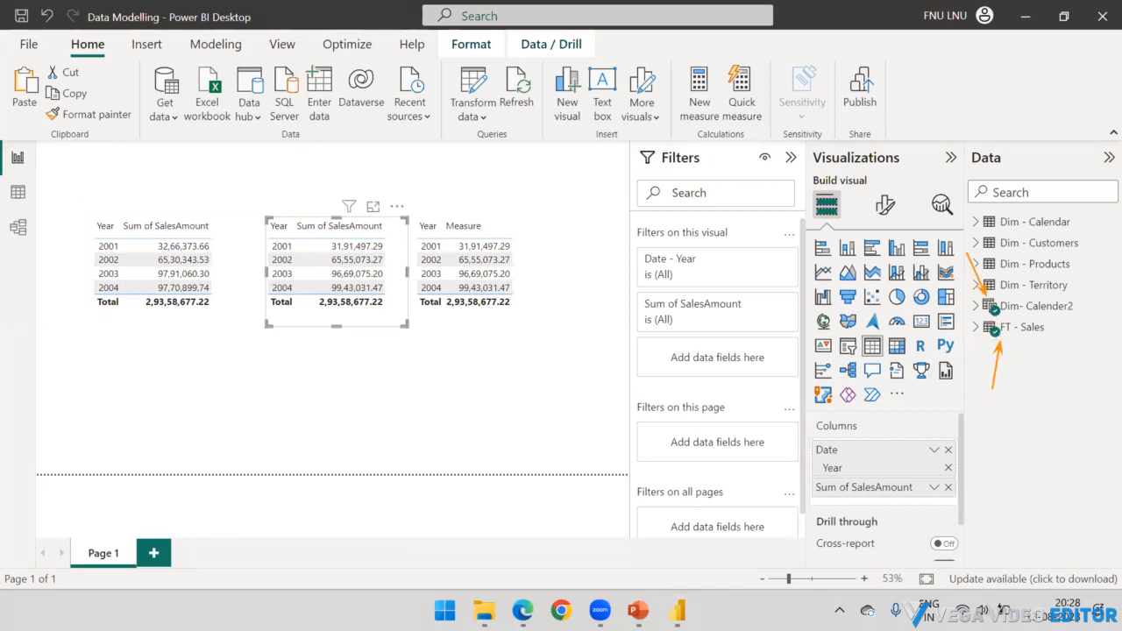
pyautogui.press('Escape')
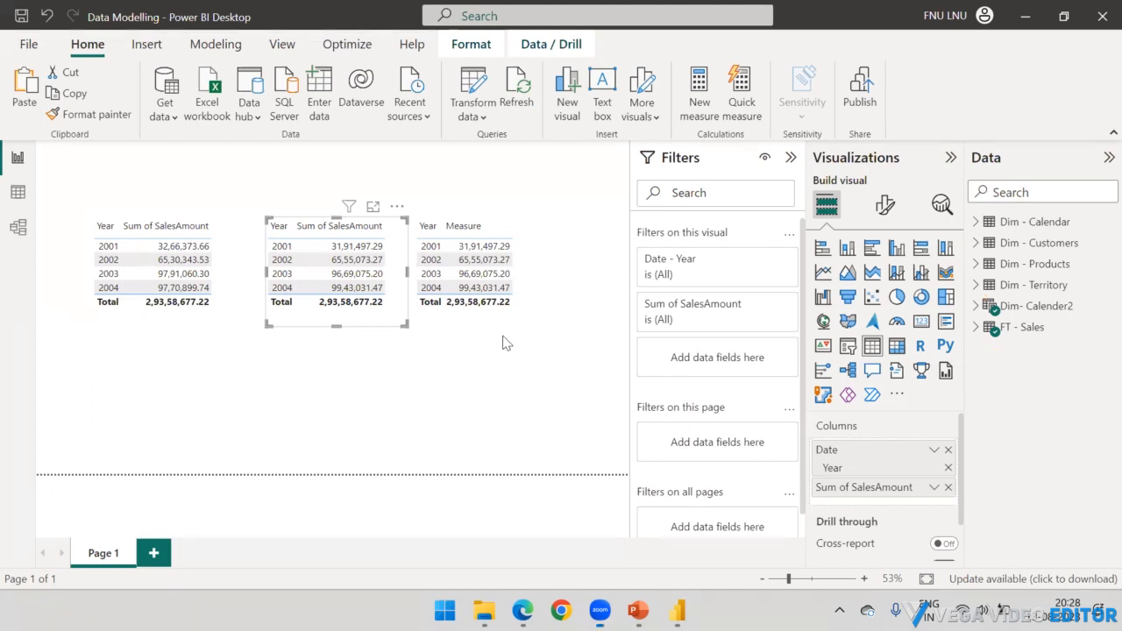
pyautogui.click(536, 234)
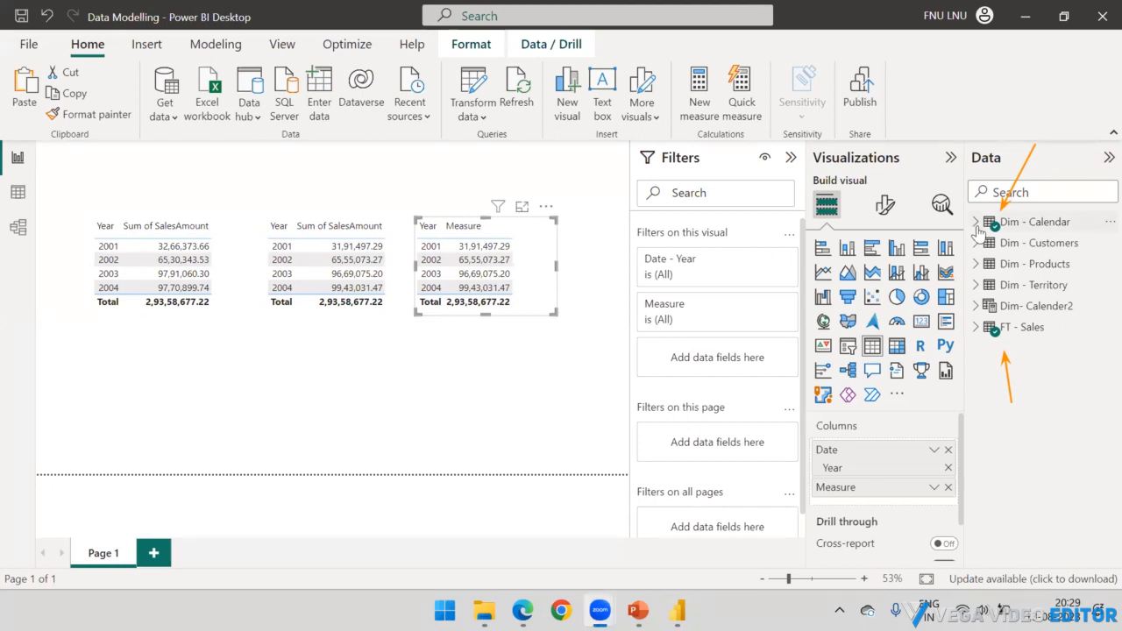
# Step: Look through the FT - Sales fields and examine the USERELATIONSHIP formula of its Measure
pyautogui.click(979, 332)
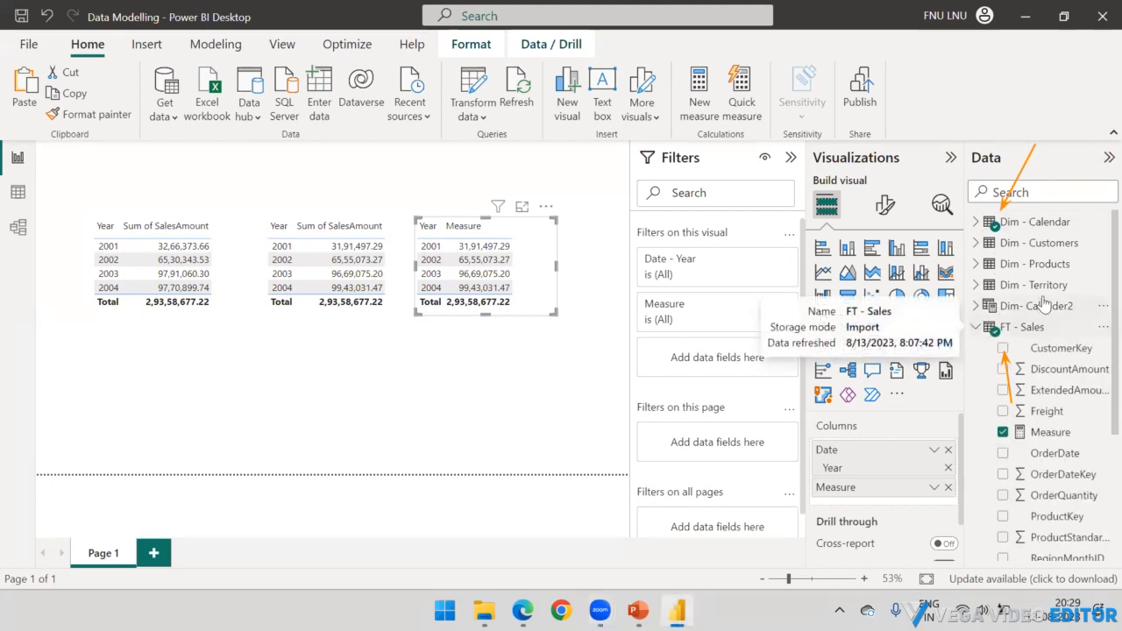
pyautogui.scroll(-2, 1044, 280)
pyautogui.scroll(-2, 1045, 280)
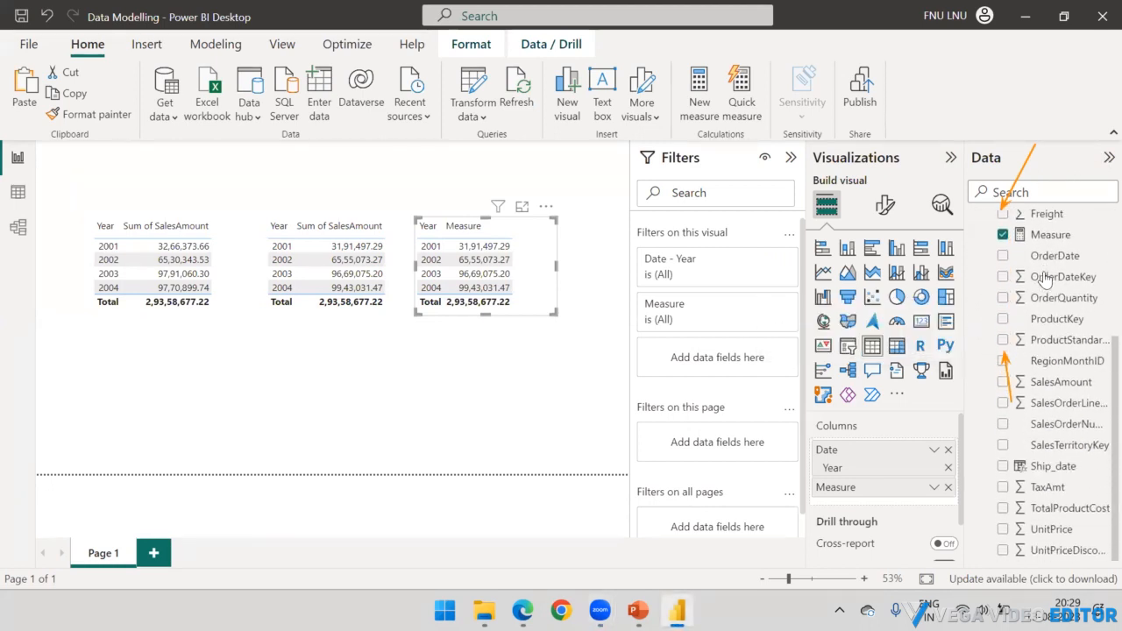
pyautogui.scroll(3, 1044, 280)
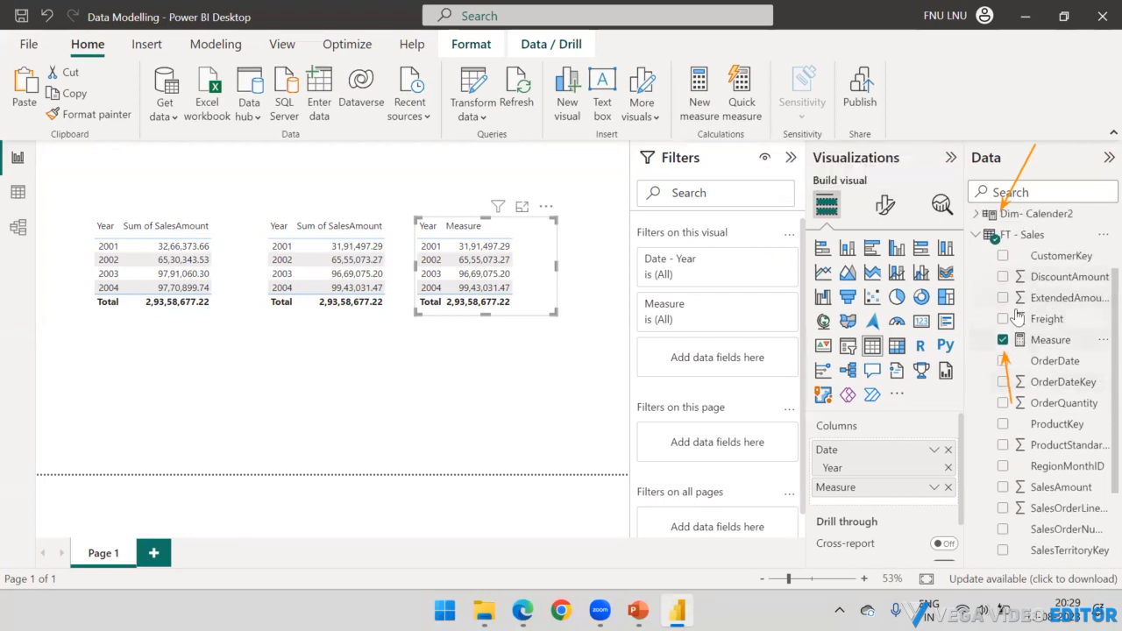
pyautogui.click(977, 235)
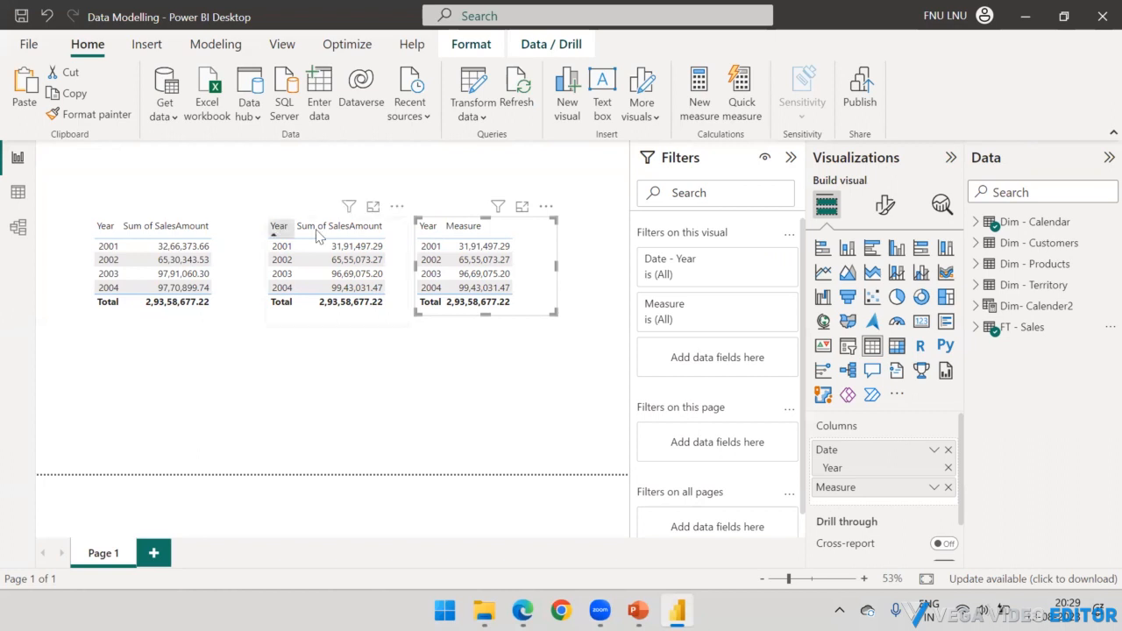
pyautogui.click(976, 327)
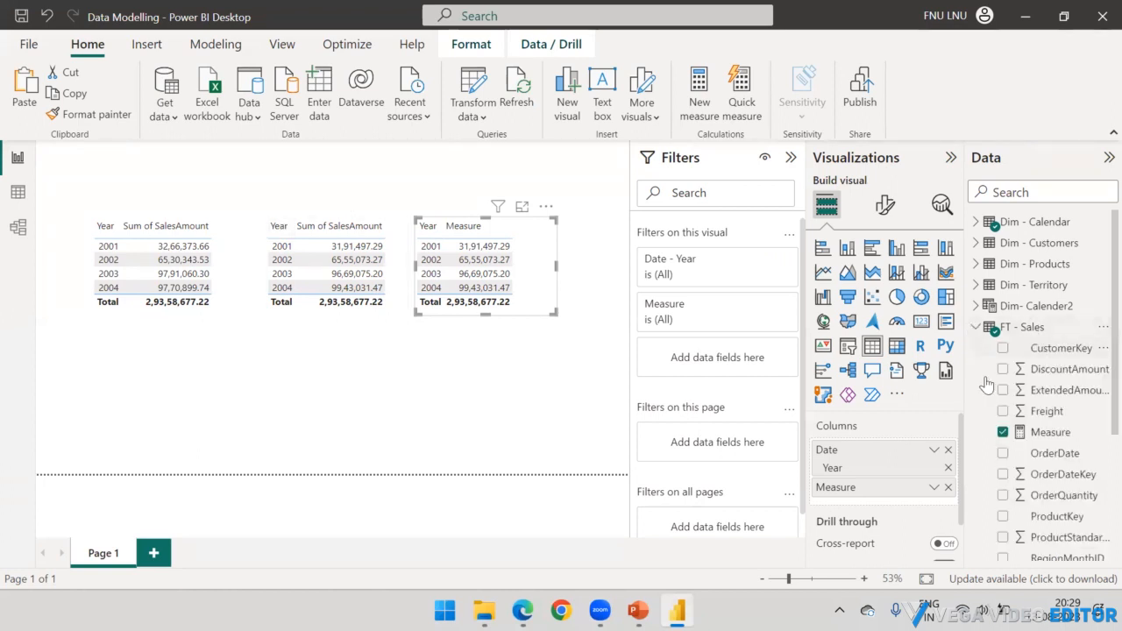
pyautogui.click(1040, 433)
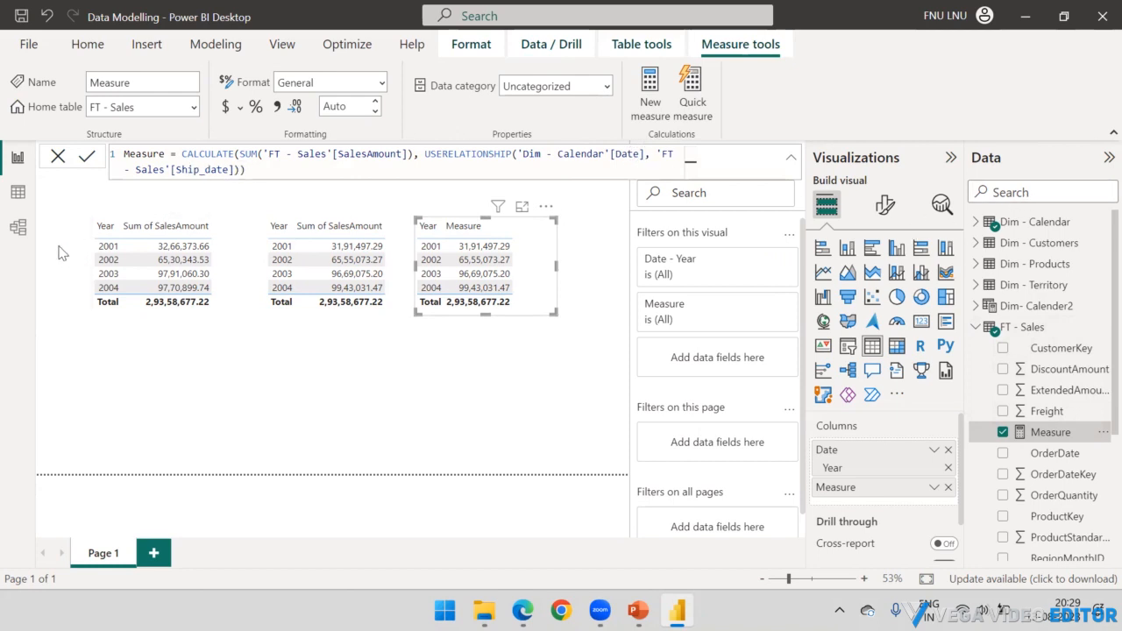
# Step: Examine the active and inactive relationships of Dim - Calendar and Dim- Calender2 with FT - Sales in the model diagram
pyautogui.click(16, 229)
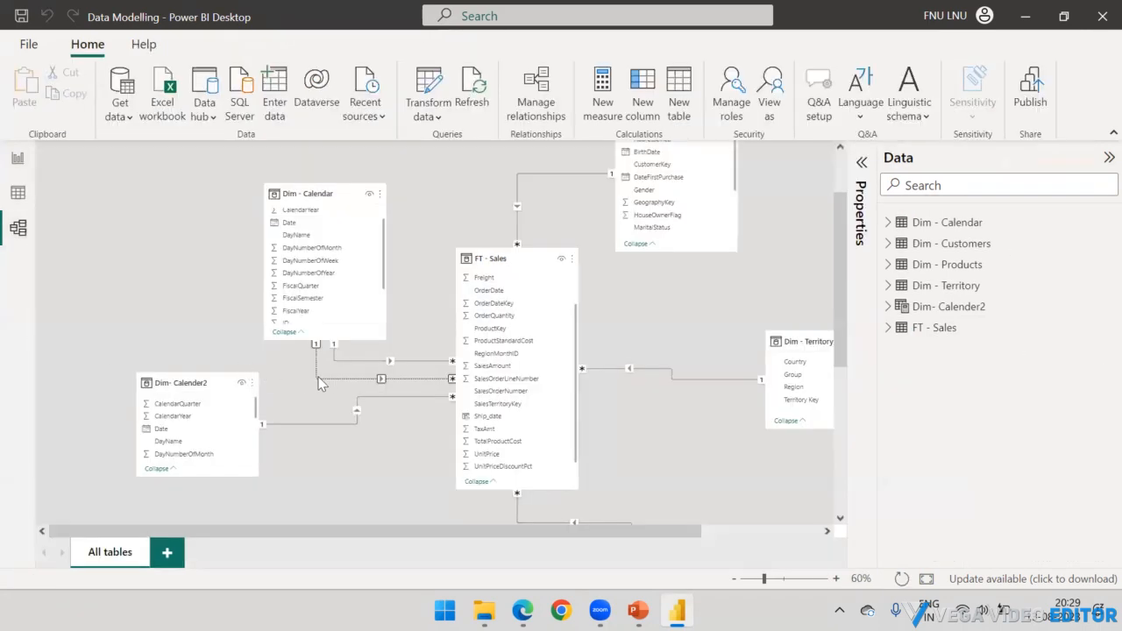
pyautogui.scroll(6, 414, 439)
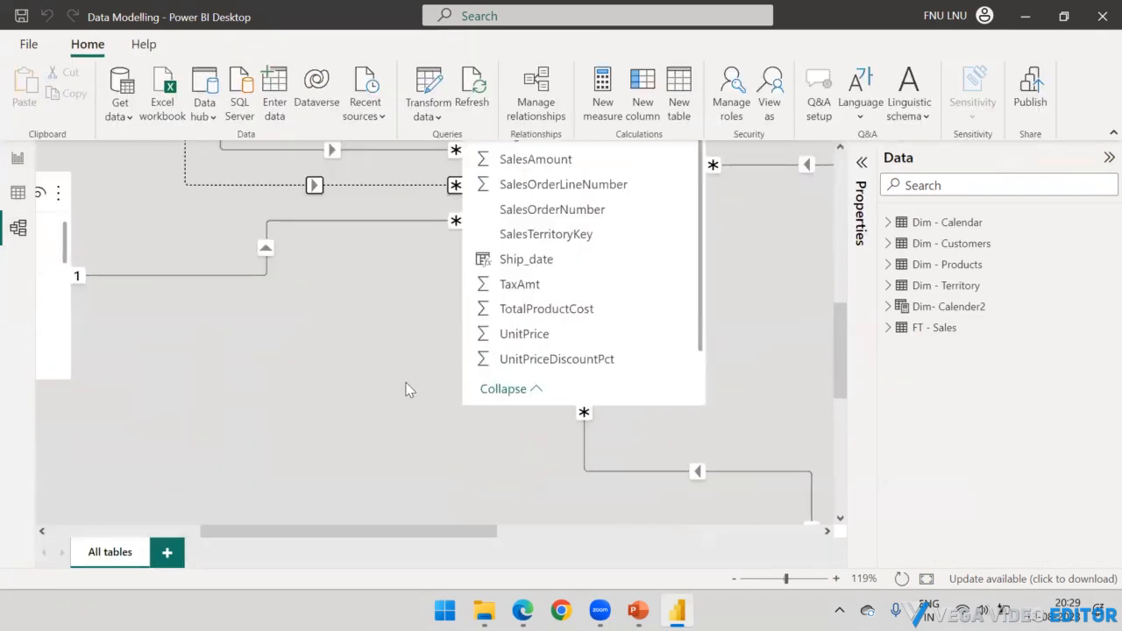
pyautogui.scroll(-4, 406, 389)
pyautogui.scroll(1, 663, 291)
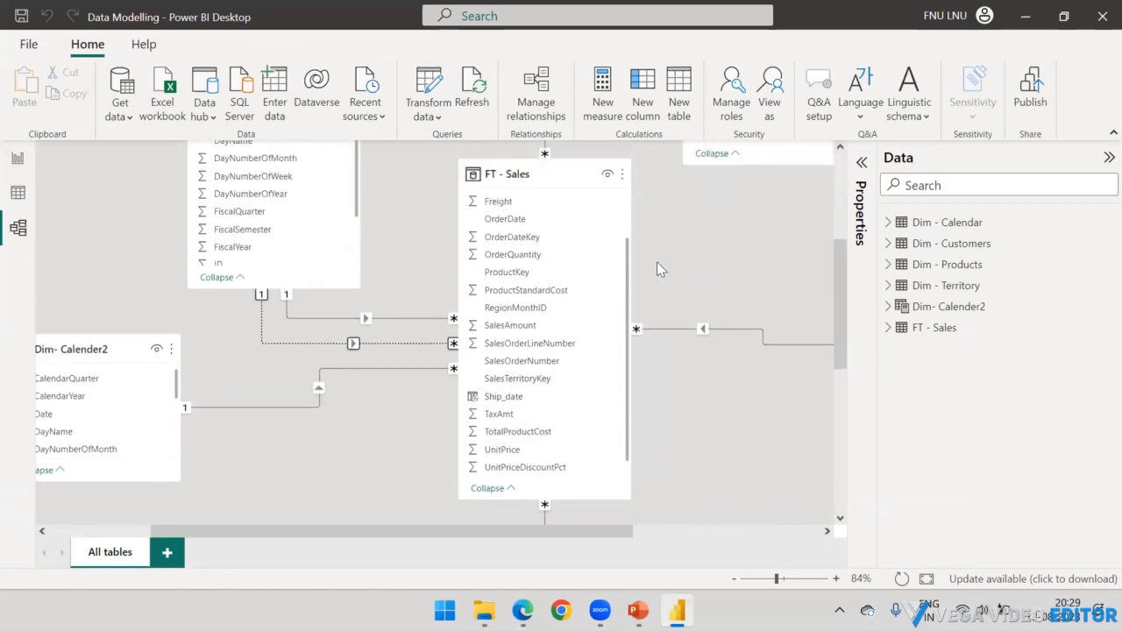
pyautogui.scroll(1, 656, 263)
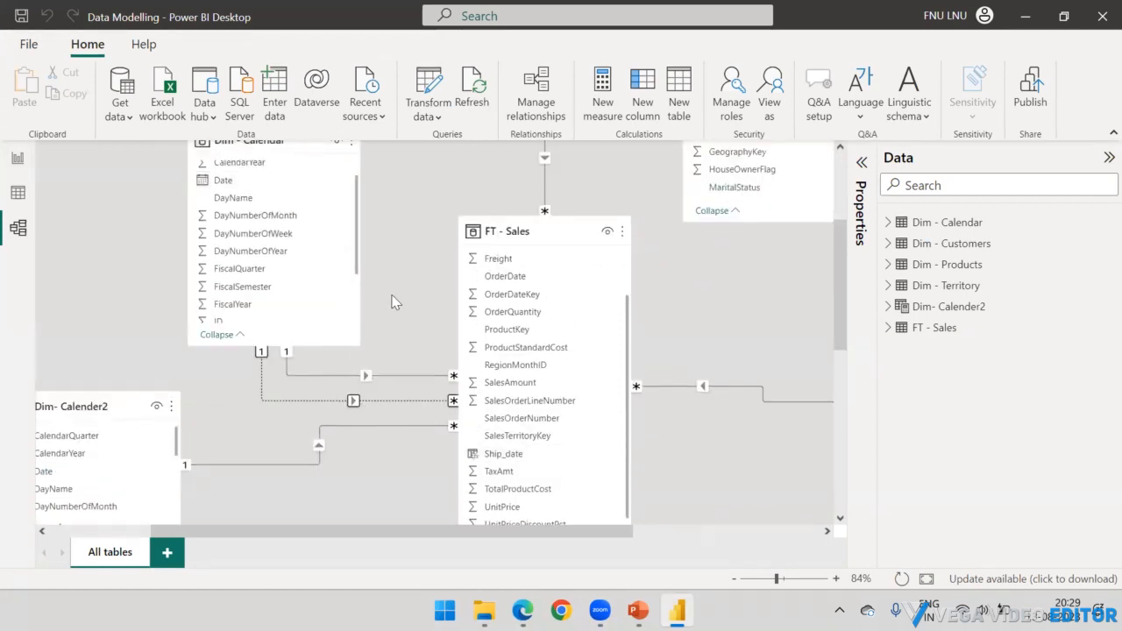
pyautogui.scroll(-3, 392, 301)
pyautogui.scroll(-1, 395, 298)
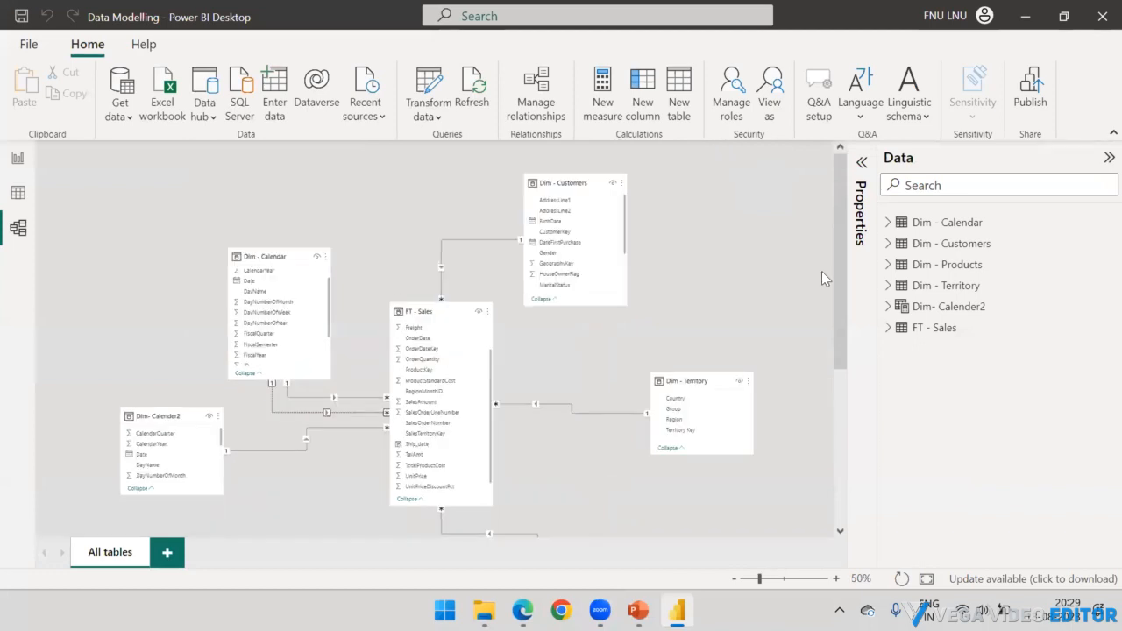
pyautogui.moveTo(842, 231); pyautogui.dragTo(838, 276)
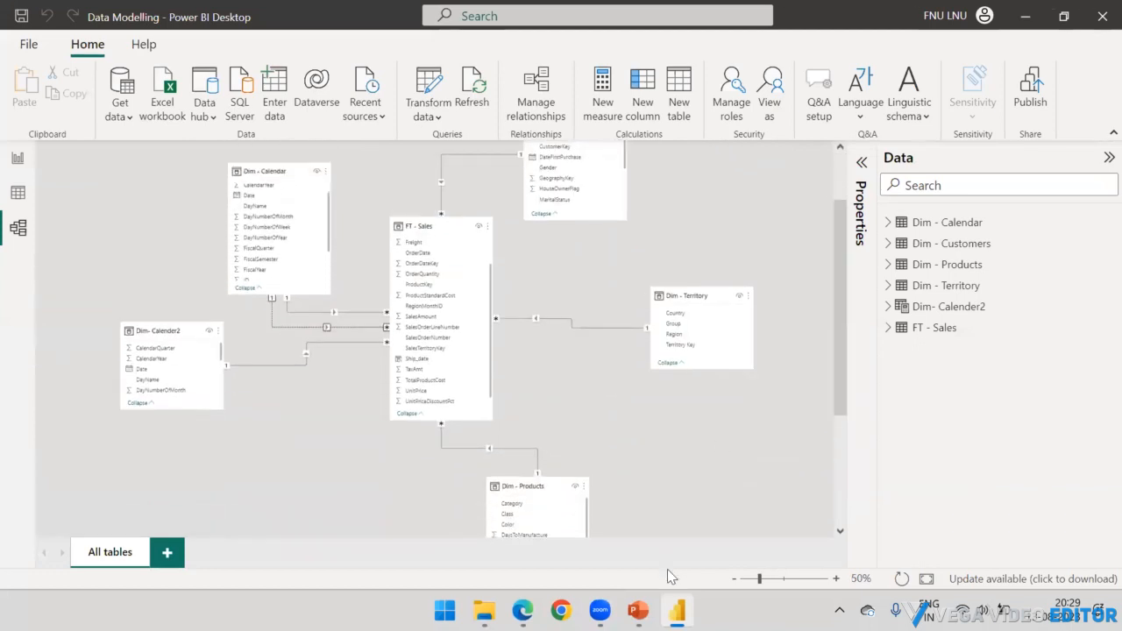
# Step: Switch to the PowerPoint presentation and read the slides on inactive relationships and filter directions
pyautogui.moveTo(638, 612)
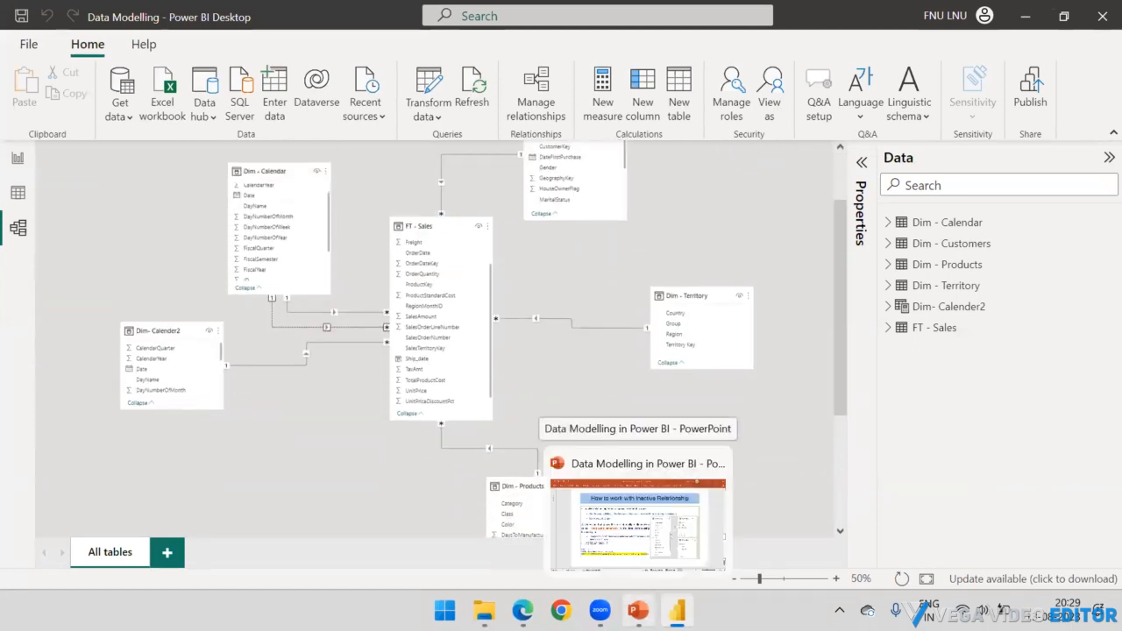
pyautogui.click(638, 518)
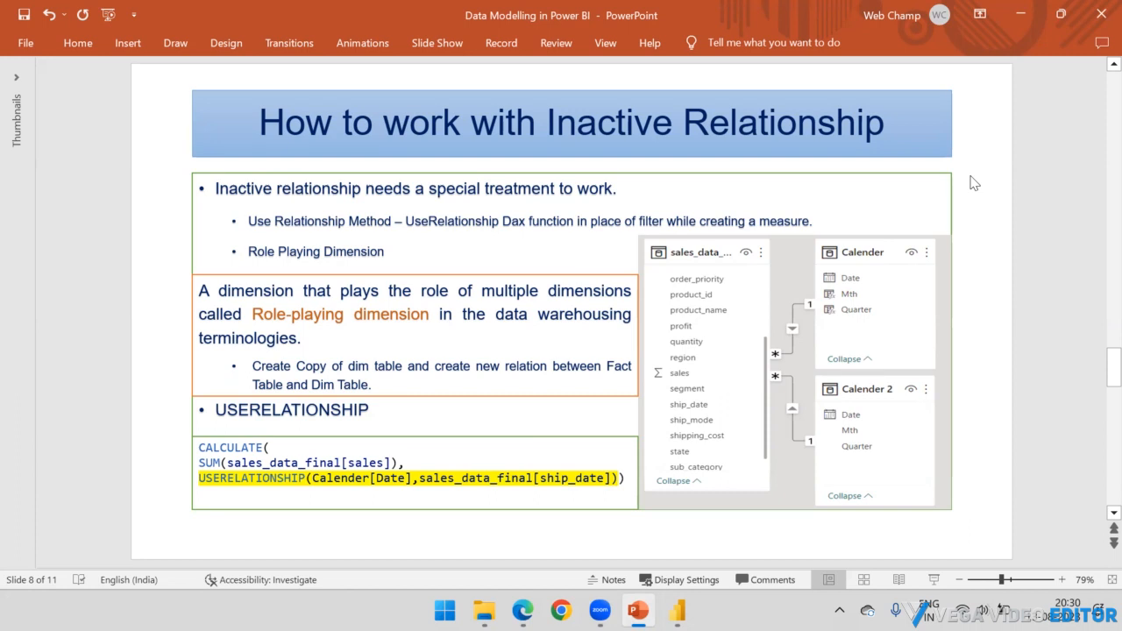
pyautogui.scroll(-1, 971, 184)
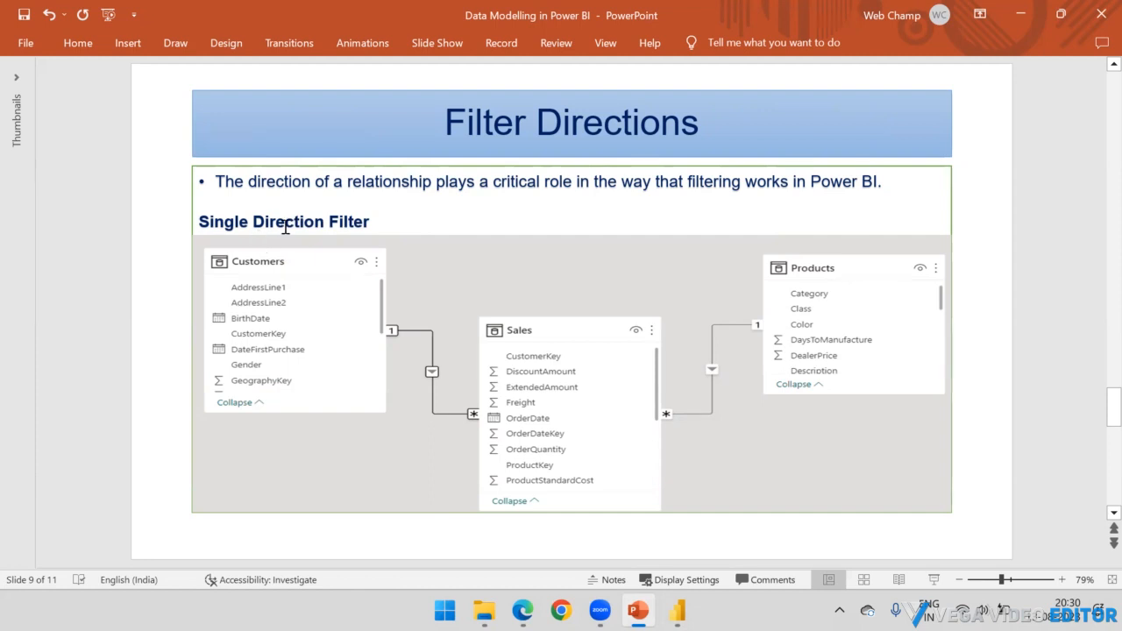
pyautogui.scroll(-1, 285, 226)
pyautogui.scroll(1, 285, 227)
# Step: Return to Power BI and apply Single as the cross filter direction of the FT - Sales to Dim- Calender2 relationship
pyautogui.click(677, 611)
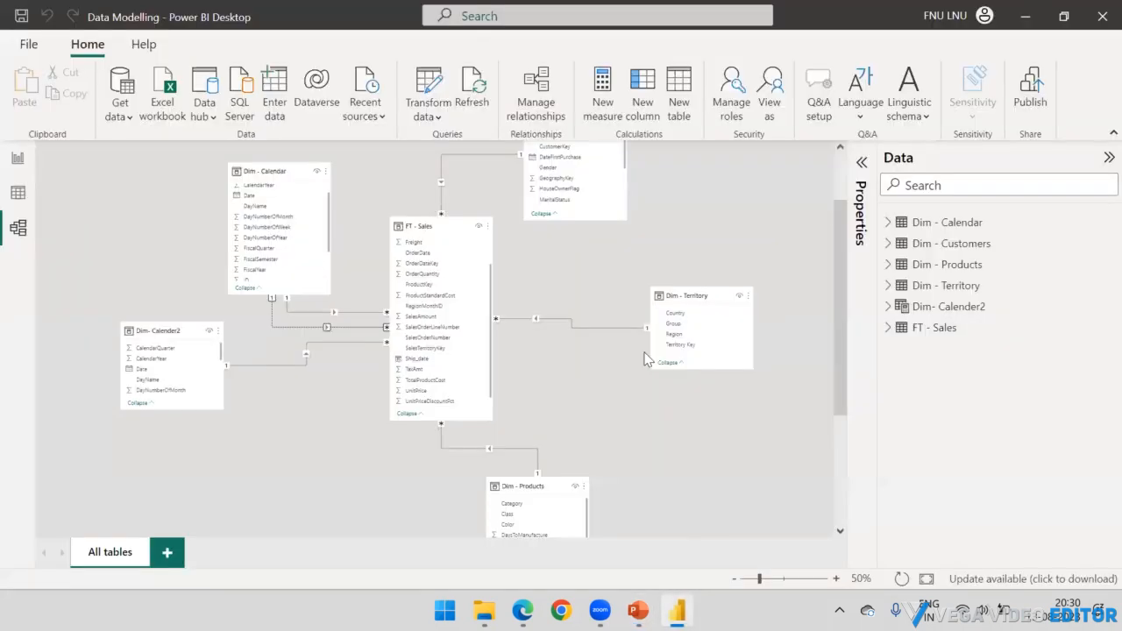
pyautogui.doubleClick(285, 363)
pyautogui.click(628, 436)
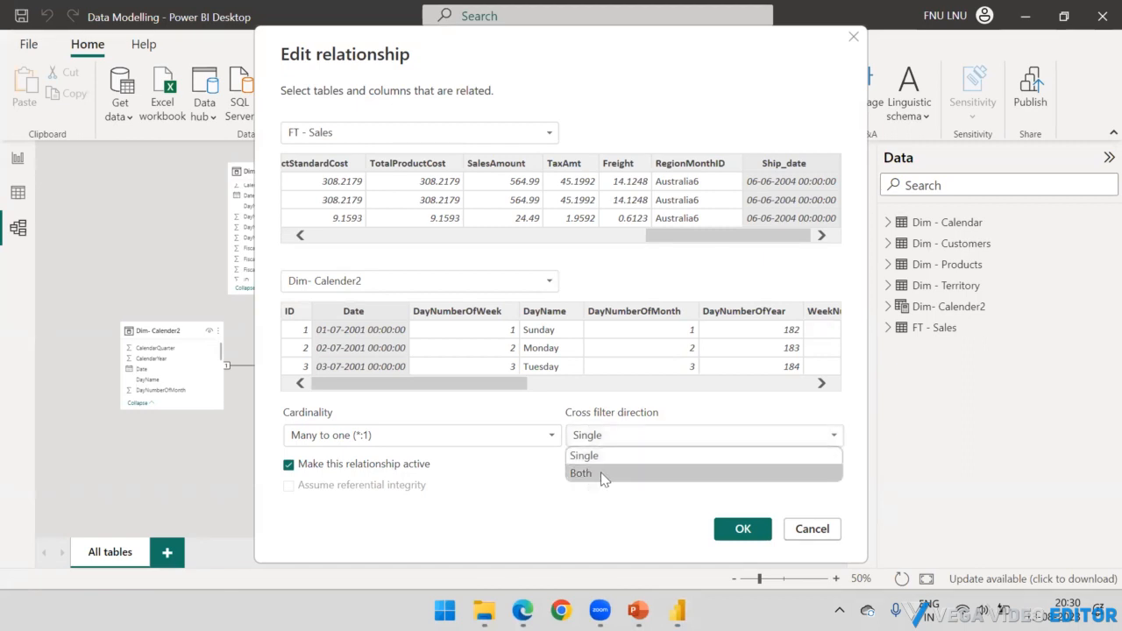
pyautogui.click(603, 457)
pyautogui.click(739, 528)
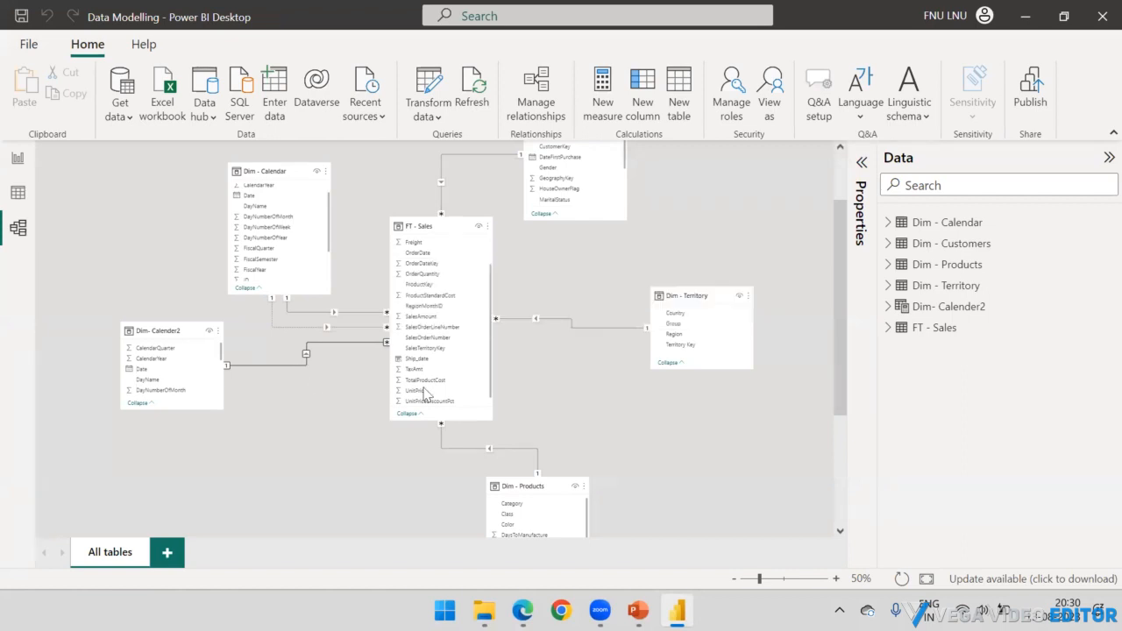
# Step: Rearrange the model diagram by moving Dim - Products up below Dim - Territory and FT - Sales down beside Dim - Products
pyautogui.scroll(-1, 571, 339)
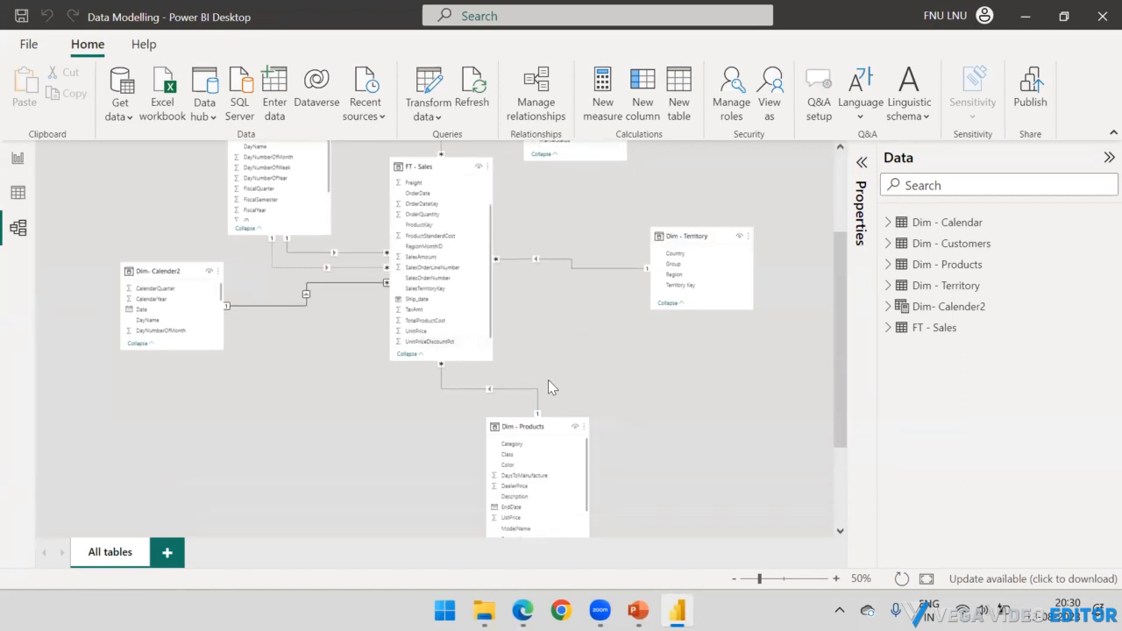
pyautogui.scroll(3, 560, 311)
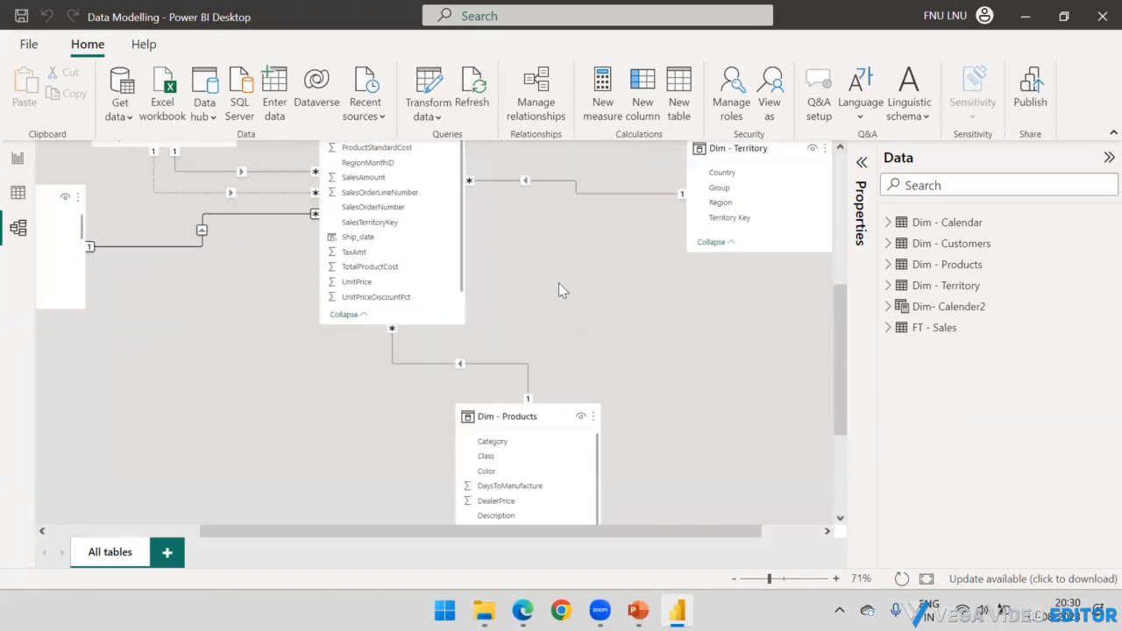
pyautogui.moveTo(557, 417); pyautogui.dragTo(634, 286)
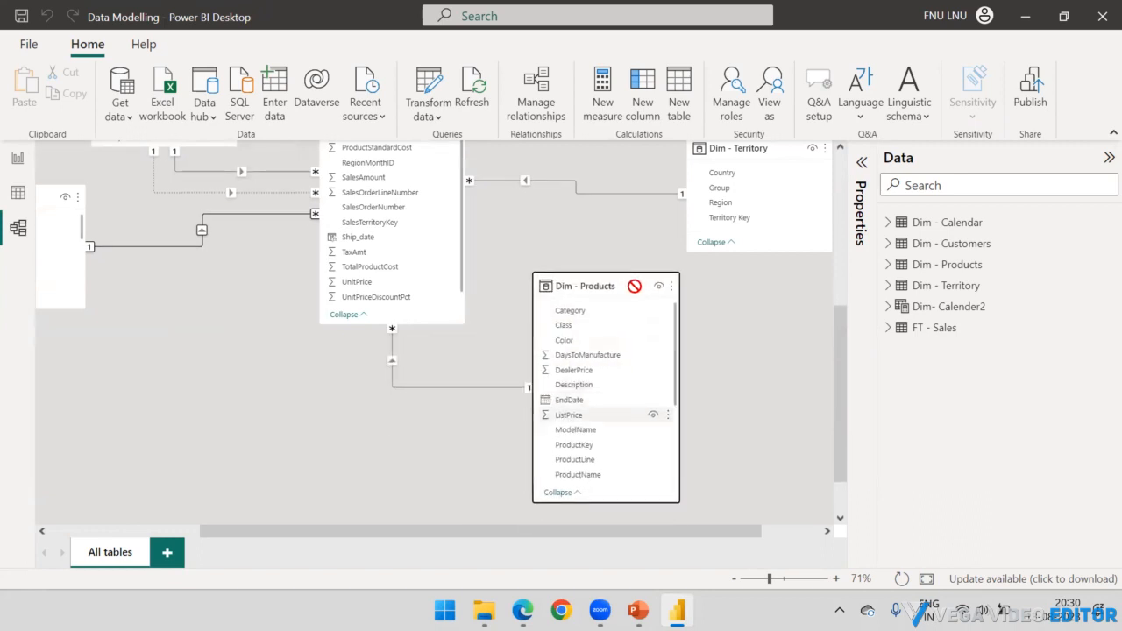
pyautogui.scroll(1, 393, 227)
pyautogui.scroll(1, 424, 225)
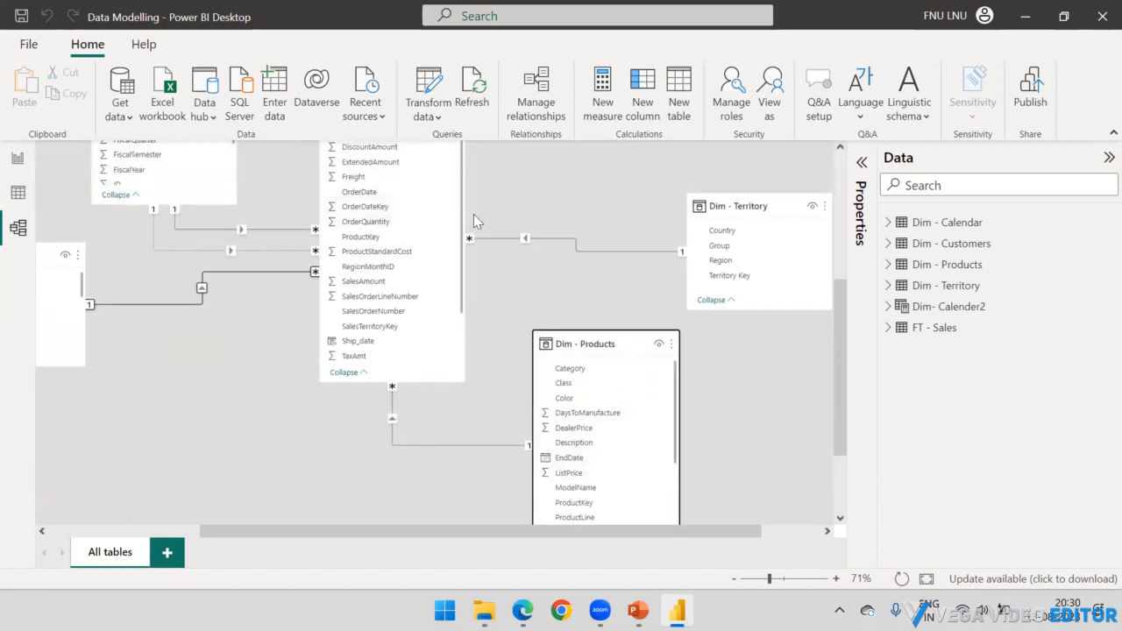
pyautogui.scroll(2, 474, 214)
pyautogui.moveTo(380, 221); pyautogui.dragTo(321, 326)
pyautogui.scroll(-3, 590, 310)
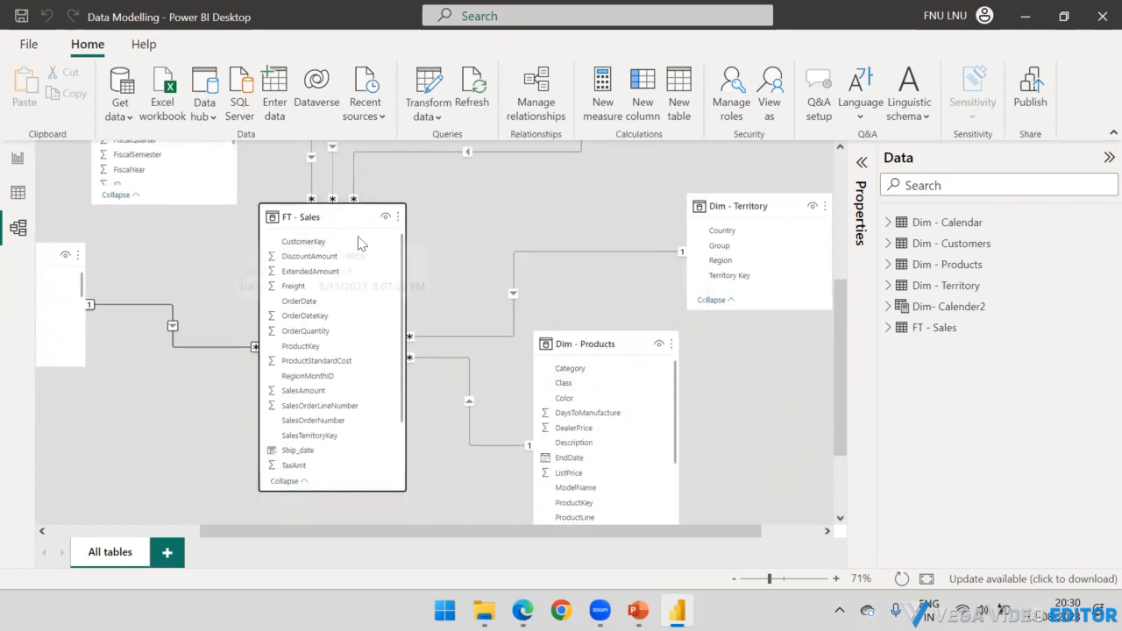
# Step: Select the relationship between Dim - Products and FT - Sales and examine its filter direction
pyautogui.click(470, 425)
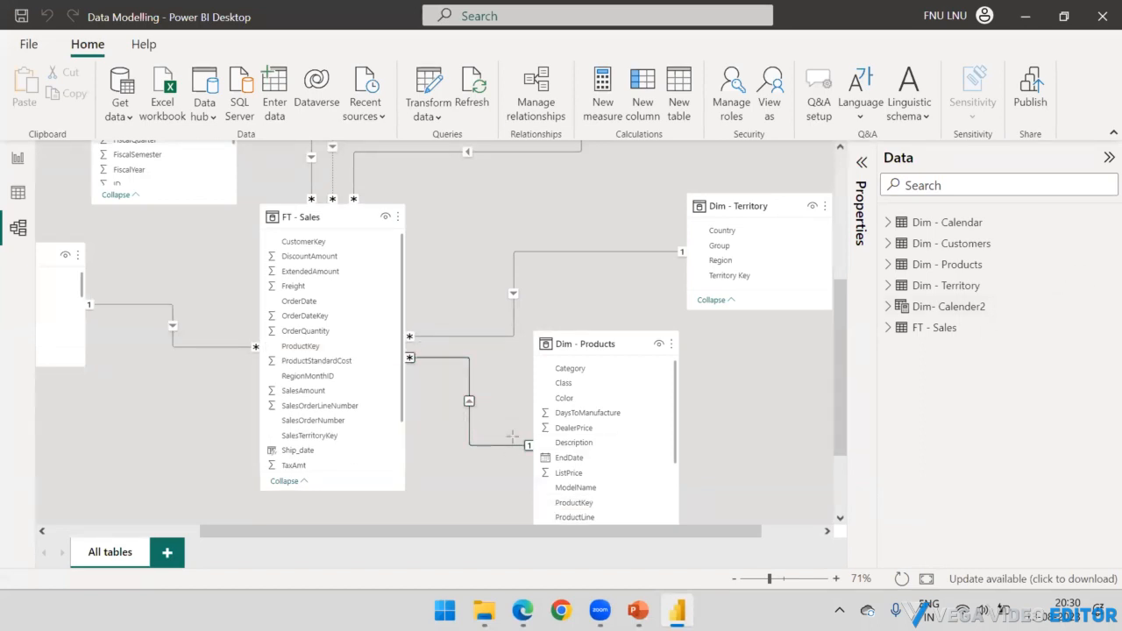
pyautogui.moveTo(530, 488); pyautogui.dragTo(407, 415)
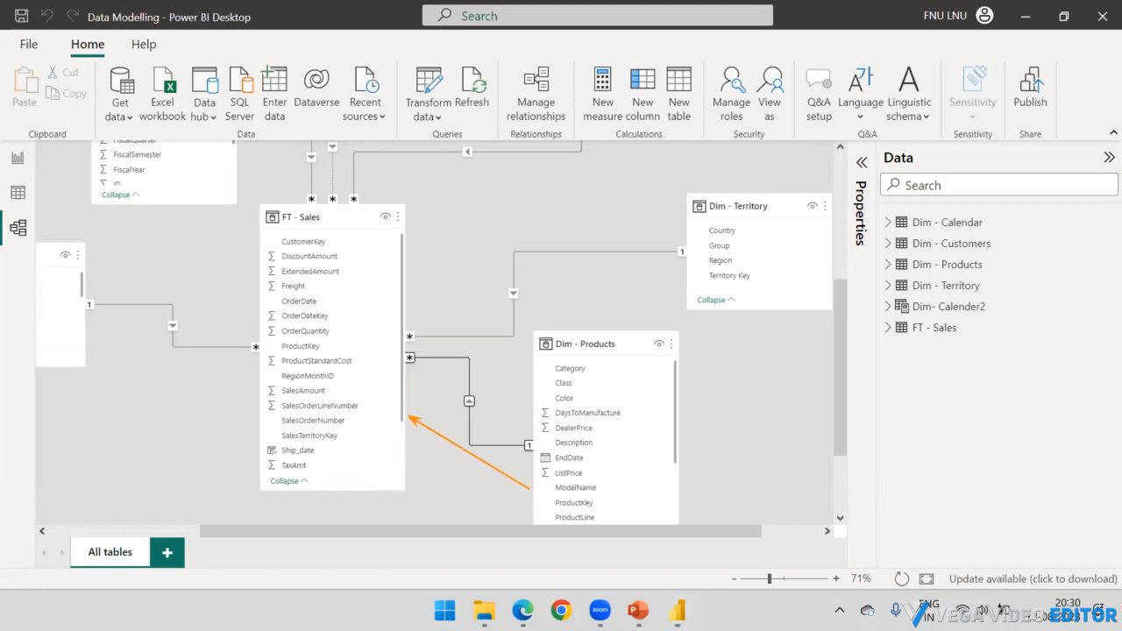
pyautogui.hotkey('ctrl', 'z')
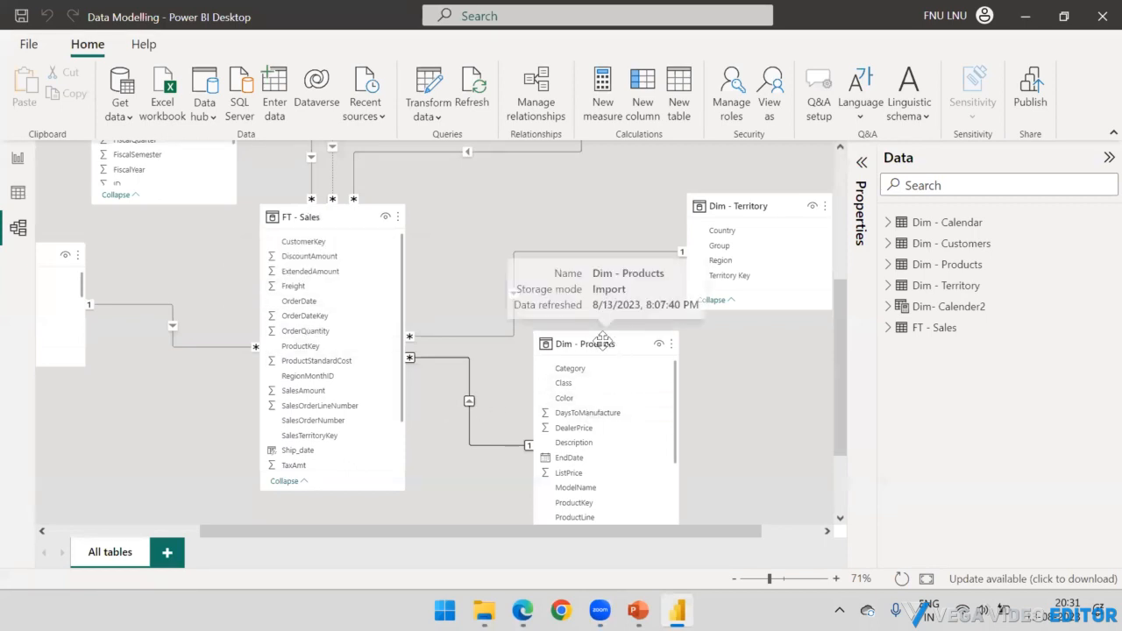
# Step: Move Dim - Products farther down from Dim - Territory and bring Dim - Territory closer to FT - Sales in the diagram
pyautogui.moveTo(603, 339)
pyautogui.mouseDown()
pyautogui.moveTo(607, 309)
pyautogui.moveTo(607, 321)
pyautogui.mouseUp()
pyautogui.scroll(-2, 847, 333)
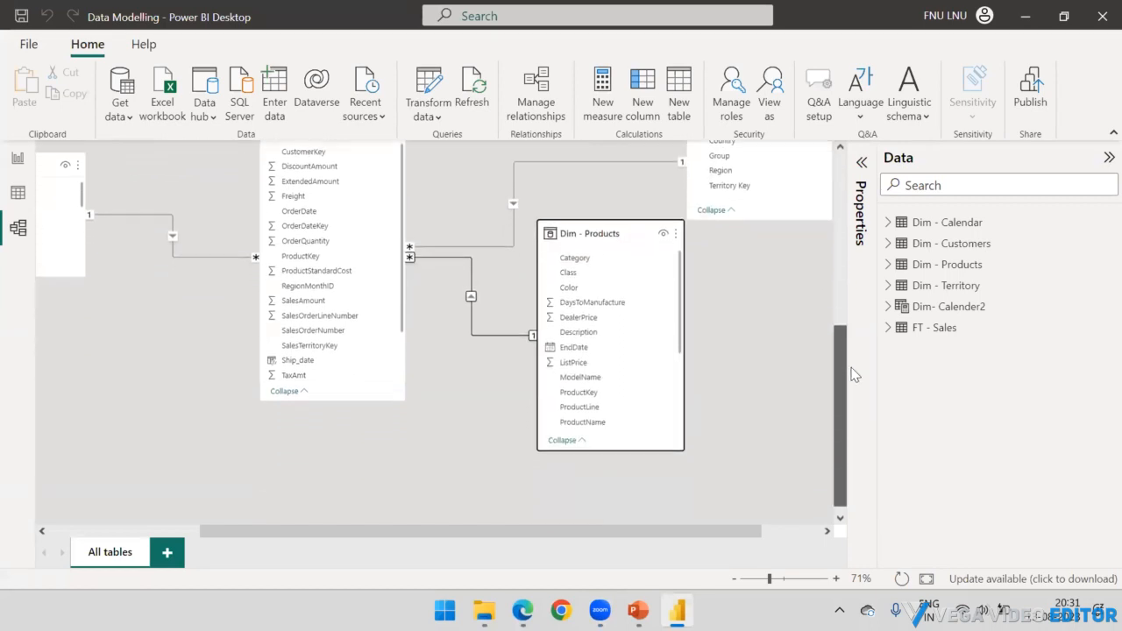
pyautogui.moveTo(372, 540); pyautogui.dragTo(266, 544)
pyautogui.moveTo(155, 195)
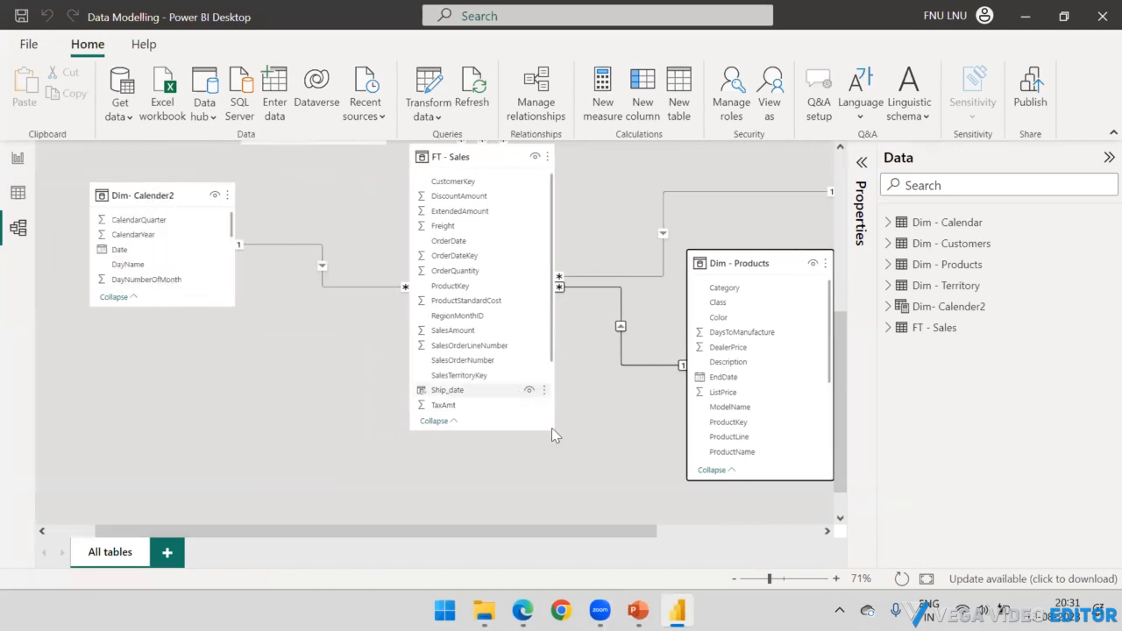
pyautogui.moveTo(632, 532); pyautogui.dragTo(796, 541)
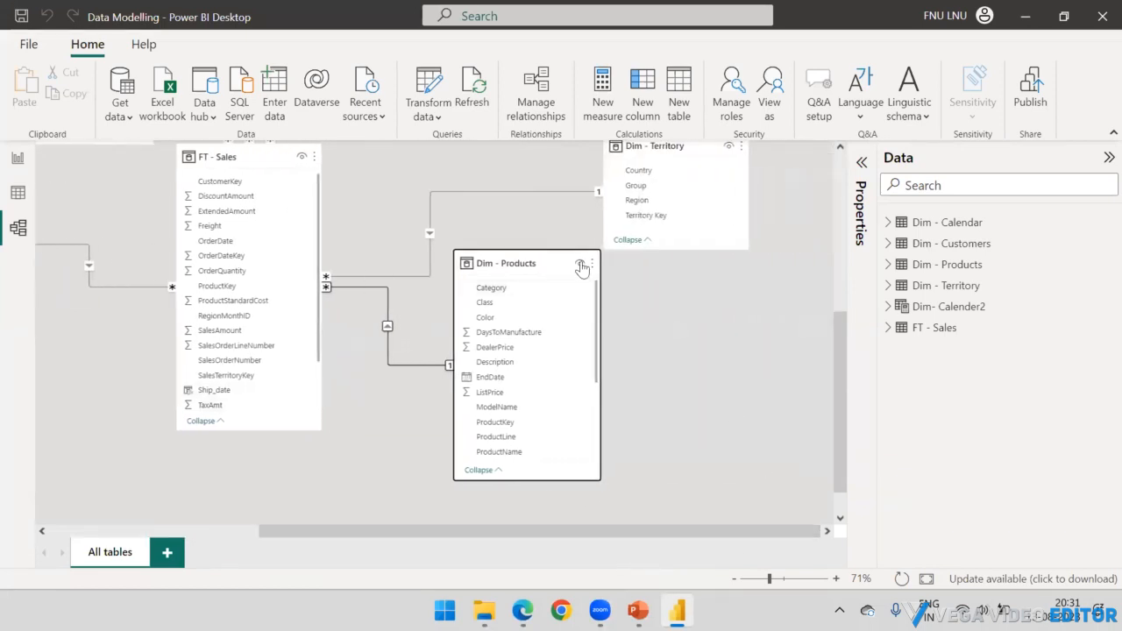
pyautogui.moveTo(535, 263); pyautogui.dragTo(557, 334)
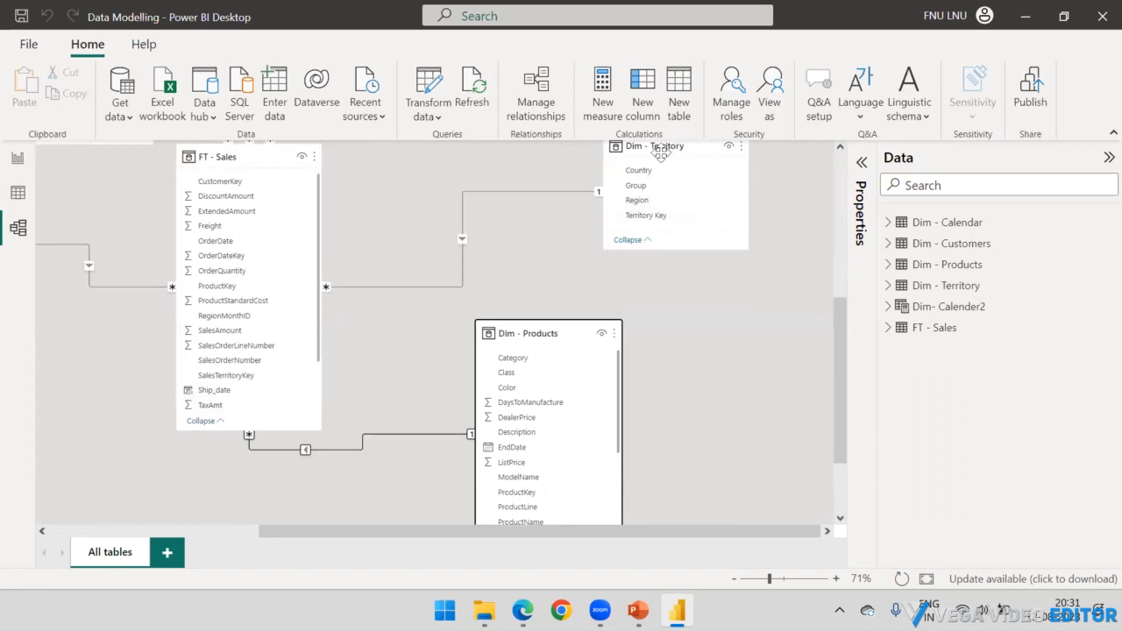
pyautogui.moveTo(664, 146); pyautogui.dragTo(587, 177)
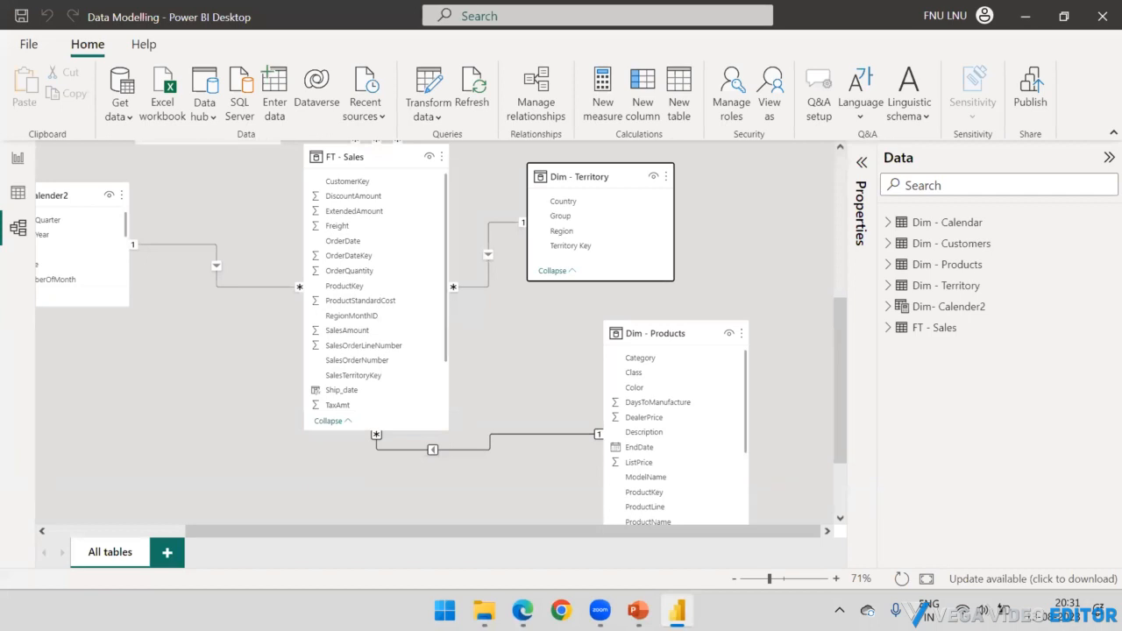
# Step: Mark the filter paths among Dim - Territory, FT - Sales and Dim - Products with arrows on the model diagram, and clear the annotations
pyautogui.moveTo(677, 239); pyautogui.dragTo(716, 318)
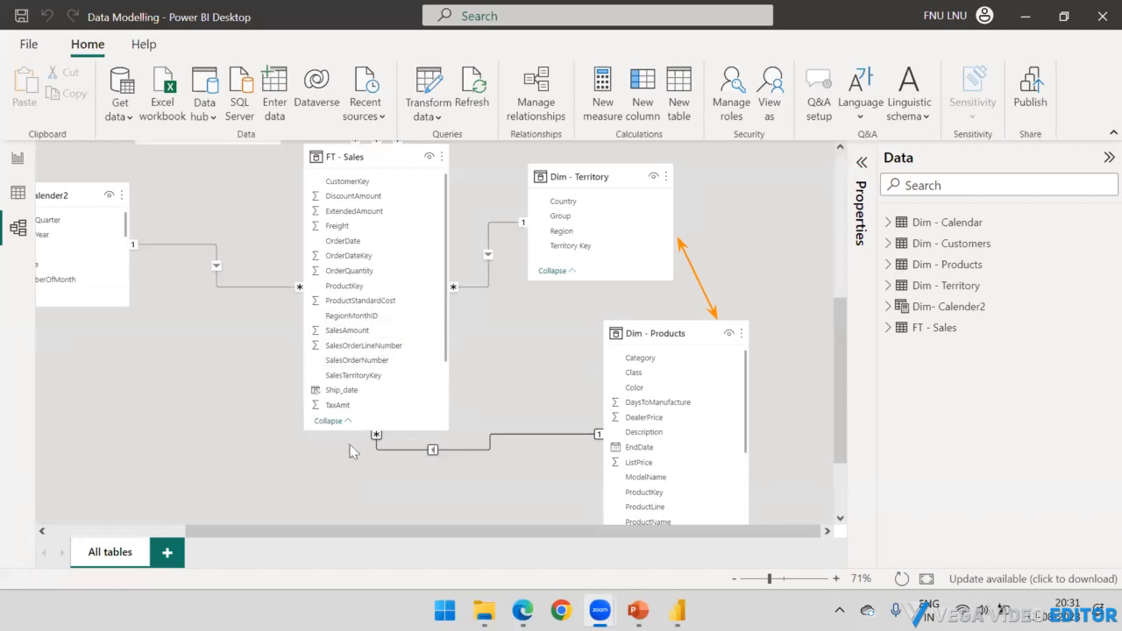
pyautogui.click(18, 158)
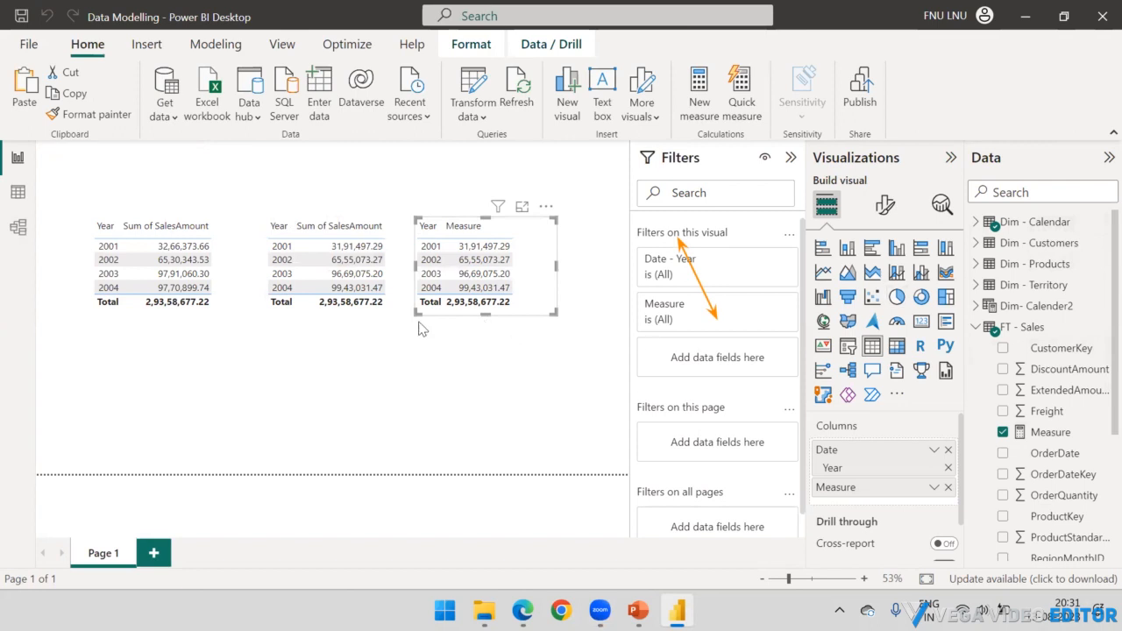
pyautogui.click(17, 228)
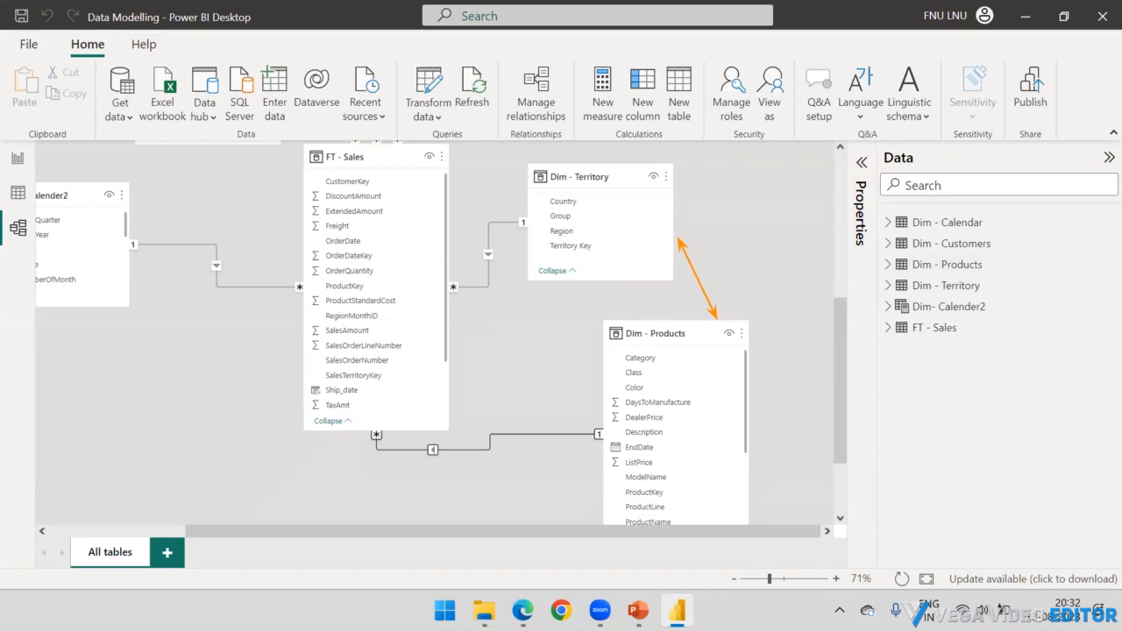
pyautogui.moveTo(553, 290); pyautogui.dragTo(451, 329)
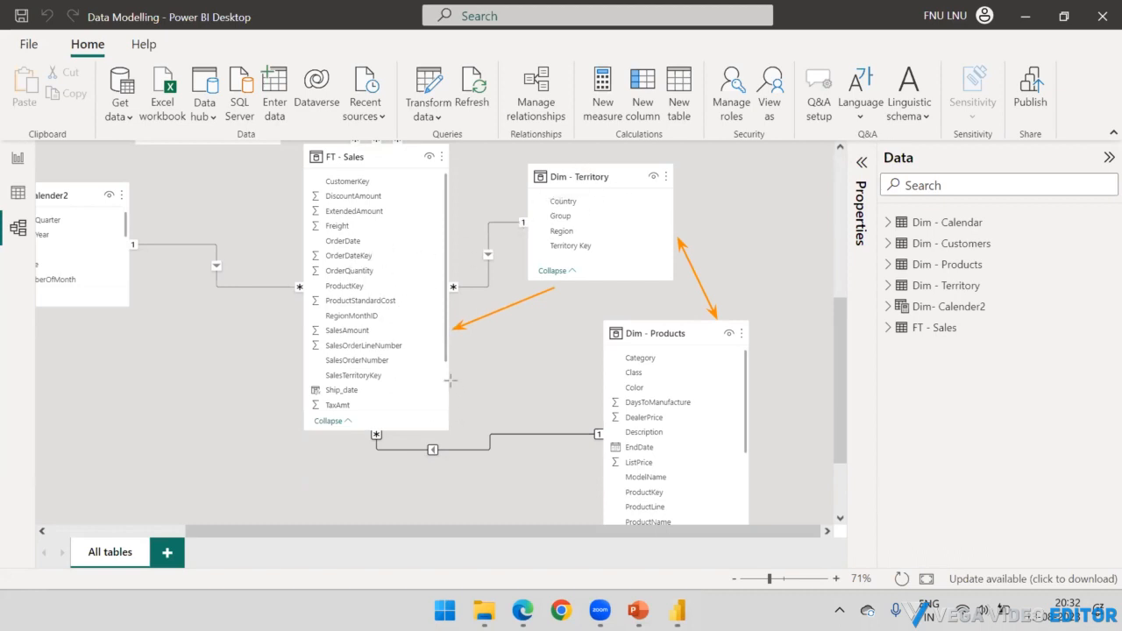
pyautogui.moveTo(449, 380); pyautogui.dragTo(597, 409)
pyautogui.press('Escape')
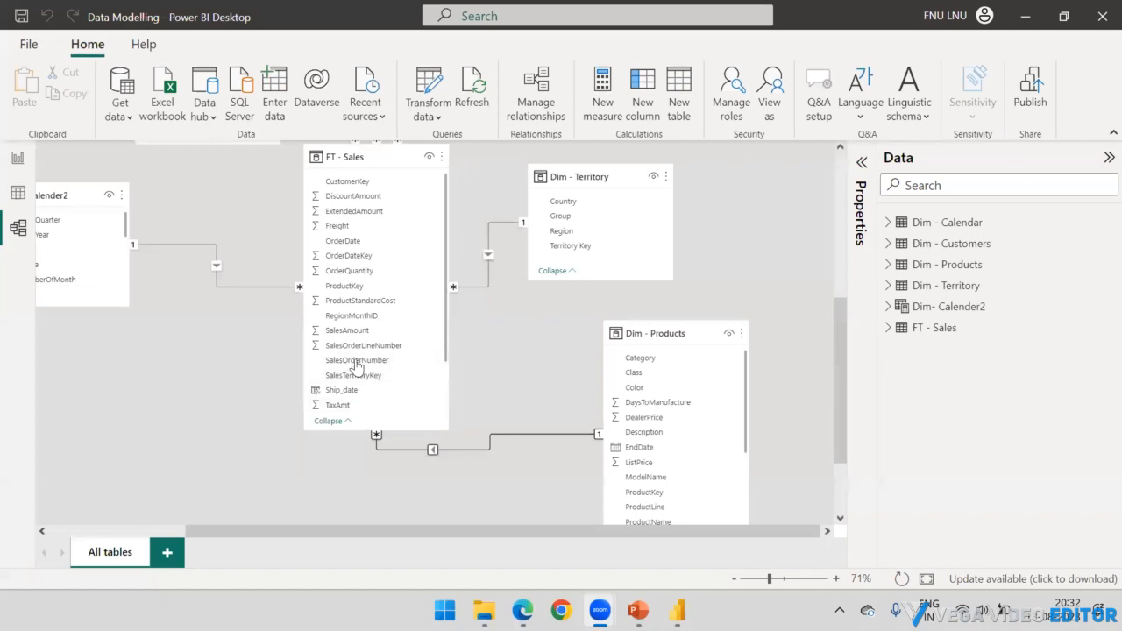
# Step: Line up the three yearly sales tables in a row along the upper edge of the report page and collapse the FT - Sales fields
pyautogui.click(17, 159)
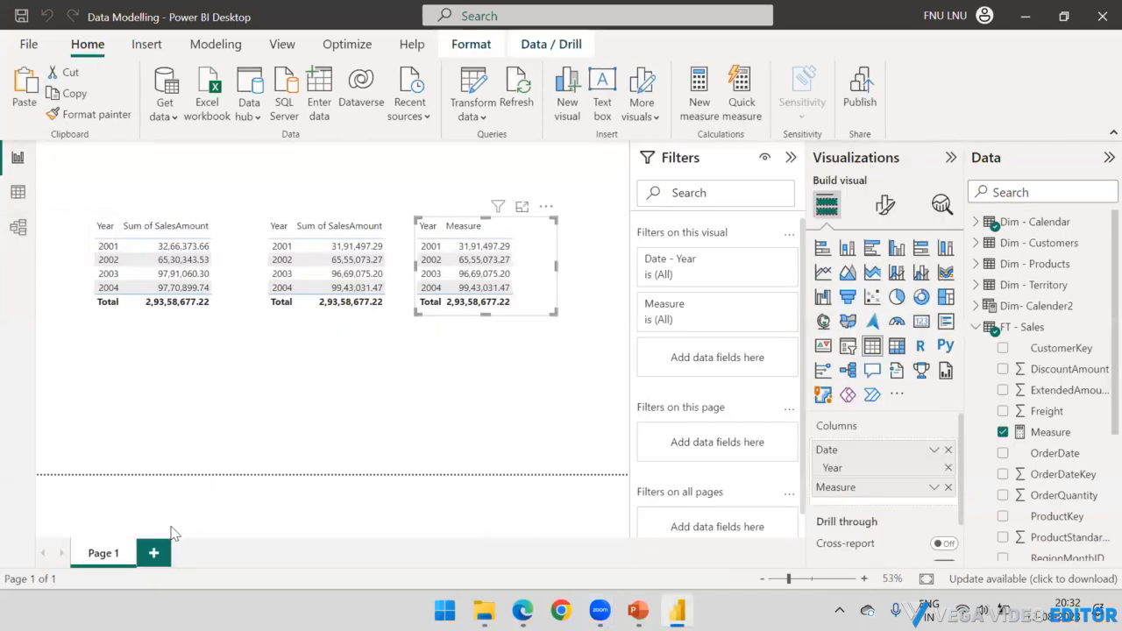
pyautogui.click(209, 226)
pyautogui.moveTo(217, 222); pyautogui.dragTo(173, 152)
pyautogui.moveTo(299, 223); pyautogui.dragTo(222, 150)
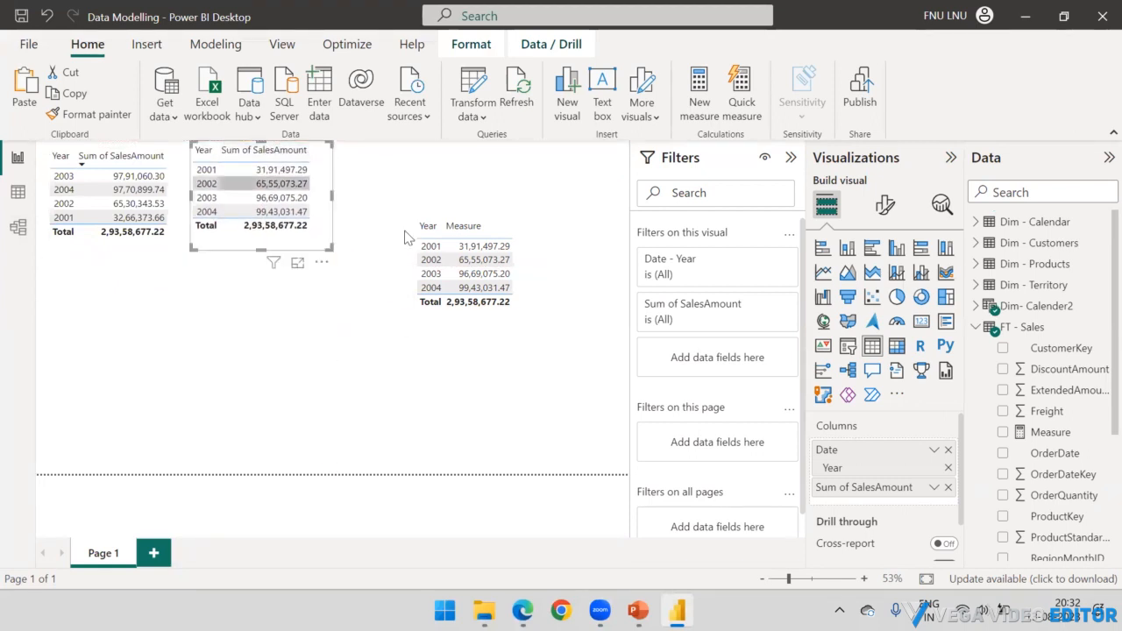
pyautogui.click(469, 227)
pyautogui.click(500, 226)
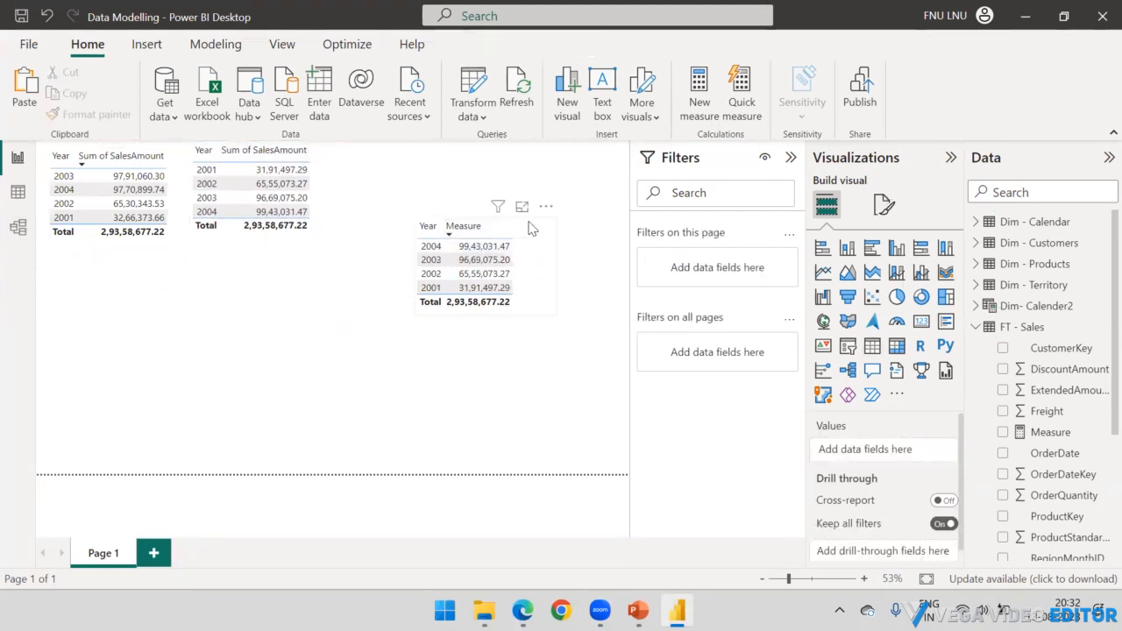
pyautogui.click(543, 230)
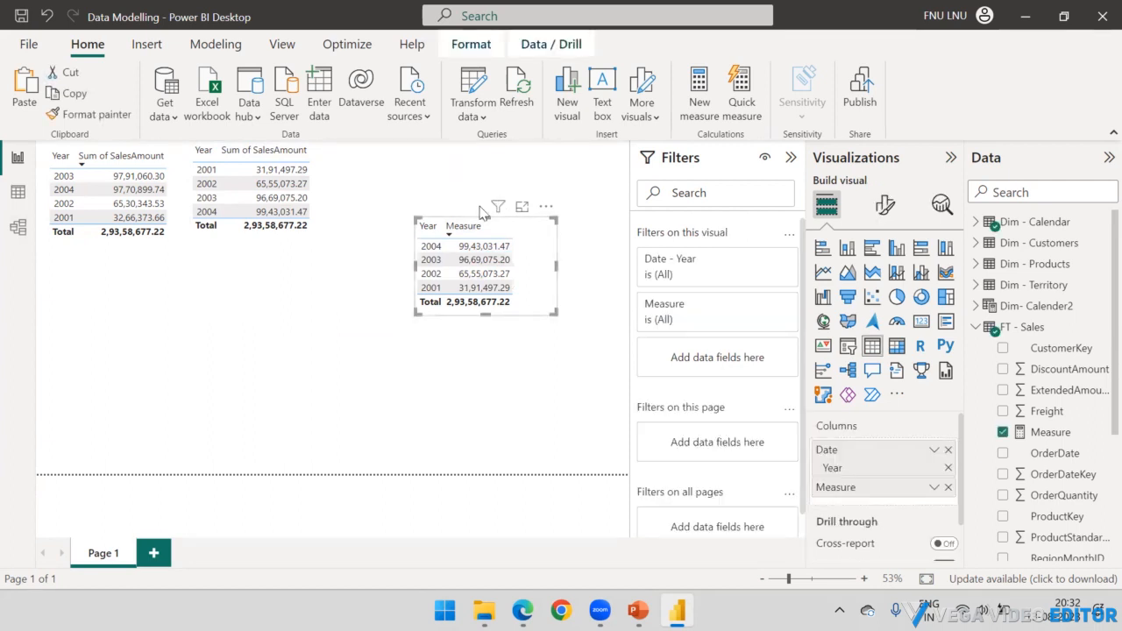
pyautogui.moveTo(523, 224); pyautogui.dragTo(436, 146)
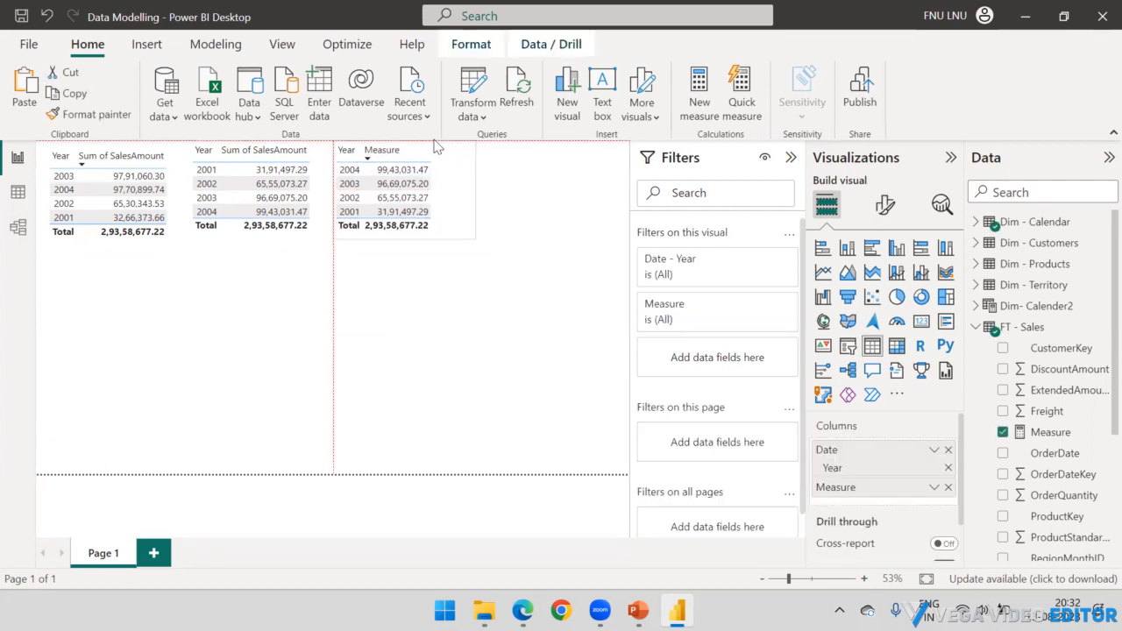
pyautogui.click(531, 271)
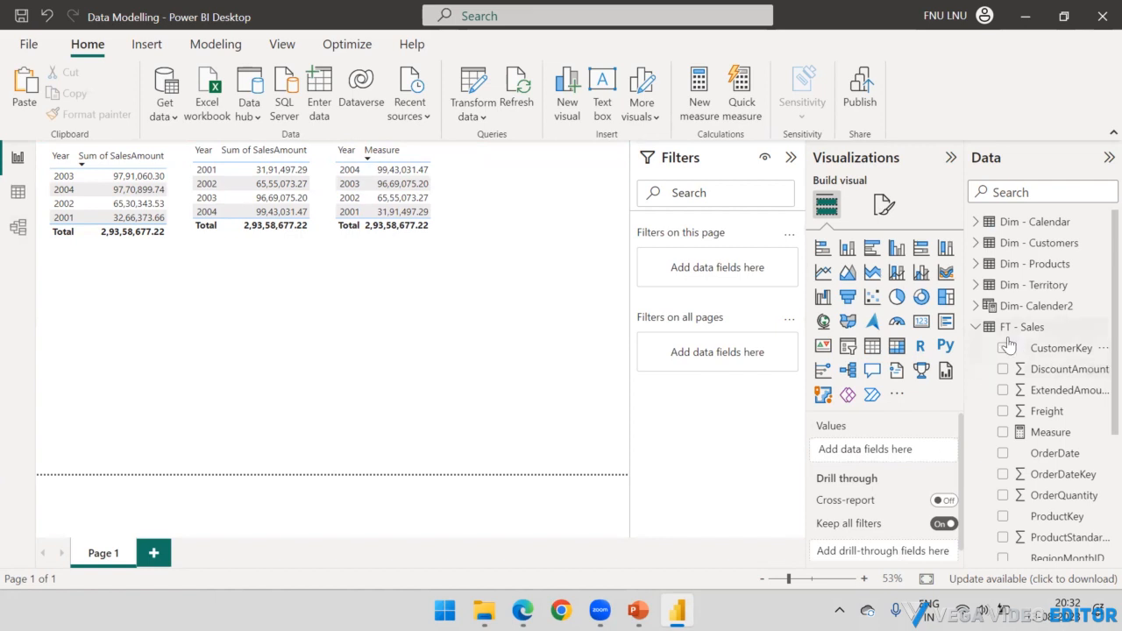
pyautogui.click(977, 329)
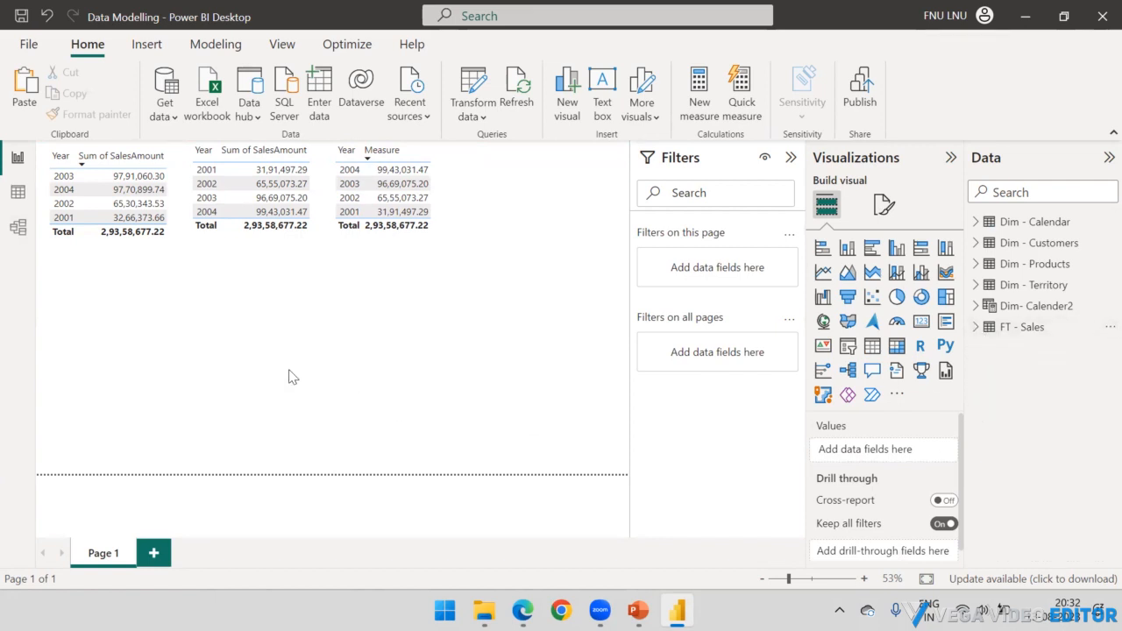
# Step: Duplicate the yearly Measure table, place the copy below the first sales table, and remove its Date and Measure fields
pyautogui.click(468, 175)
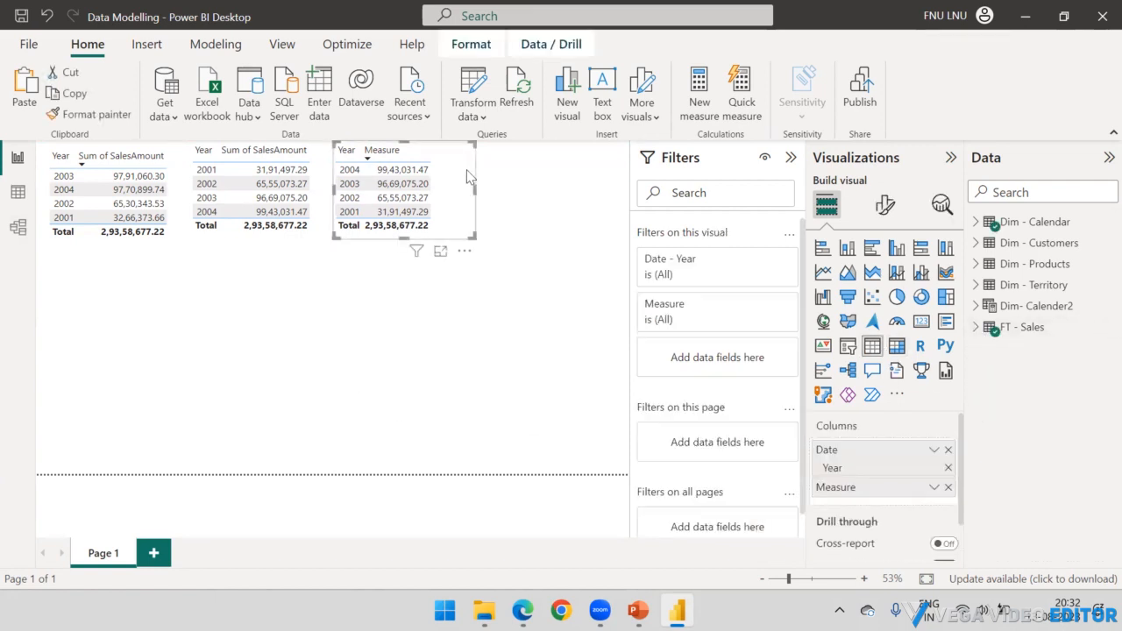
pyautogui.click(426, 353)
pyautogui.hotkey('ctrl', 'v')
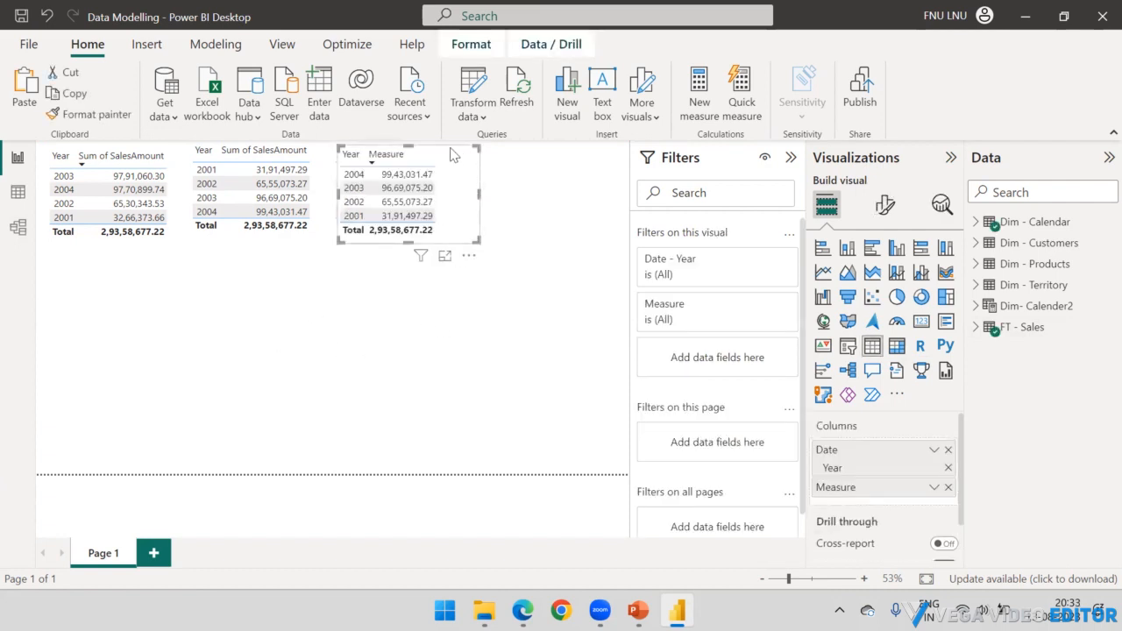
pyautogui.moveTo(430, 152); pyautogui.dragTo(143, 341)
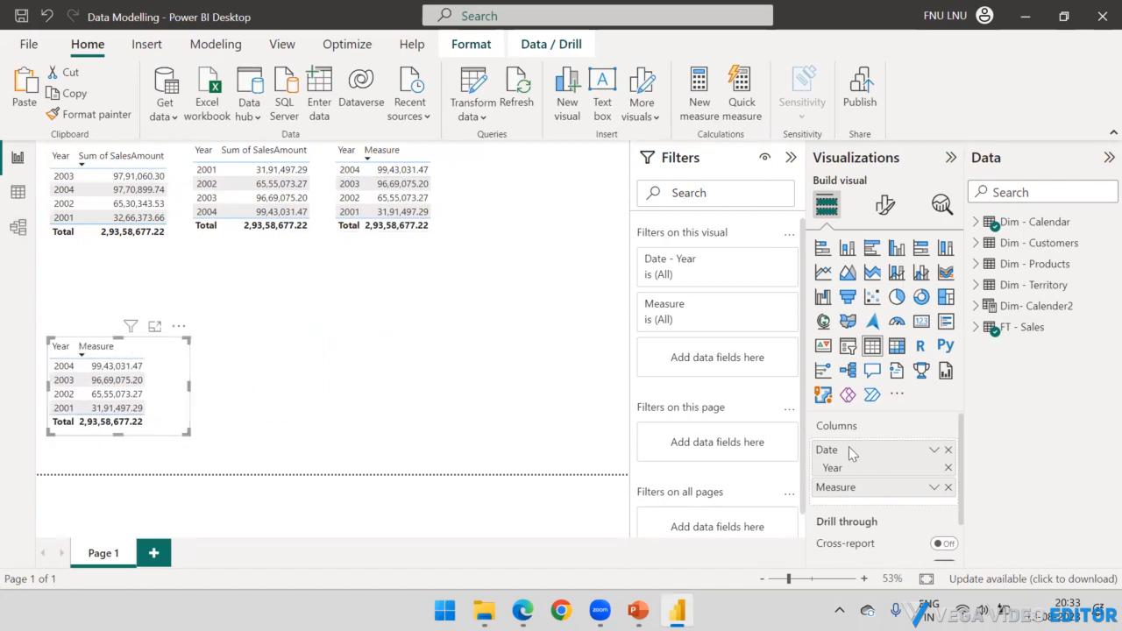
pyautogui.click(948, 450)
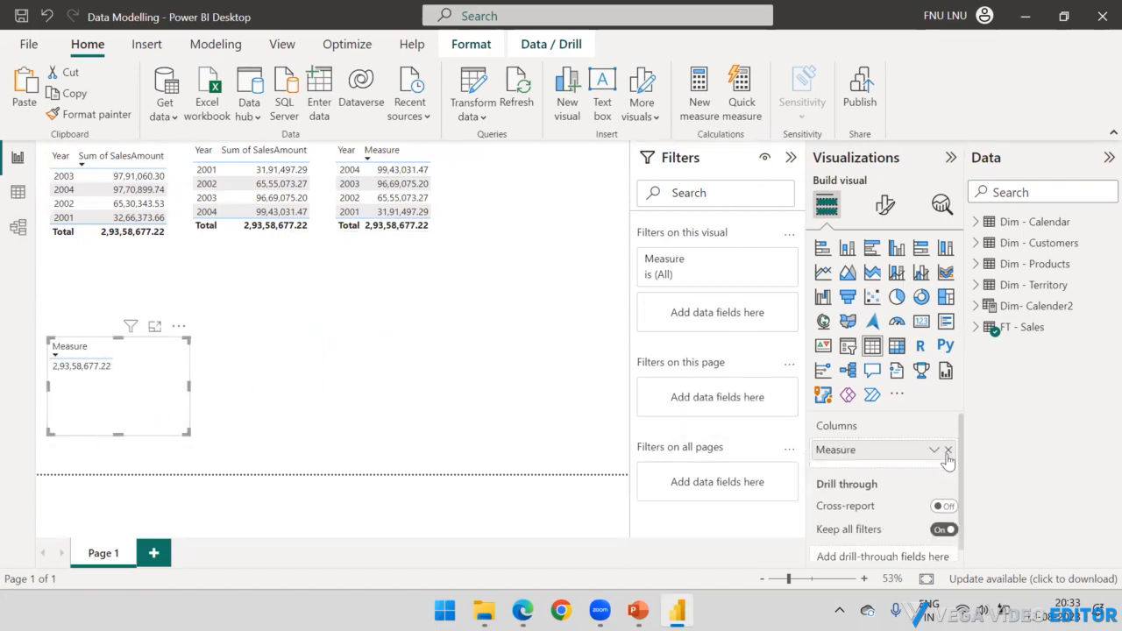
pyautogui.click(948, 450)
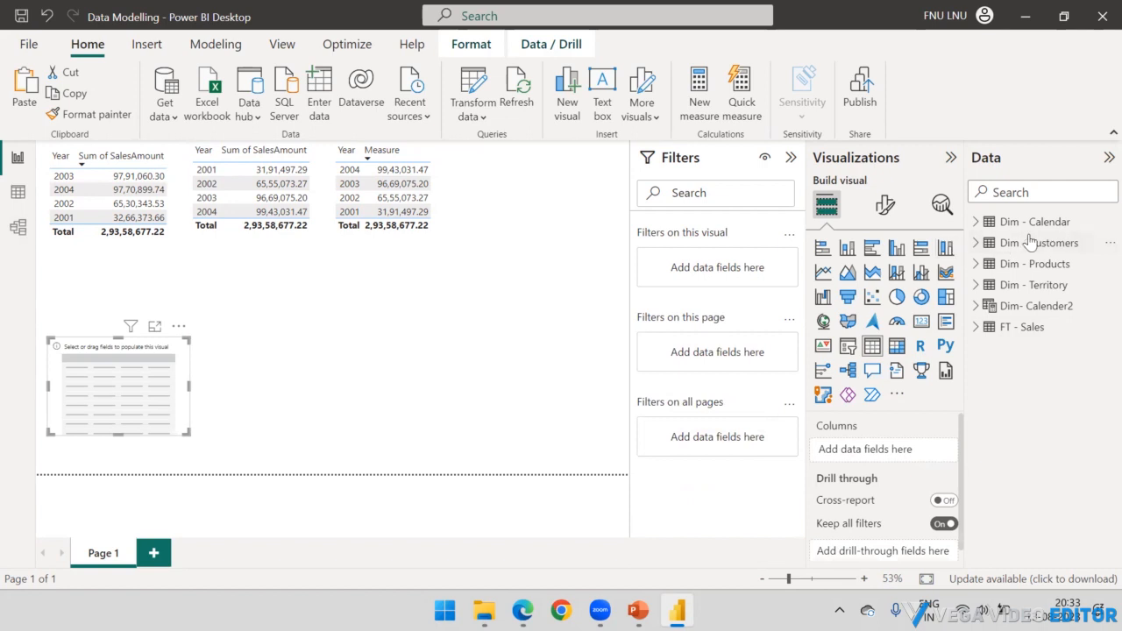
# Step: Add Country from Dim - Territory to the empty table and enlarge the visual
pyautogui.click(977, 289)
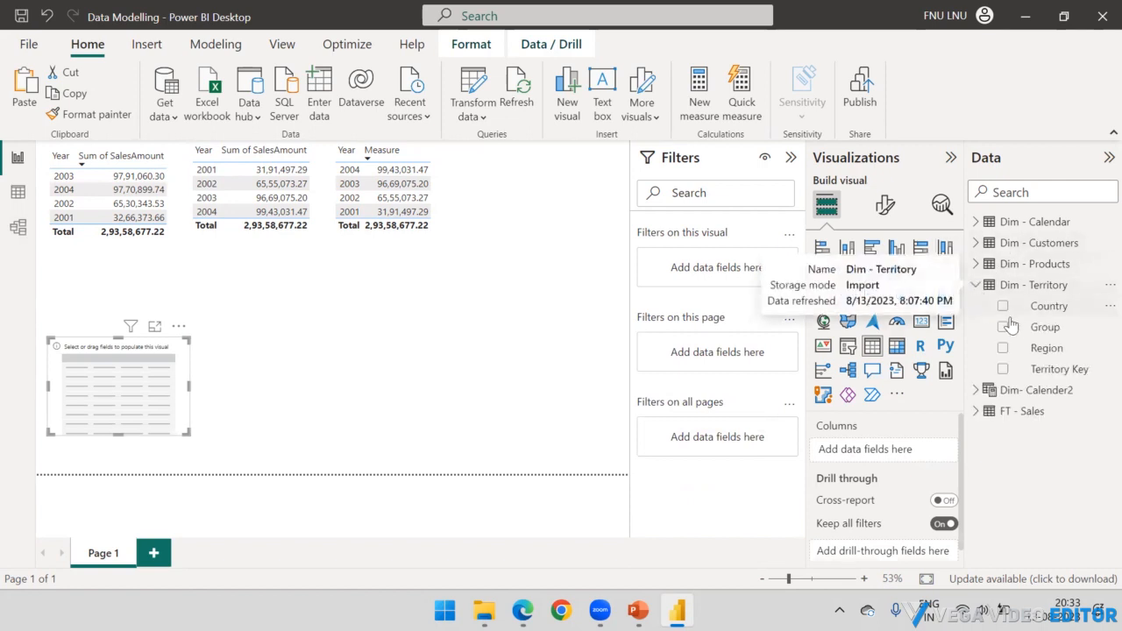
pyautogui.moveTo(1024, 309); pyautogui.dragTo(114, 285)
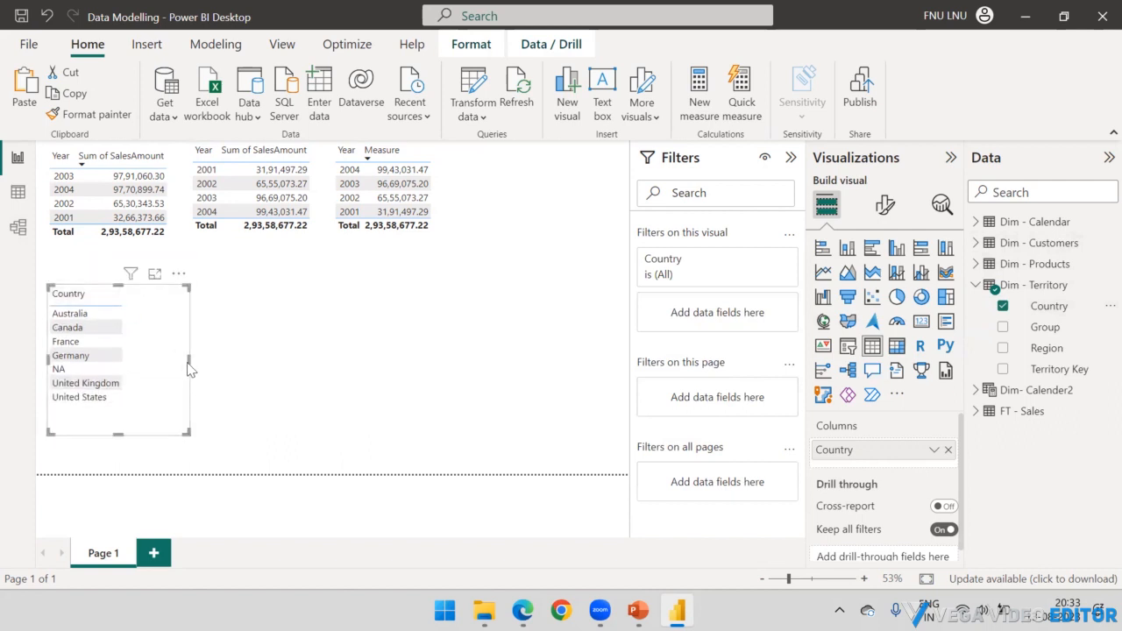
pyautogui.moveTo(186, 361); pyautogui.dragTo(281, 361)
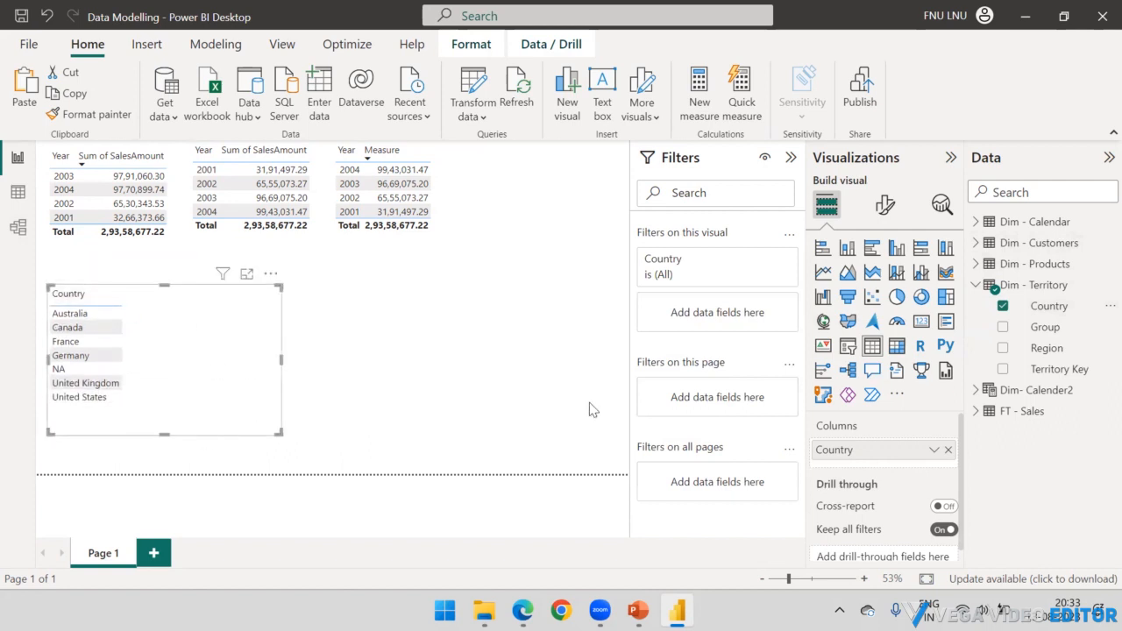
# Step: Add ProductName from Dim - Products to the Country table and summarize it as Count
pyautogui.click(976, 285)
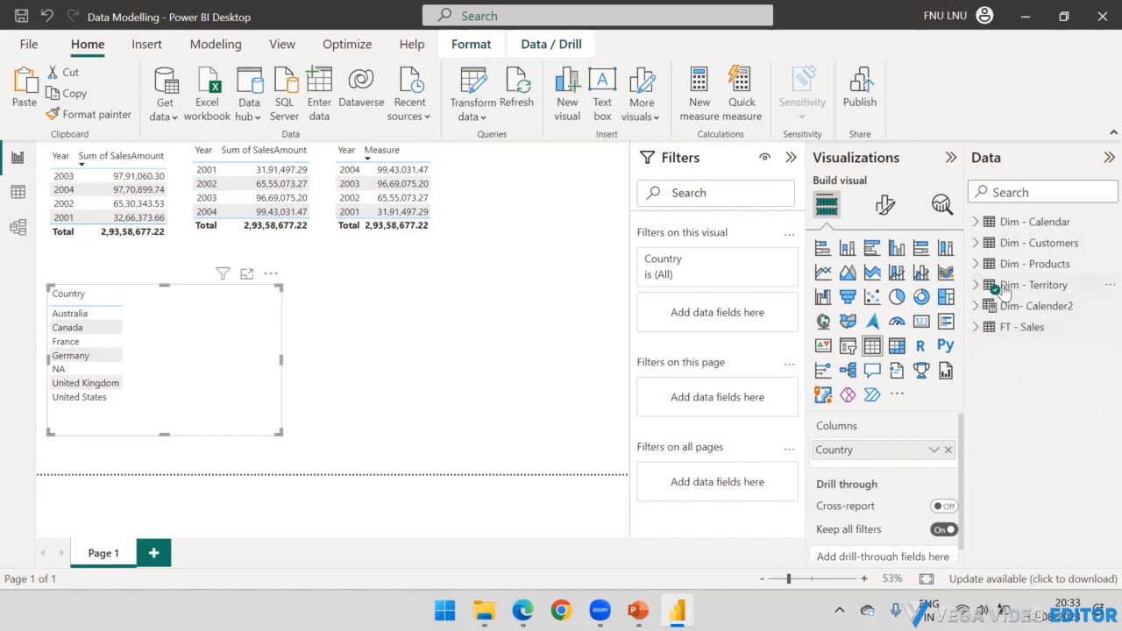
pyautogui.click(976, 265)
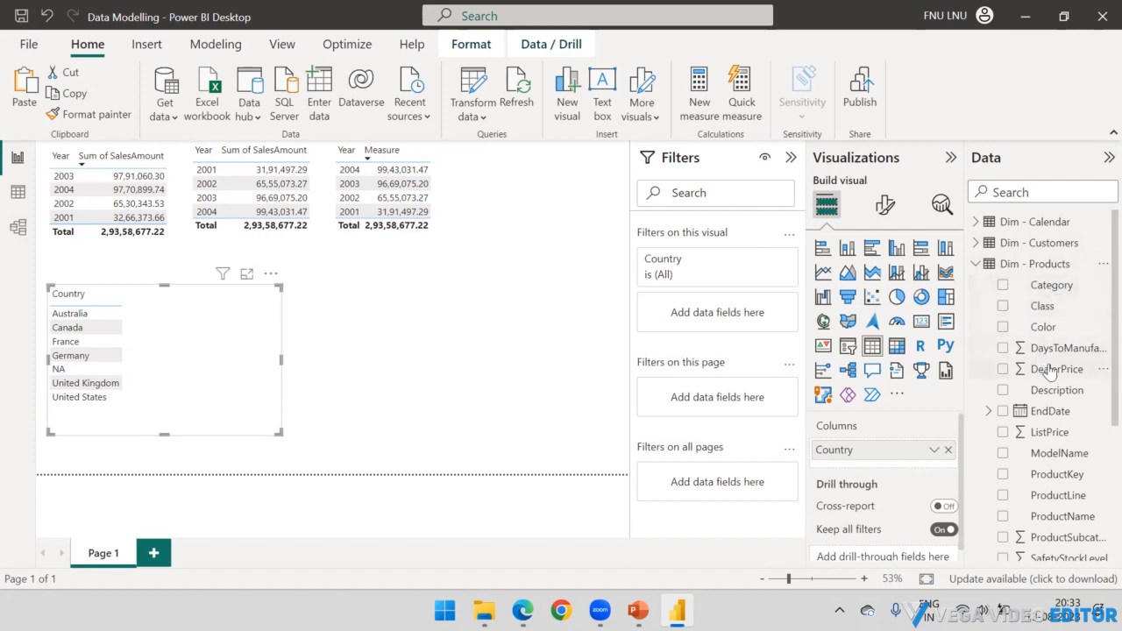
pyautogui.scroll(-1, 1051, 371)
pyautogui.moveTo(1063, 464); pyautogui.dragTo(254, 377)
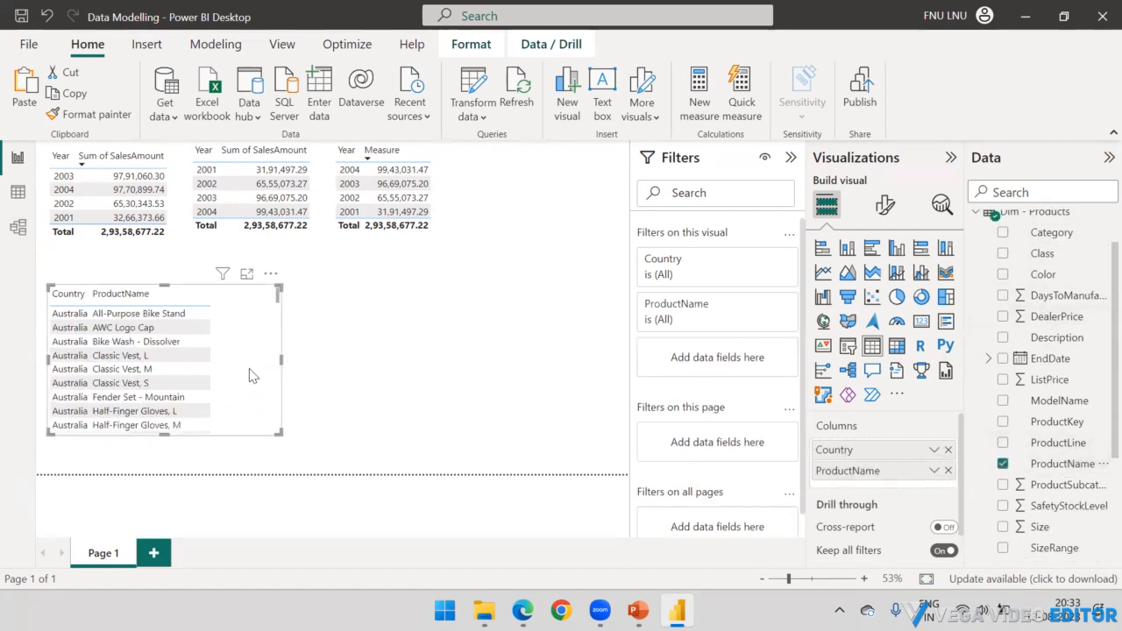
pyautogui.click(933, 472)
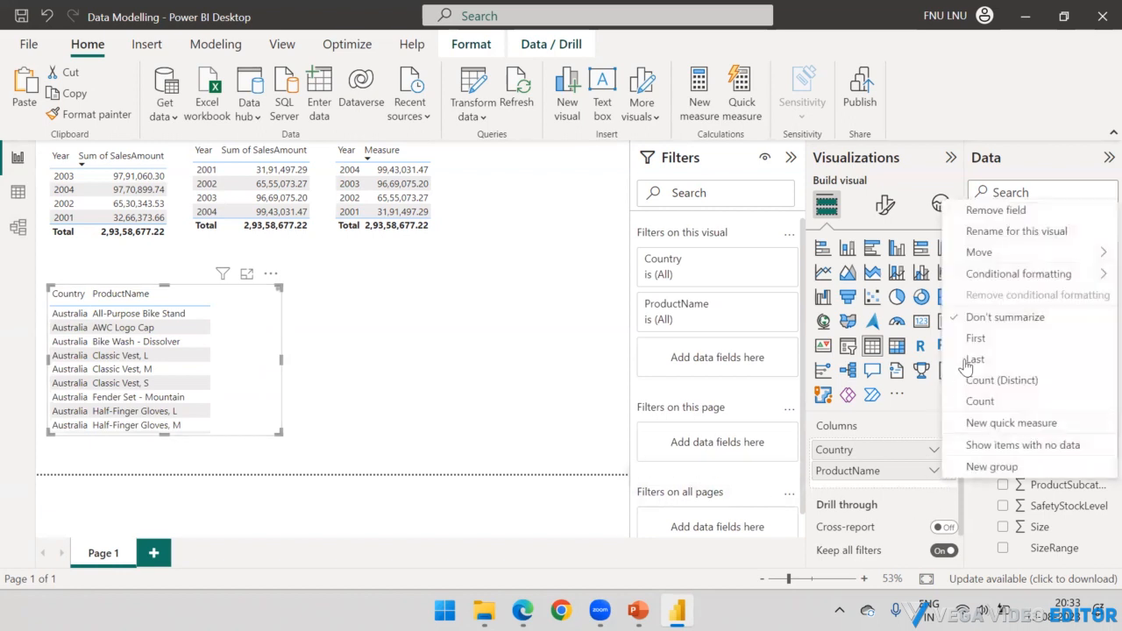
pyautogui.click(981, 403)
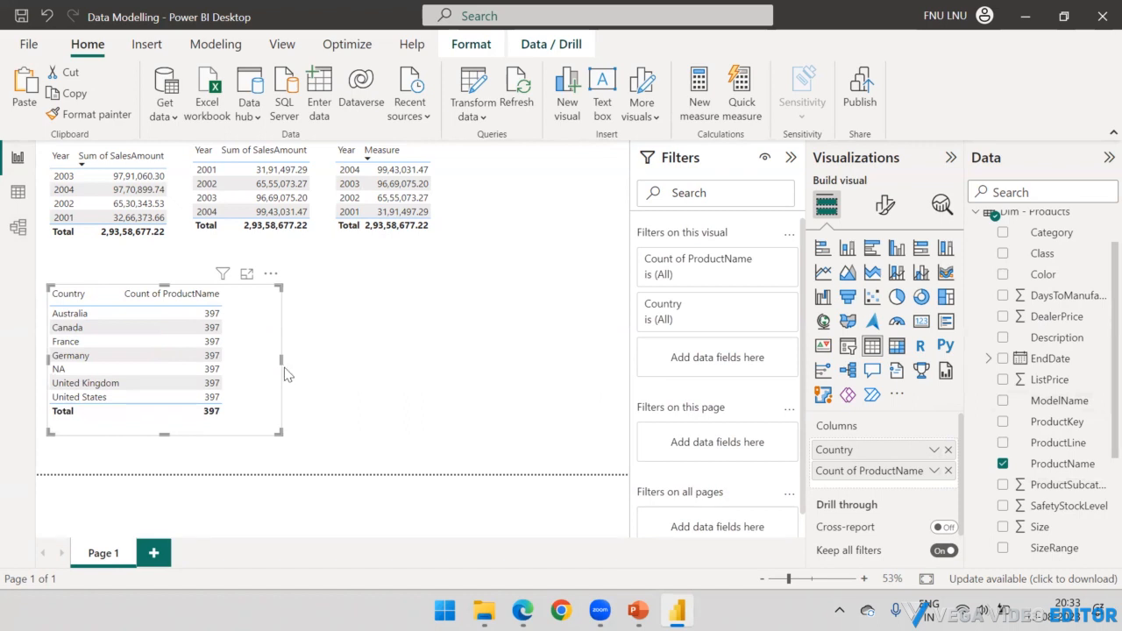
pyautogui.click(356, 351)
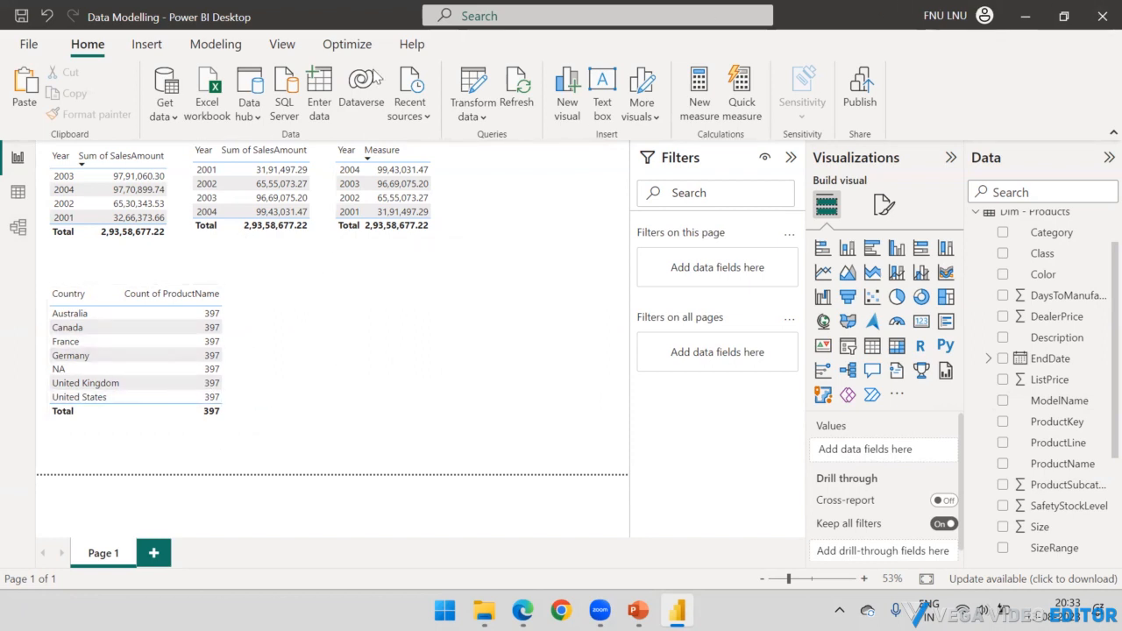
# Step: Make the relationship between FT - Sales OrderDate and Dim - Calendar Date inactive, and check the first yearly sales table in the report
pyautogui.click(172, 158)
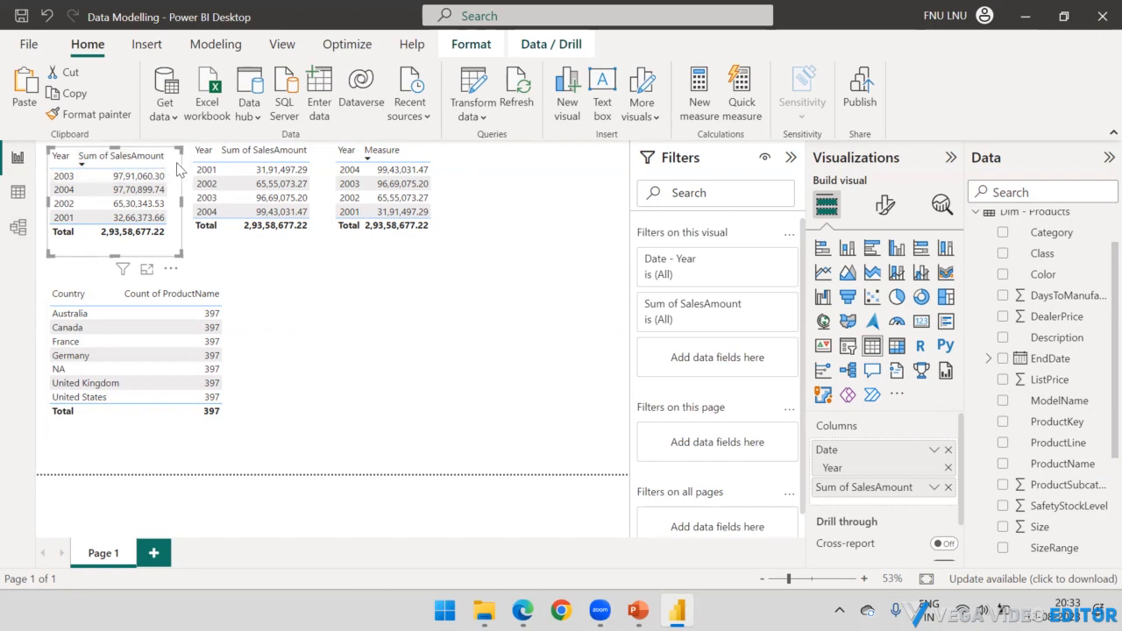
pyautogui.click(18, 227)
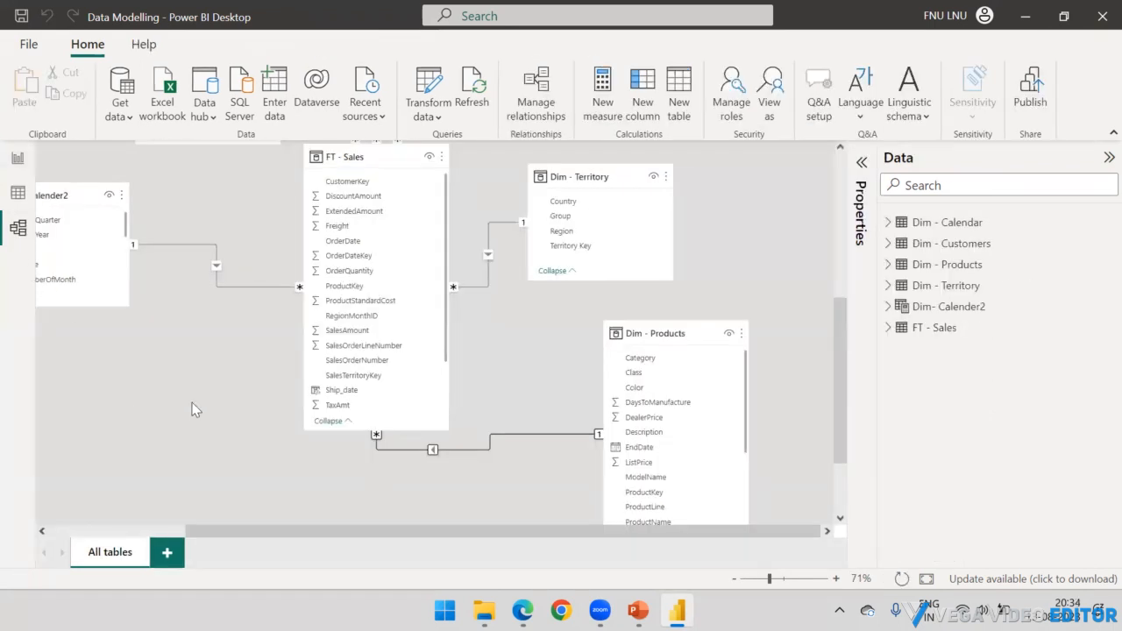
pyautogui.moveTo(556, 532); pyautogui.dragTo(285, 545)
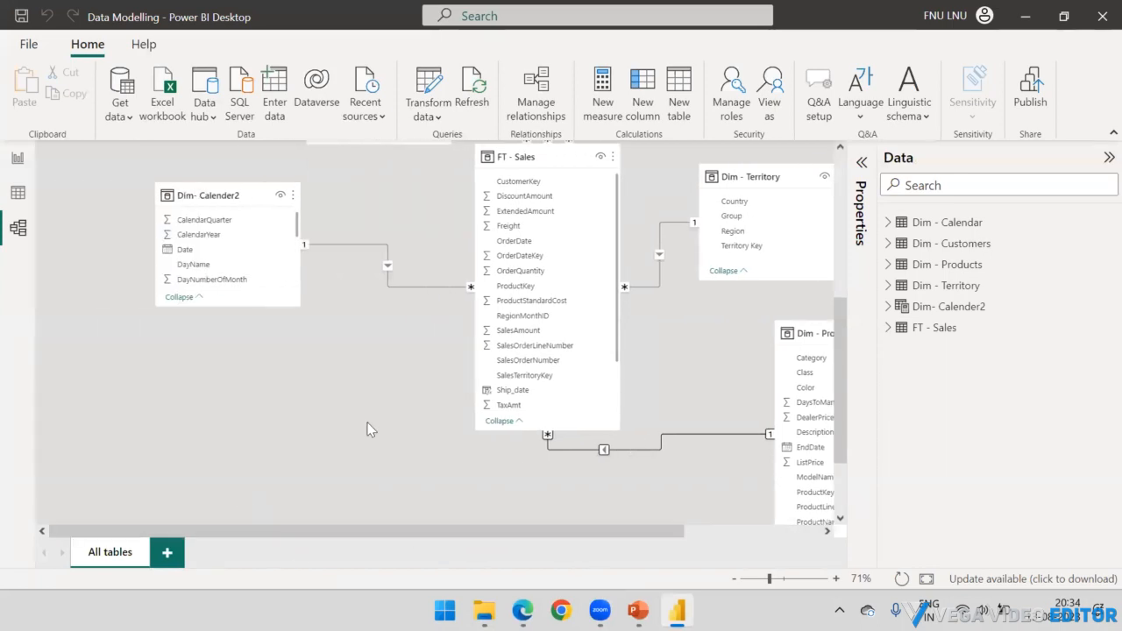
pyautogui.scroll(5, 386, 395)
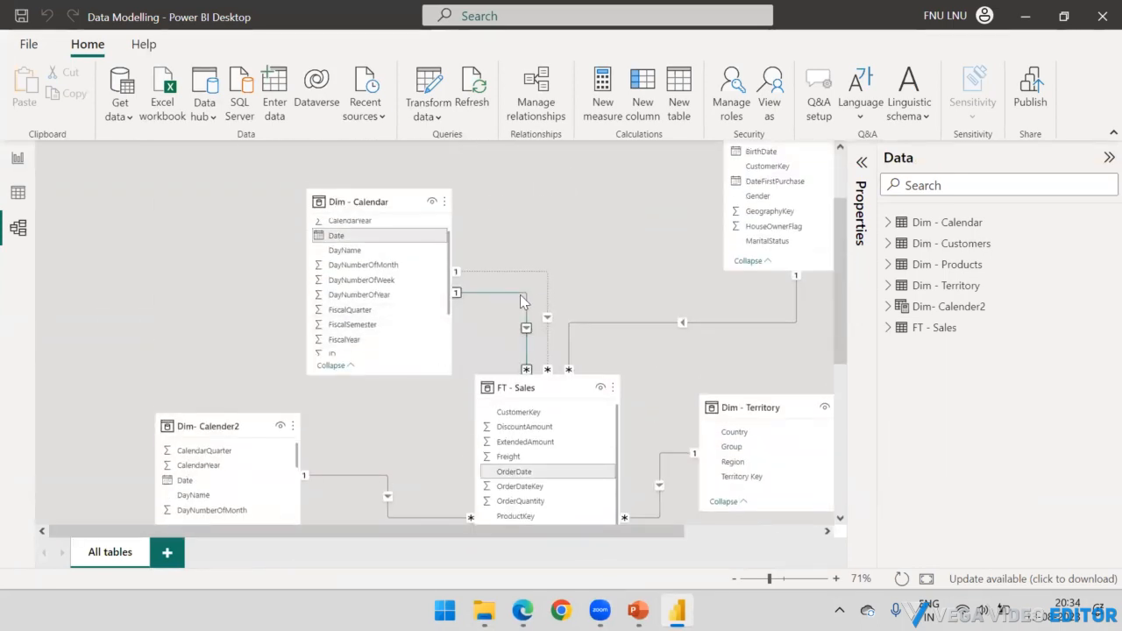
pyautogui.rightClick(523, 297)
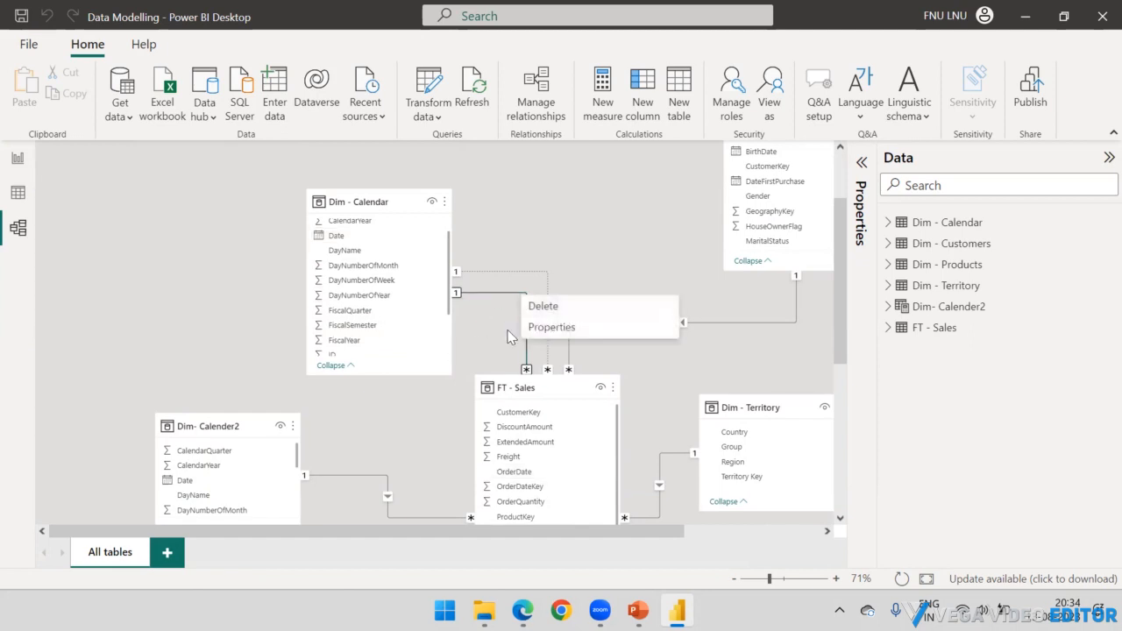
pyautogui.click(553, 327)
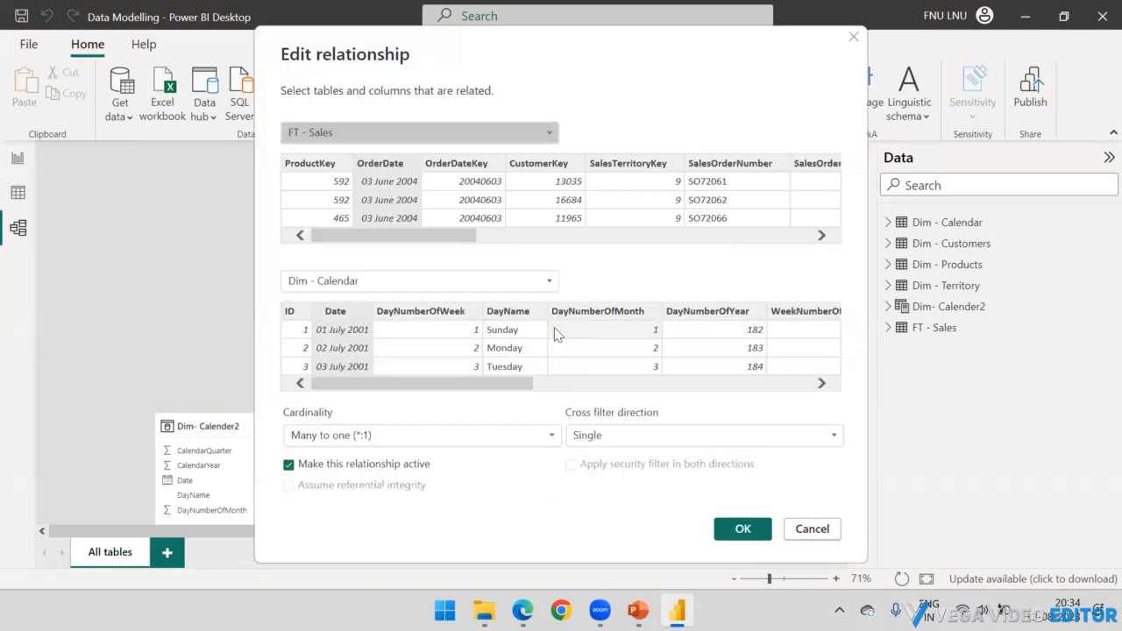
pyautogui.click(289, 464)
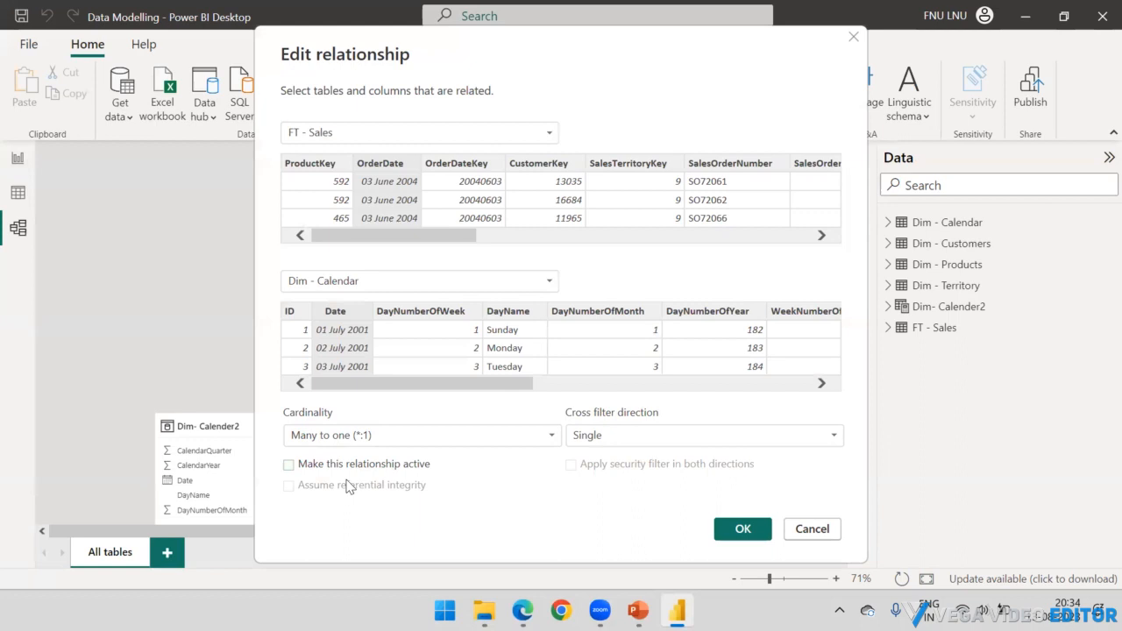
pyautogui.click(728, 531)
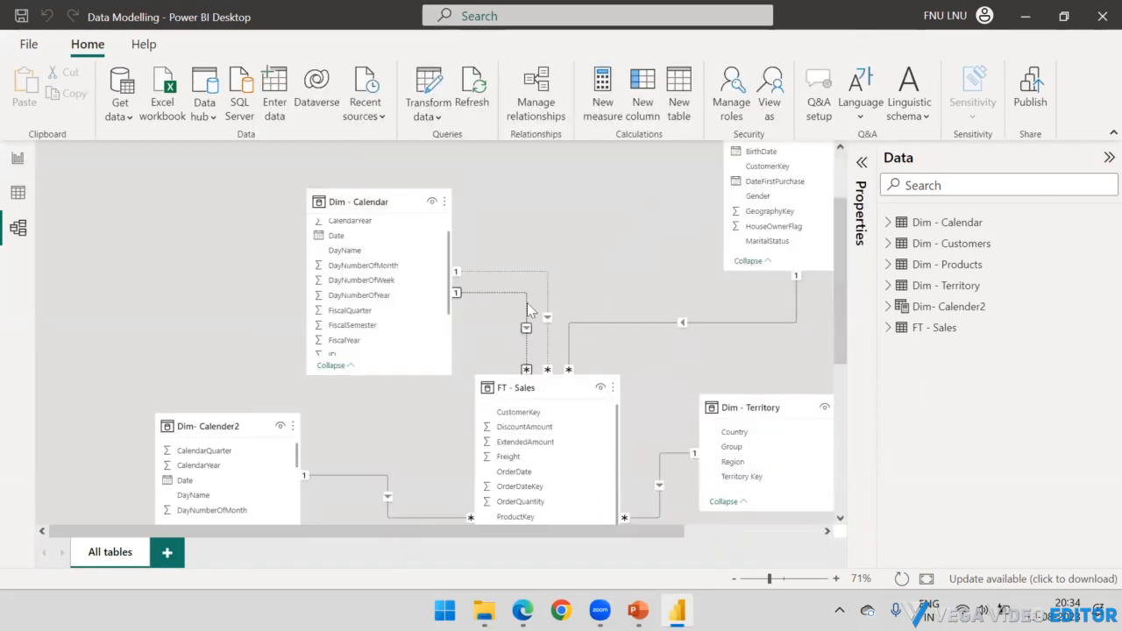
pyautogui.click(17, 157)
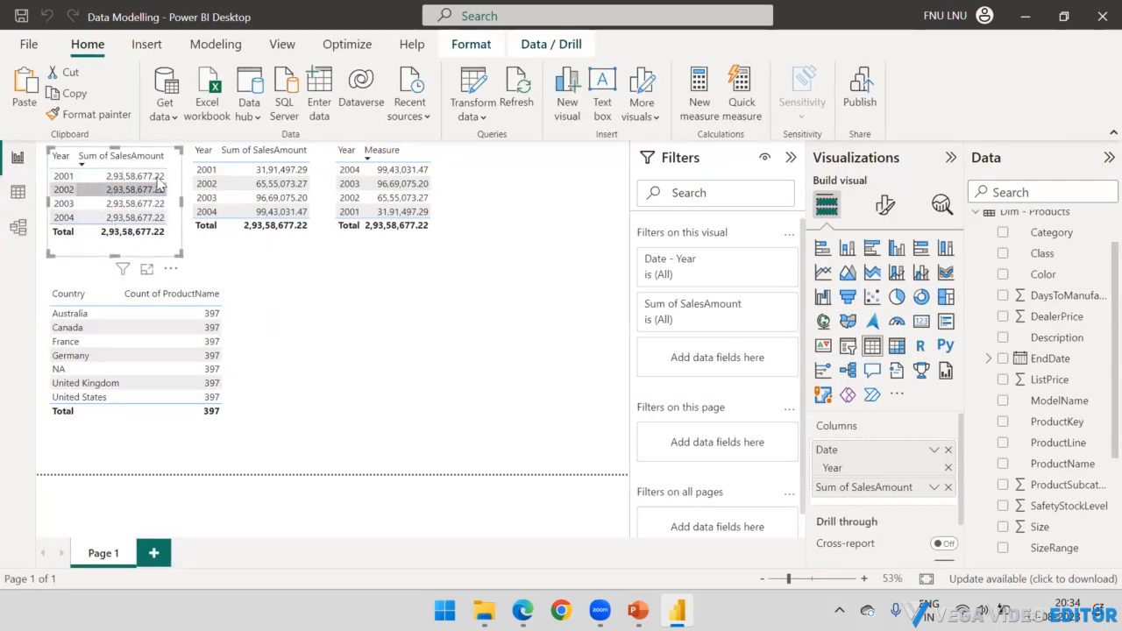
# Step: Compare the Country product-count table with the model relationships linking Dim - Territory, FT - Sales and Dim - Products
pyautogui.click(263, 326)
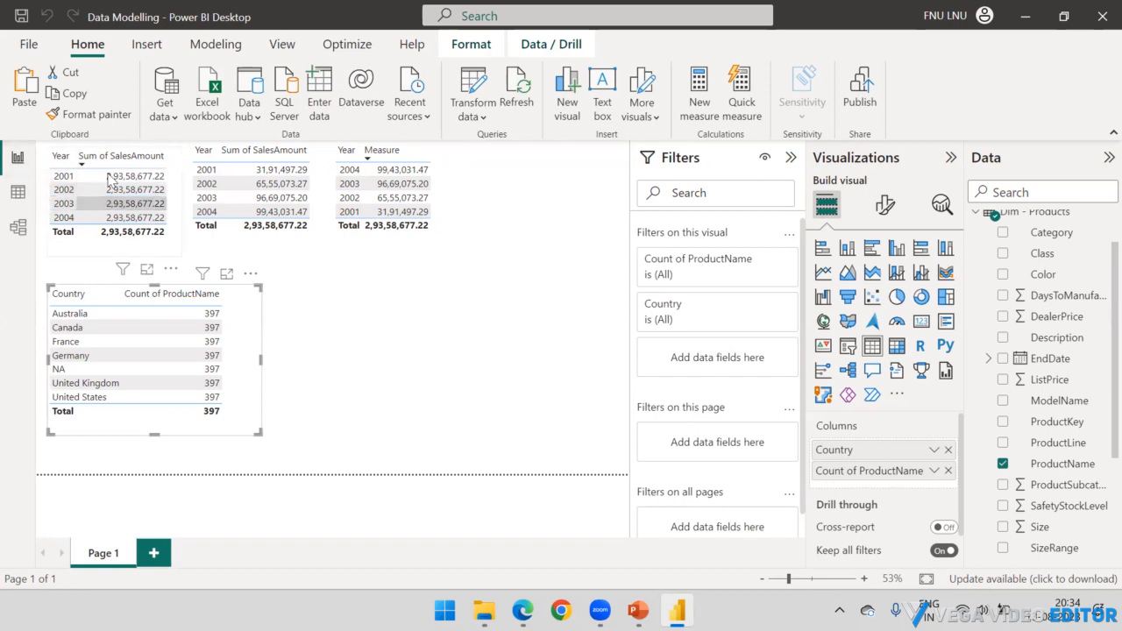
pyautogui.click(18, 228)
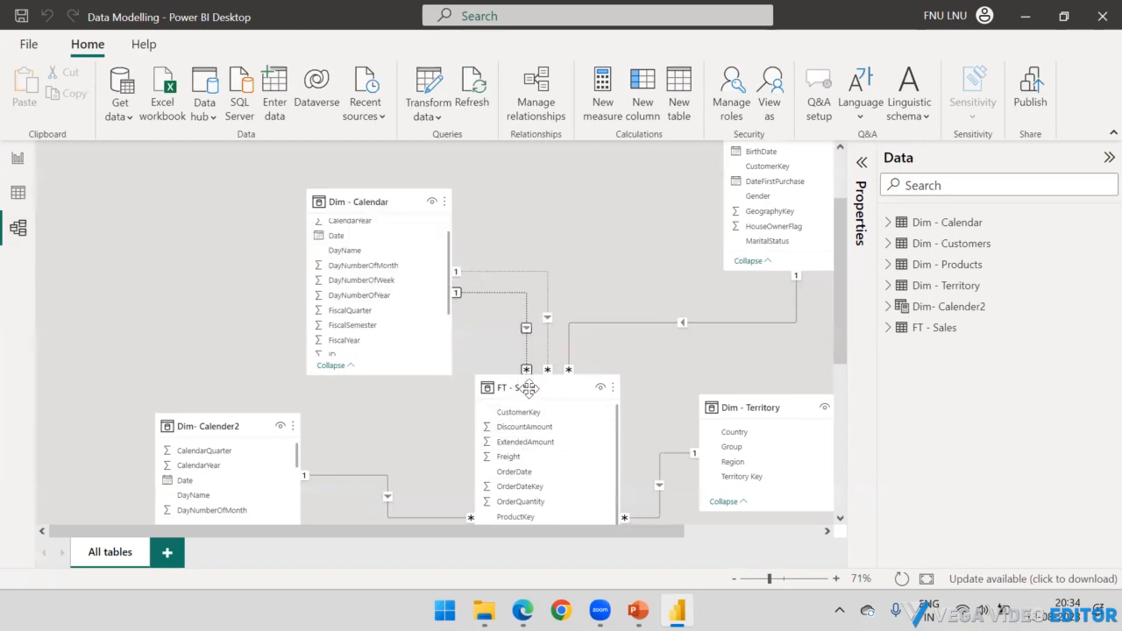
pyautogui.click(18, 155)
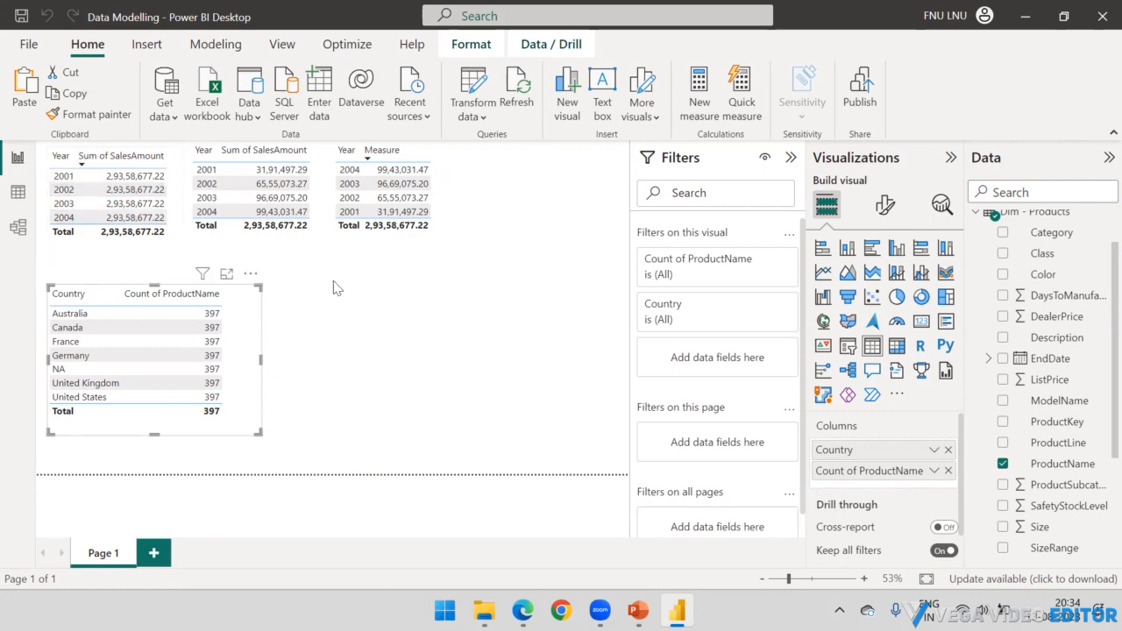
pyautogui.click(319, 293)
pyautogui.click(249, 322)
pyautogui.click(17, 227)
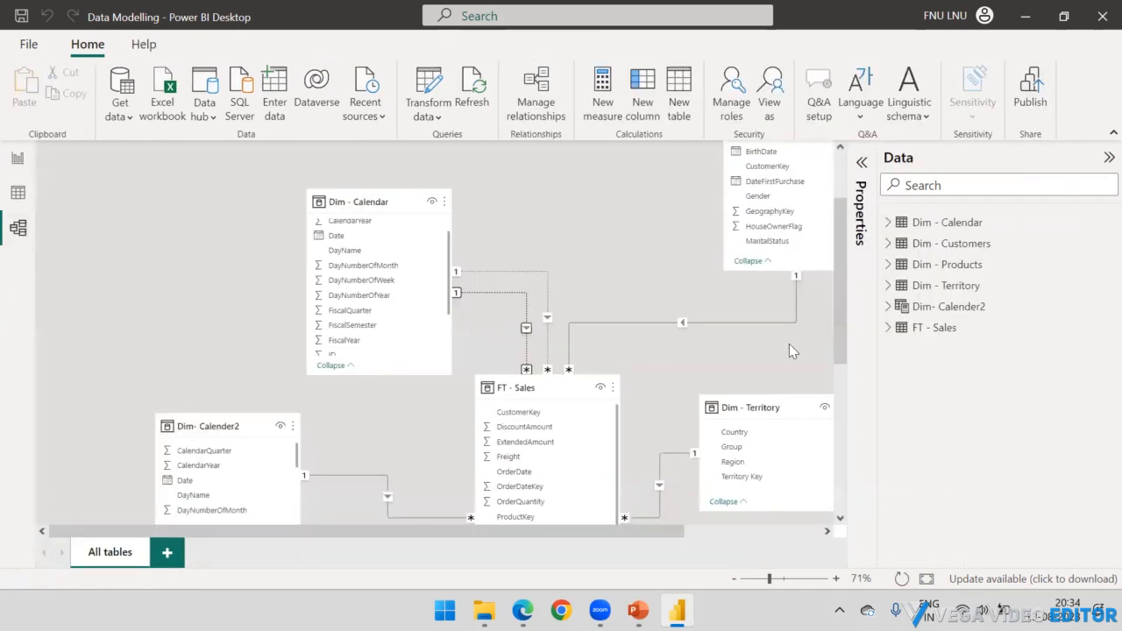
pyautogui.moveTo(839, 305); pyautogui.dragTo(840, 396)
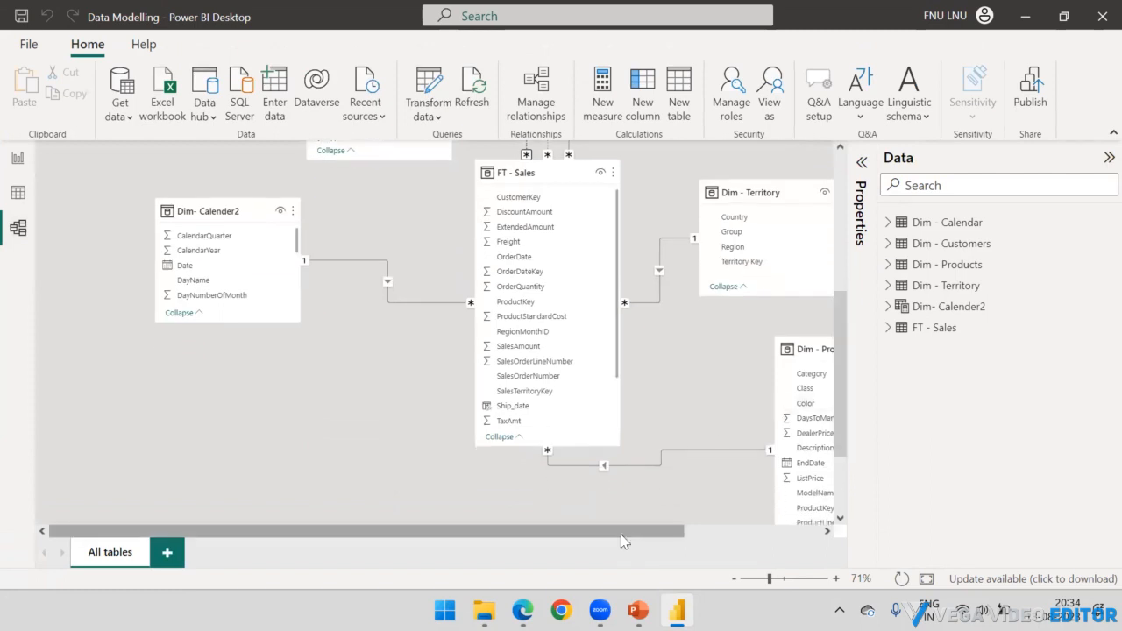
pyautogui.moveTo(620, 534); pyautogui.dragTo(776, 533)
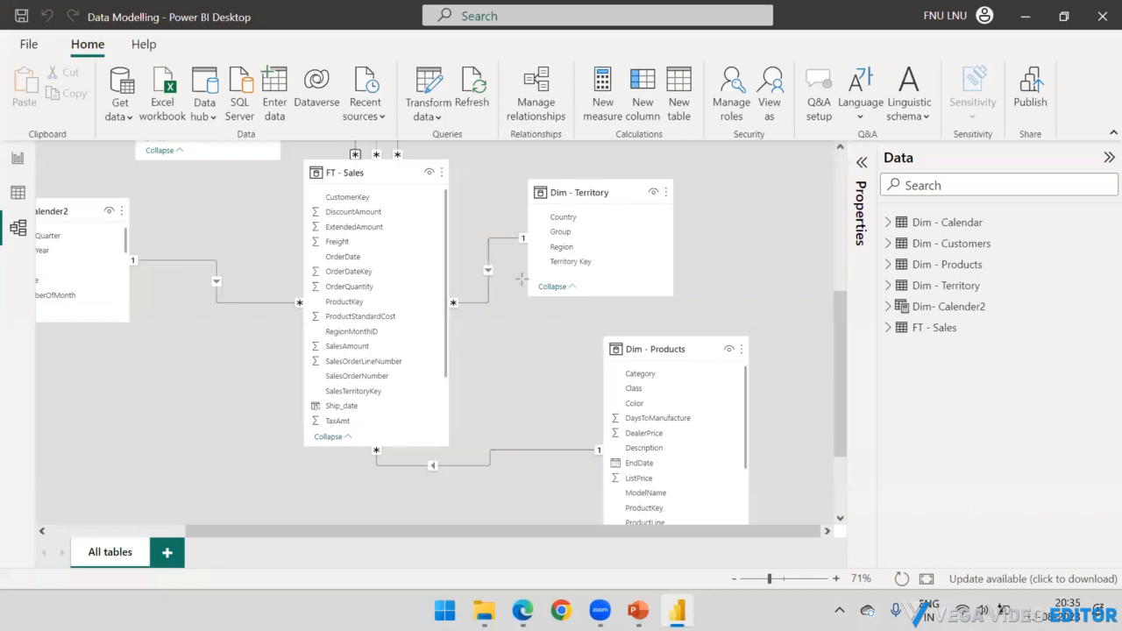
# Step: Trace the filter path from Dim - Territory through FT - Sales to Dim - Products with temporary arrows, and inspect the FT - Sales to Dim - Products relationship
pyautogui.moveTo(525, 277); pyautogui.dragTo(450, 358)
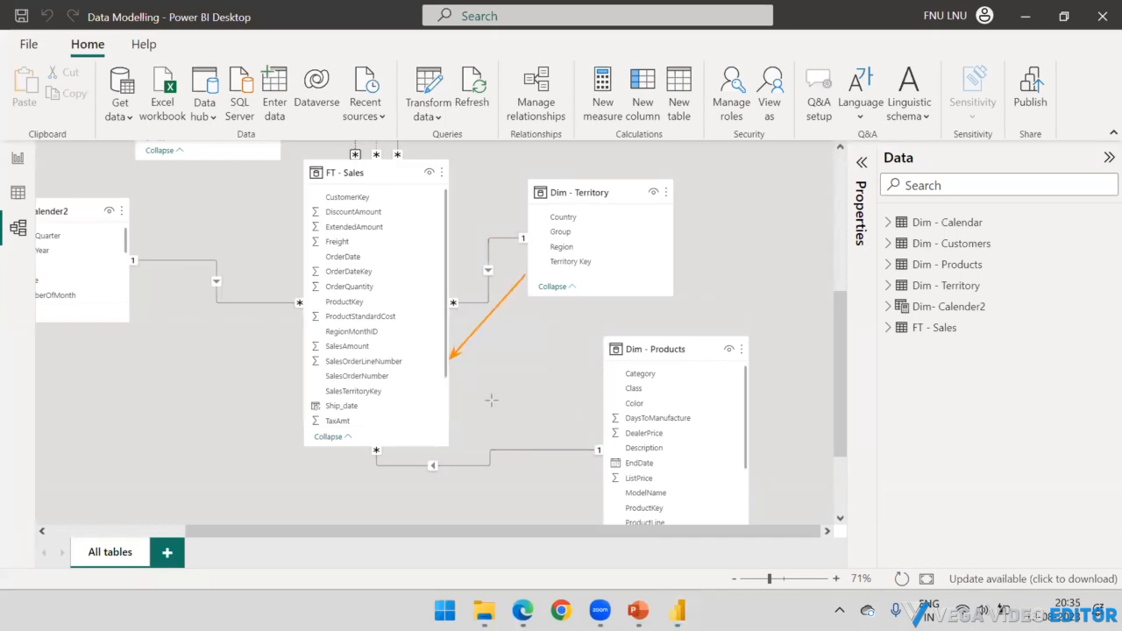
pyautogui.moveTo(454, 396); pyautogui.dragTo(606, 426)
pyautogui.moveTo(602, 496)
pyautogui.mouseDown()
pyautogui.moveTo(447, 412)
pyautogui.moveTo(430, 469)
pyautogui.mouseUp()
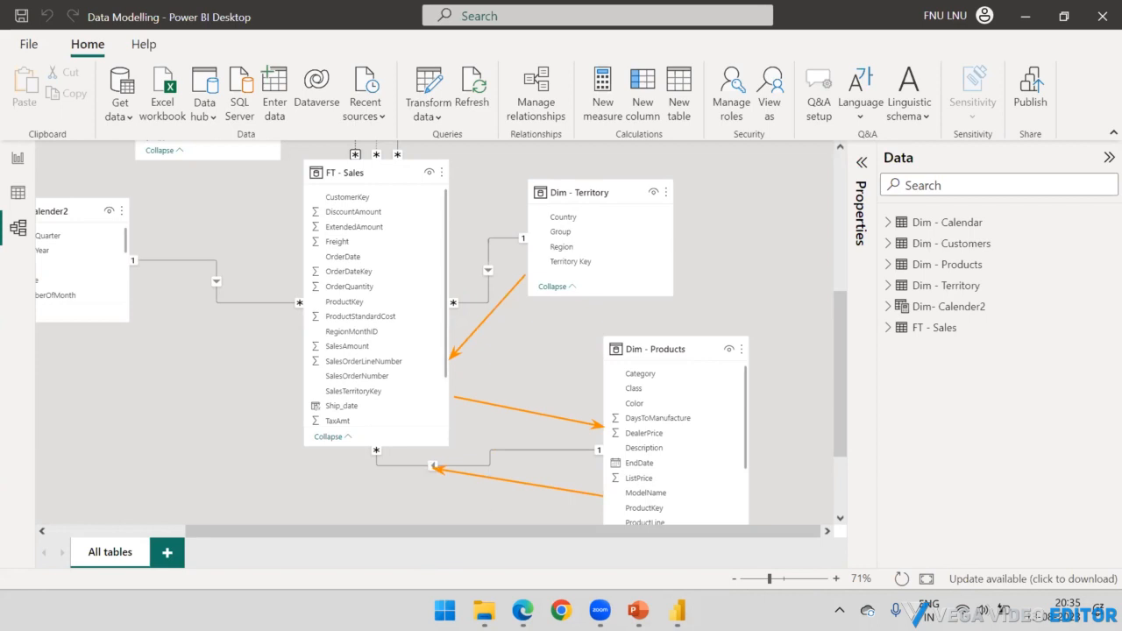
pyautogui.press('Escape')
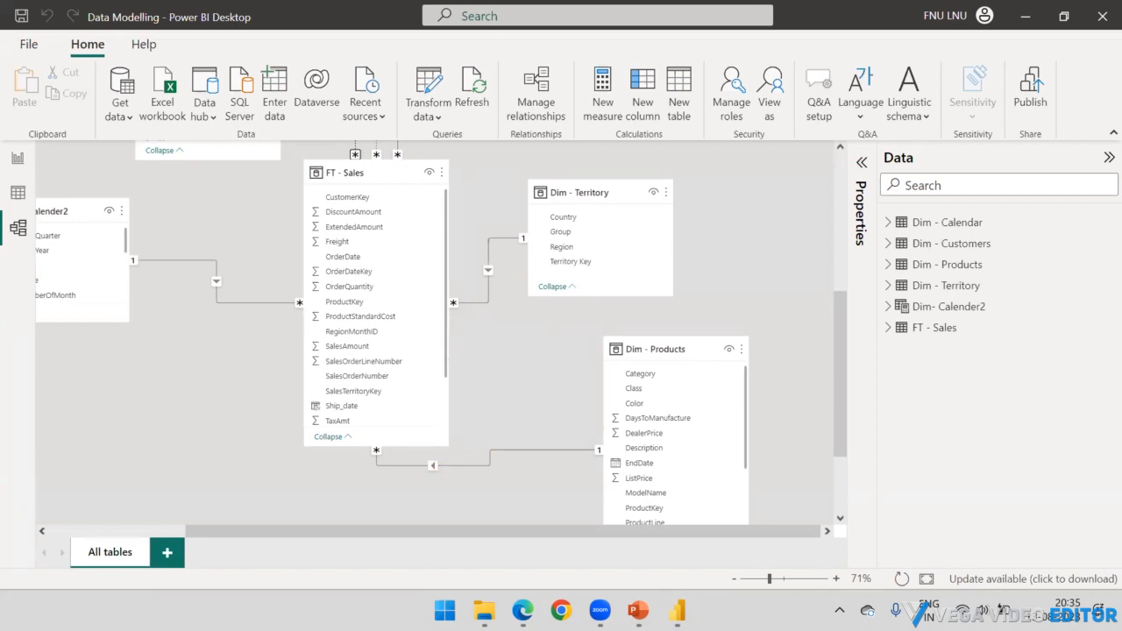
pyautogui.click(433, 467)
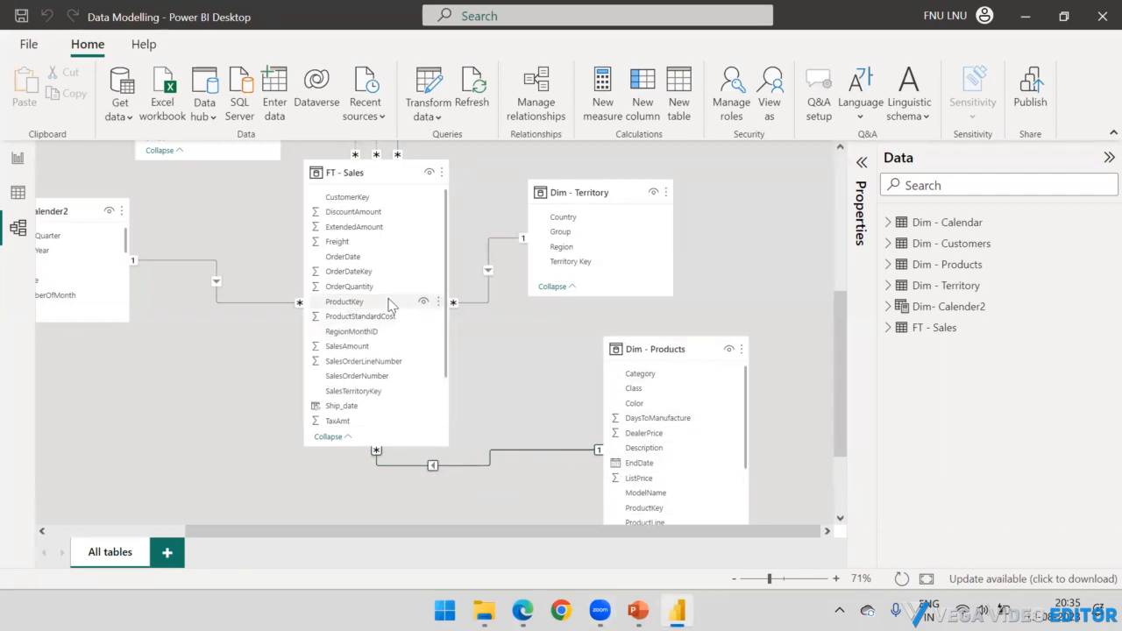
pyautogui.rightClick(435, 466)
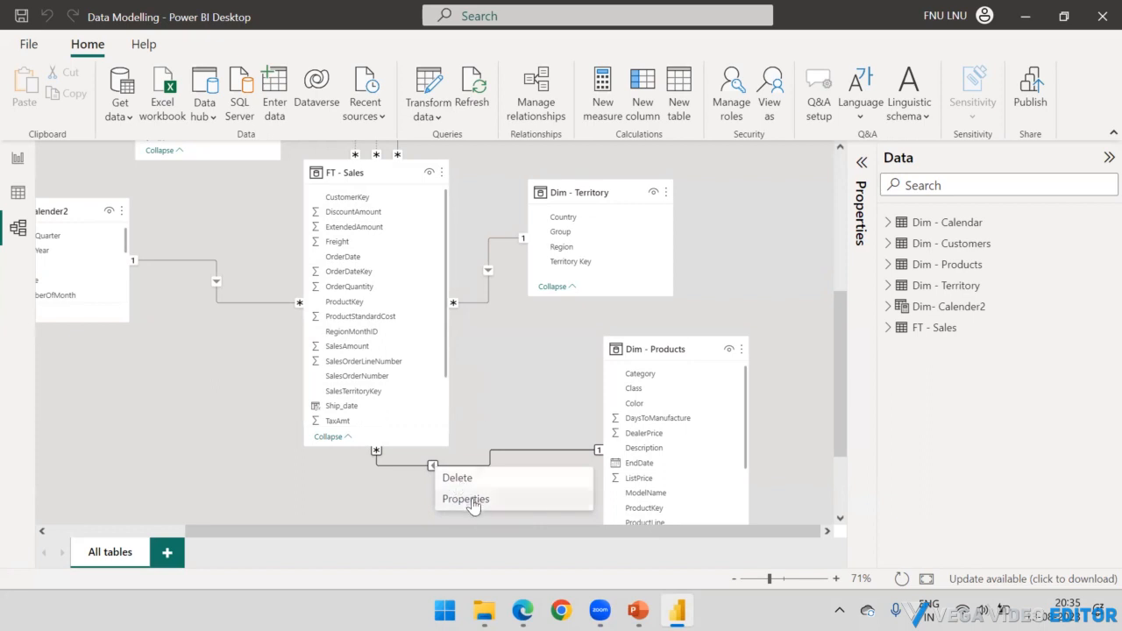
pyautogui.click(519, 368)
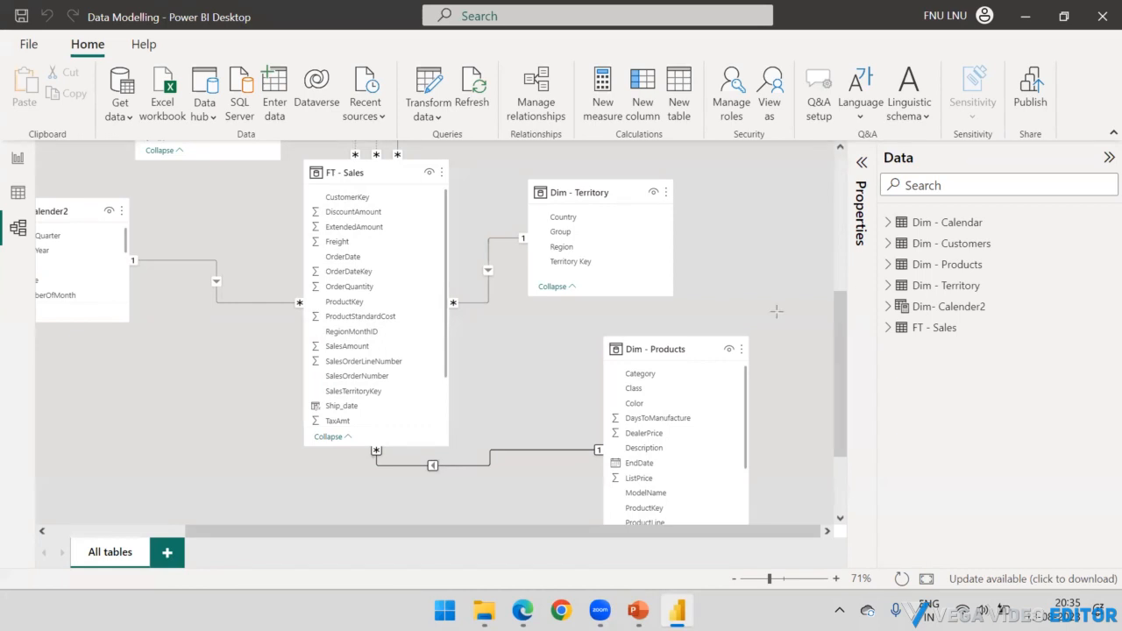
pyautogui.moveTo(521, 295); pyautogui.dragTo(456, 348)
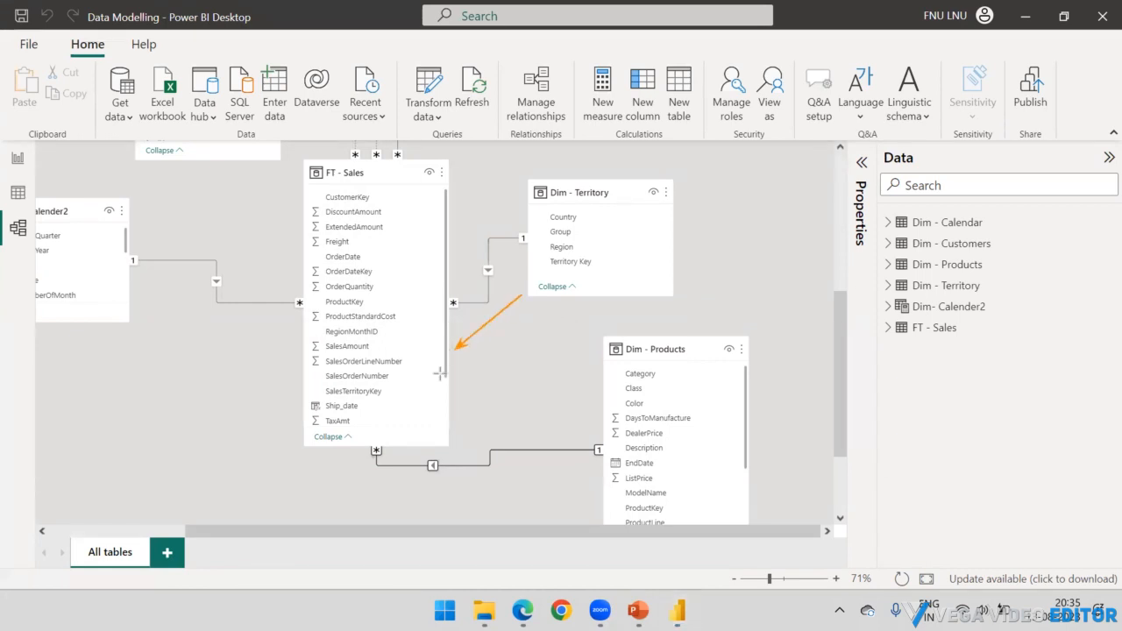
pyautogui.moveTo(451, 397); pyautogui.dragTo(597, 407)
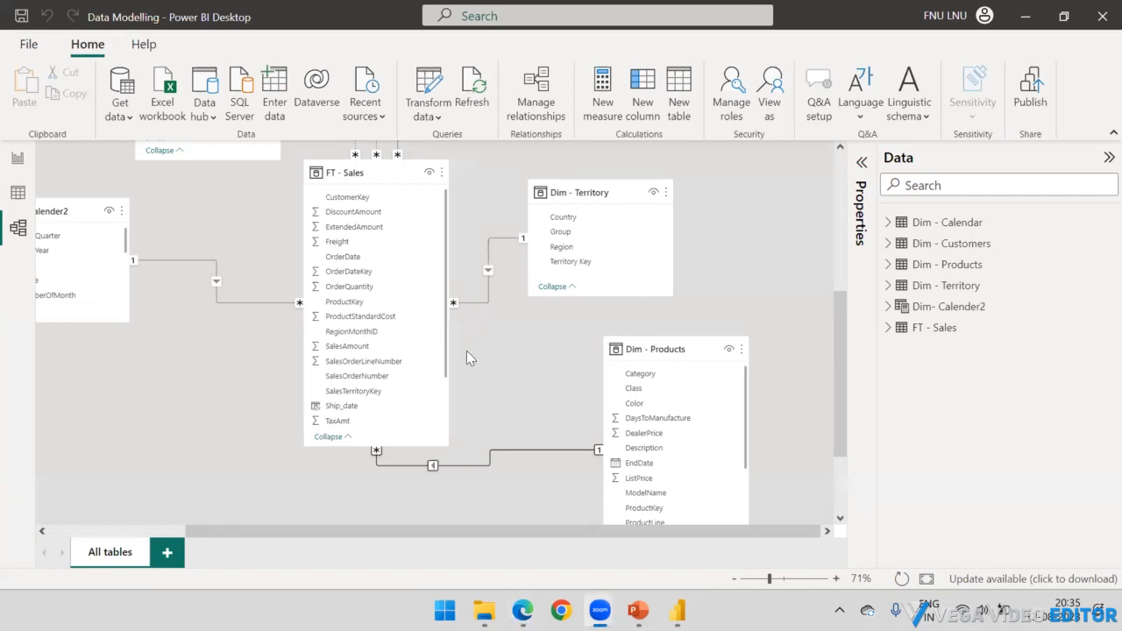
# Step: Set the cross filter direction of the relationship between FT - Sales and Dim - Products to Both
pyautogui.rightClick(491, 449)
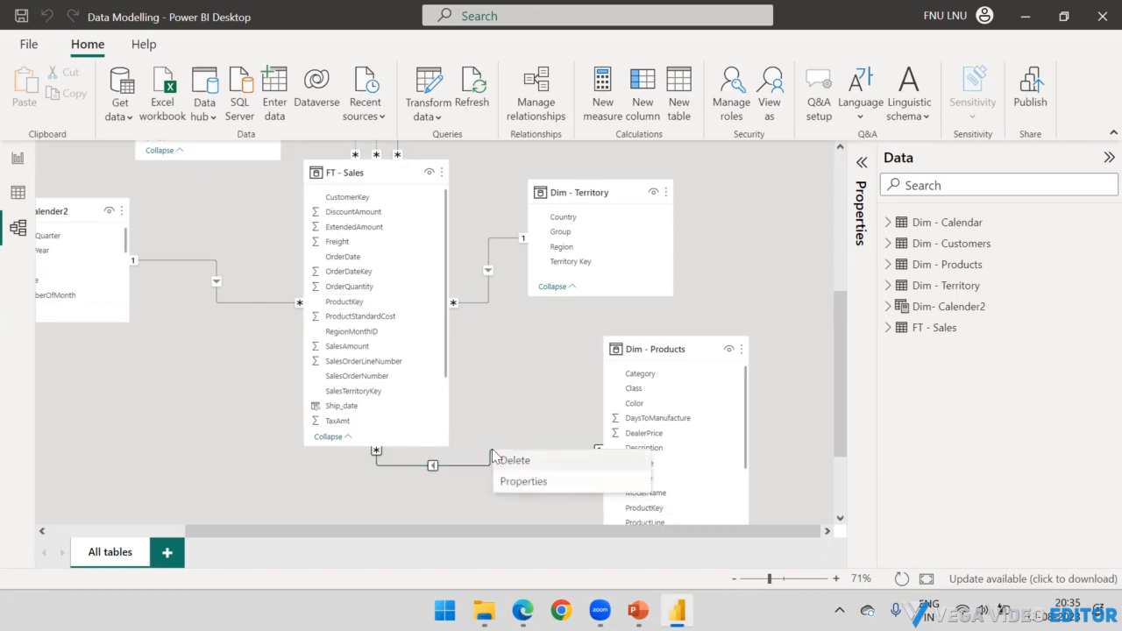
pyautogui.click(529, 483)
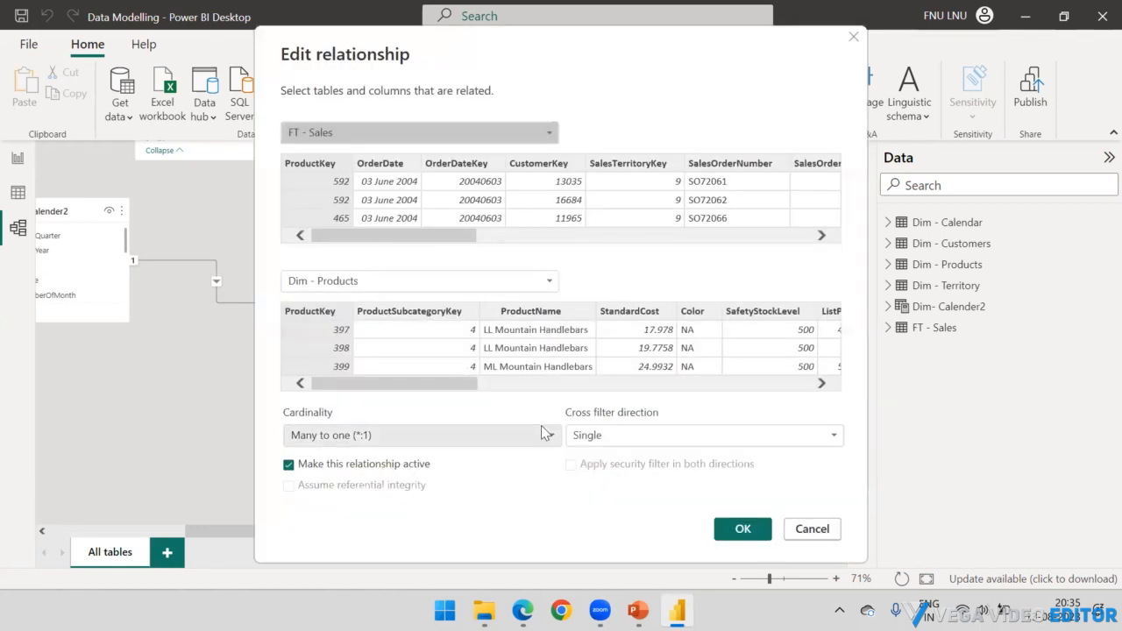
pyautogui.click(625, 435)
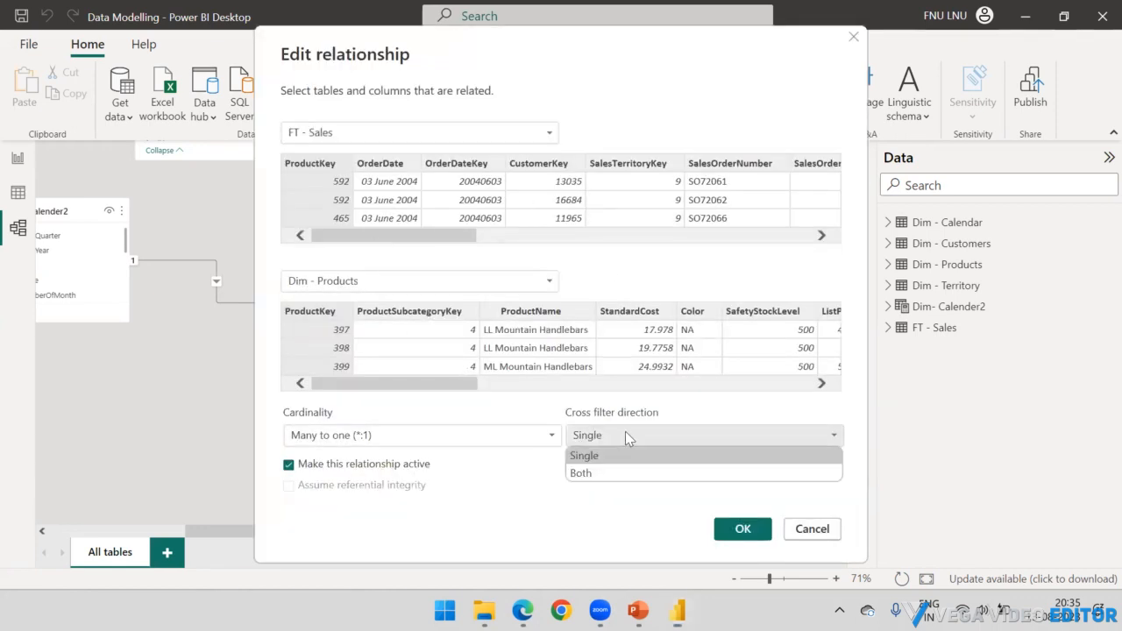
pyautogui.click(603, 472)
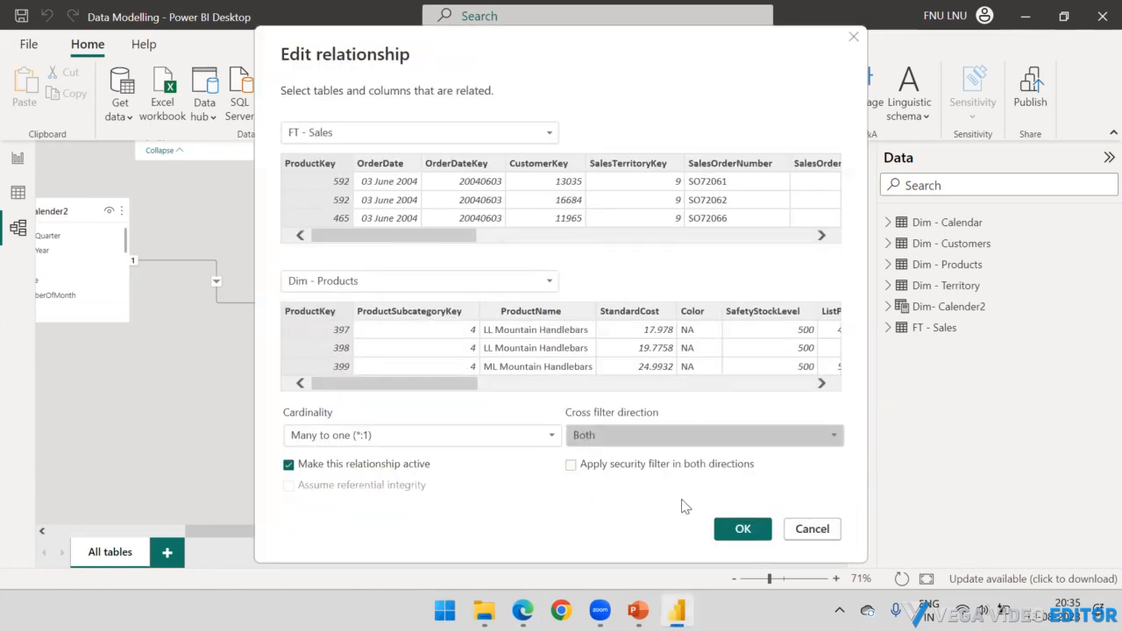
pyautogui.click(737, 529)
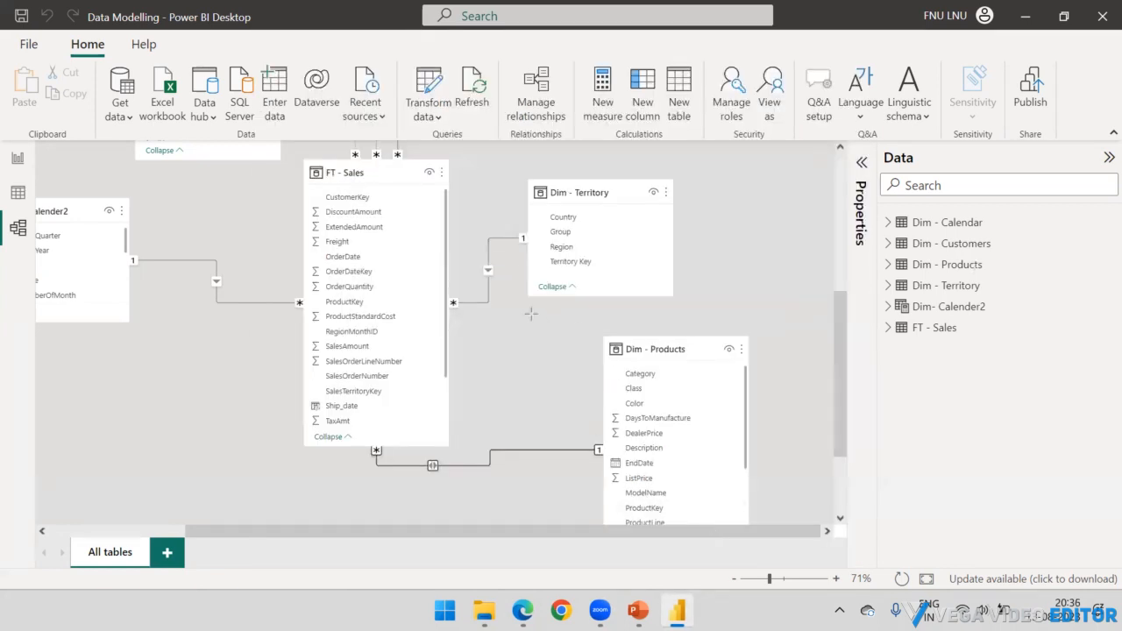
# Step: Trace the two-way filter path from Dim - Territory to Dim - Products, and check the product counts per country in the report
pyautogui.moveTo(528, 300)
pyautogui.mouseDown()
pyautogui.moveTo(455, 349)
pyautogui.moveTo(600, 403)
pyautogui.mouseUp()
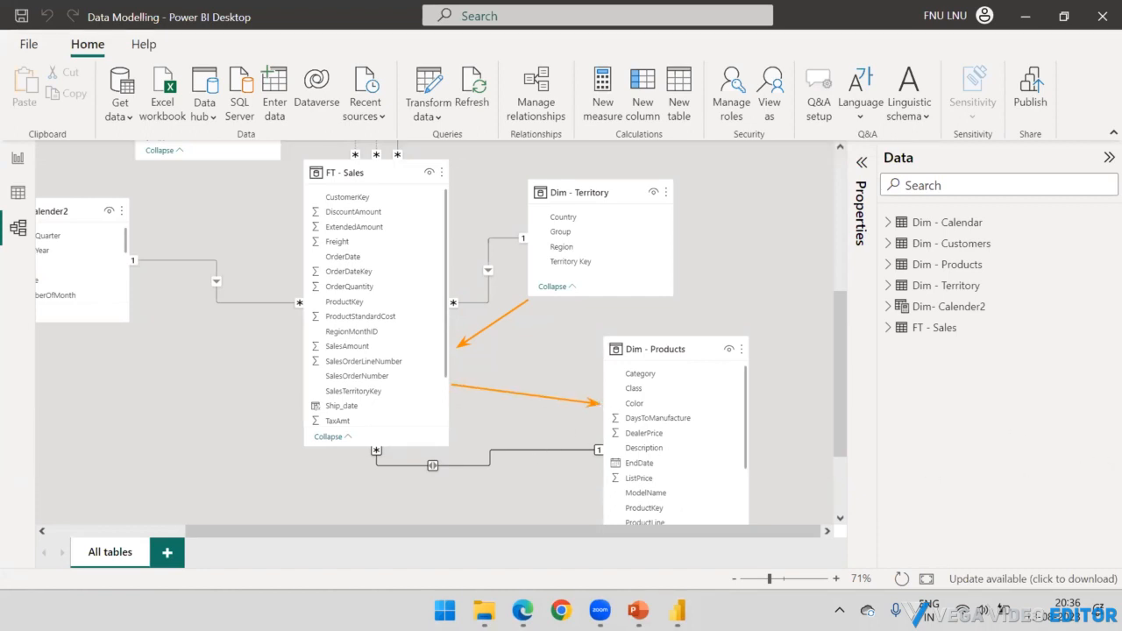
pyautogui.press('Escape')
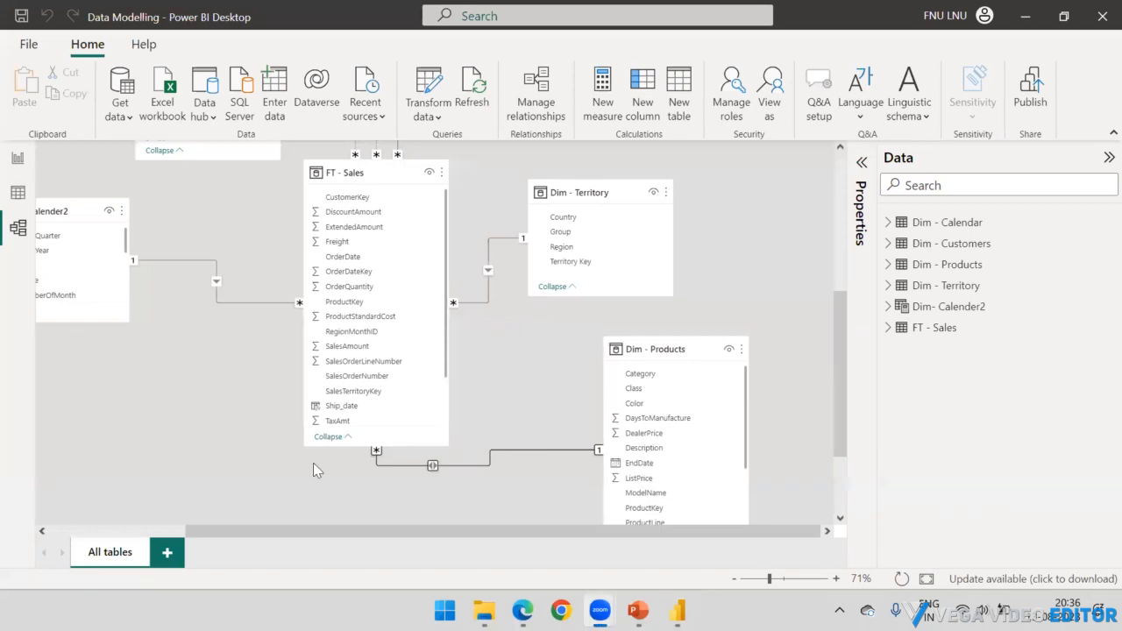
pyautogui.click(21, 170)
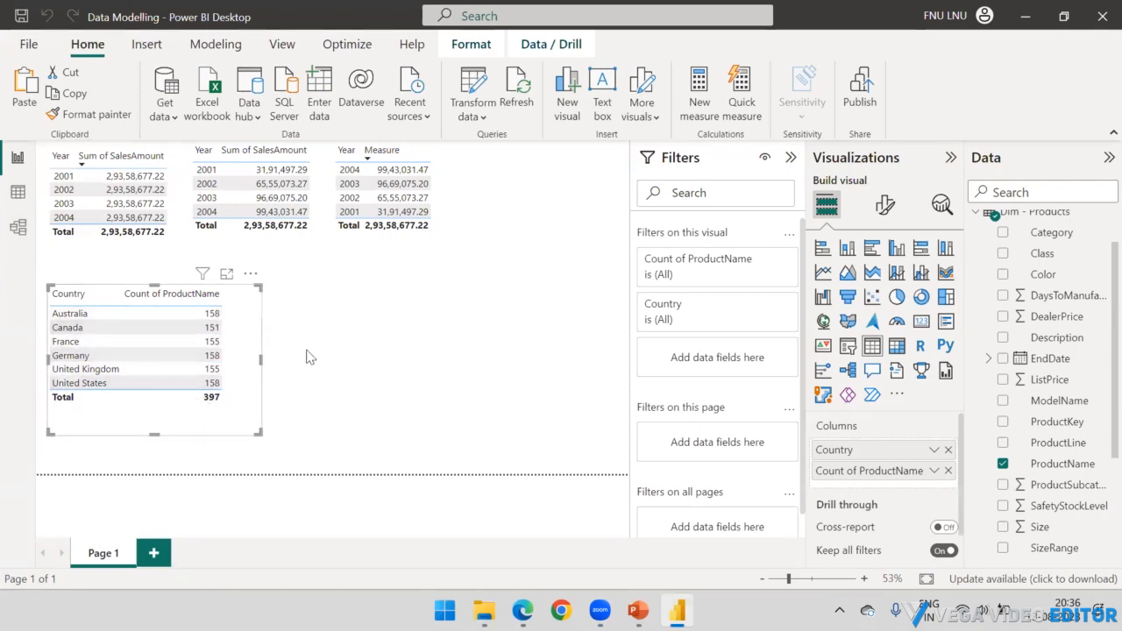
pyautogui.click(362, 331)
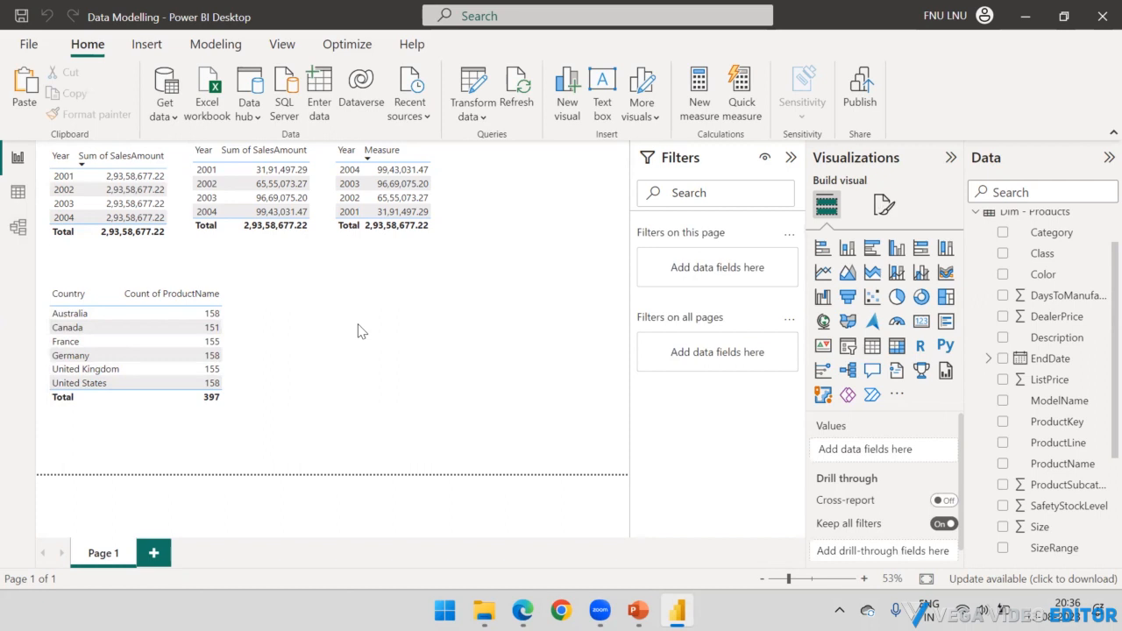
pyautogui.click(18, 227)
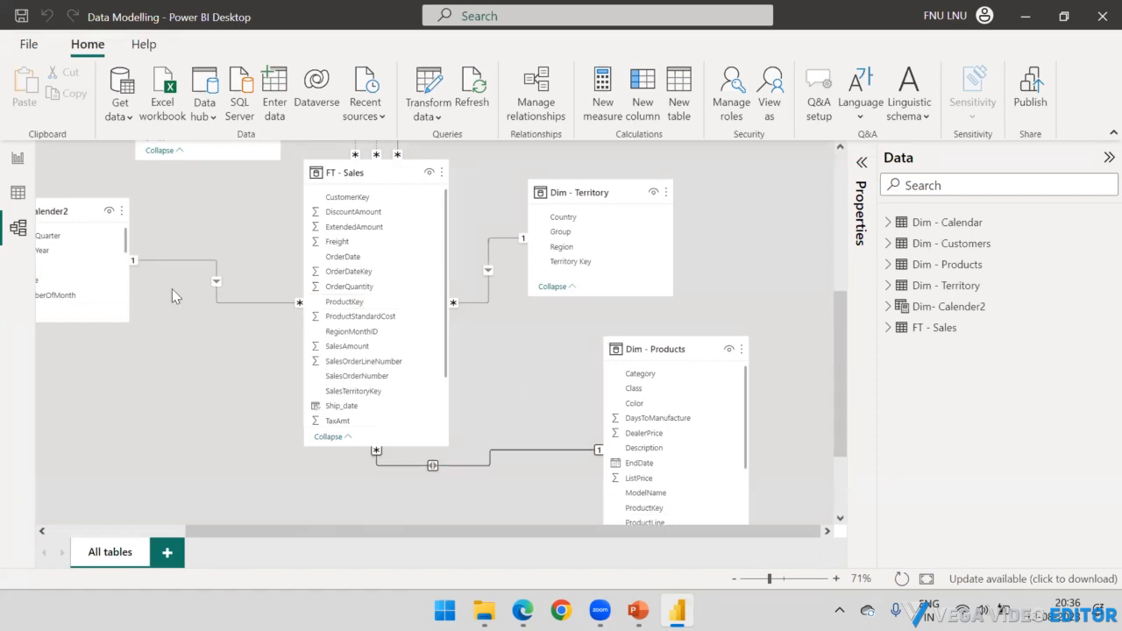
pyautogui.click(18, 159)
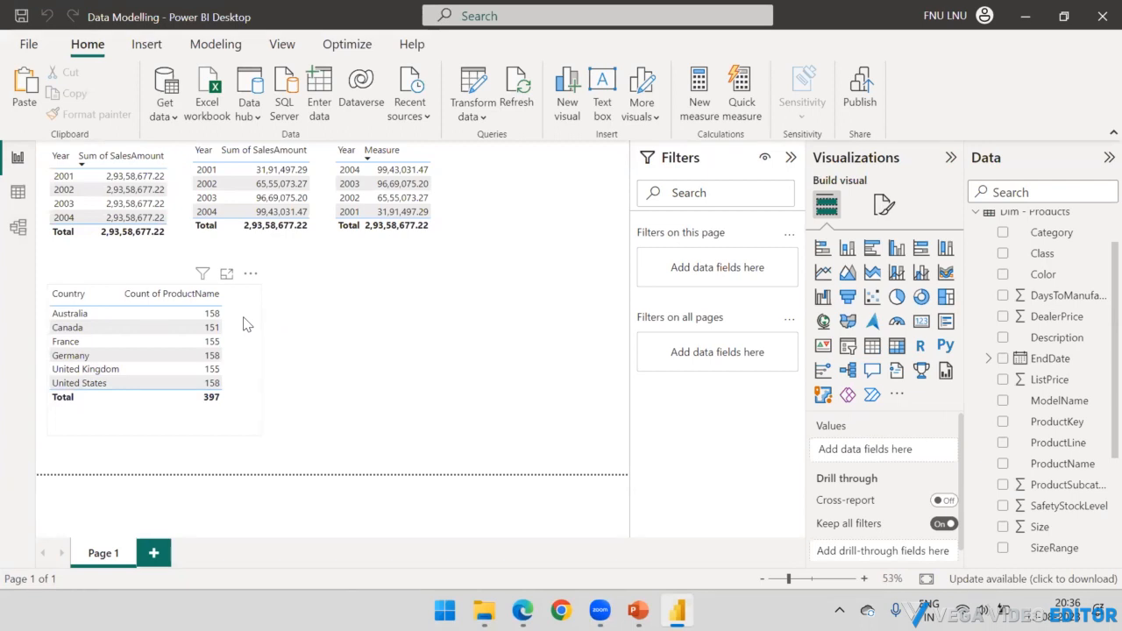
# Step: Narrow the Country product-count table so that its frame fits closely around its two columns
pyautogui.click(263, 359)
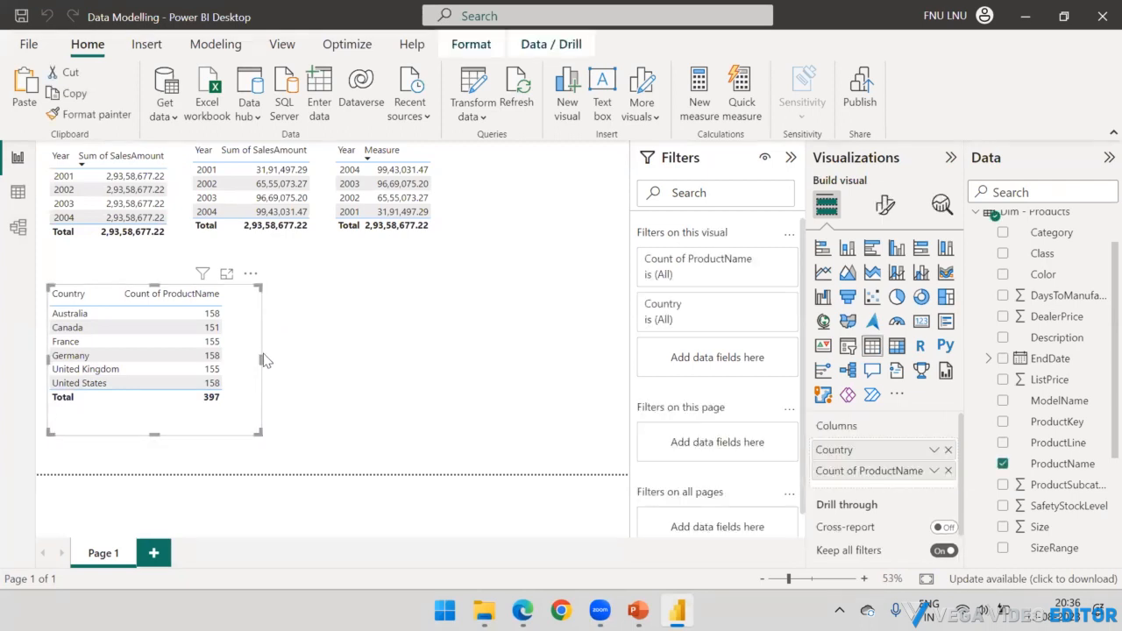
pyautogui.moveTo(262, 360); pyautogui.dragTo(231, 355)
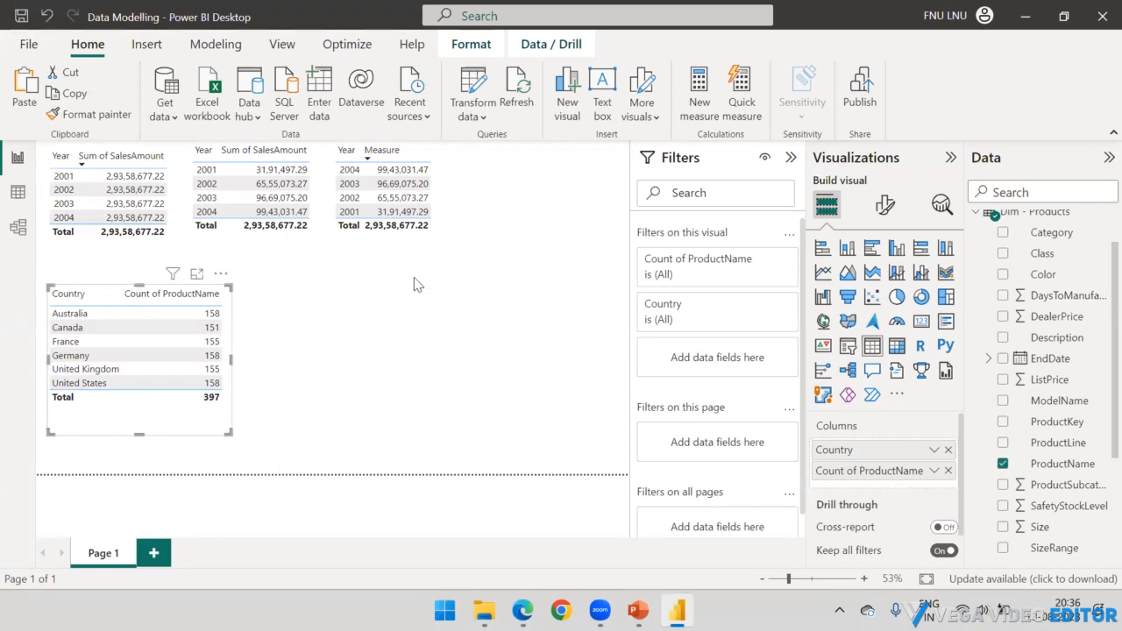
pyautogui.click(358, 308)
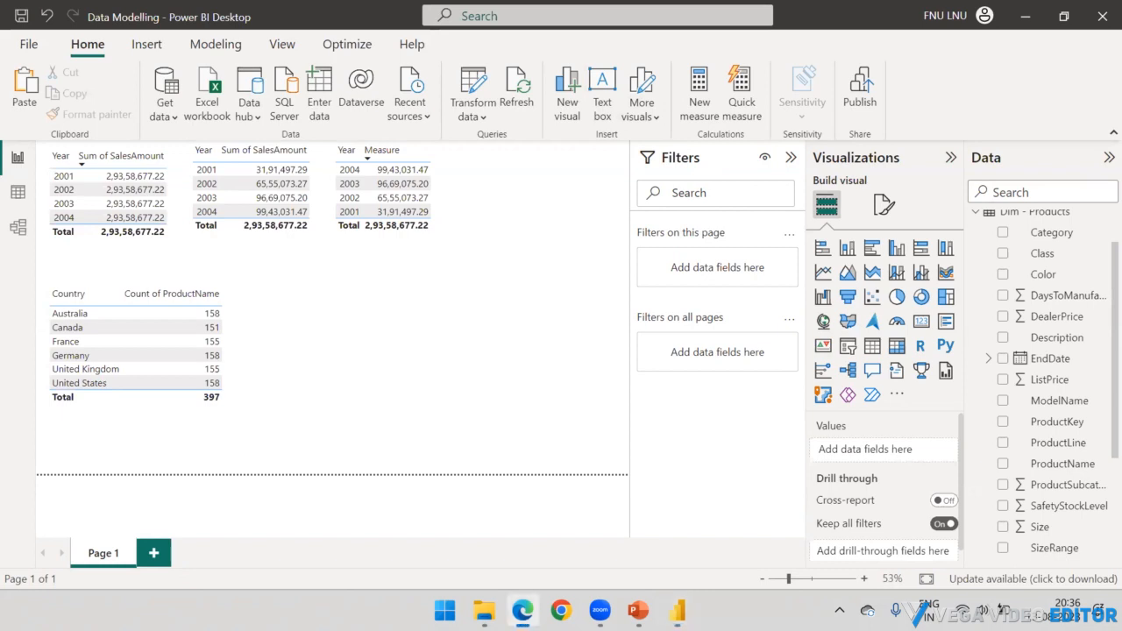
# Step: Switch to the PowerPoint presentation and review the single-direction and bidirectional filter slides through to the closing slide
pyautogui.click(638, 611)
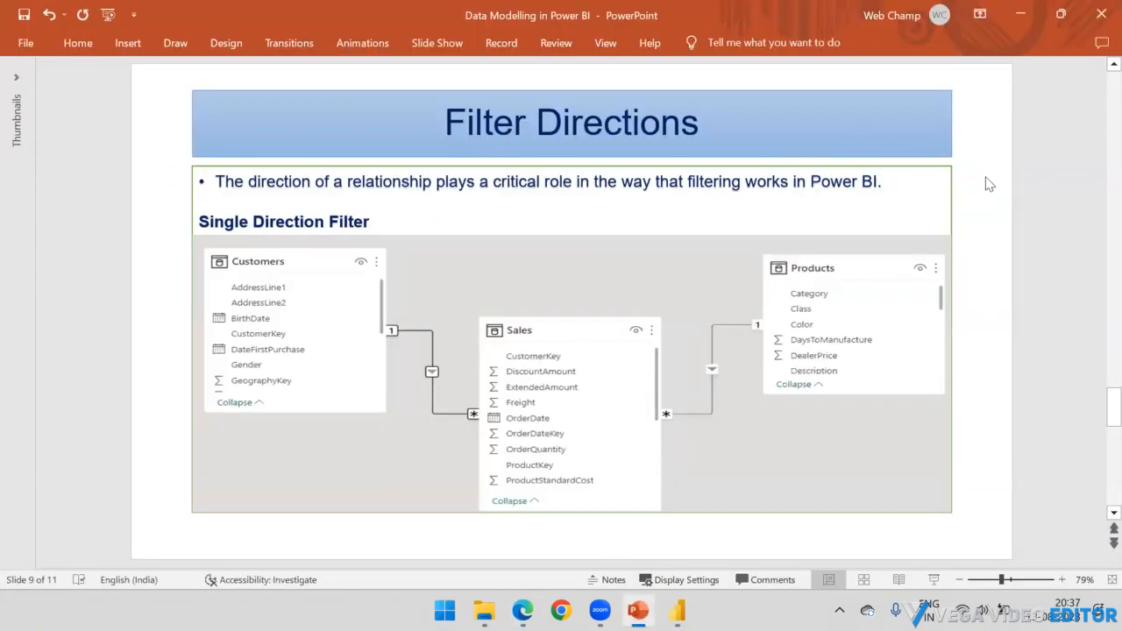
pyautogui.scroll(-1, 989, 185)
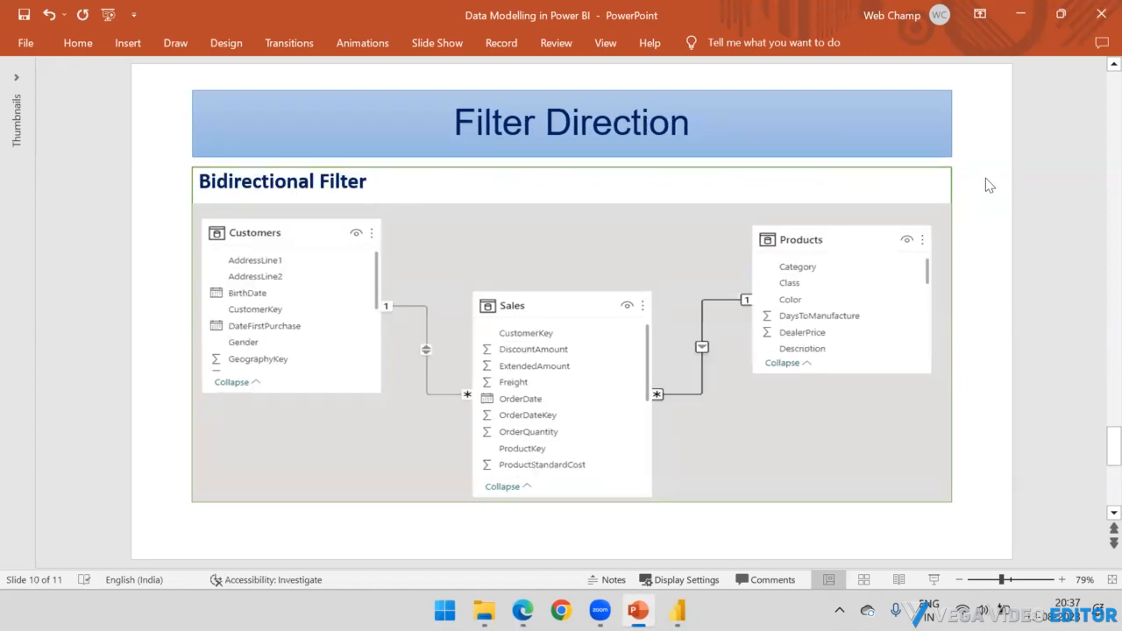
pyautogui.scroll(-1, 989, 185)
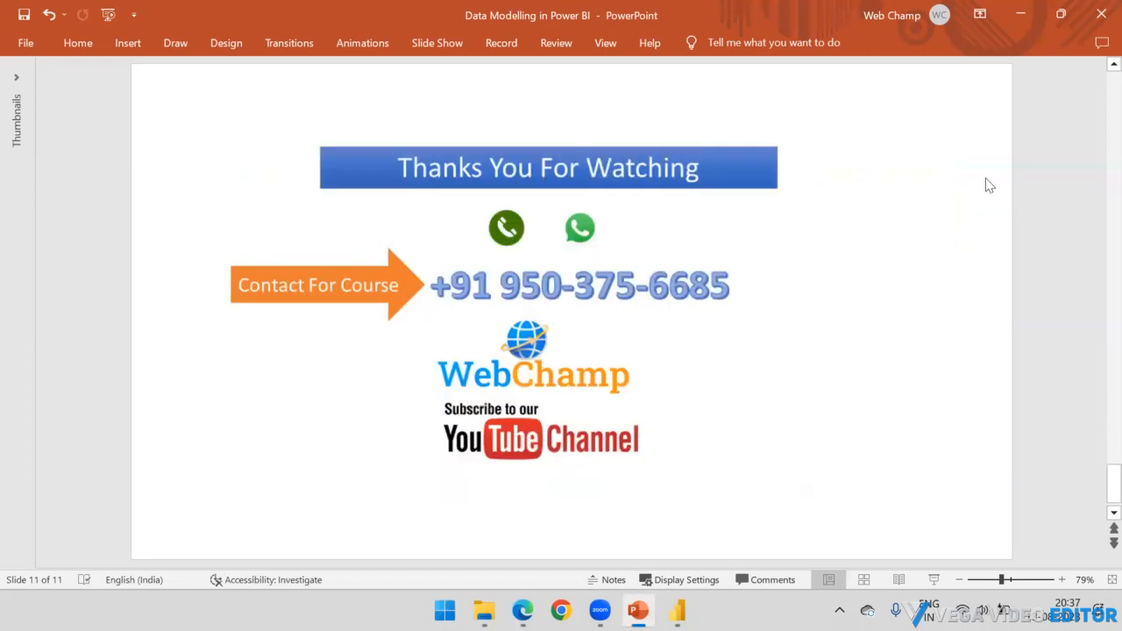